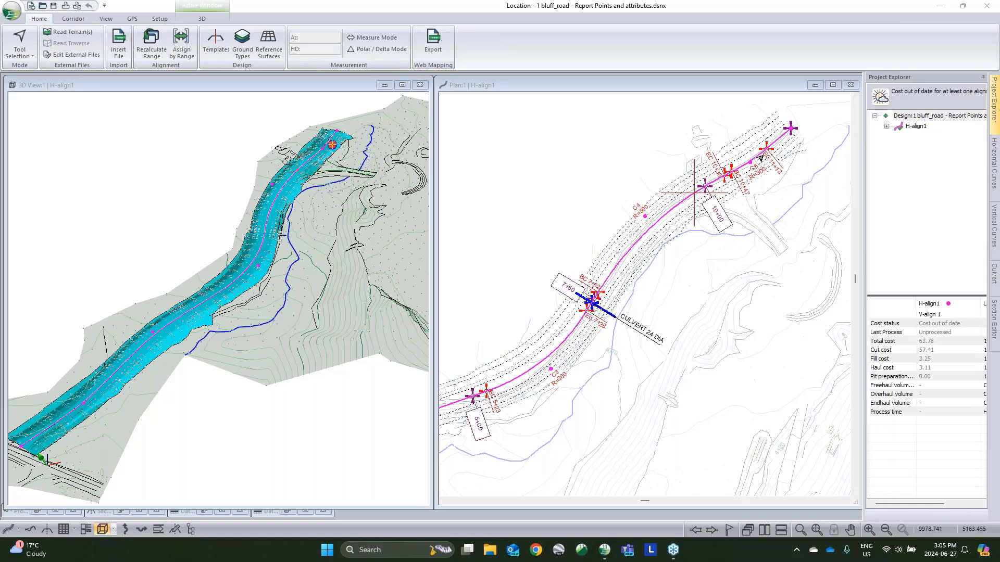
- Inspect the culvert and curve report points along H-align1 in the plan view
{"action": "scroll", "coordinate": [763, 162], "scroll_direction": "up", "scroll_amount": 2}
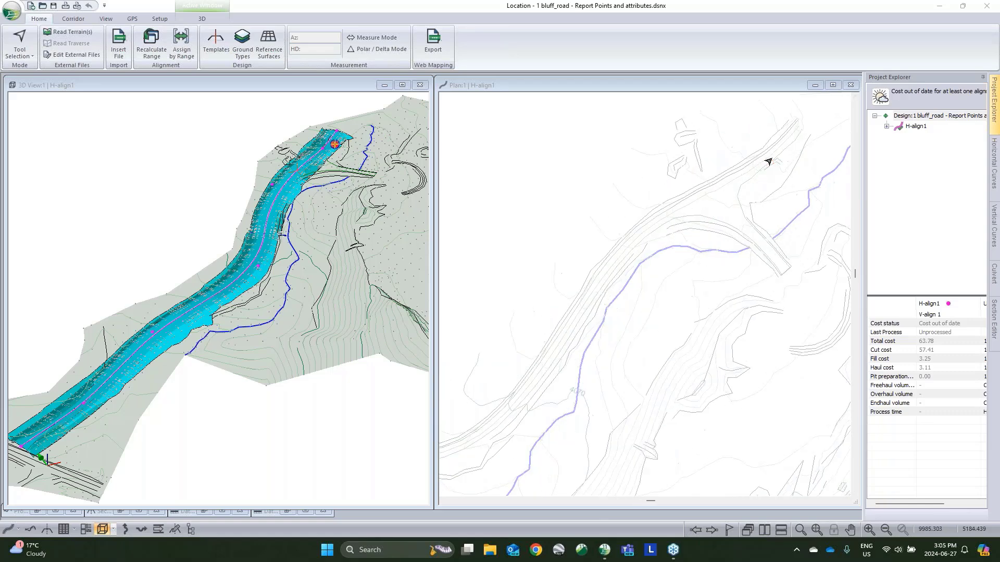
{"action": "scroll", "coordinate": [764, 165], "scroll_direction": "up", "scroll_amount": 1}
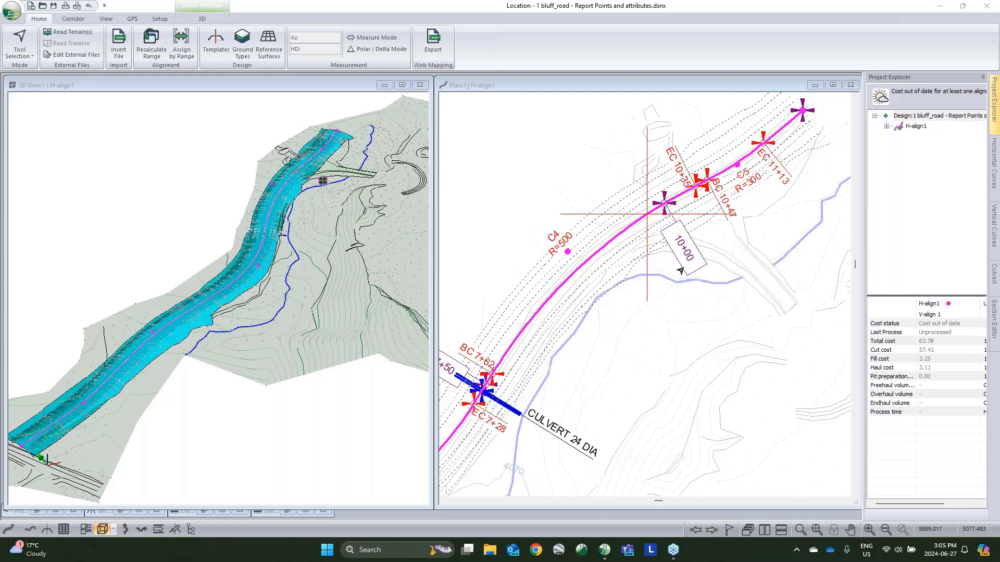
{"action": "middle_click_drag", "start_coordinate": [681, 270], "coordinate": [711, 218]}
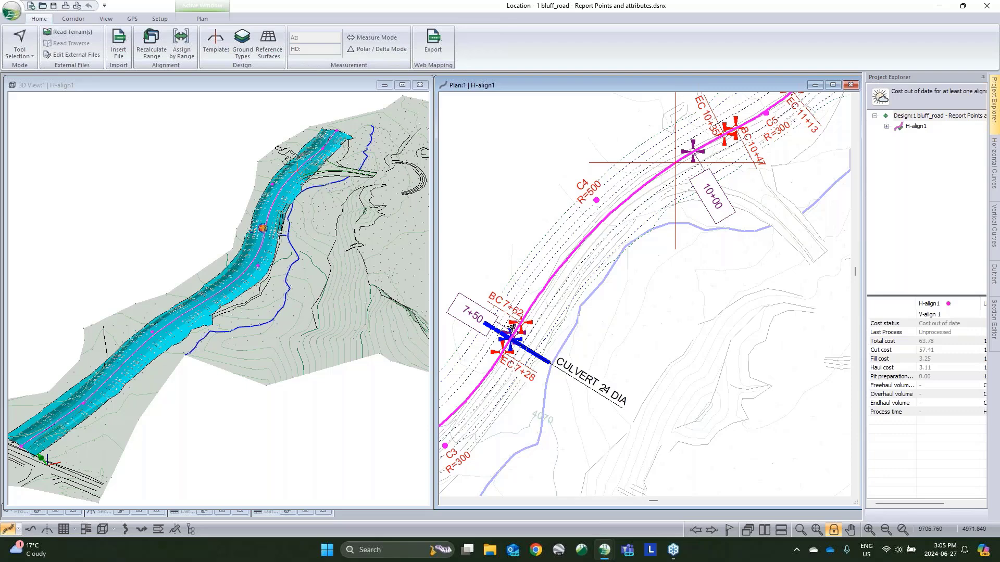
{"action": "scroll", "coordinate": [508, 340], "scroll_direction": "down", "scroll_amount": 1}
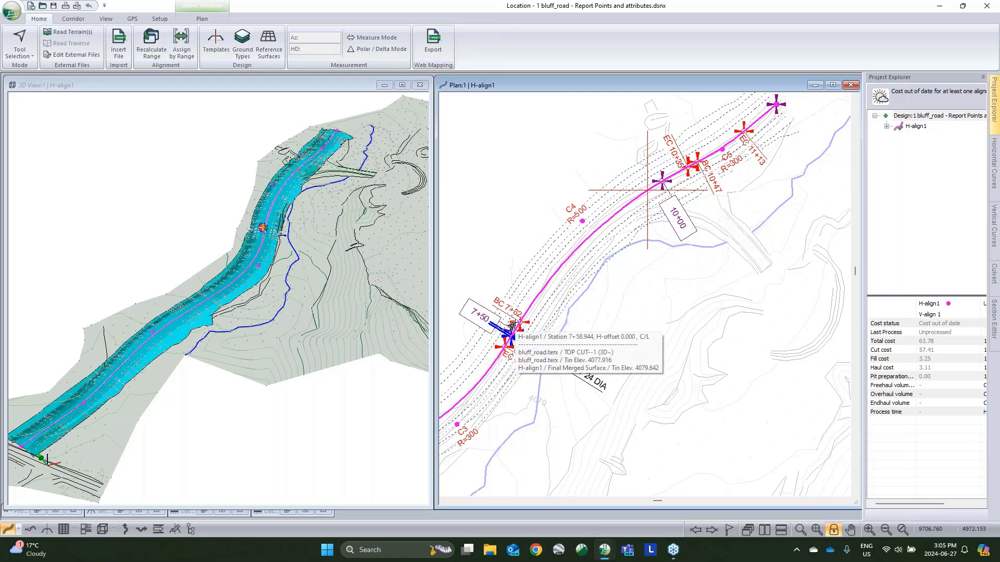
{"action": "left_click", "coordinate": [512, 327]}
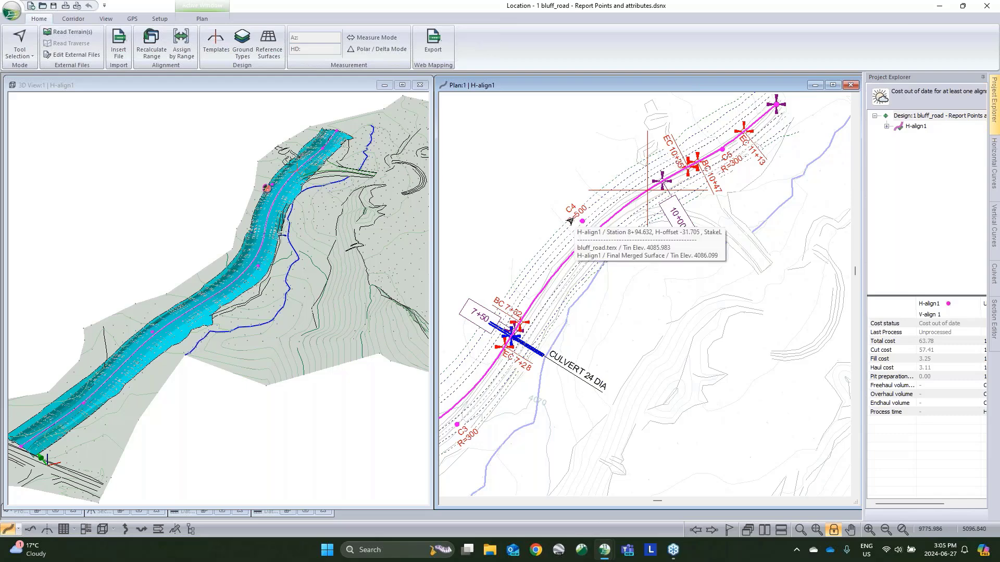
- Review the Culverts and L-line attribute categories in Location Setup, leaving the settings as they are
{"action": "left_click", "coordinate": [165, 20]}
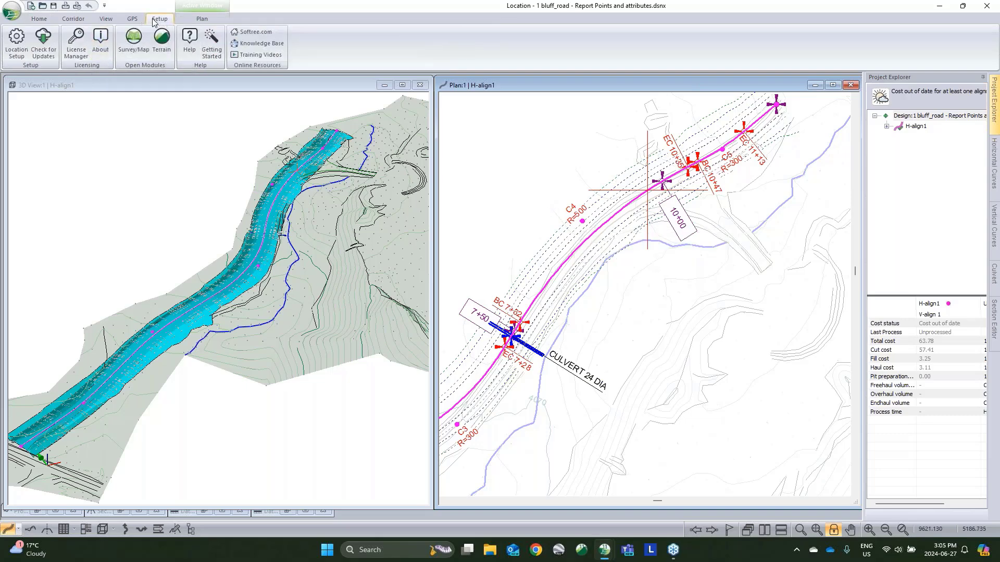
{"action": "left_click", "coordinate": [12, 43]}
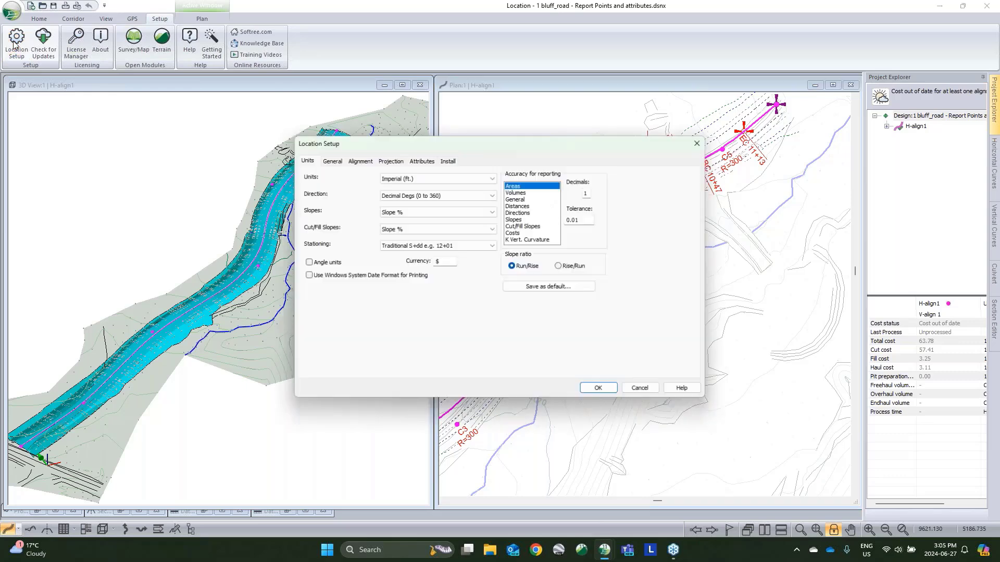
{"action": "left_click", "coordinate": [425, 161]}
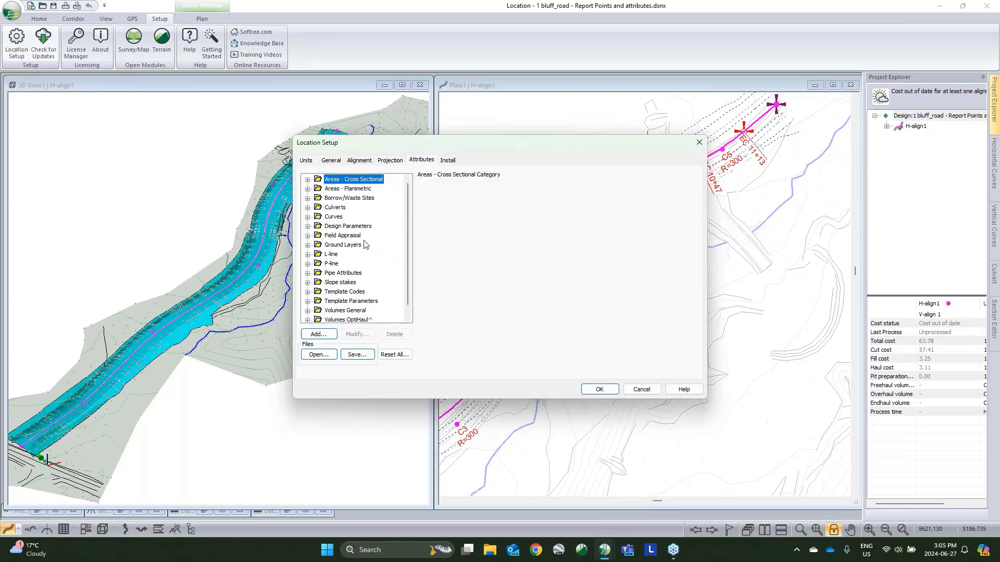
{"action": "scroll", "coordinate": [347, 228], "scroll_direction": "down", "scroll_amount": 1}
{"action": "scroll", "coordinate": [346, 245], "scroll_direction": "up", "scroll_amount": 1}
{"action": "left_click", "coordinate": [307, 207]}
{"action": "scroll", "coordinate": [338, 212], "scroll_direction": "down", "scroll_amount": 2}
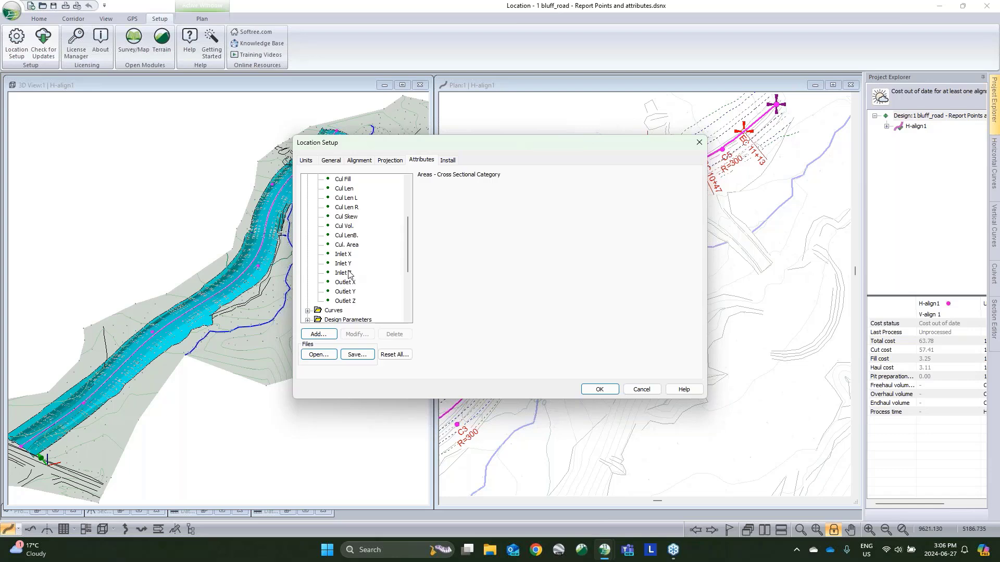
{"action": "scroll", "coordinate": [347, 275], "scroll_direction": "down", "scroll_amount": 2}
{"action": "scroll", "coordinate": [347, 275], "scroll_direction": "down", "scroll_amount": 2}
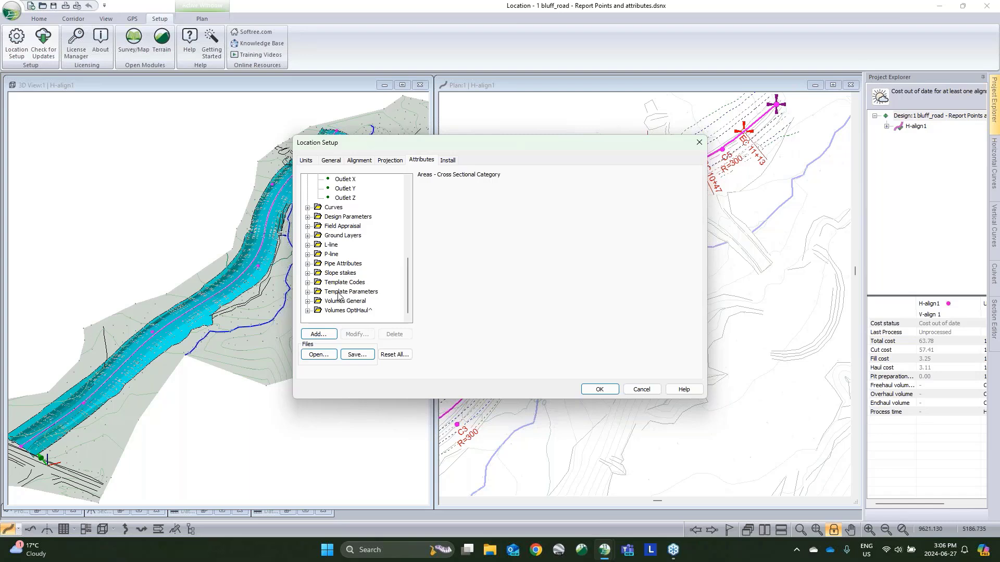
{"action": "left_click", "coordinate": [307, 245]}
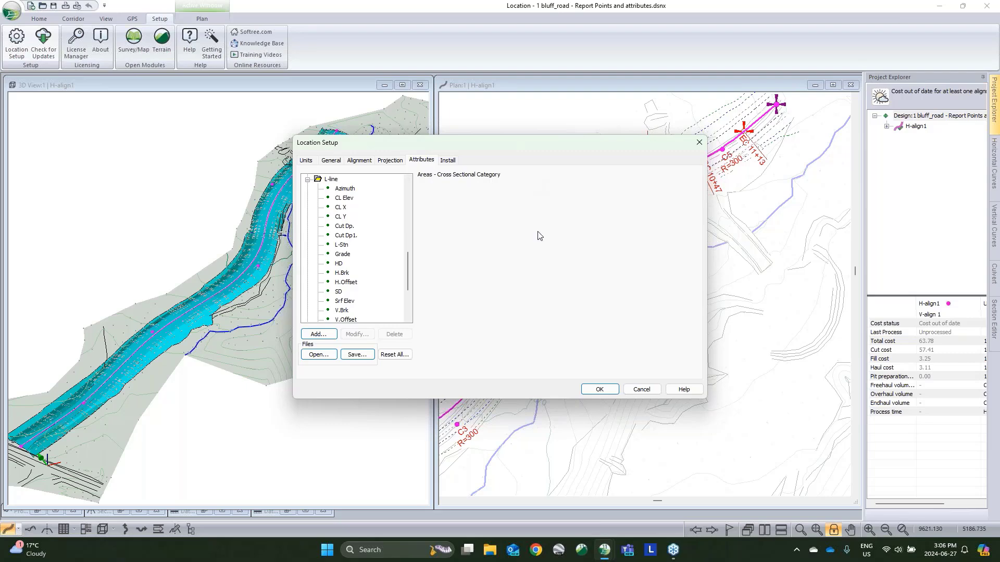
{"action": "left_click", "coordinate": [648, 391]}
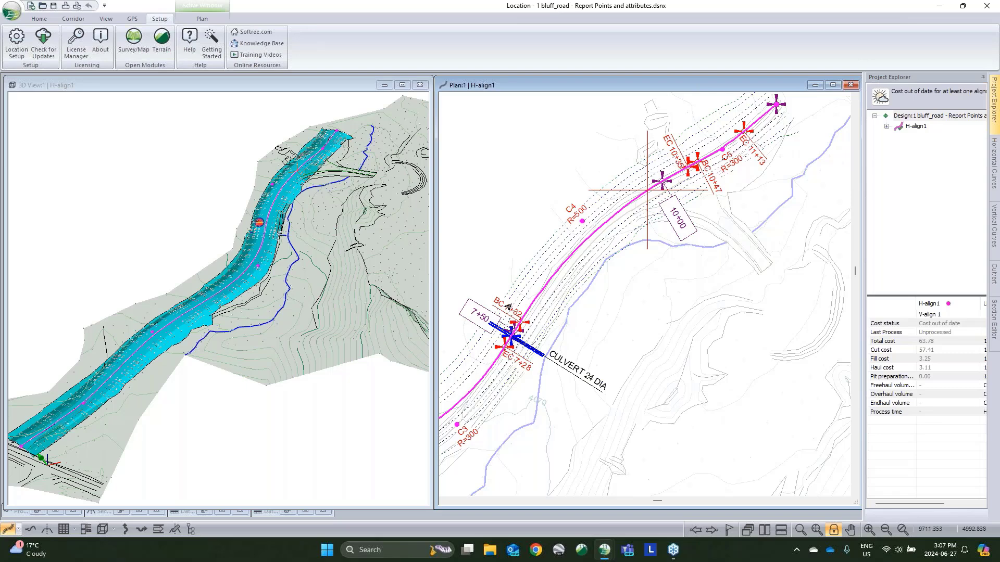
- Enable connected sections for the Final Merged Surface in the 3D view's design feature display
{"action": "right_click", "coordinate": [310, 199]}
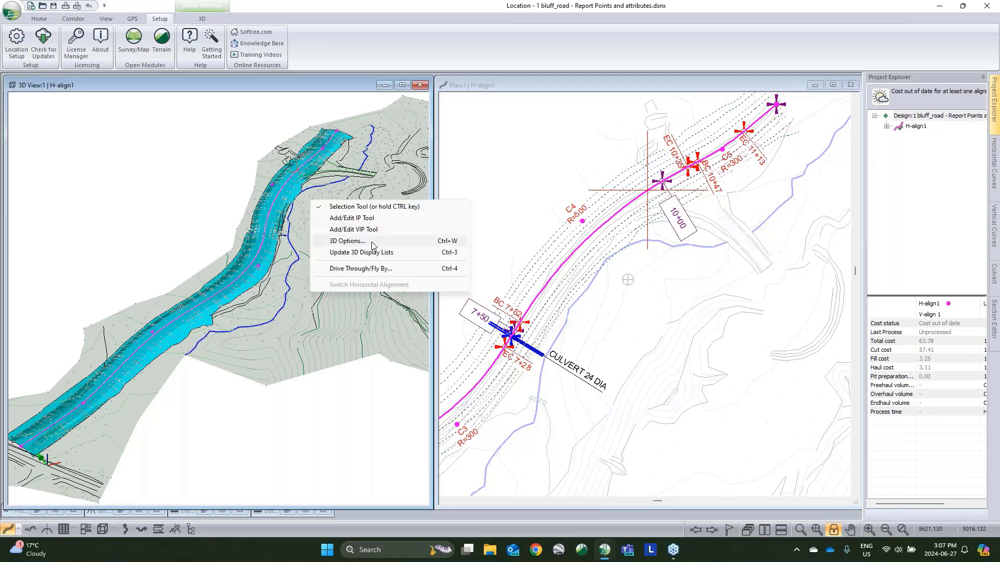
{"action": "left_click", "coordinate": [371, 242]}
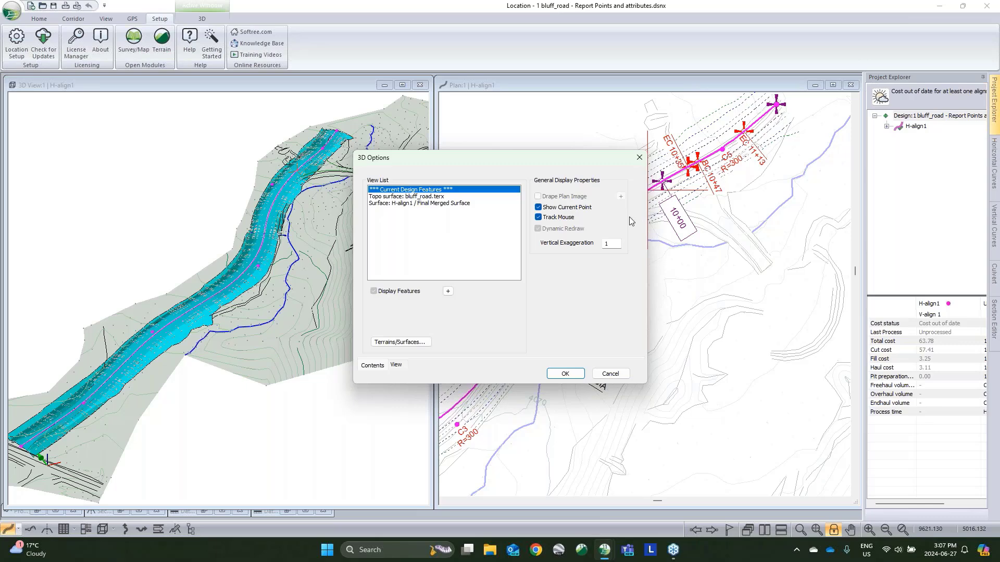
{"action": "left_click", "coordinate": [448, 292]}
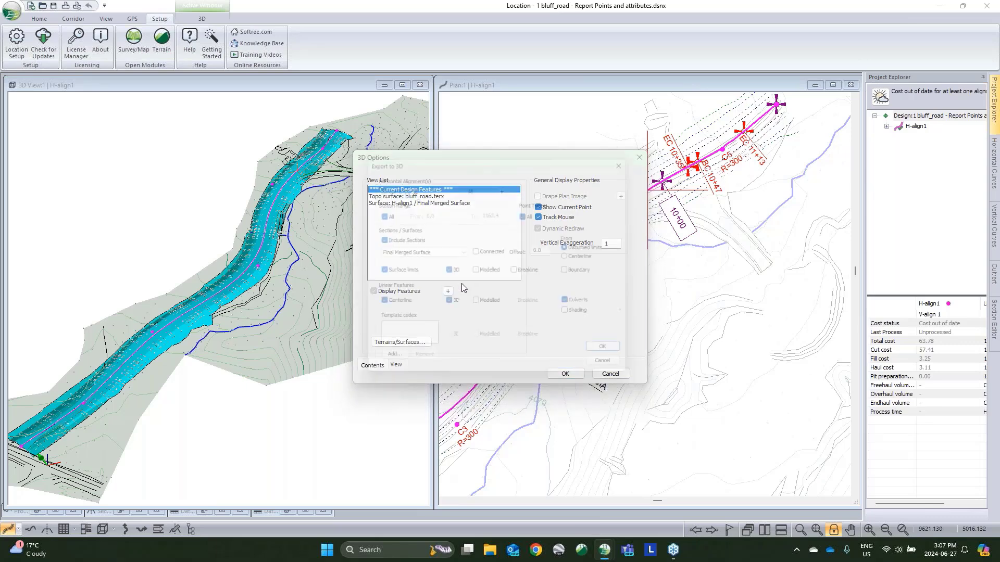
{"action": "left_click", "coordinate": [476, 252]}
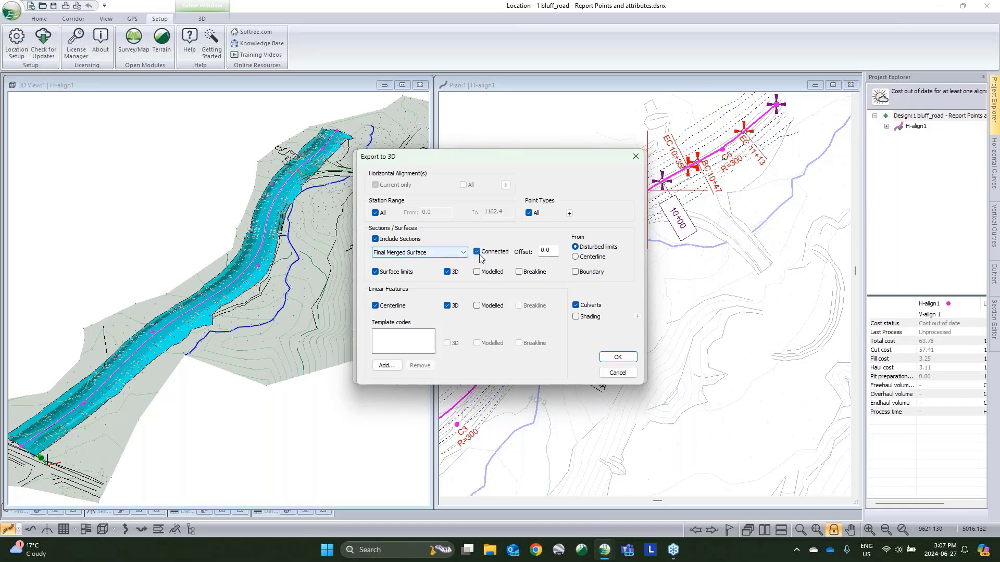
{"action": "left_click", "coordinate": [616, 357]}
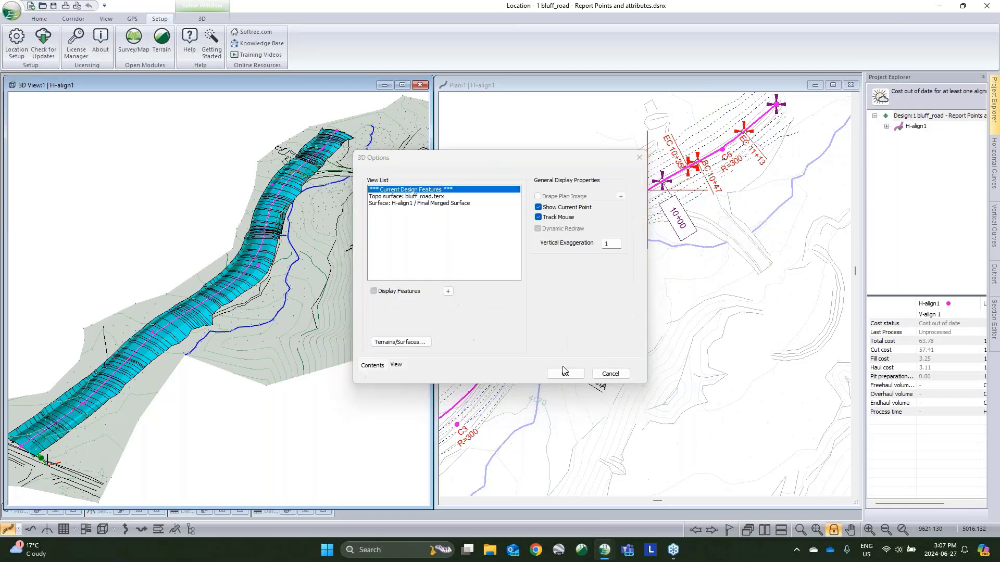
{"action": "left_click", "coordinate": [570, 373]}
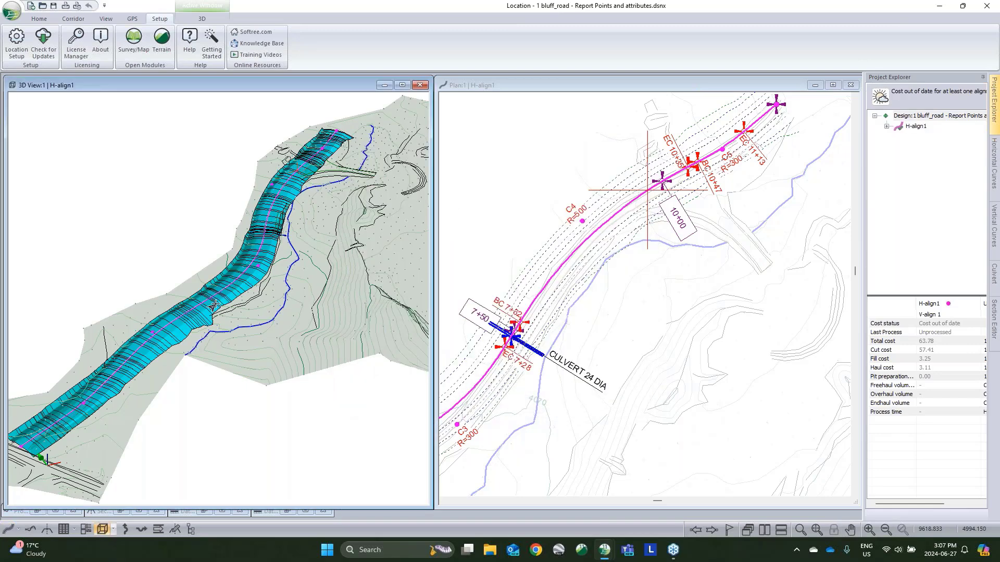
{"action": "mouse_move", "coordinate": [175, 318]}
{"action": "mouse_move", "coordinate": [219, 298]}
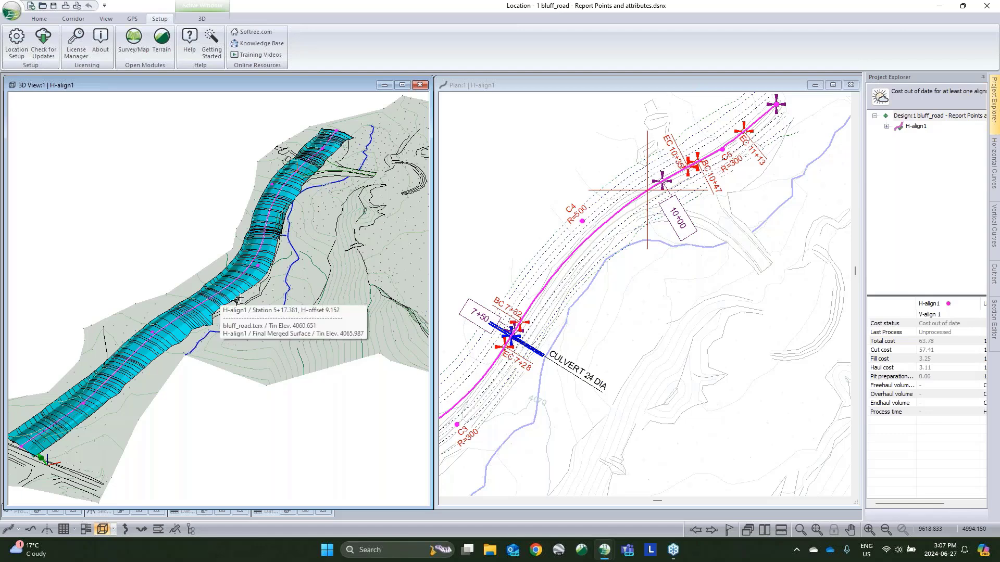
{"action": "mouse_move", "coordinate": [336, 164]}
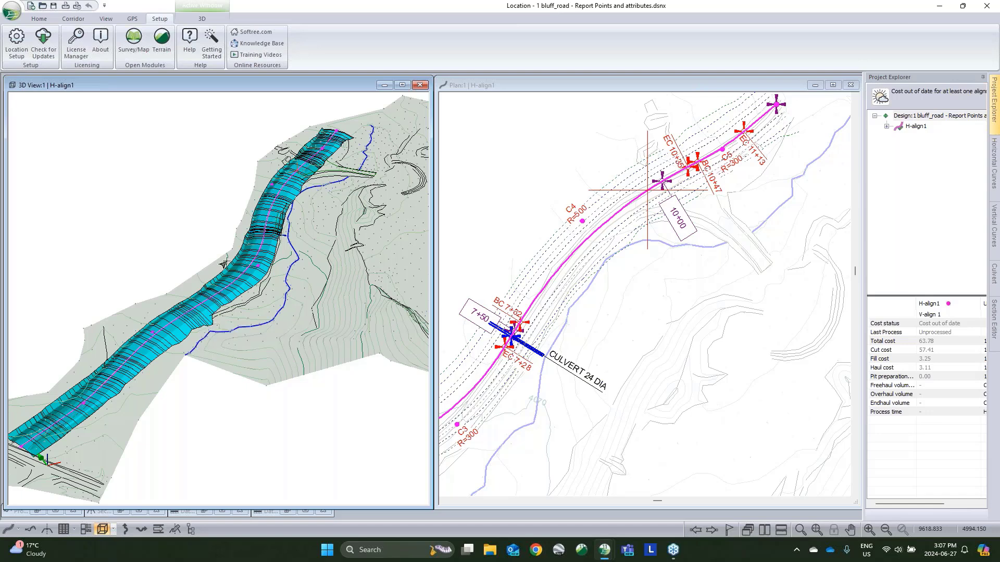
- Review the report point types in H-align1's alignment options, including the settings of Auto interval points 2, without saving changes
{"action": "left_click", "coordinate": [82, 21]}
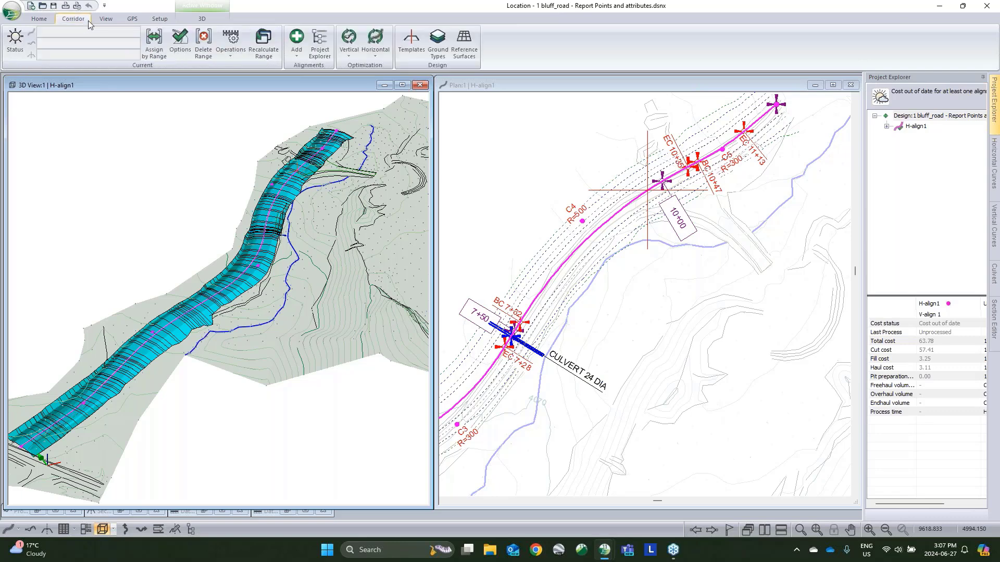
{"action": "left_click", "coordinate": [188, 49]}
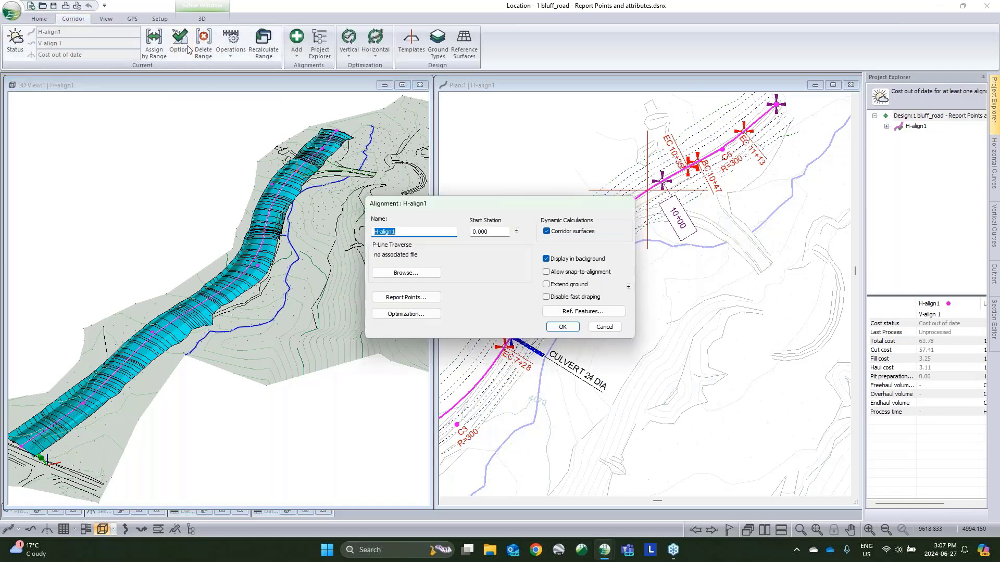
{"action": "left_click", "coordinate": [404, 300]}
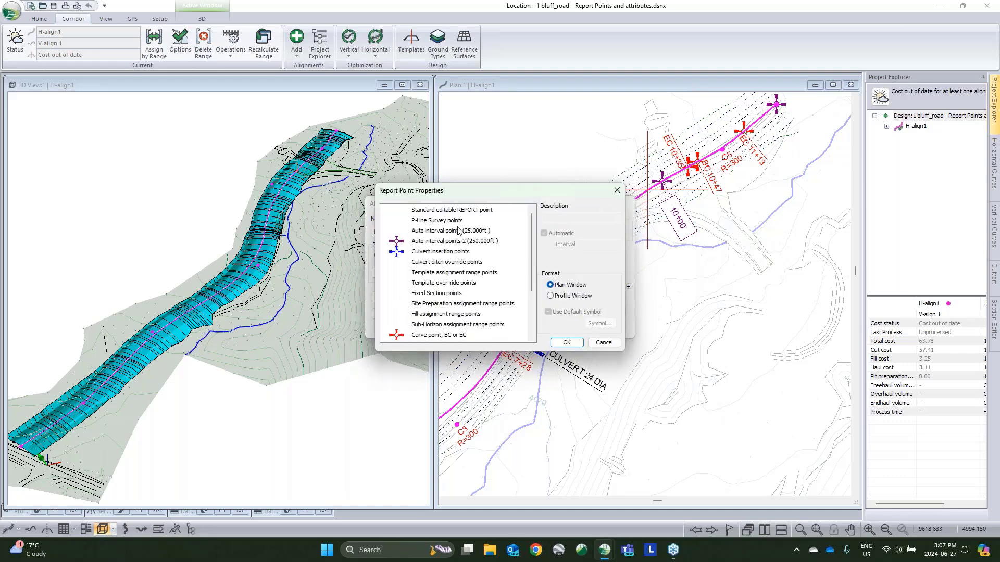
{"action": "scroll", "coordinate": [468, 228], "scroll_direction": "down", "scroll_amount": 3}
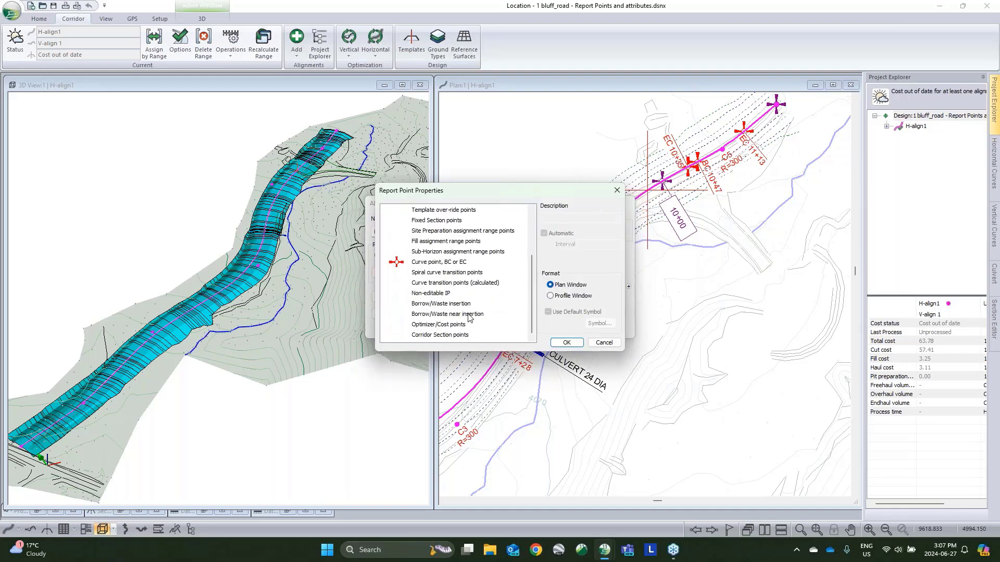
{"action": "scroll", "coordinate": [452, 232], "scroll_direction": "up", "scroll_amount": 2}
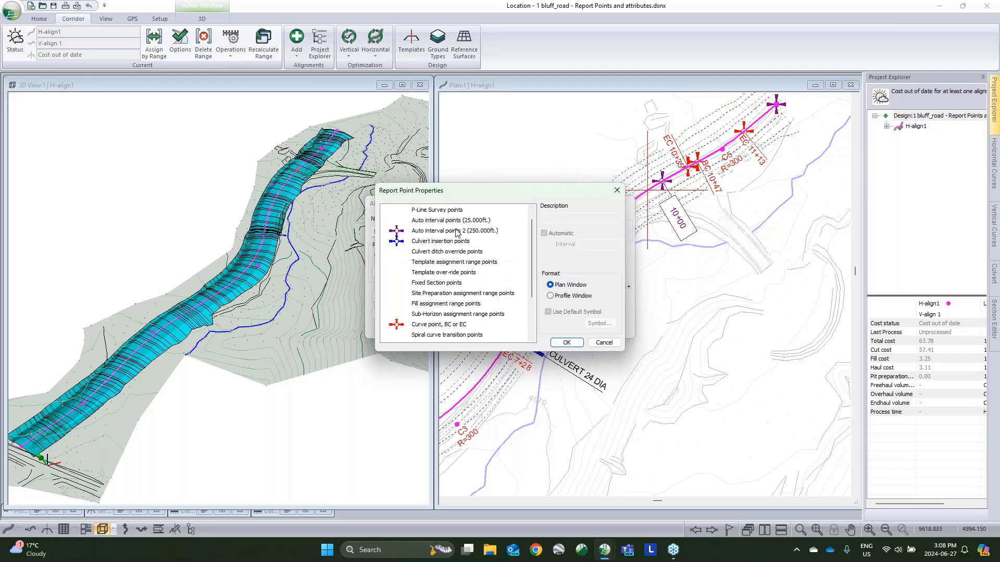
{"action": "left_click_drag", "start_coordinate": [489, 197], "coordinate": [441, 196]}
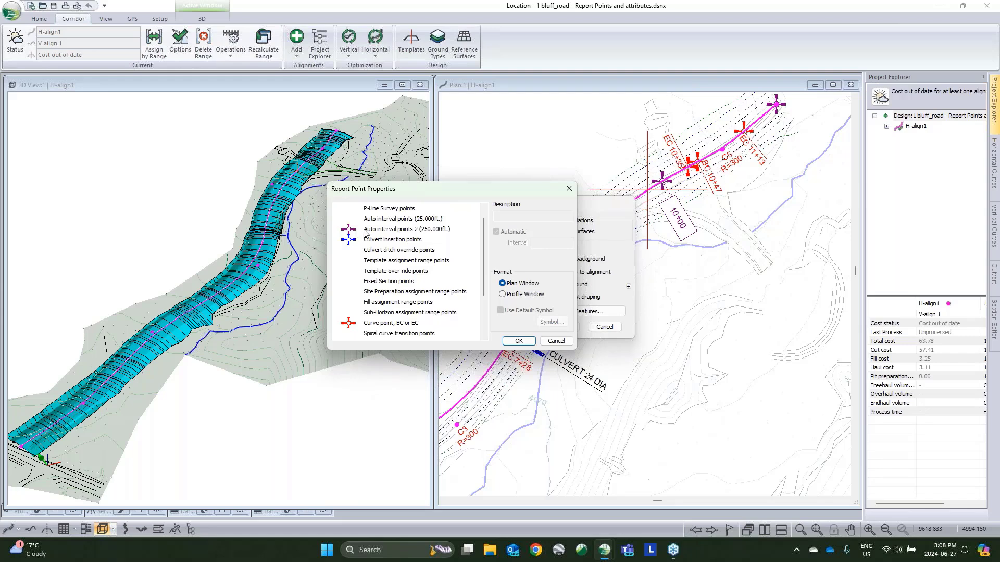
{"action": "left_click", "coordinate": [367, 230]}
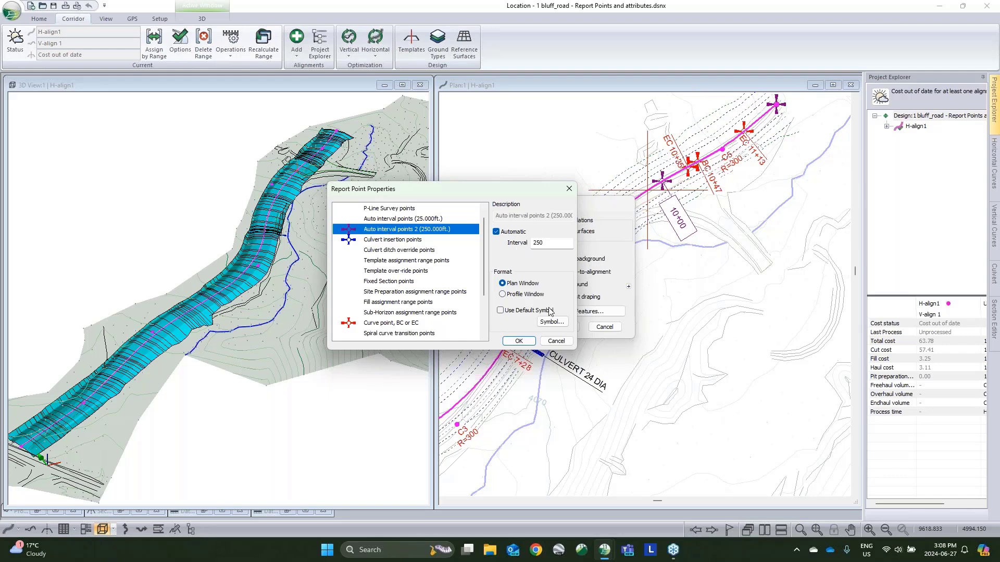
{"action": "left_click", "coordinate": [556, 342]}
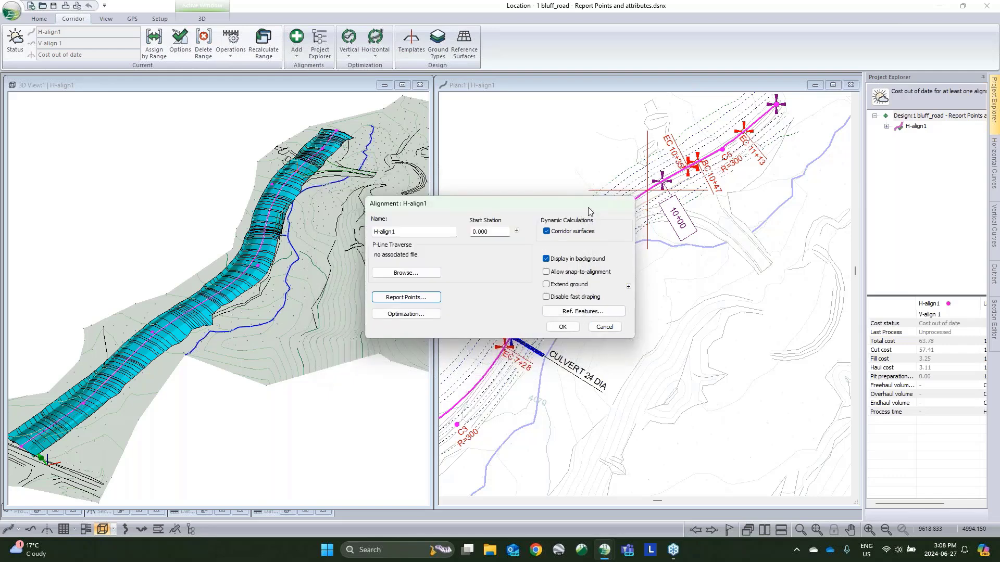
- Move H-align1's options clear of the plan, compare its report point symbols with those on the alignment, and cancel
{"action": "left_click_drag", "start_coordinate": [589, 208], "coordinate": [417, 159]}
{"action": "left_click", "coordinate": [253, 241]}
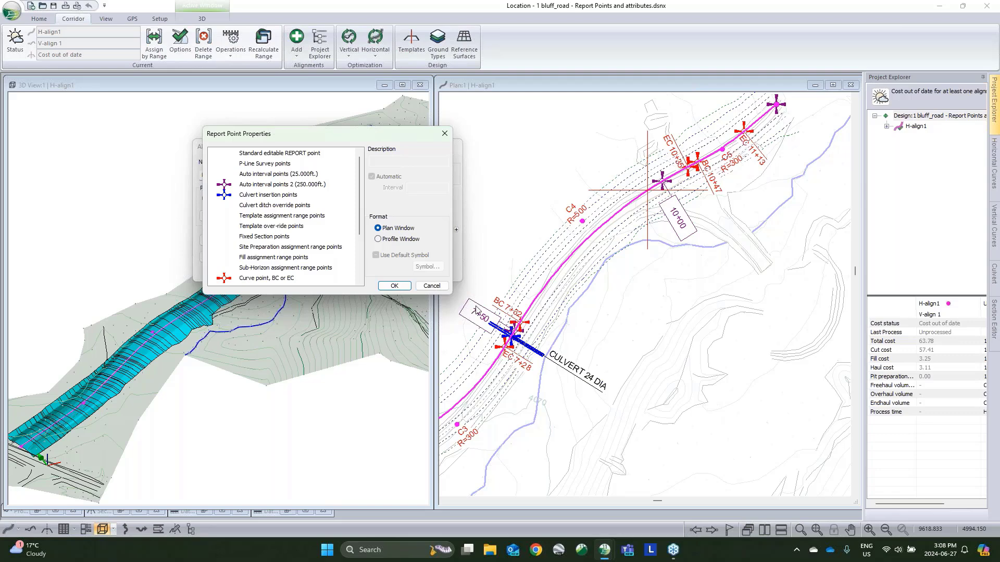
{"action": "left_click", "coordinate": [434, 287]}
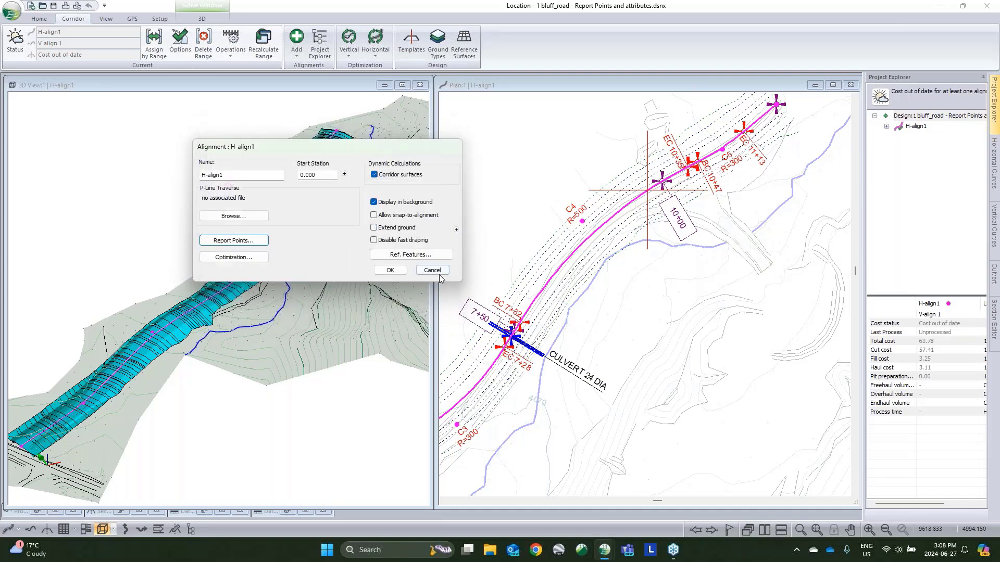
{"action": "left_click", "coordinate": [439, 272]}
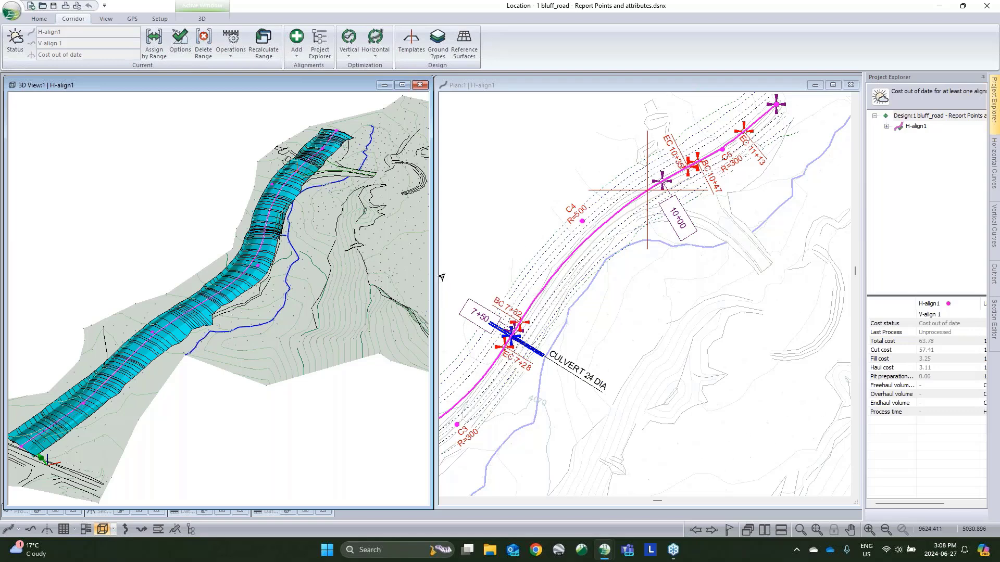
- In the plan's label settings, switch off all the currently displayed labels and enable the first User Defined label
{"action": "right_click", "coordinate": [593, 218]}
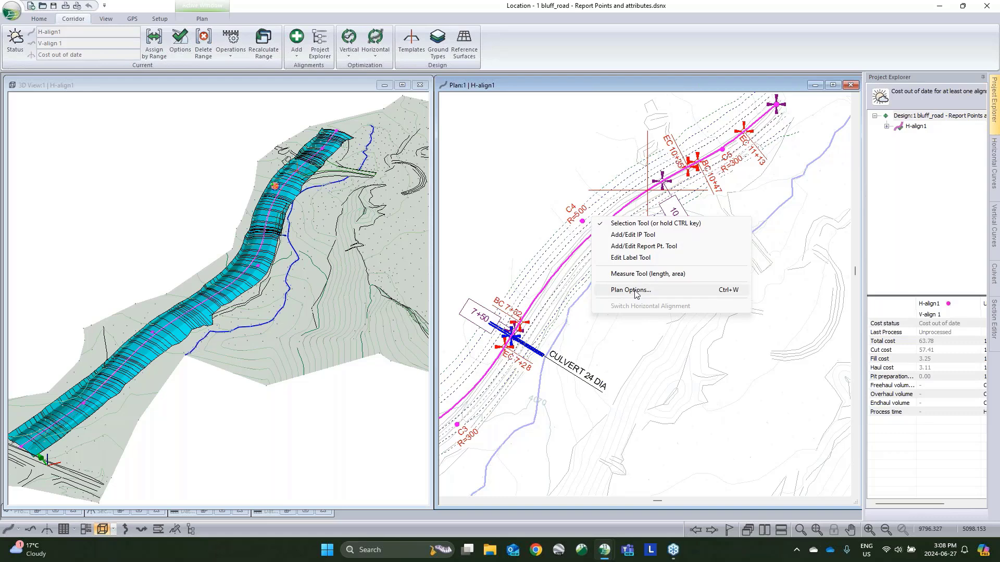
{"action": "left_click", "coordinate": [631, 290]}
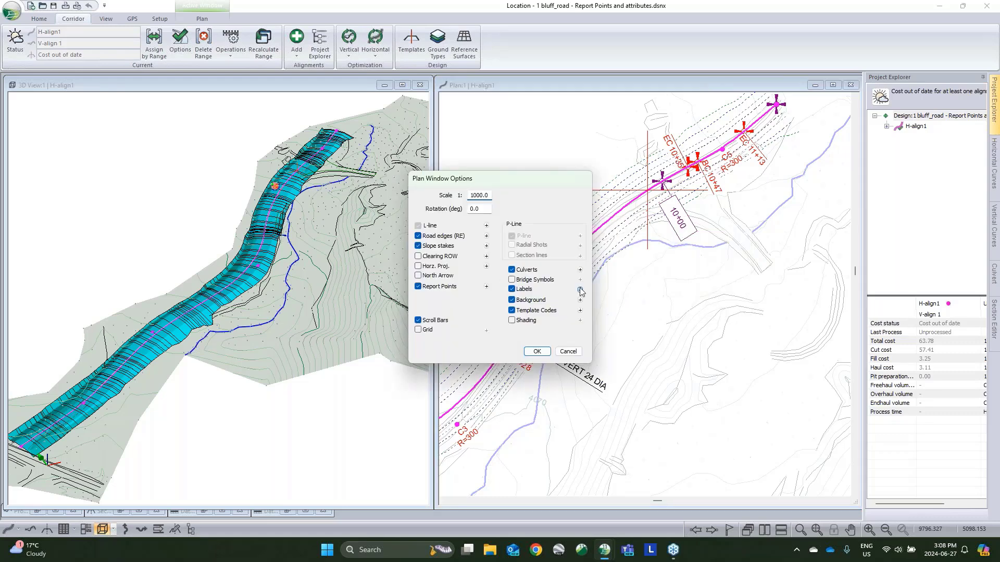
{"action": "left_click", "coordinate": [581, 290]}
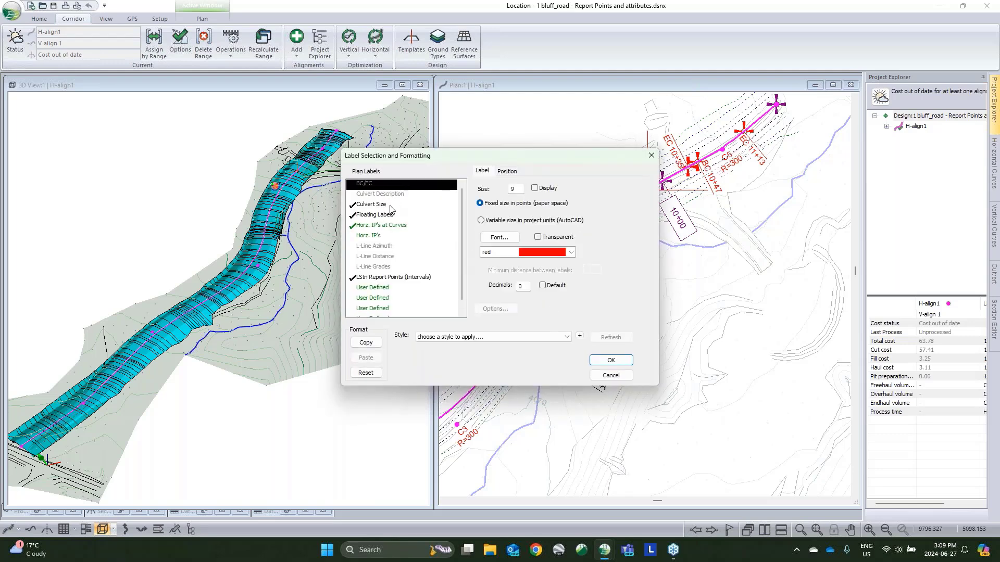
{"action": "left_click", "coordinate": [388, 205]}
{"action": "left_click", "coordinate": [385, 225]}
{"action": "left_click", "coordinate": [378, 278]}
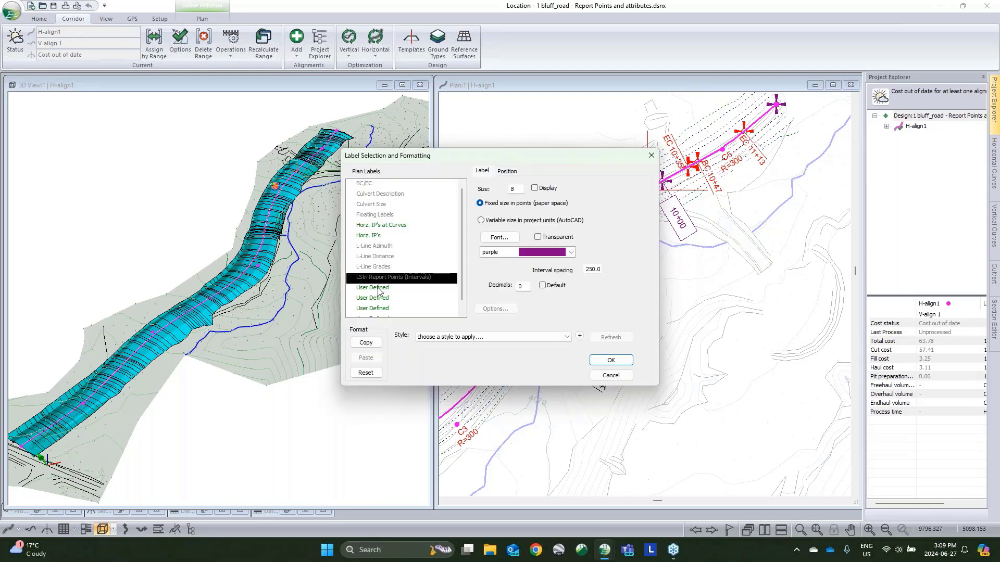
{"action": "left_click", "coordinate": [378, 289]}
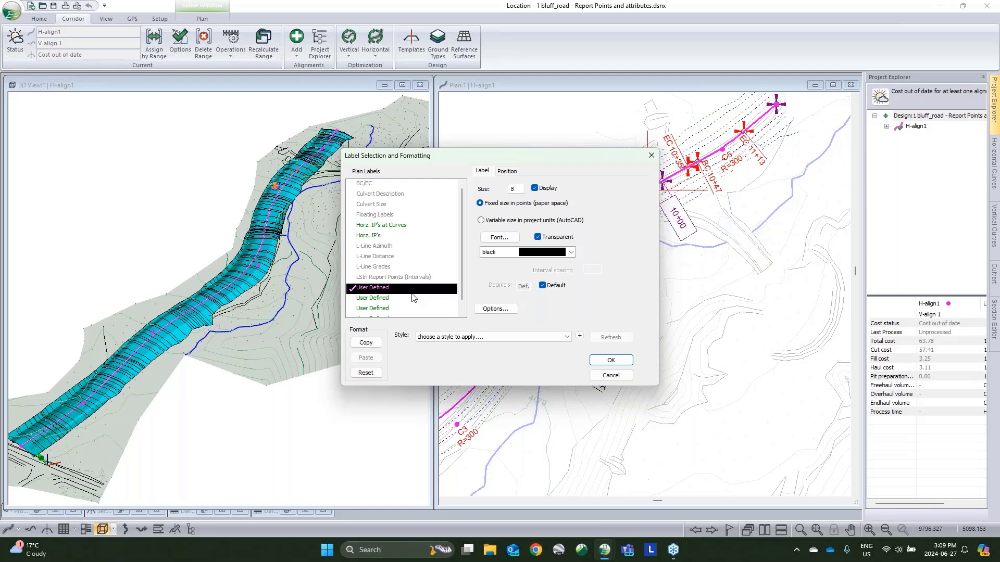
- Name the User Defined label "station" and add the L-line attribute L-Stn as its content
{"action": "left_click", "coordinate": [496, 309]}
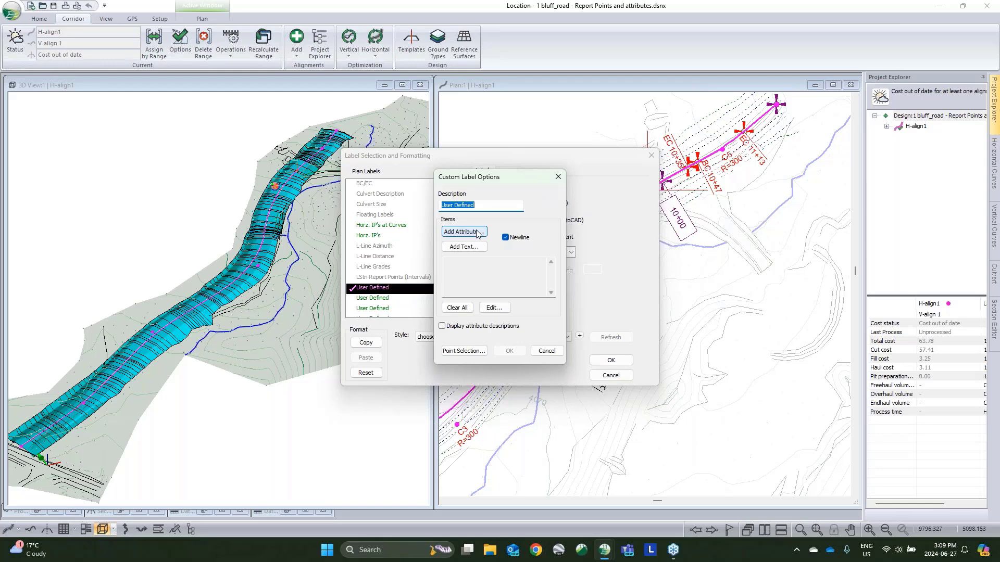
{"action": "type", "text": "station"}
{"action": "left_click", "coordinate": [454, 233]}
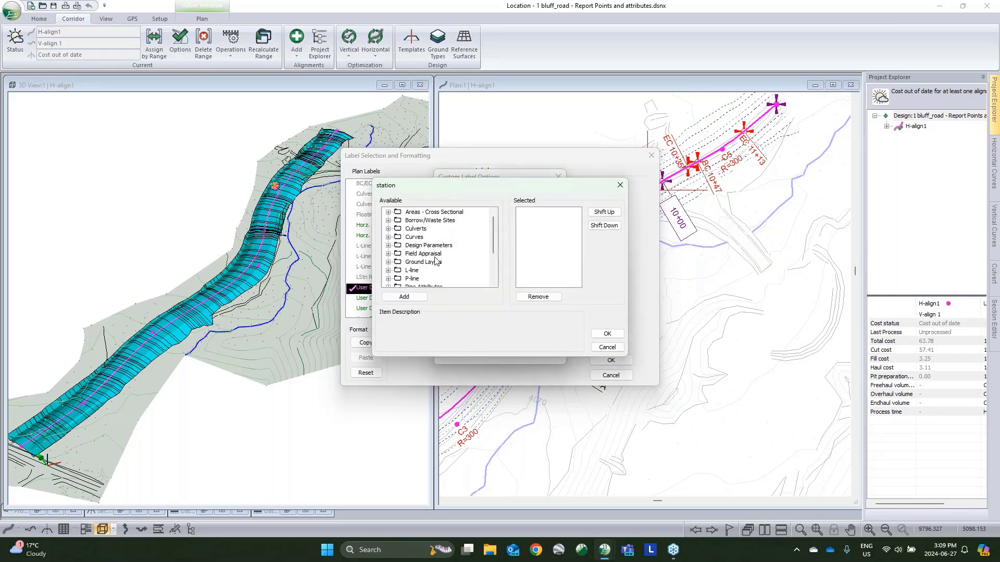
{"action": "left_click", "coordinate": [389, 270]}
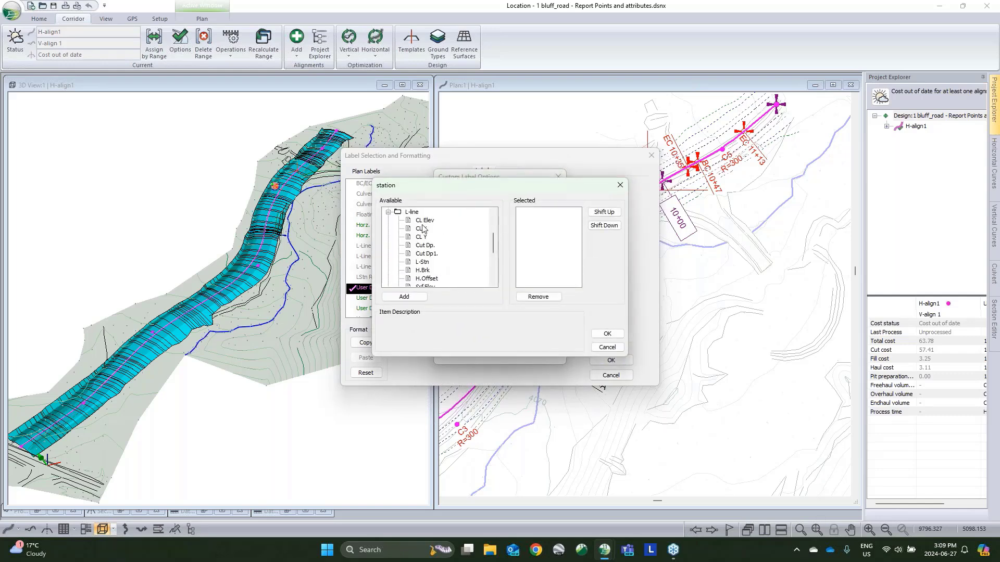
{"action": "left_click", "coordinate": [422, 262]}
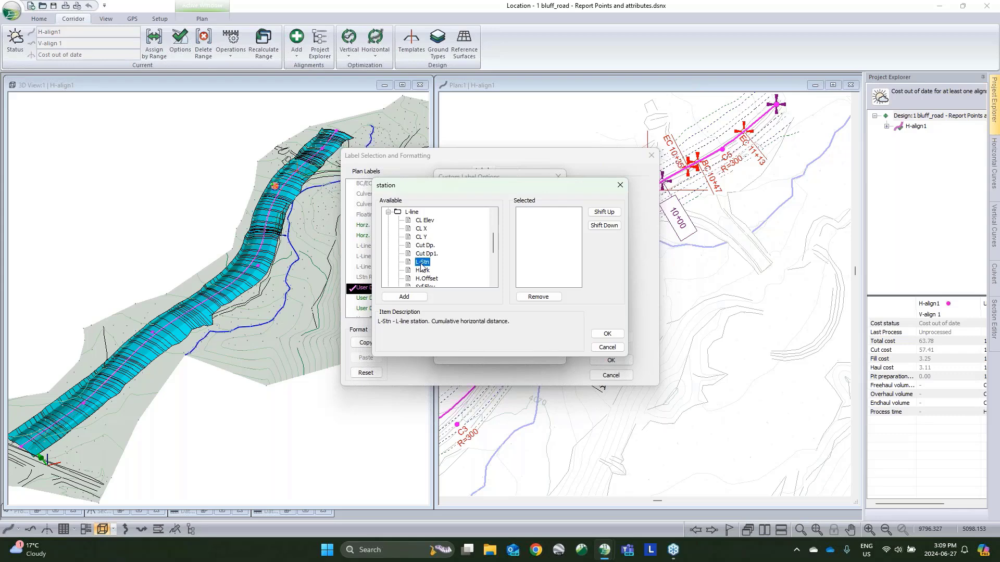
{"action": "double_click", "coordinate": [422, 263]}
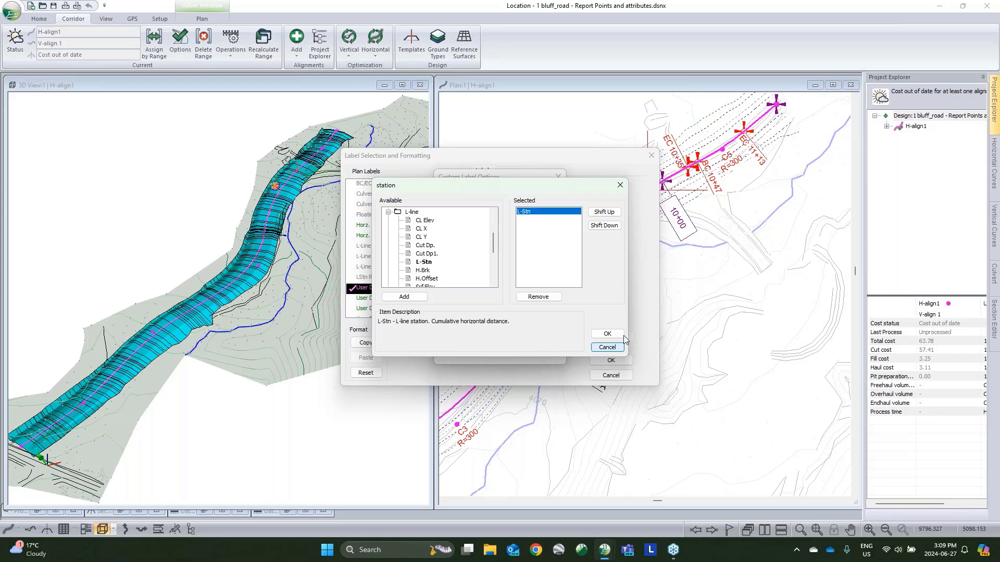
{"action": "left_click", "coordinate": [618, 335]}
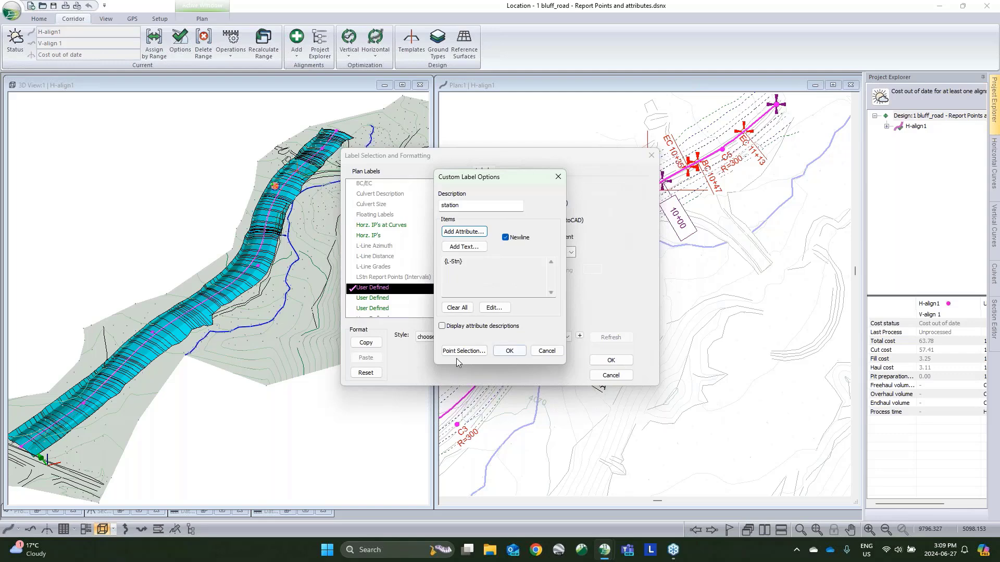
- Include every point type in the station label's point selection
{"action": "left_click", "coordinate": [482, 350]}
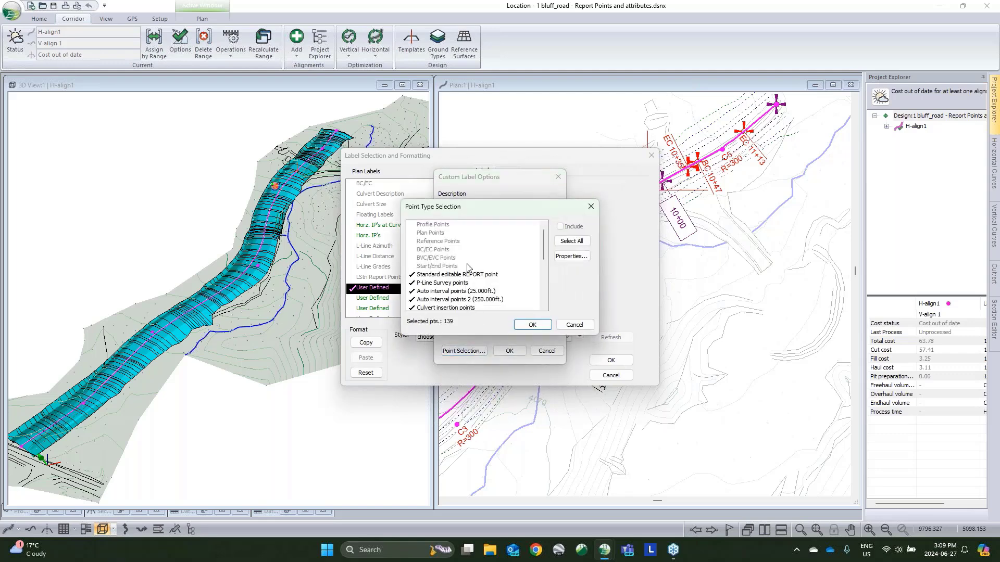
{"action": "left_click", "coordinate": [565, 242]}
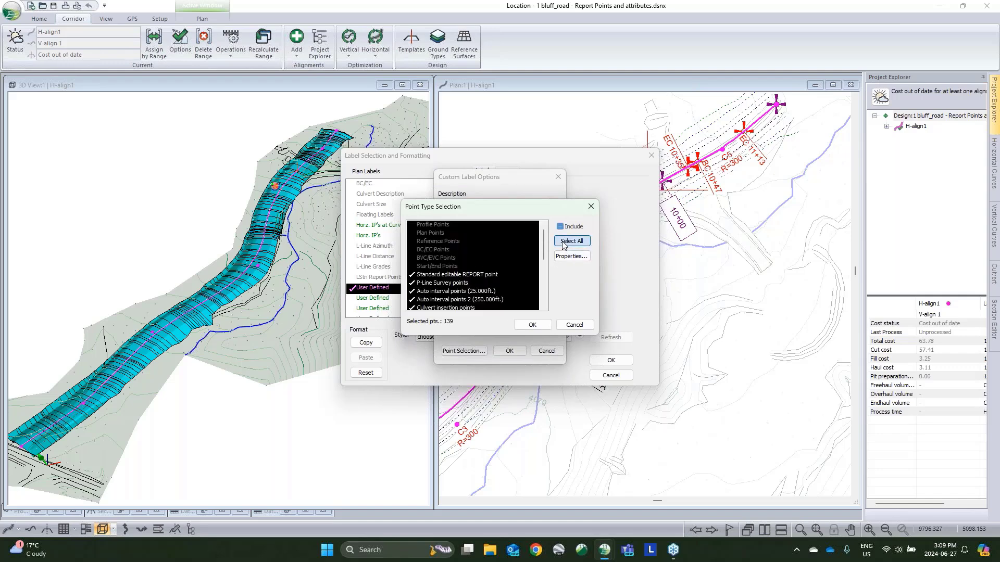
{"action": "left_click", "coordinate": [560, 226]}
{"action": "left_click", "coordinate": [532, 325]}
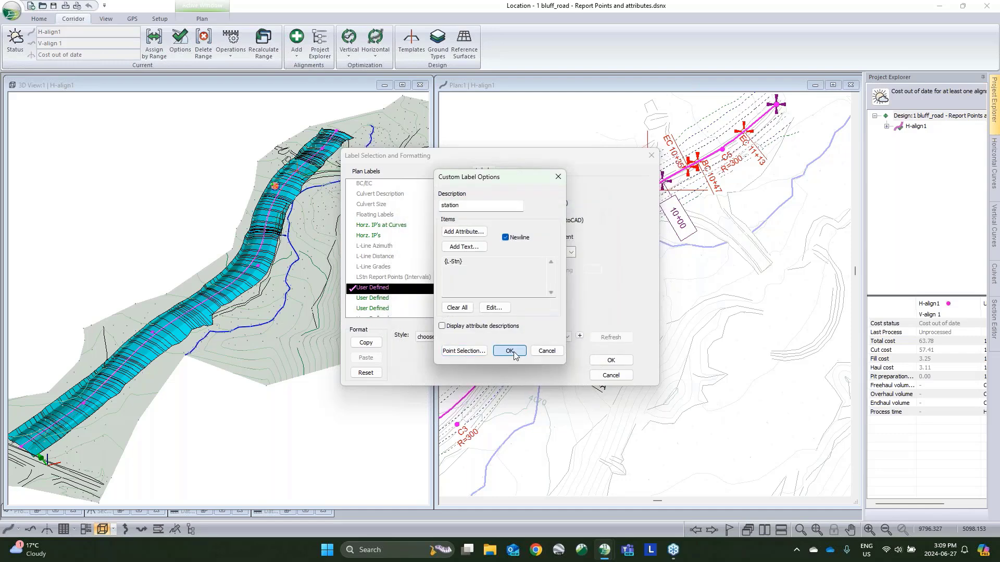
- Apply the custom label settings to the plan, accepting the point formatting resets, including the one for Culvert Size
{"action": "left_click", "coordinate": [510, 351]}
{"action": "left_click", "coordinate": [611, 359]}
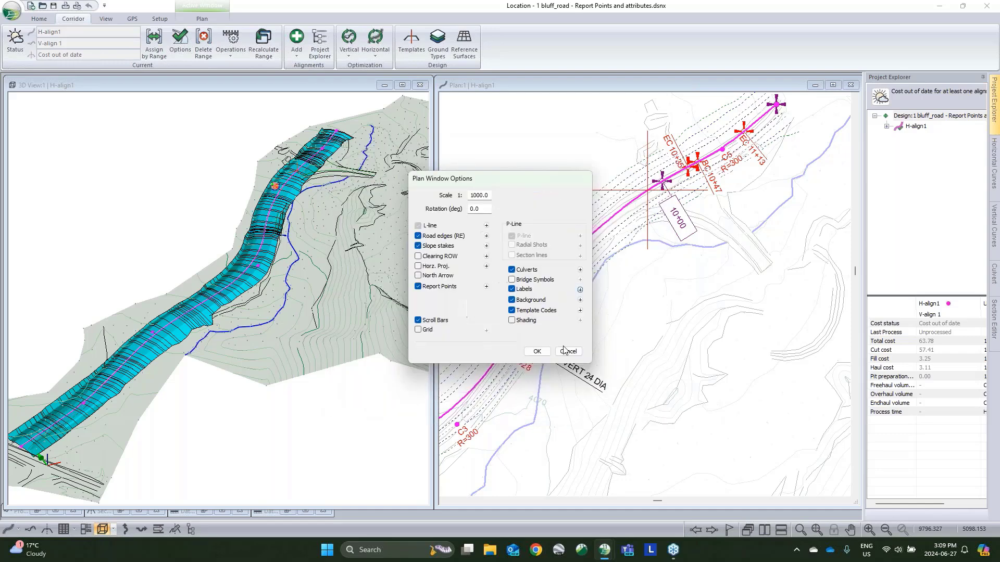
{"action": "left_click", "coordinate": [537, 351]}
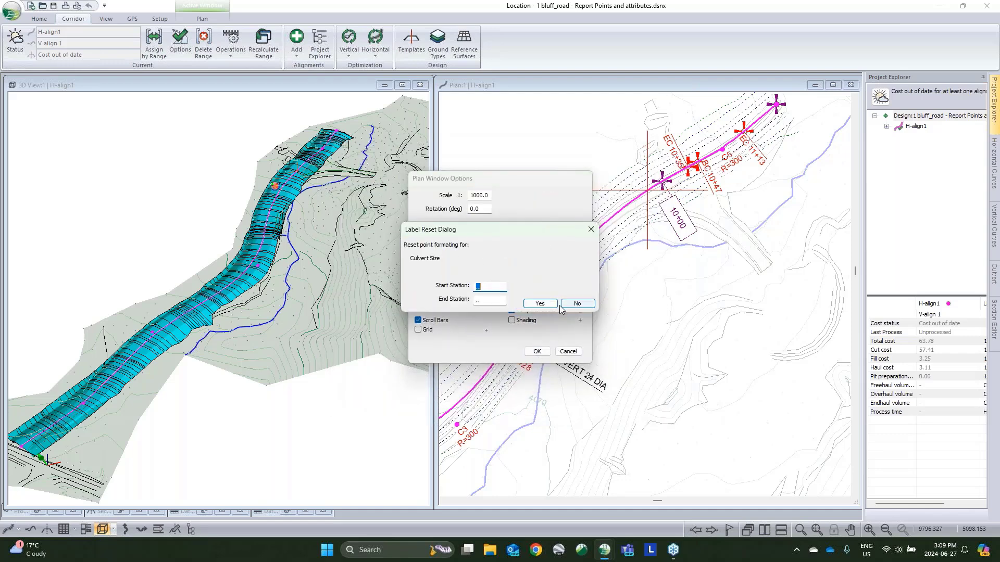
{"action": "left_click", "coordinate": [543, 304]}
{"action": "left_click", "coordinate": [537, 302]}
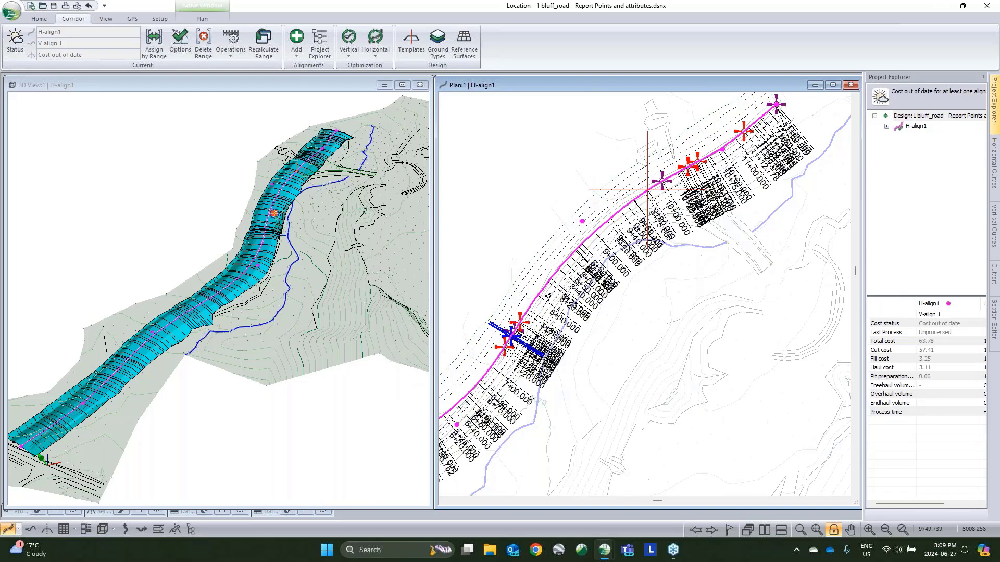
- Restrict the station label's point selection to Auto interval points 2 (250.000ft.), excluding all other point types
{"action": "mouse_move", "coordinate": [546, 296]}
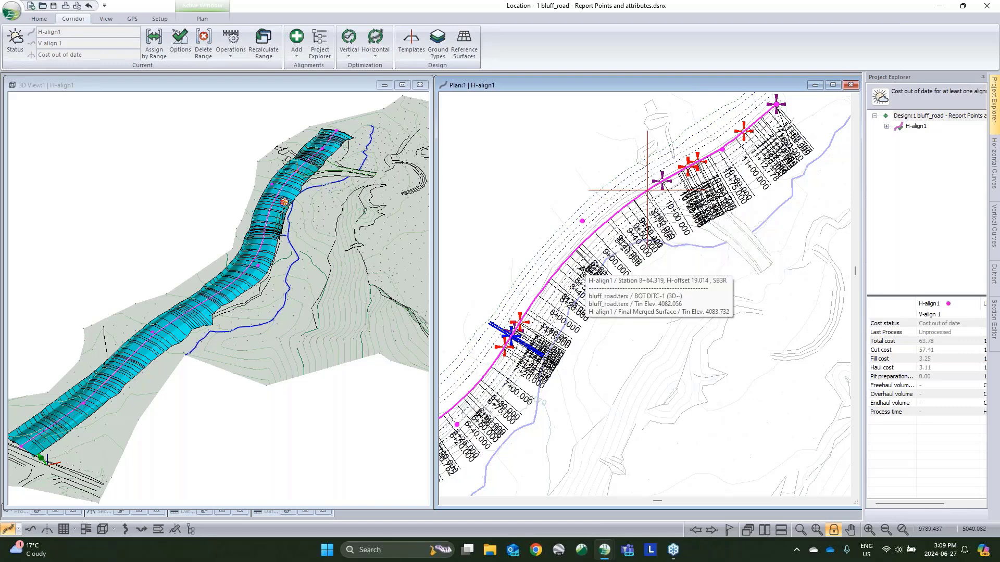
{"action": "right_click", "coordinate": [583, 217]}
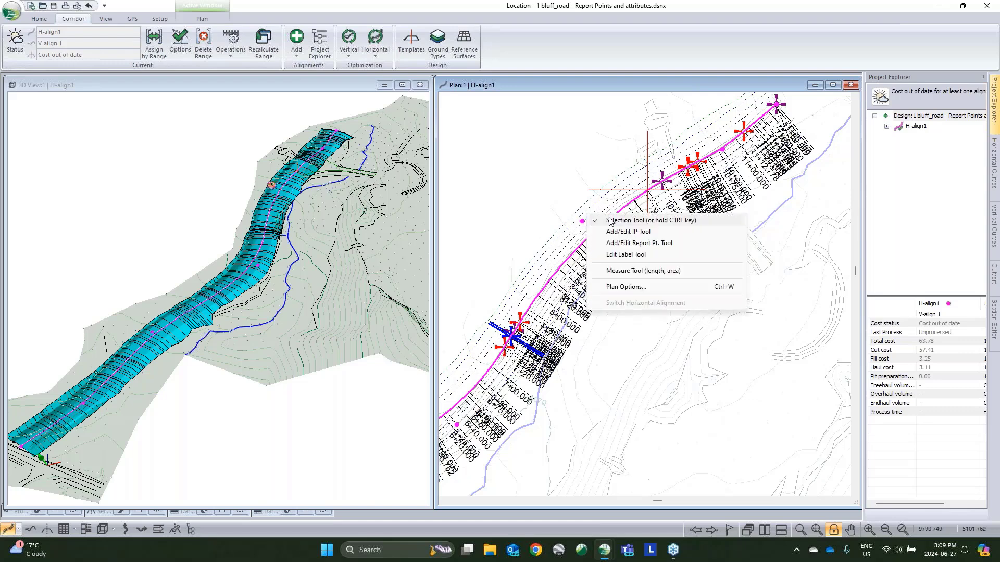
{"action": "left_click", "coordinate": [599, 317]}
{"action": "left_click", "coordinate": [580, 290]}
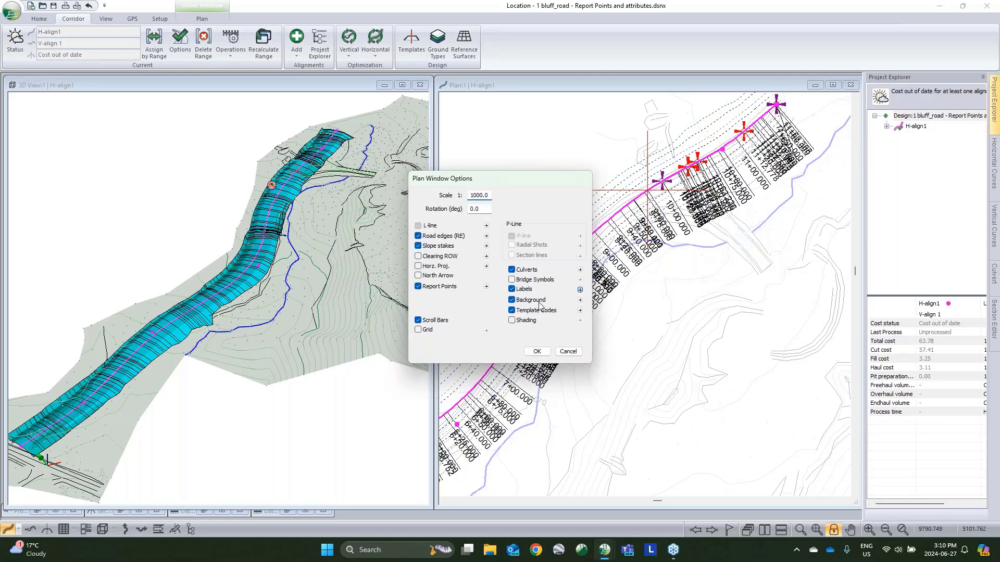
{"action": "left_click", "coordinate": [495, 310]}
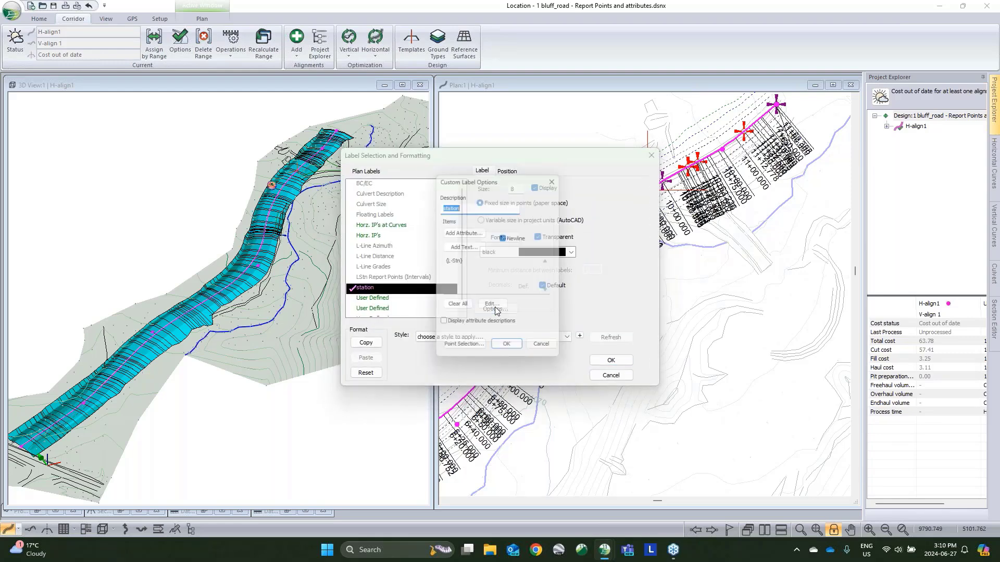
{"action": "left_click", "coordinate": [460, 352]}
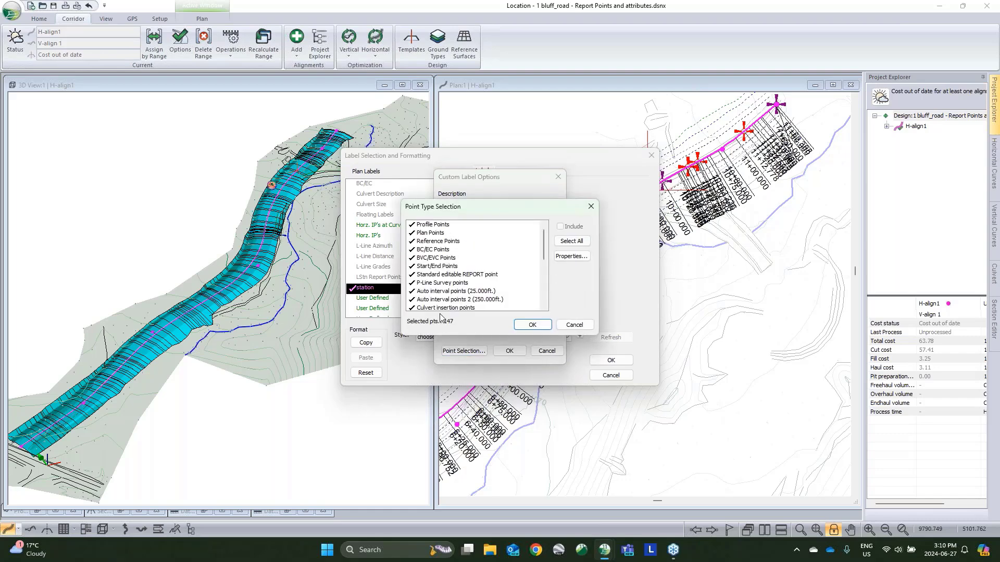
{"action": "left_click", "coordinate": [563, 238]}
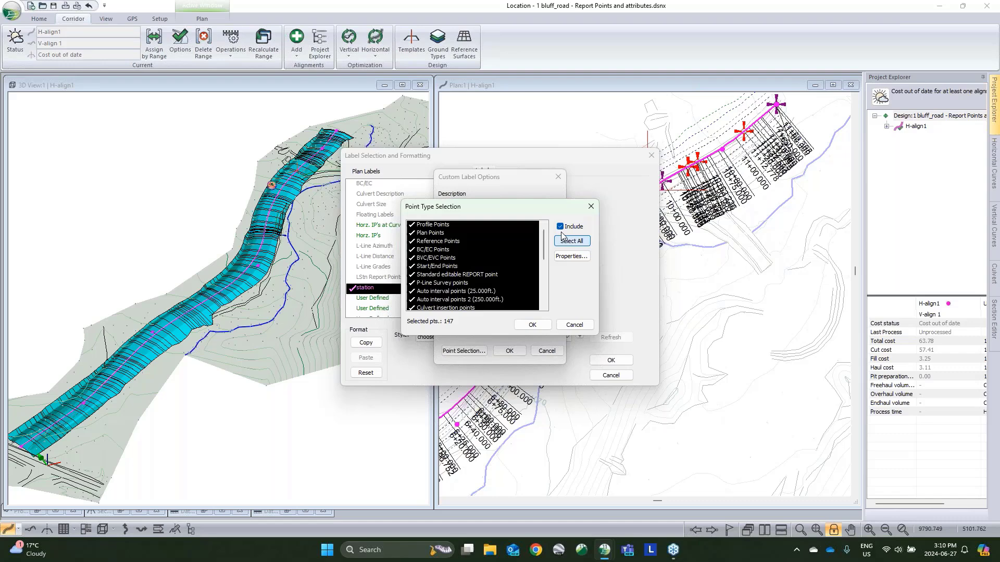
{"action": "left_click", "coordinate": [468, 299]}
{"action": "left_click", "coordinate": [531, 324]}
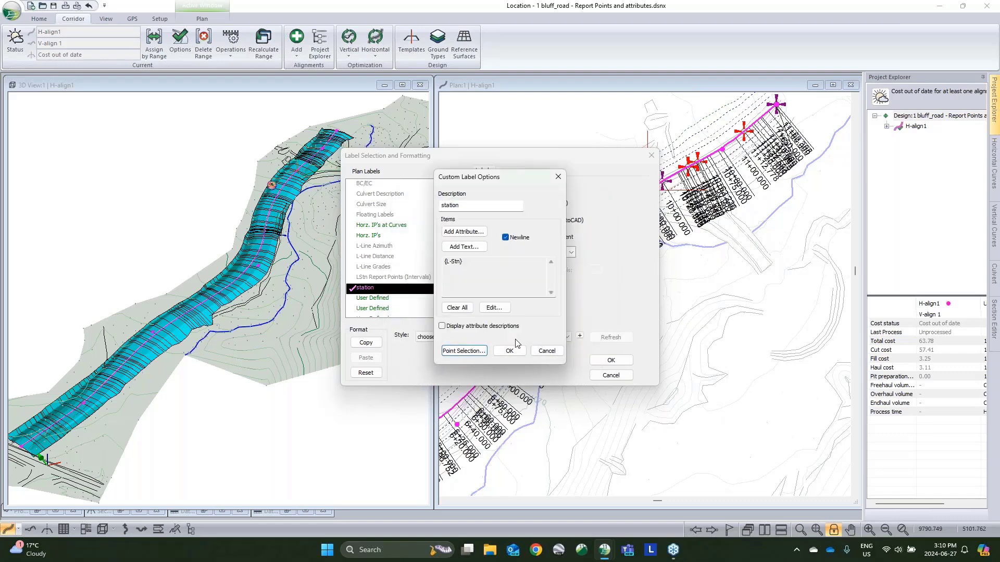
- Recheck the station label's selected point types, keep them, and apply the label settings to the plan
{"action": "left_click", "coordinate": [463, 351]}
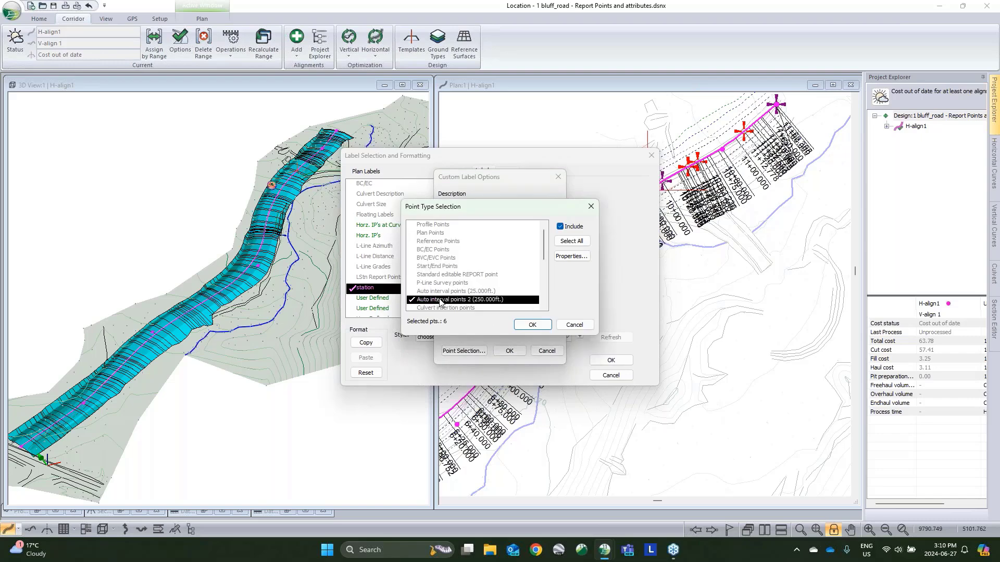
{"action": "left_click", "coordinate": [533, 325]}
{"action": "left_click", "coordinate": [515, 352]}
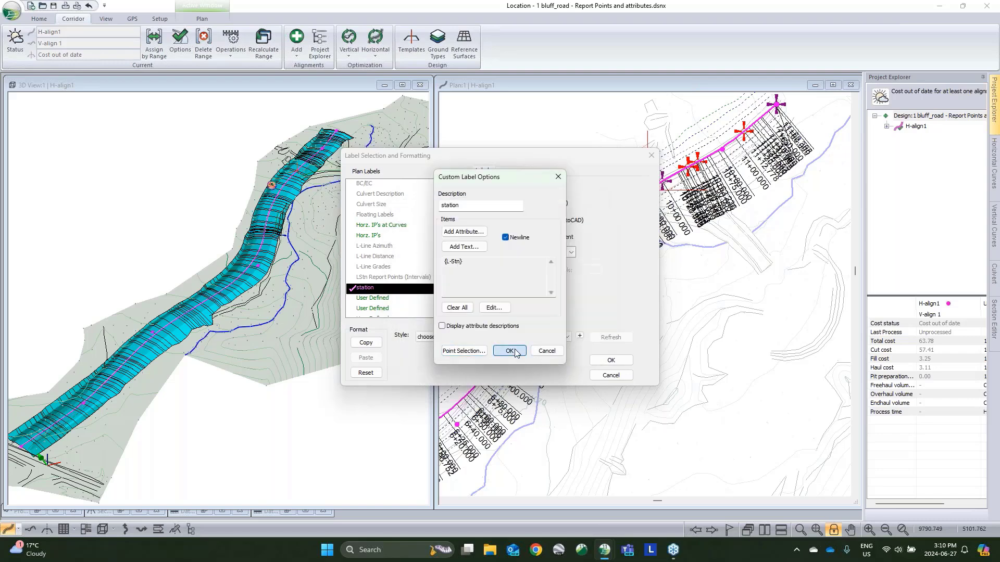
{"action": "left_click", "coordinate": [606, 361]}
{"action": "left_click", "coordinate": [549, 353]}
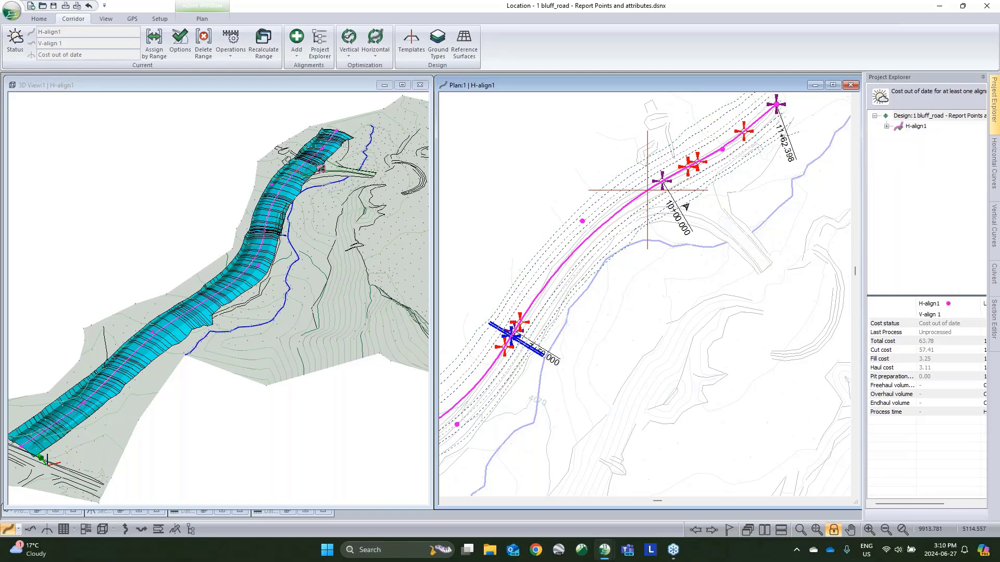
- Add BC/EC Points and Culvert insertion points to the station label's point selection and accept the custom label options
{"action": "middle_click_drag", "start_coordinate": [654, 230], "coordinate": [685, 225]}
{"action": "right_click", "coordinate": [708, 182]}
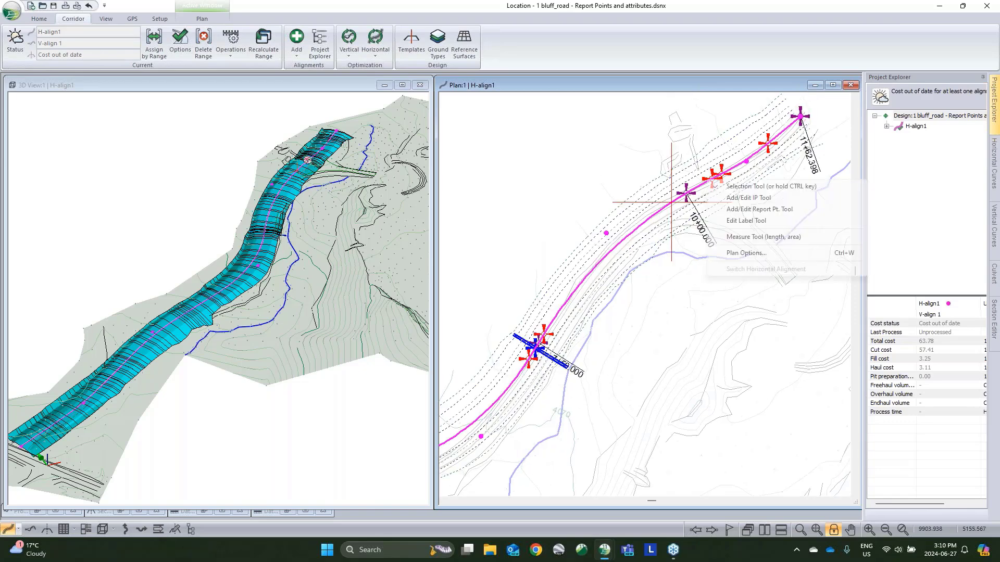
{"action": "left_click", "coordinate": [745, 253]}
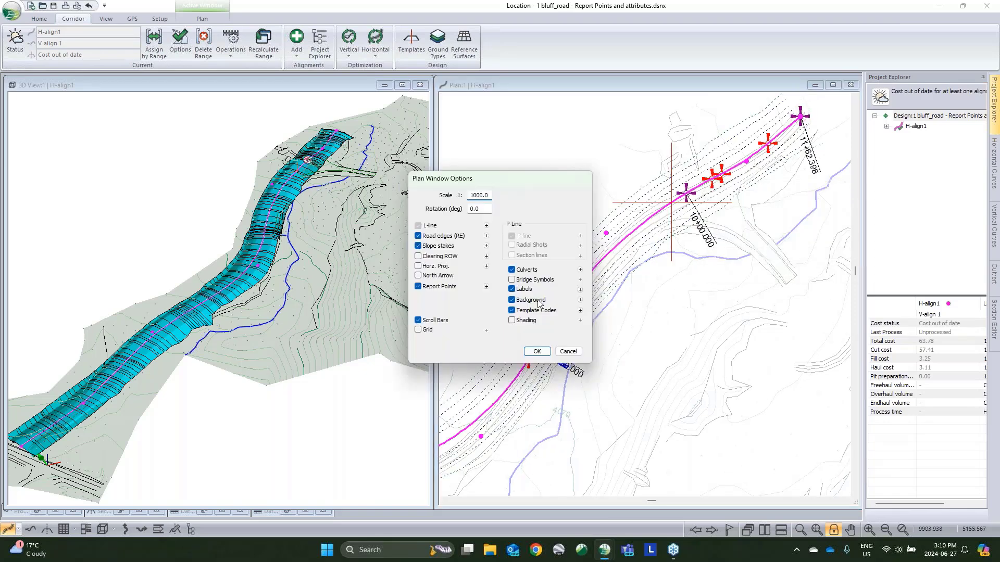
{"action": "left_click", "coordinate": [580, 290]}
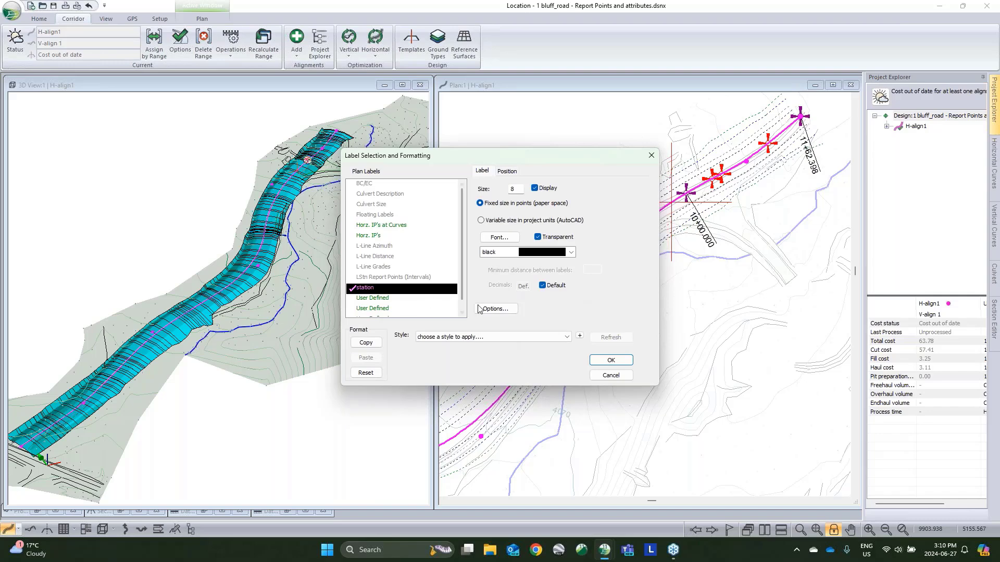
{"action": "left_click", "coordinate": [493, 309]}
{"action": "left_click", "coordinate": [469, 350]}
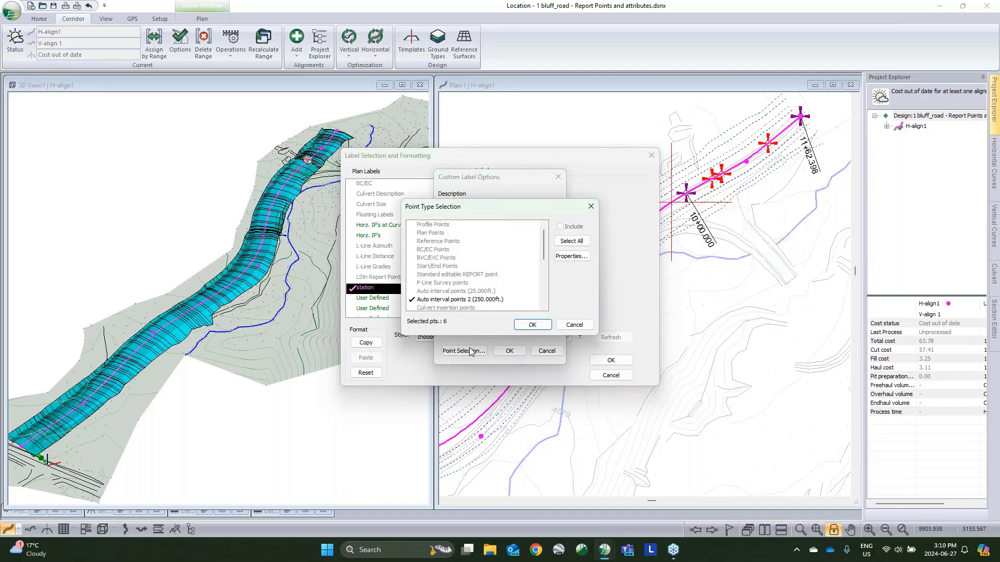
{"action": "left_click", "coordinate": [439, 251]}
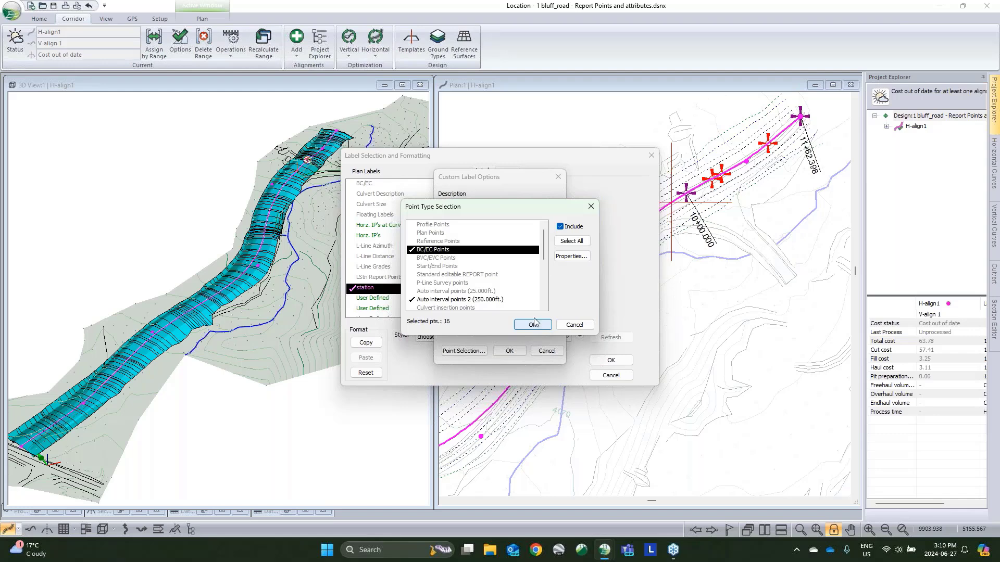
{"action": "scroll", "coordinate": [446, 282], "scroll_direction": "down", "scroll_amount": 1}
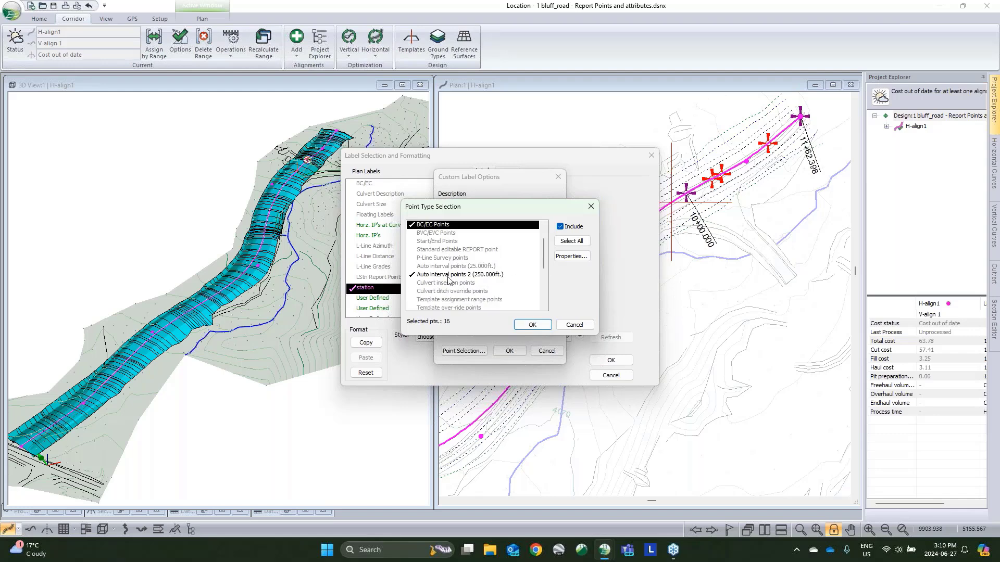
{"action": "left_click", "coordinate": [442, 283]}
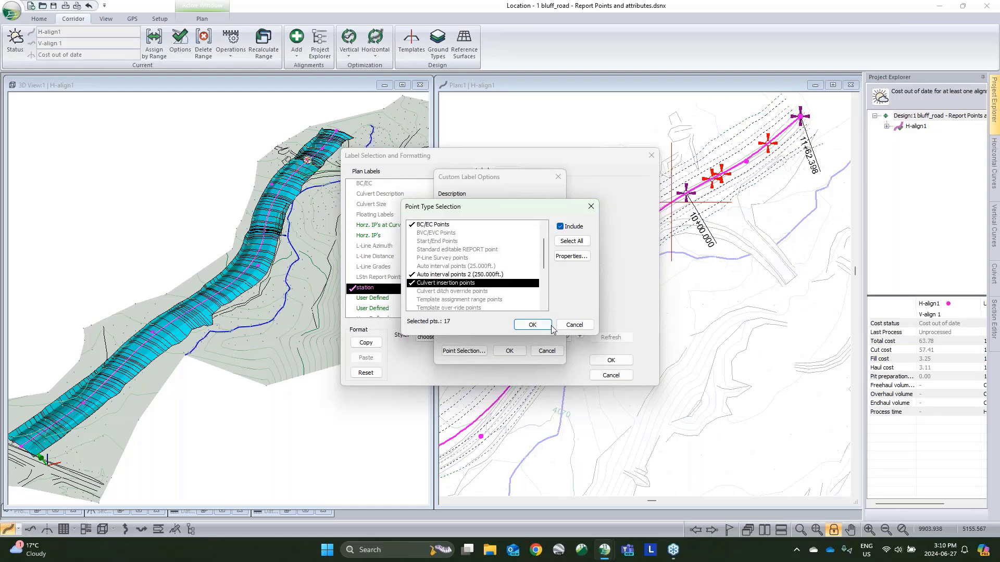
{"action": "left_click", "coordinate": [531, 324]}
{"action": "left_click", "coordinate": [510, 351]}
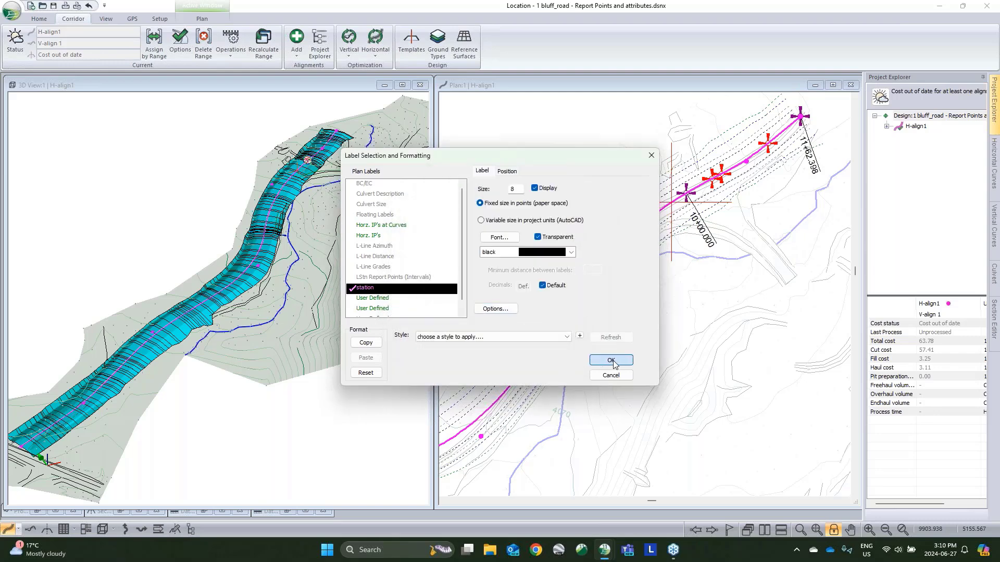
- Accept the label formatting and apply the station label's updated point selection to the plan
{"action": "left_click", "coordinate": [611, 360]}
{"action": "left_click", "coordinate": [537, 351]}
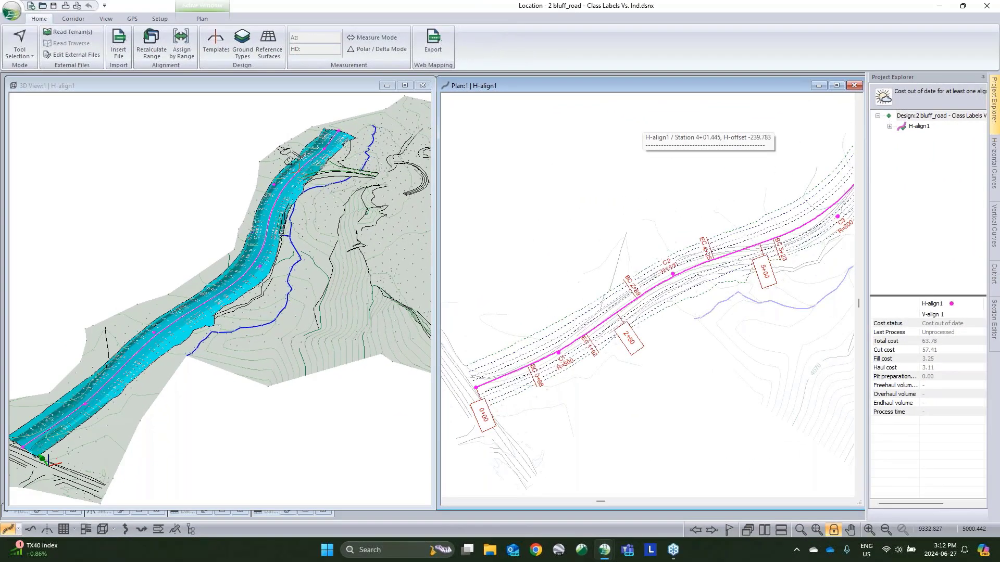
- Open the plan's label formatting settings and examine the User Defined and BC/EC label classes
{"action": "right_click", "coordinate": [582, 223]}
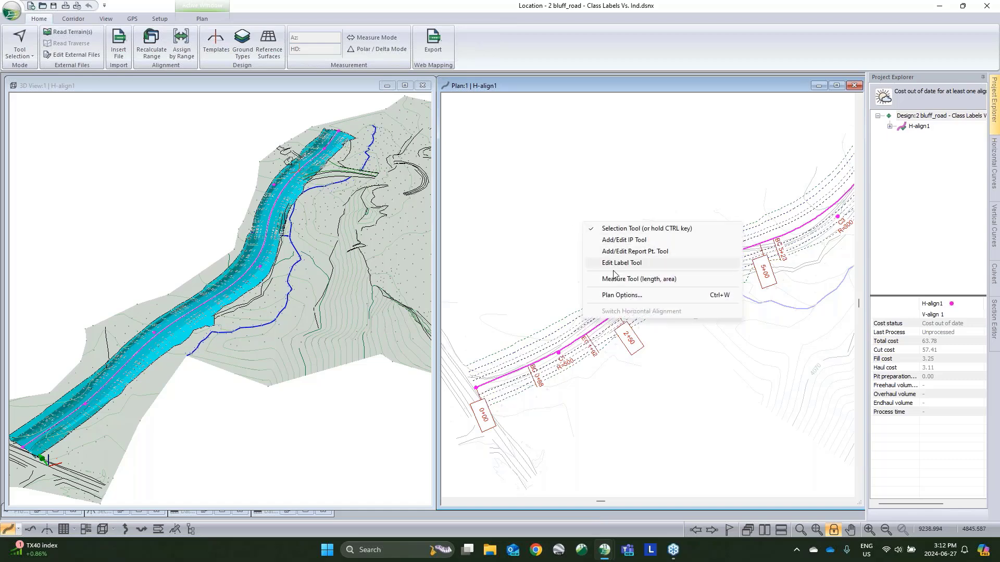
{"action": "left_click", "coordinate": [613, 297]}
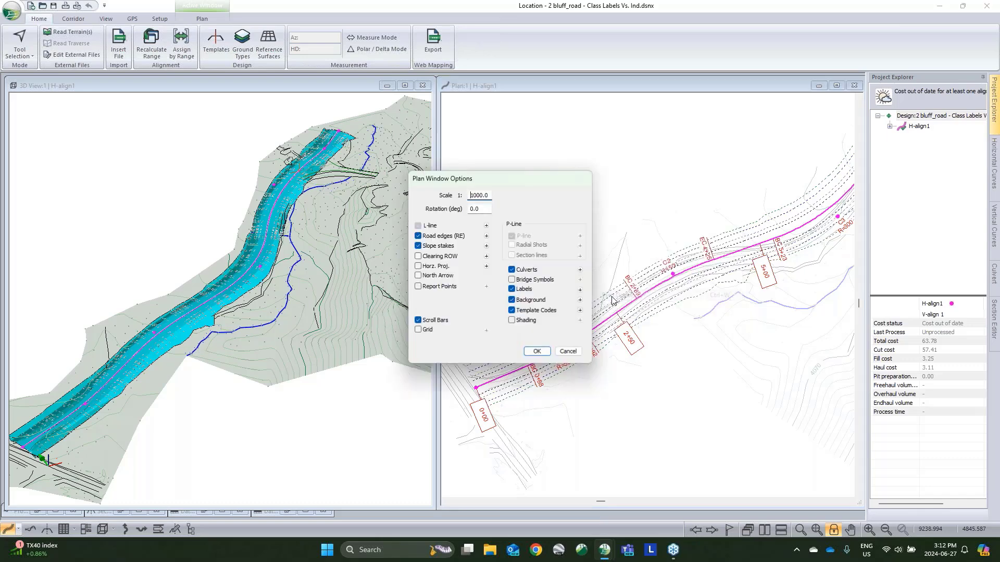
{"action": "left_click", "coordinate": [580, 290]}
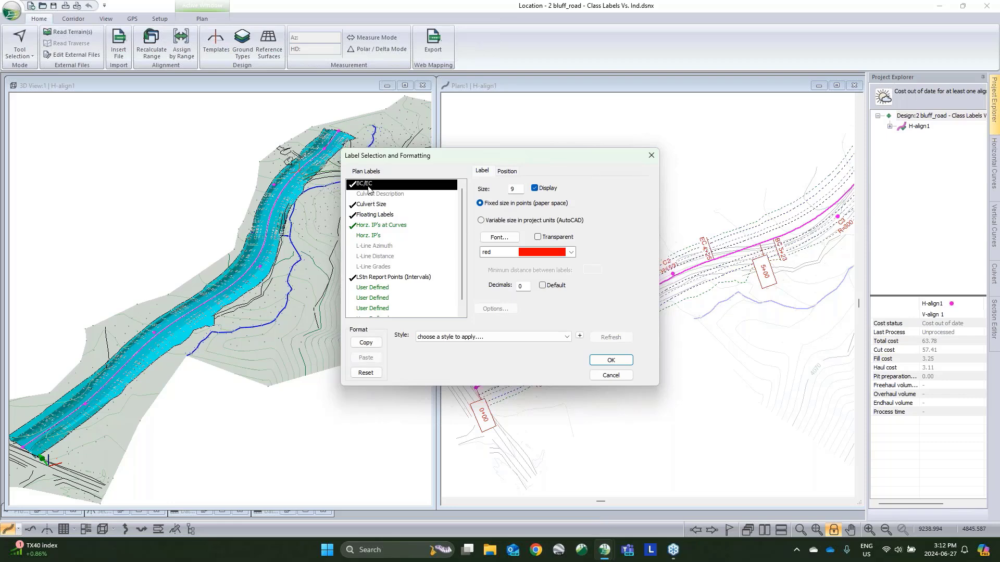
{"action": "left_click", "coordinate": [377, 289]}
{"action": "scroll", "coordinate": [382, 297], "scroll_direction": "down", "scroll_amount": 1}
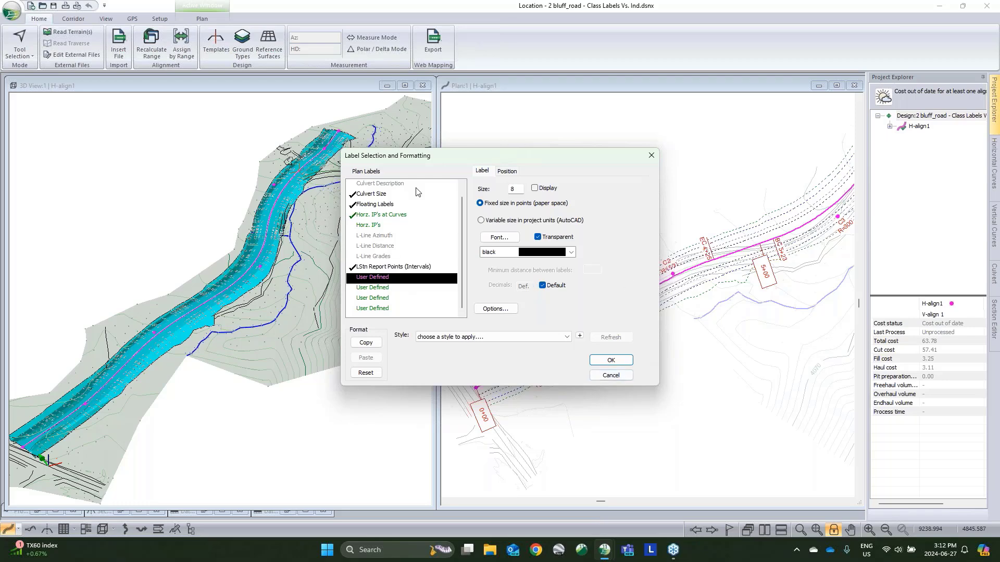
{"action": "scroll", "coordinate": [364, 188], "scroll_direction": "up", "scroll_amount": 1}
{"action": "left_click", "coordinate": [370, 184]}
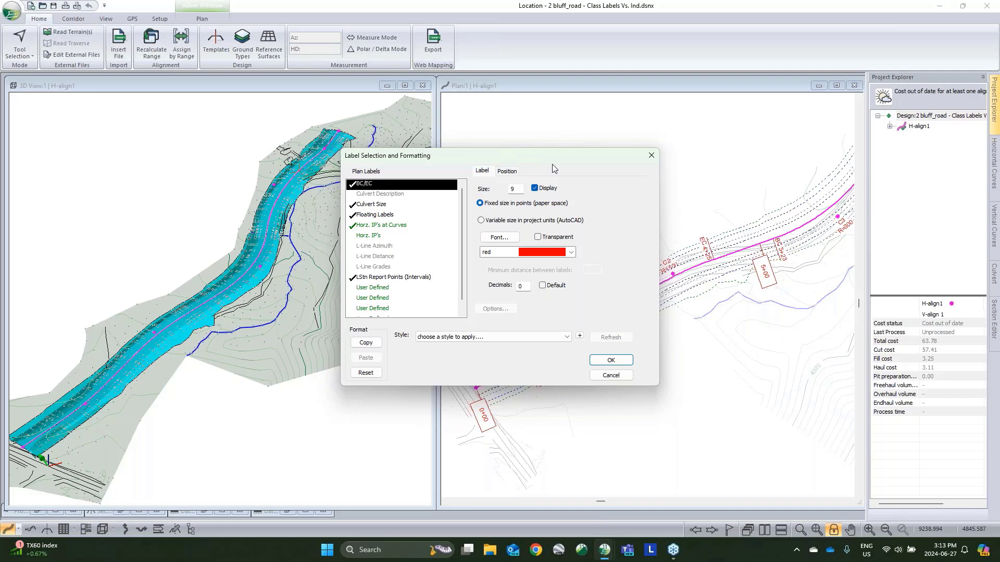
{"action": "left_click_drag", "start_coordinate": [518, 156], "coordinate": [402, 173]}
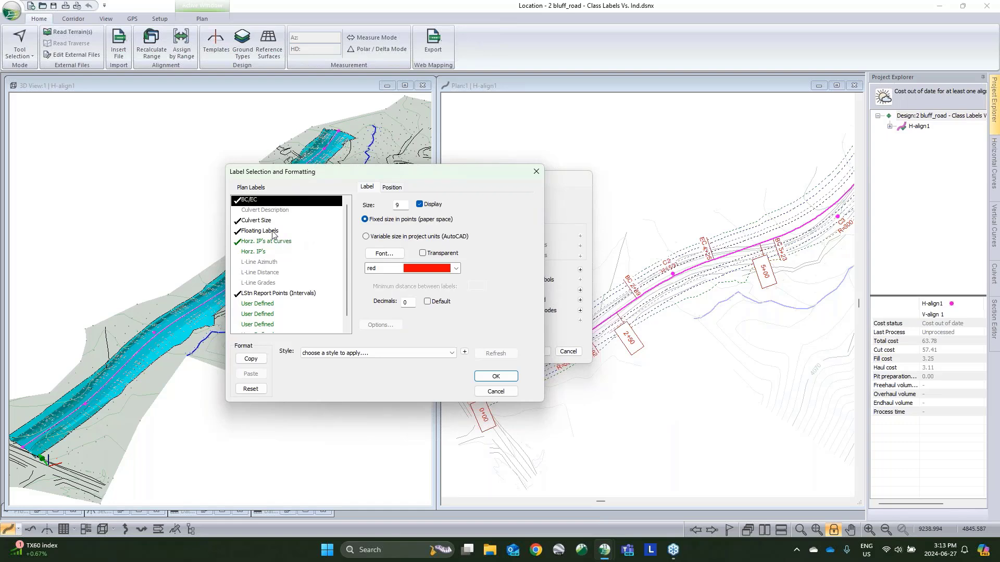
- Compare the class formatting of the LStn Report Points (Intervals) and Horz. IP's at Curves labels, including the available colours
{"action": "left_click", "coordinate": [264, 294]}
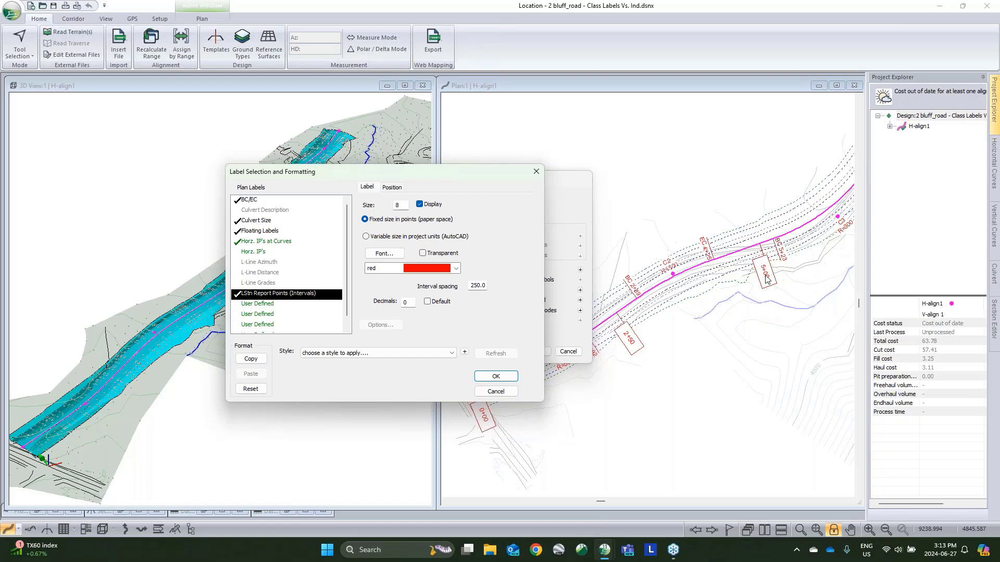
{"action": "left_click", "coordinate": [264, 243]}
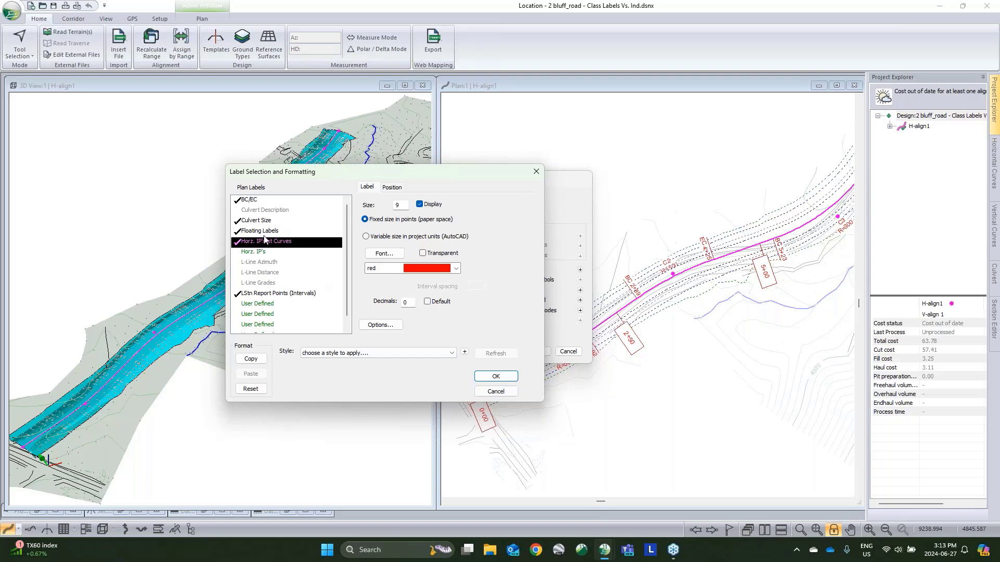
{"action": "left_click", "coordinate": [271, 295]}
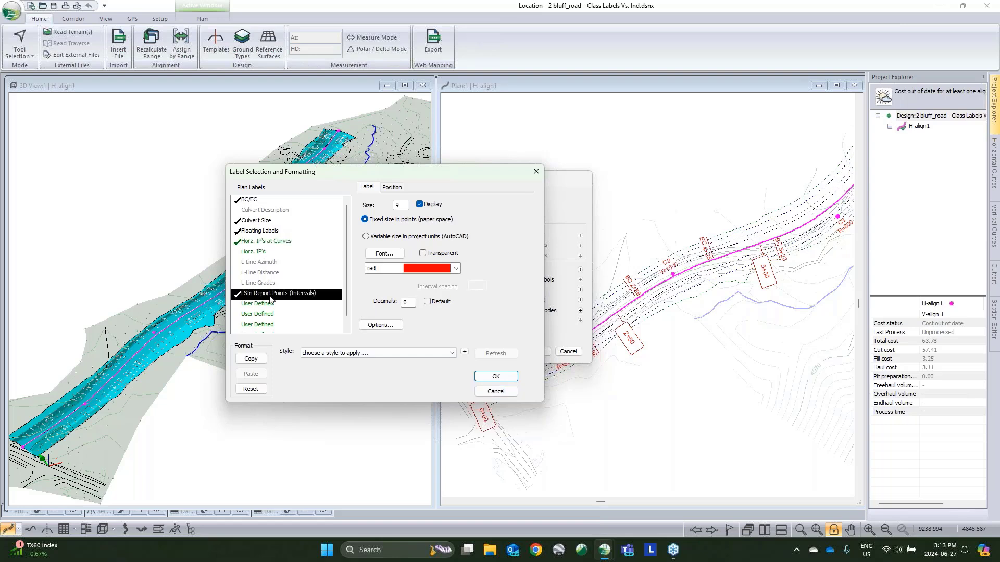
{"action": "left_click", "coordinate": [429, 269]}
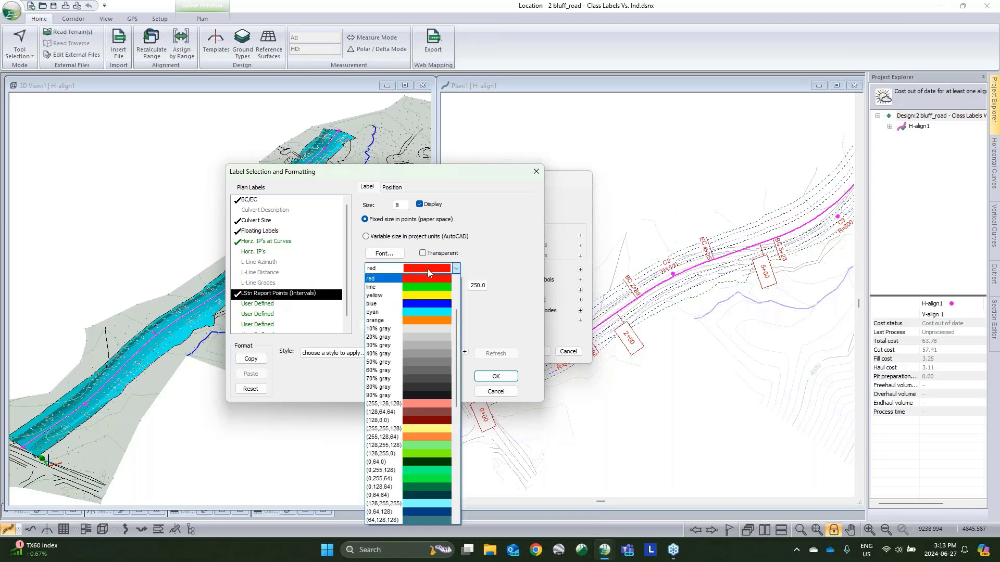
{"action": "left_click", "coordinate": [492, 255]}
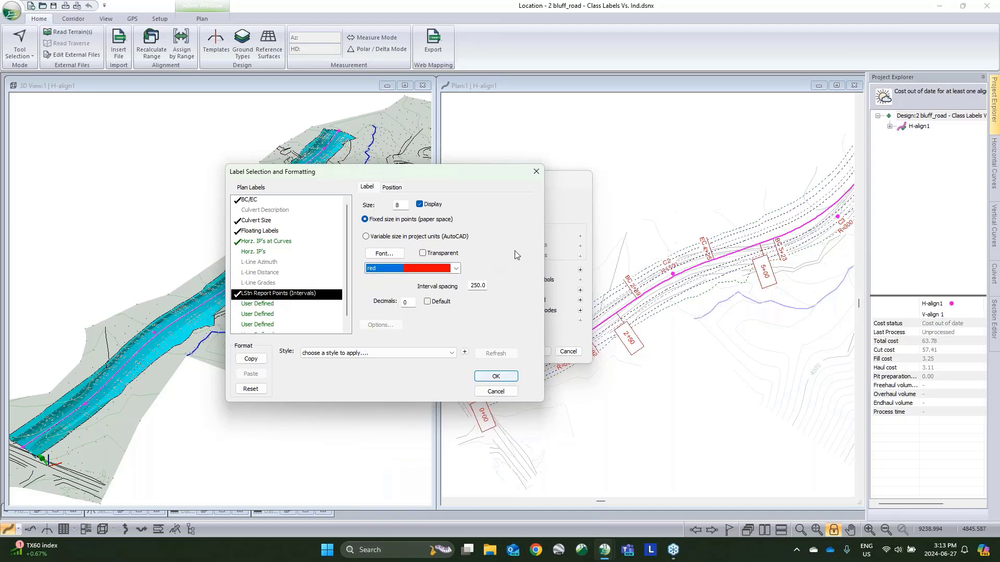
{"action": "left_click_drag", "start_coordinate": [493, 176], "coordinate": [374, 142]}
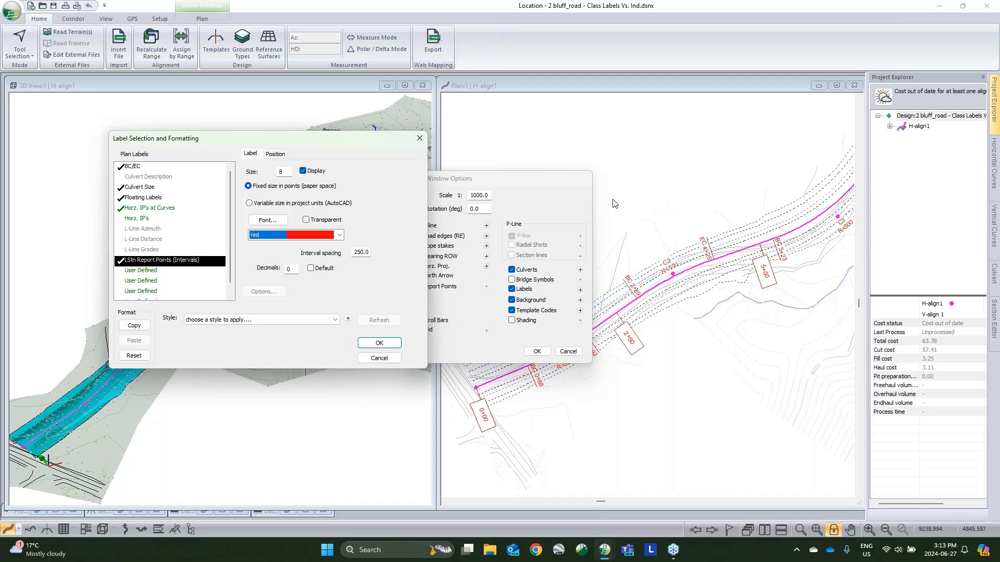
{"action": "left_click_drag", "start_coordinate": [322, 143], "coordinate": [285, 149]}
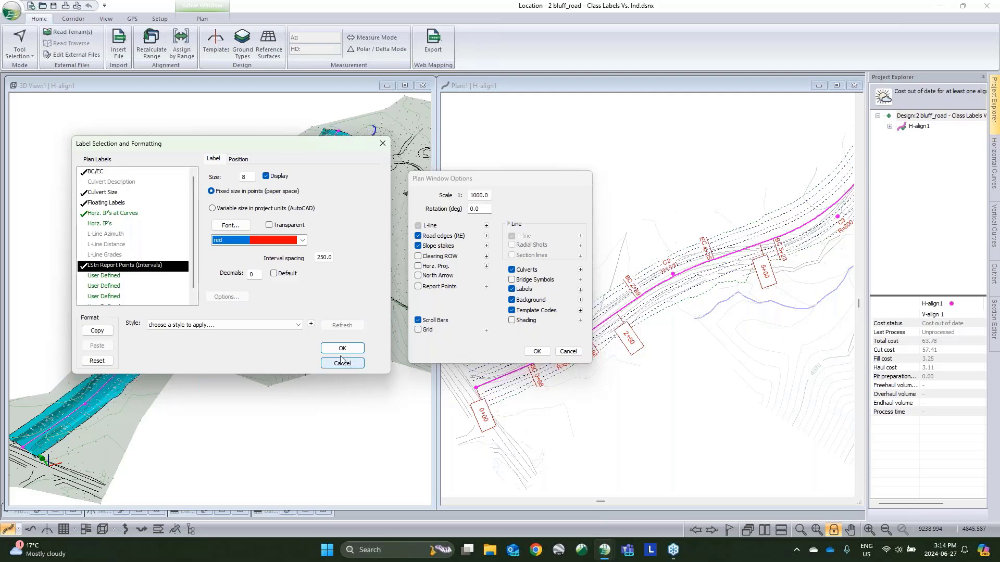
- Set the LStn Report Points (Intervals) label class colour to lime and apply it to the plan
{"action": "left_click", "coordinate": [263, 240]}
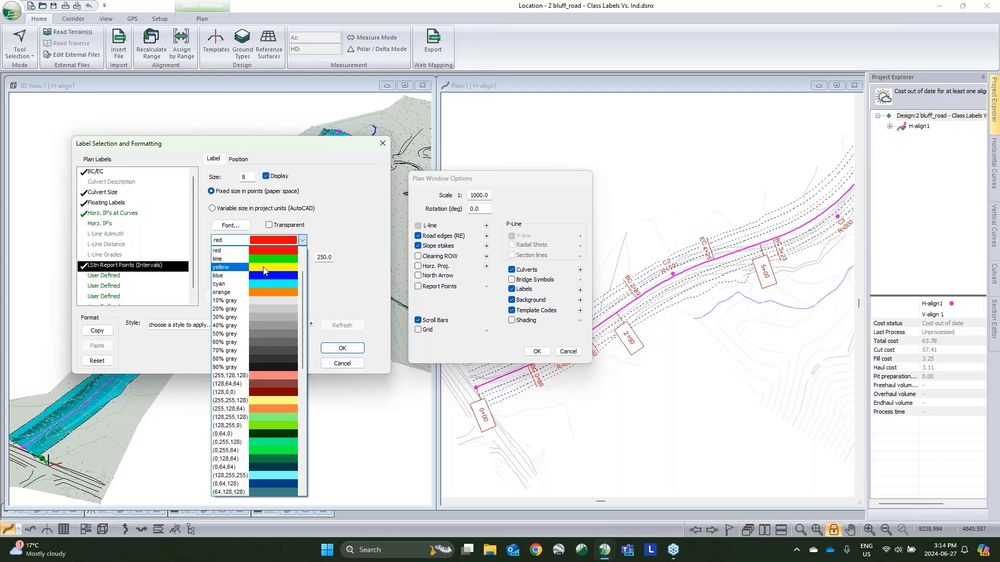
{"action": "scroll", "coordinate": [256, 277], "scroll_direction": "up", "scroll_amount": 2}
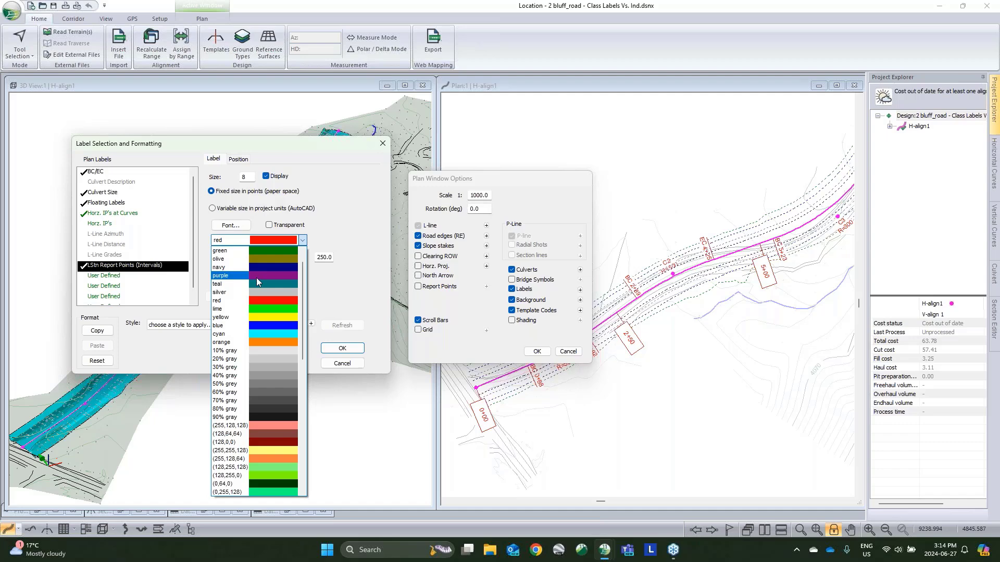
{"action": "left_click", "coordinate": [267, 310]}
{"action": "left_click", "coordinate": [347, 352]}
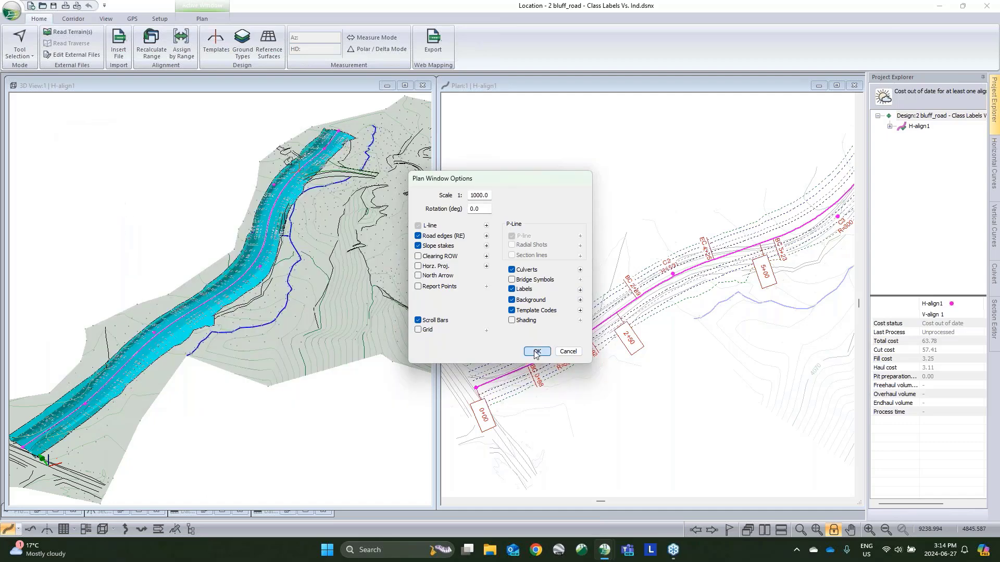
{"action": "left_click", "coordinate": [537, 352]}
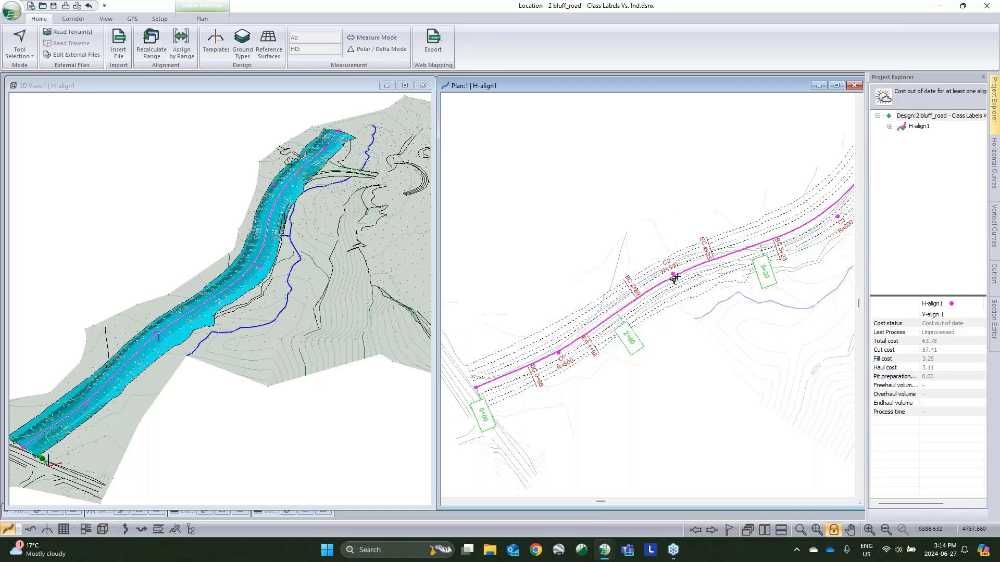
- Activate the Edit Label Tool and select the individual 2+50 and 5+00 station labels in the plan
{"action": "right_click", "coordinate": [654, 221]}
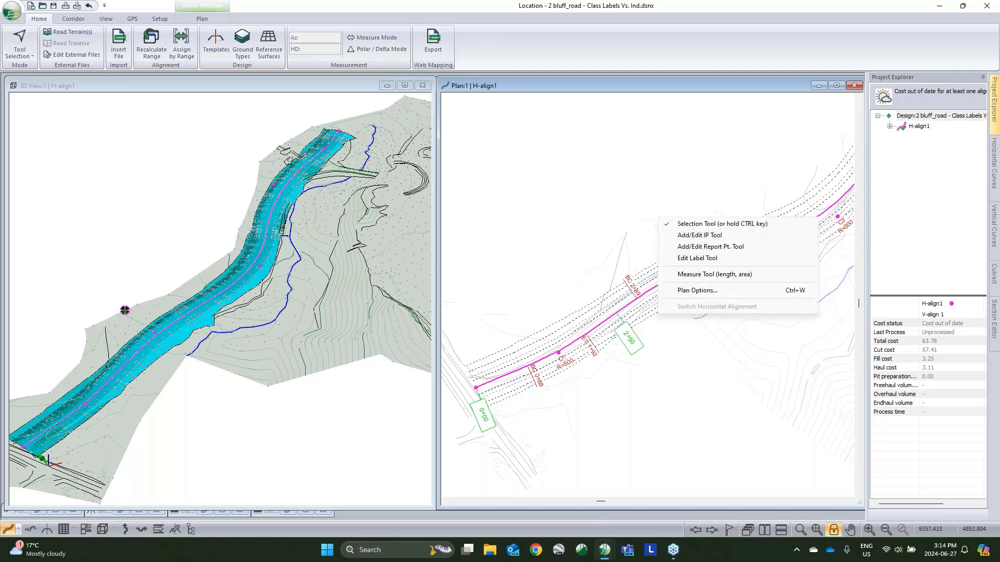
{"action": "left_click", "coordinate": [683, 257]}
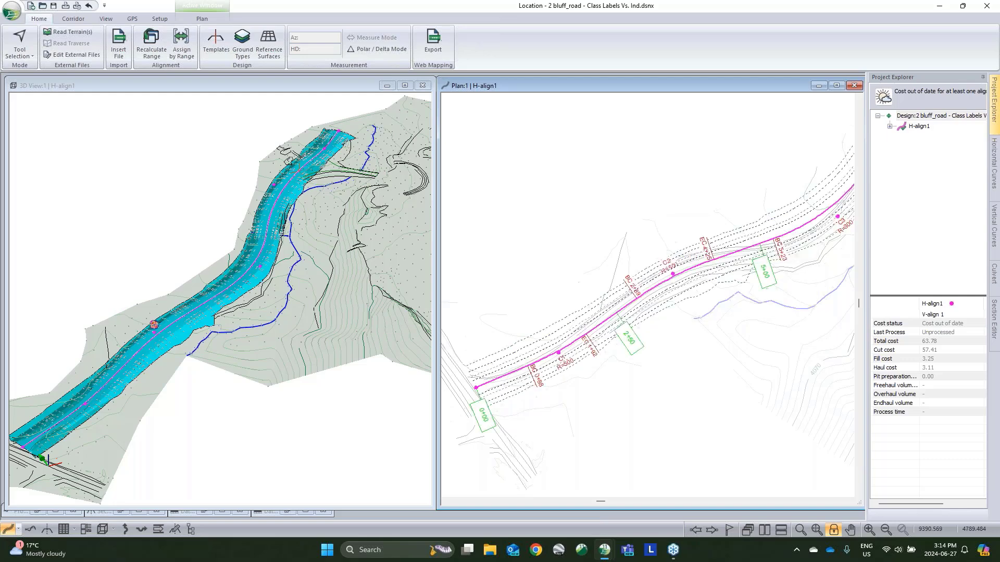
{"action": "left_click", "coordinate": [764, 270]}
{"action": "left_click", "coordinate": [630, 338]}
{"action": "left_click", "coordinate": [764, 269]}
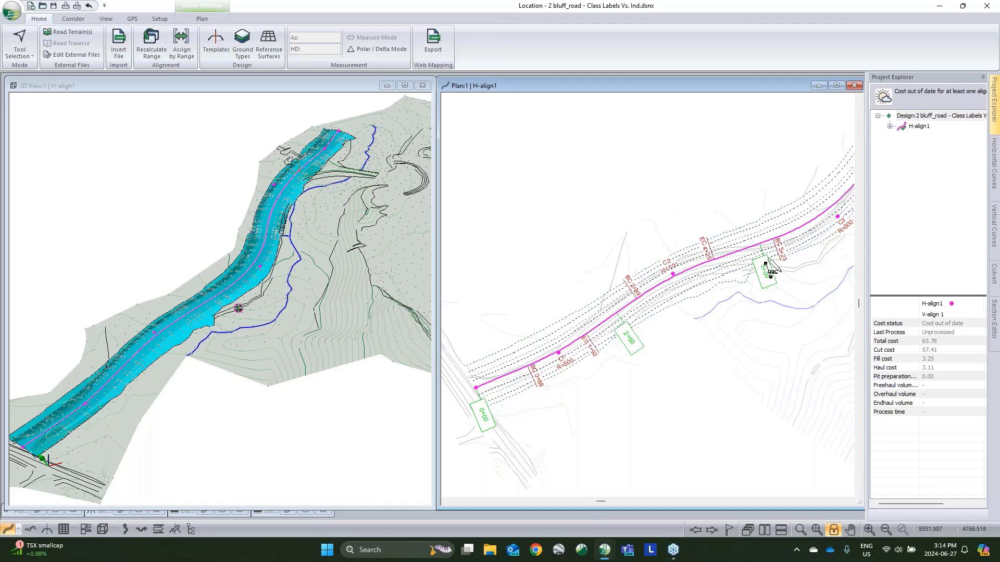
- Set the colour of the individual 5+00 station label to purple
{"action": "double_click", "coordinate": [767, 271]}
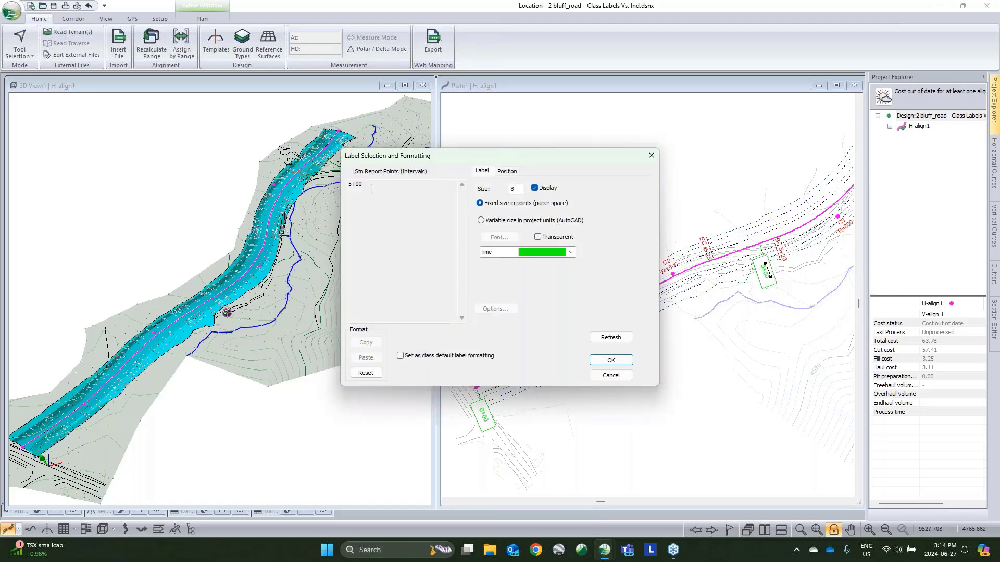
{"action": "left_click", "coordinate": [546, 252]}
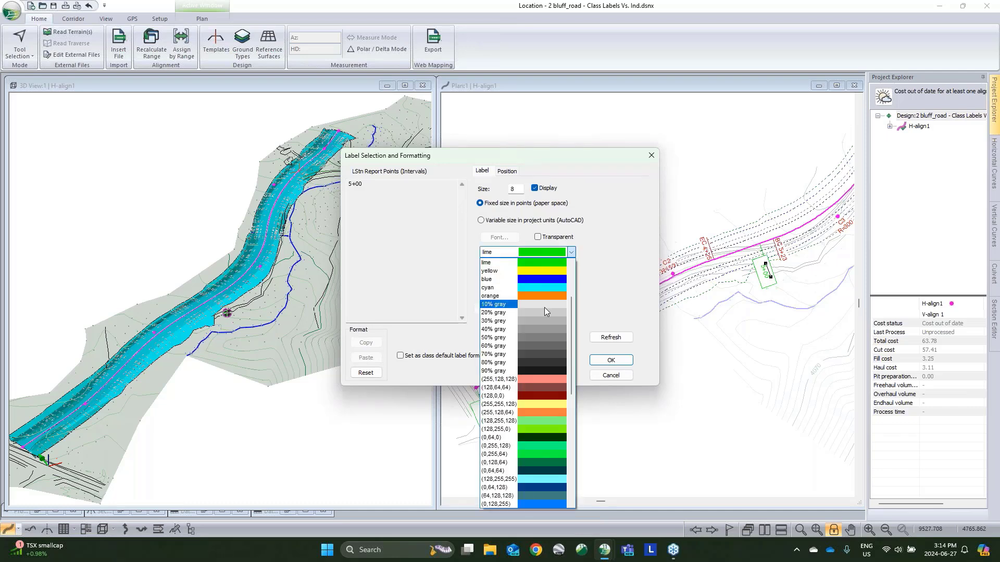
{"action": "scroll", "coordinate": [545, 307], "scroll_direction": "up", "scroll_amount": 1}
{"action": "scroll", "coordinate": [545, 311], "scroll_direction": "up", "scroll_amount": 3}
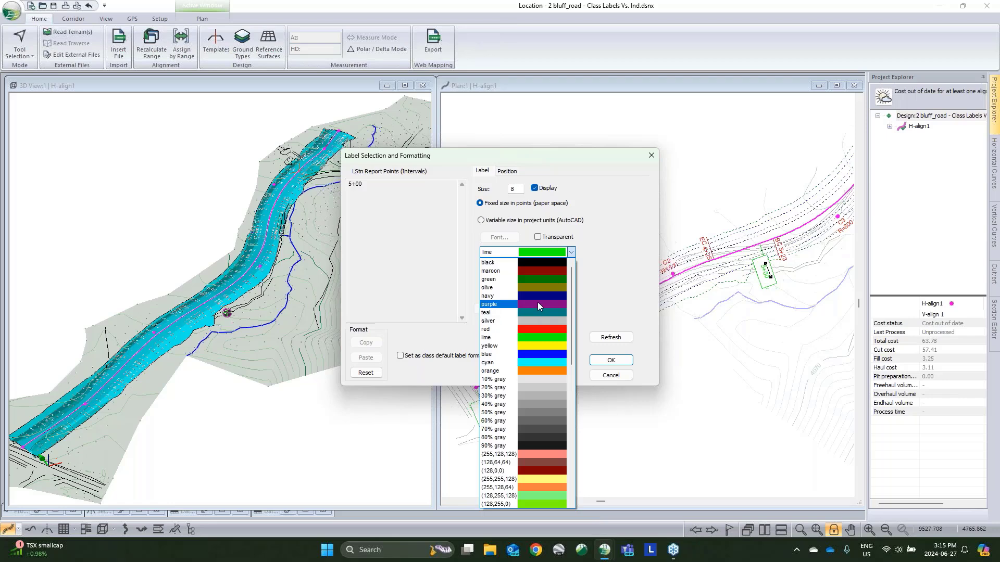
{"action": "left_click", "coordinate": [538, 306]}
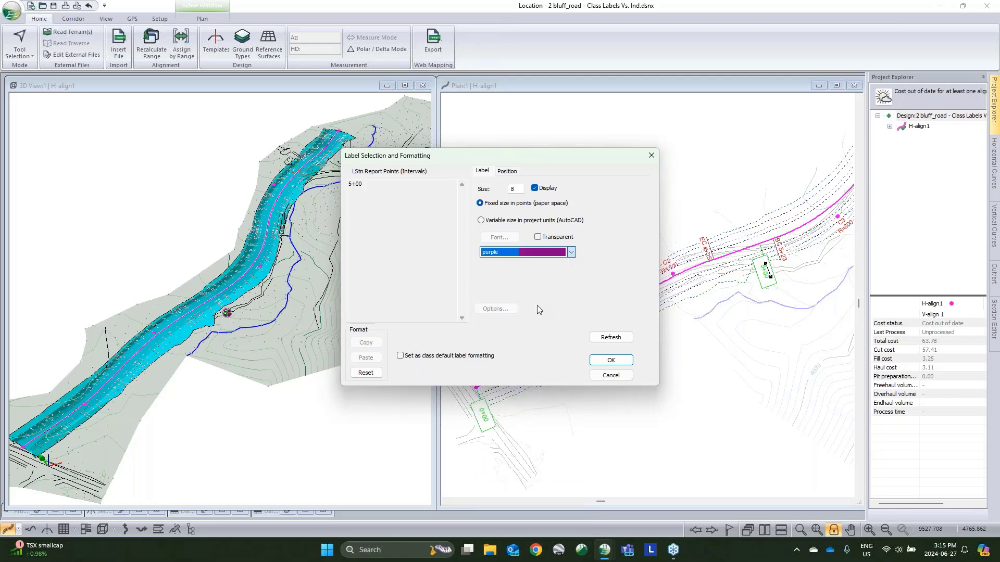
{"action": "left_click", "coordinate": [617, 363]}
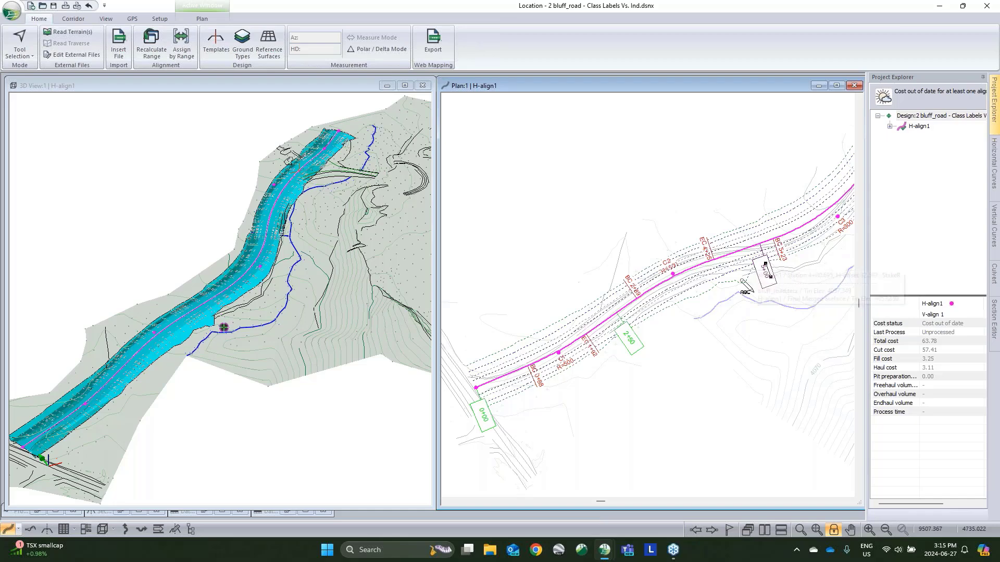
- Make the 5+00 label's formatting the class default for the LStn Report Points (Intervals) labels
{"action": "double_click", "coordinate": [769, 275]}
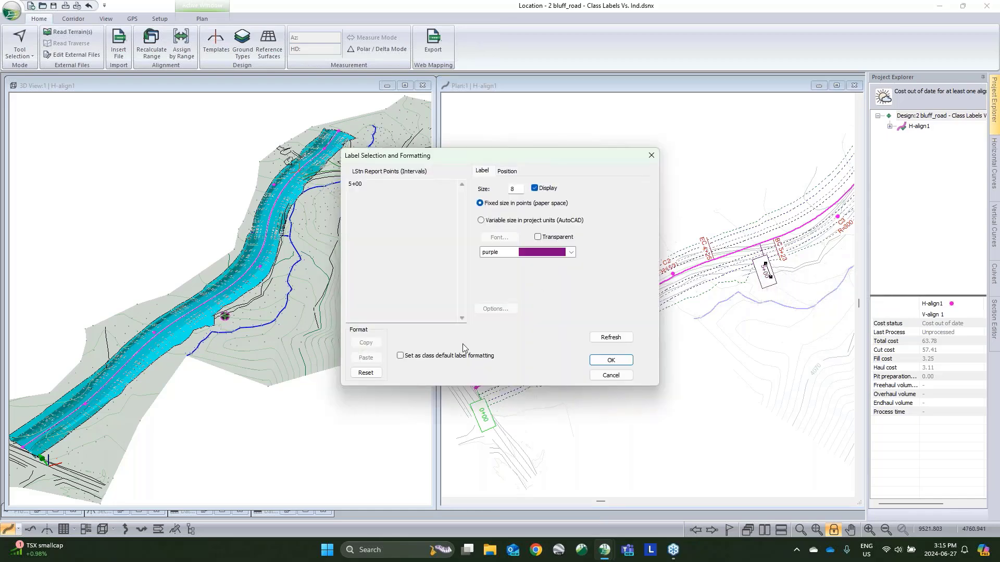
{"action": "left_click", "coordinate": [400, 356]}
{"action": "left_click", "coordinate": [624, 360]}
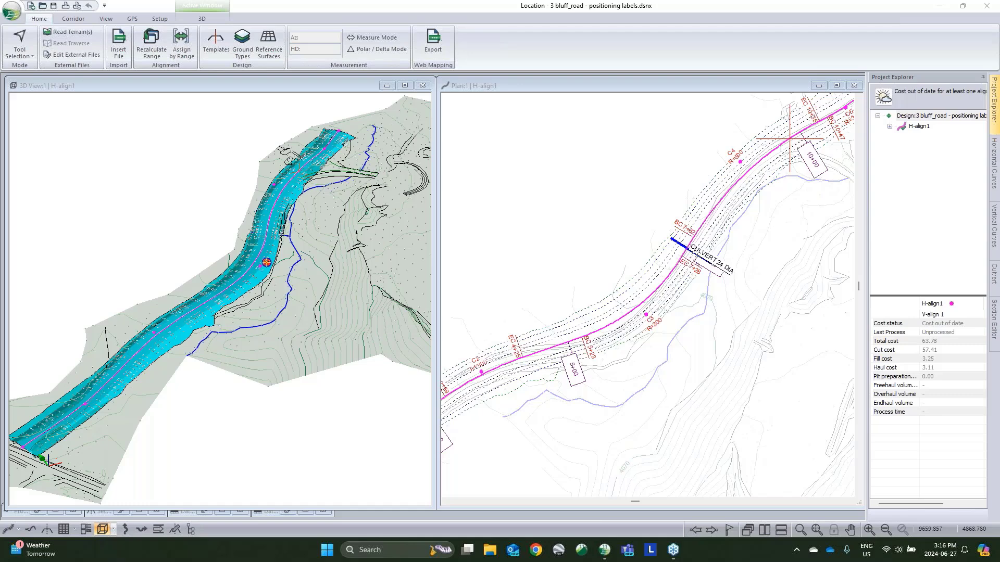
- Set the leader of the LStn Report Points (Intervals) plan labels to the Left side and accept the label formatting
{"action": "right_click", "coordinate": [645, 254]}
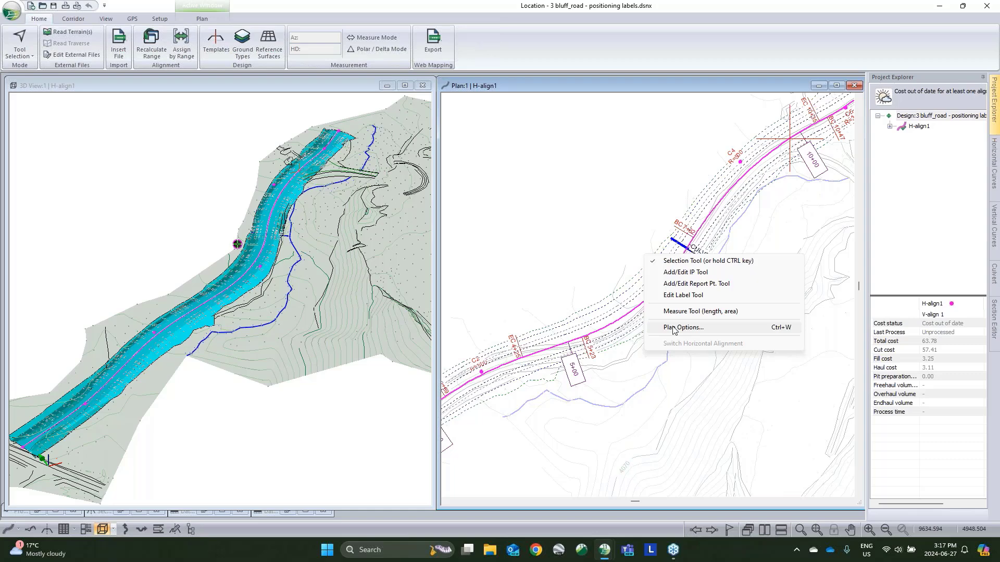
{"action": "left_click", "coordinate": [673, 328]}
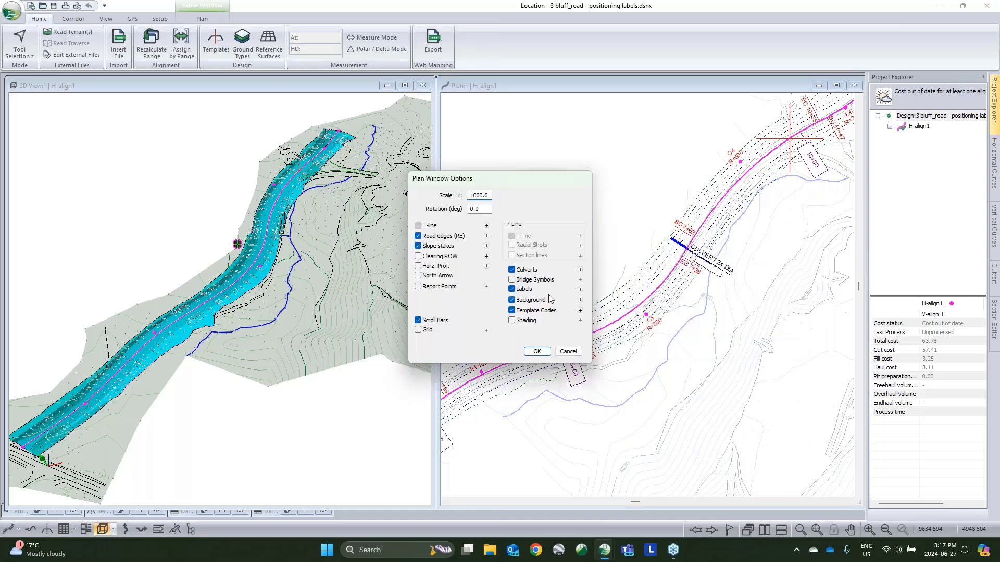
{"action": "left_click", "coordinate": [581, 291]}
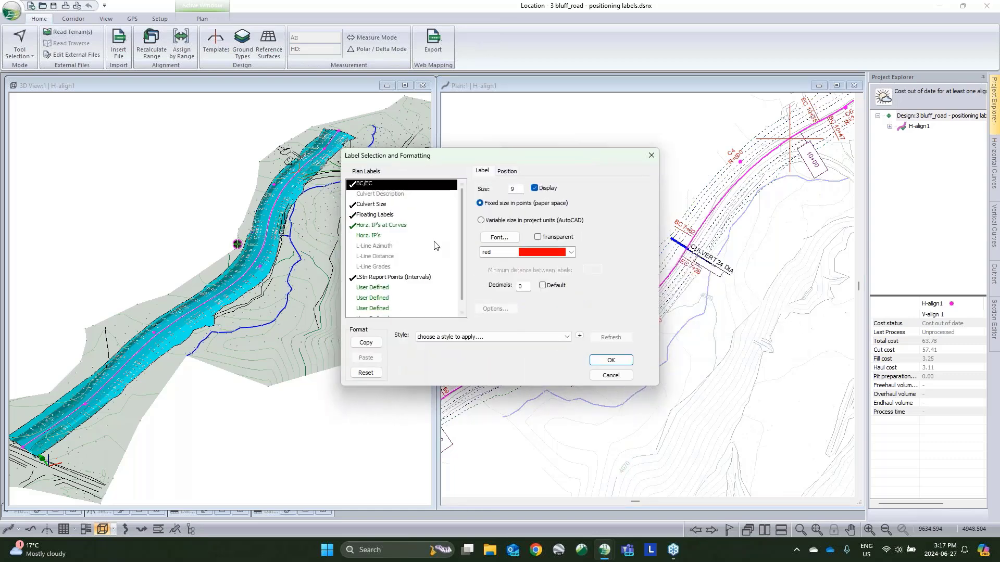
{"action": "left_click", "coordinate": [377, 277]}
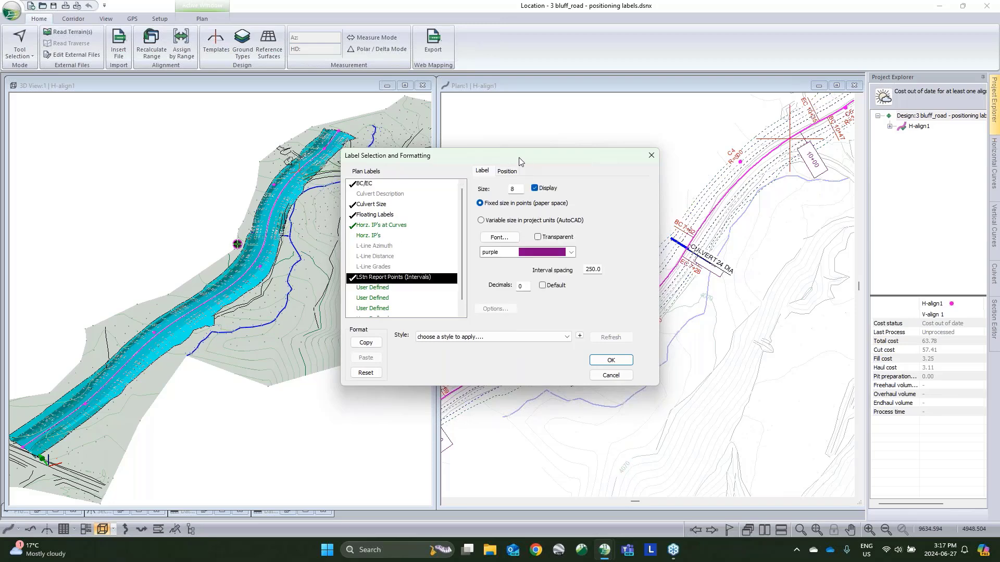
{"action": "left_click_drag", "start_coordinate": [509, 163], "coordinate": [328, 155]}
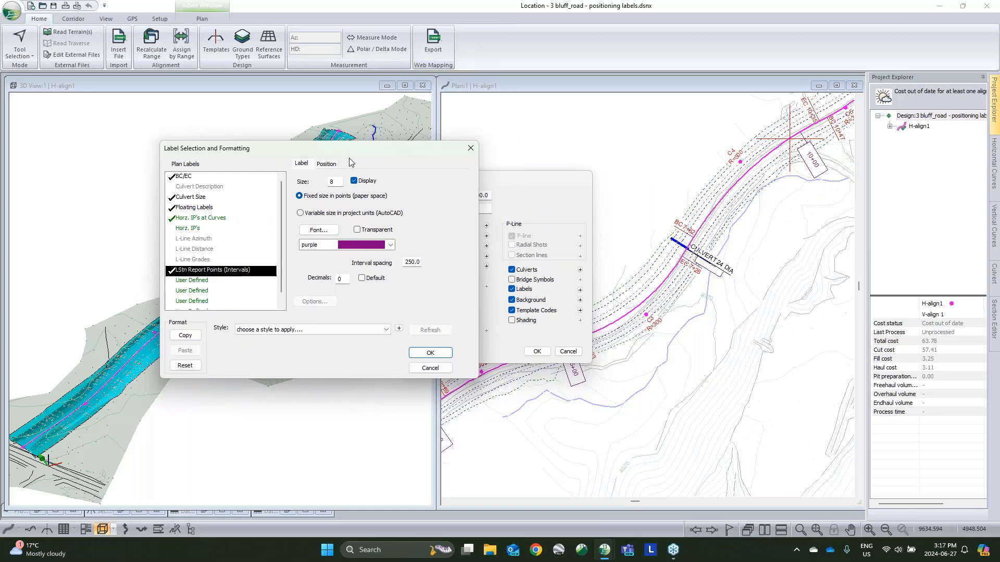
{"action": "left_click", "coordinate": [327, 164]}
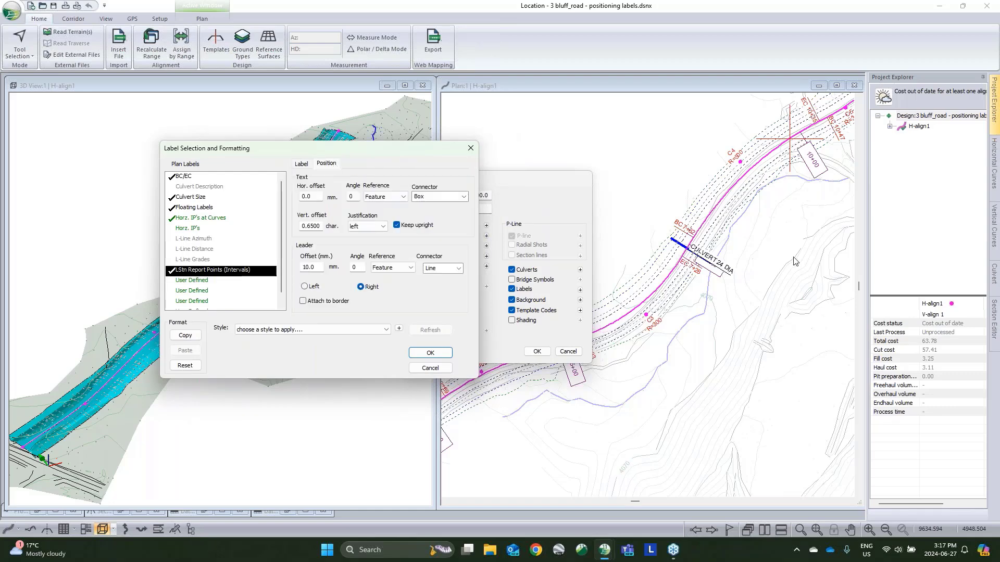
{"action": "left_click", "coordinate": [306, 289]}
{"action": "left_click", "coordinate": [430, 352]}
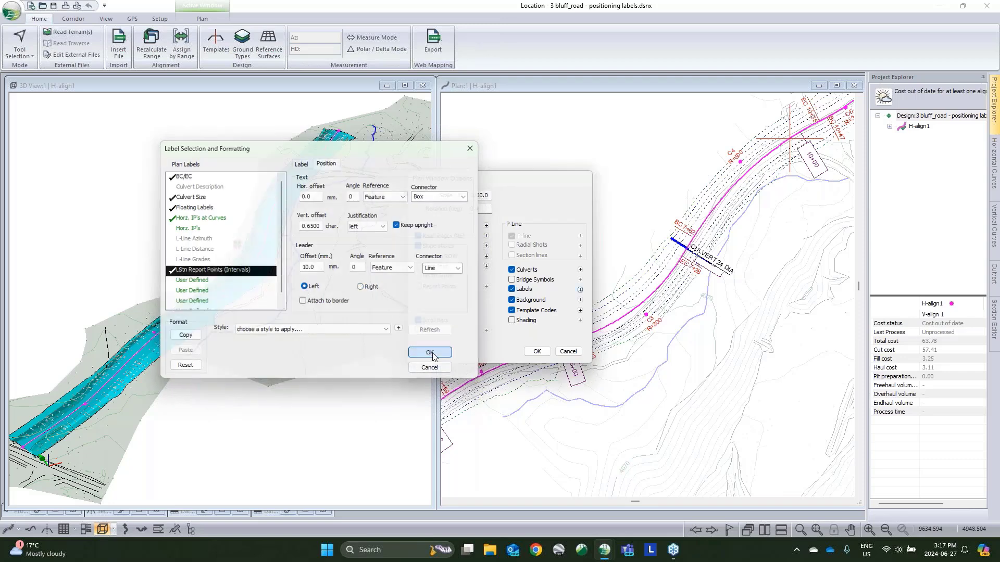
- Apply the plan options with the left-side label leaders, and undo that leader change
{"action": "left_click", "coordinate": [537, 351]}
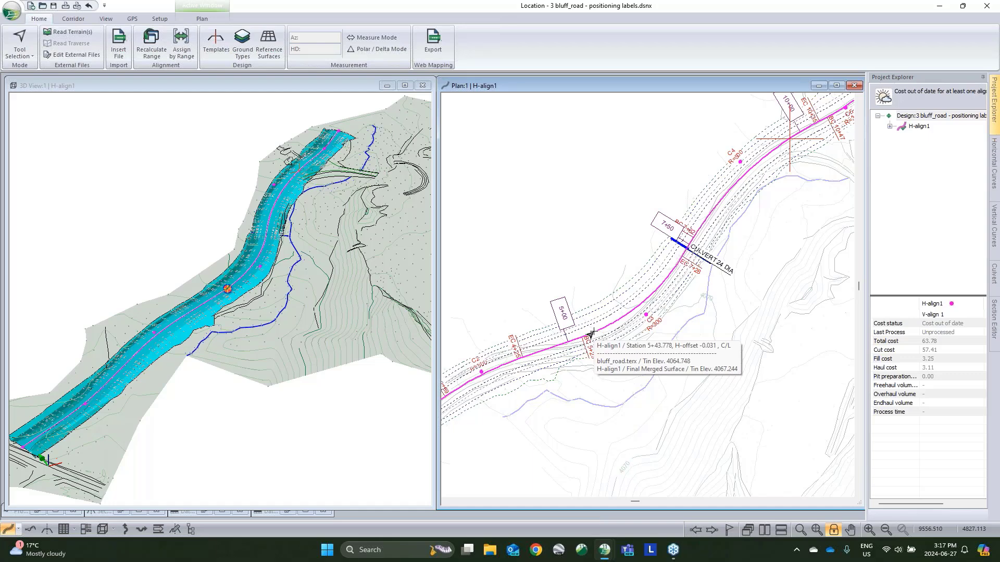
{"action": "right_click", "coordinate": [602, 263]}
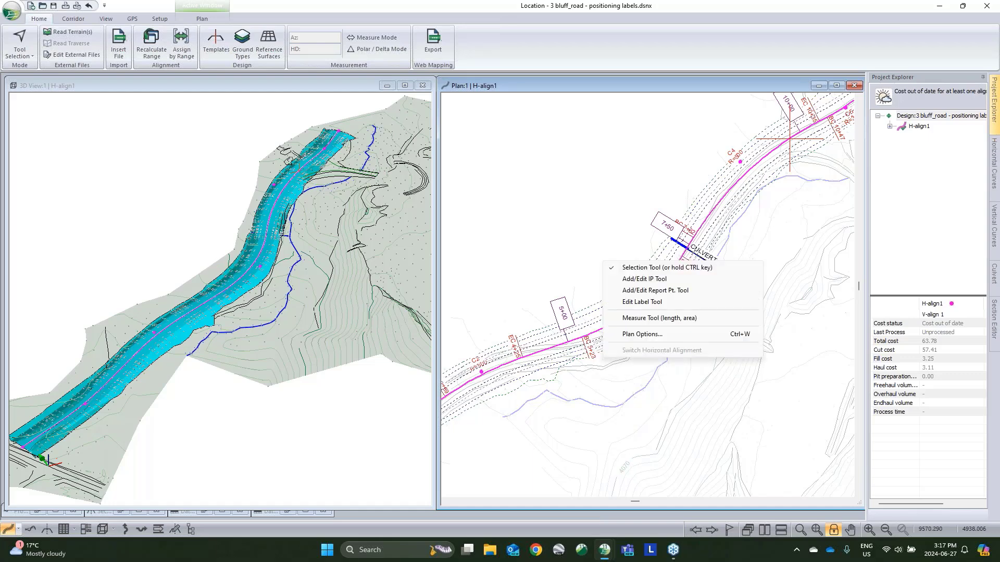
{"action": "left_click", "coordinate": [635, 62]}
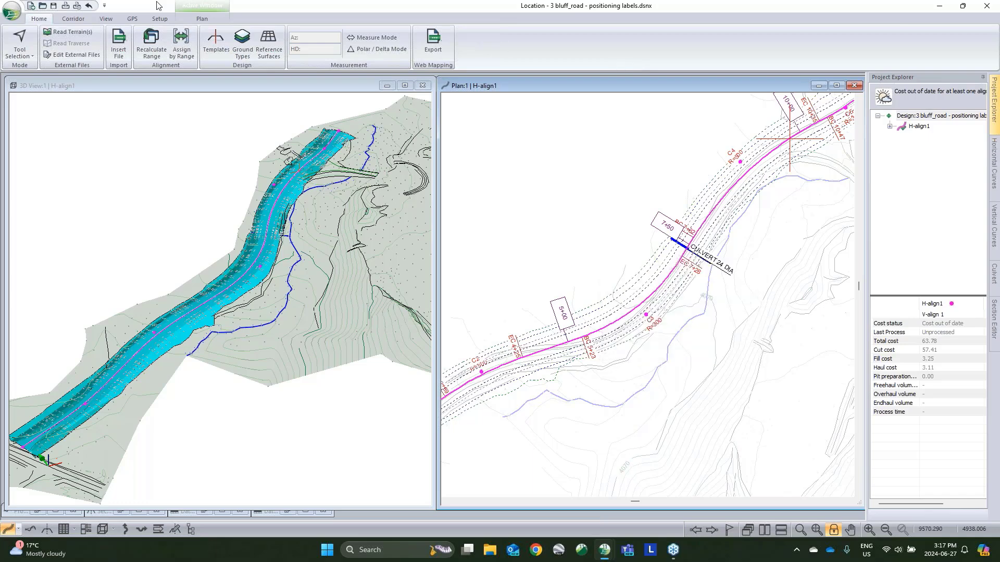
{"action": "left_click", "coordinate": [90, 5]}
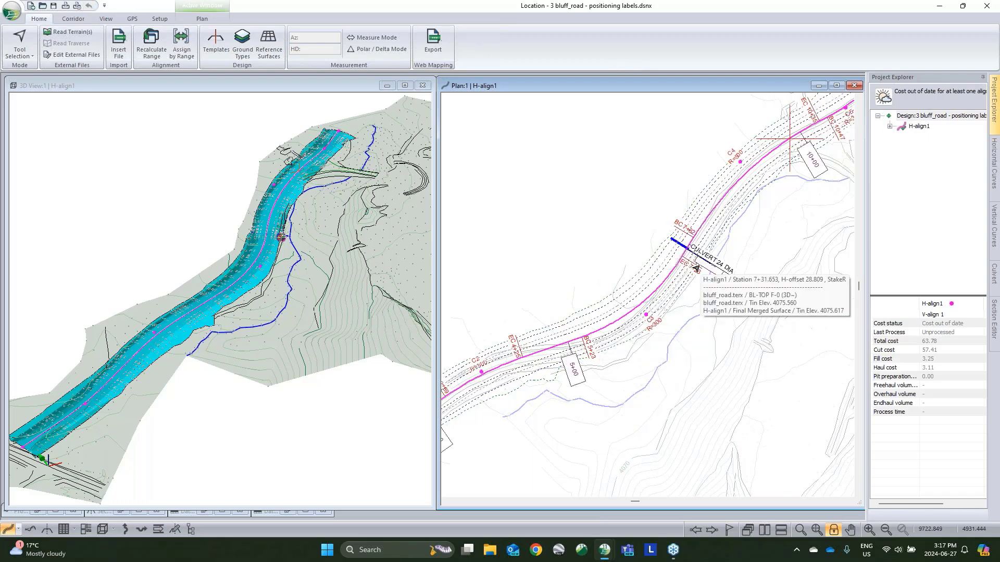
- Activate the Edit Label Tool and select the 7+50 station label beside the culvert label in the plan
{"action": "right_click", "coordinate": [726, 220]}
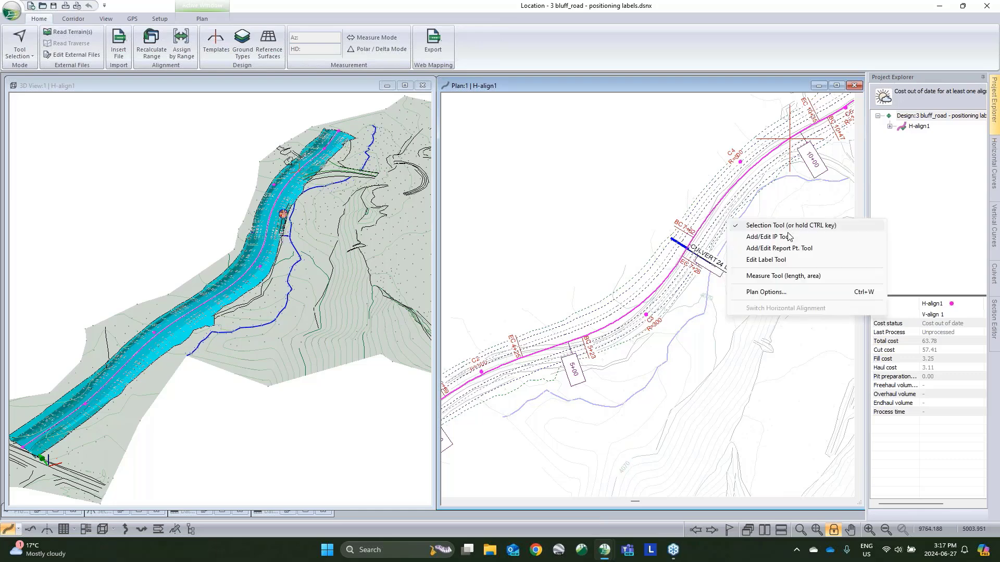
{"action": "left_click", "coordinate": [766, 259]}
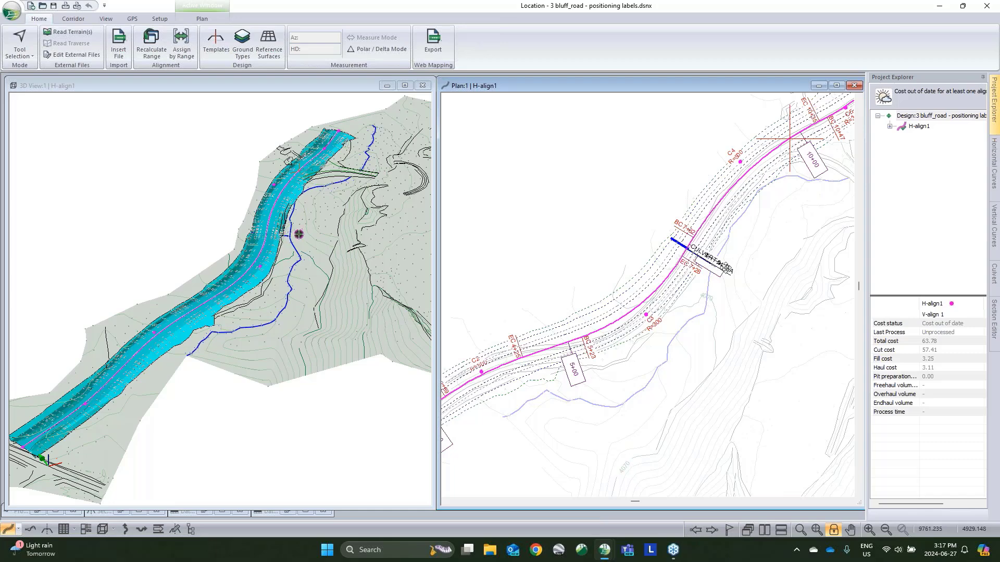
- Move the 7+50 station label below the culvert label, clear of its text, and rotate it
{"action": "mouse_move", "coordinate": [711, 271]}
{"action": "left_click", "coordinate": [718, 306]}
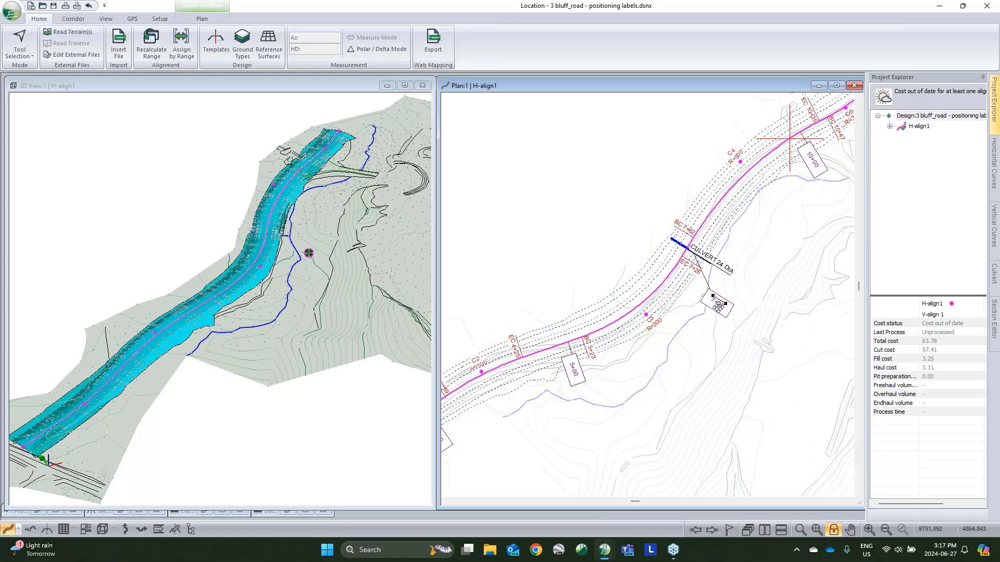
{"action": "mouse_move", "coordinate": [643, 343]}
{"action": "mouse_move", "coordinate": [720, 305]}
{"action": "left_mouse_down"}
{"action": "mouse_move", "coordinate": [745, 292]}
{"action": "mouse_move", "coordinate": [727, 310]}
{"action": "mouse_move", "coordinate": [721, 293]}
{"action": "left_mouse_up"}
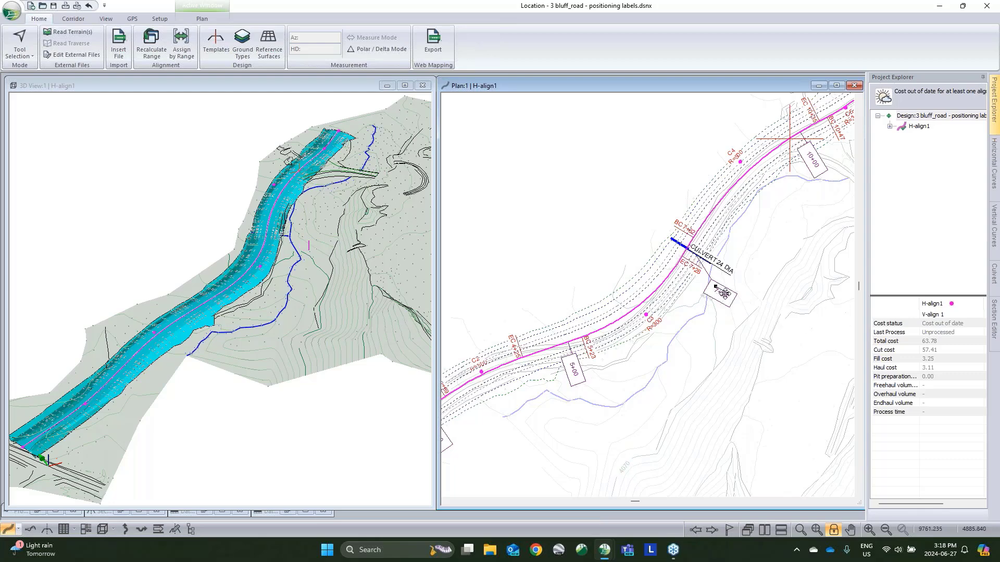
{"action": "left_click_drag", "start_coordinate": [727, 293], "coordinate": [688, 335]}
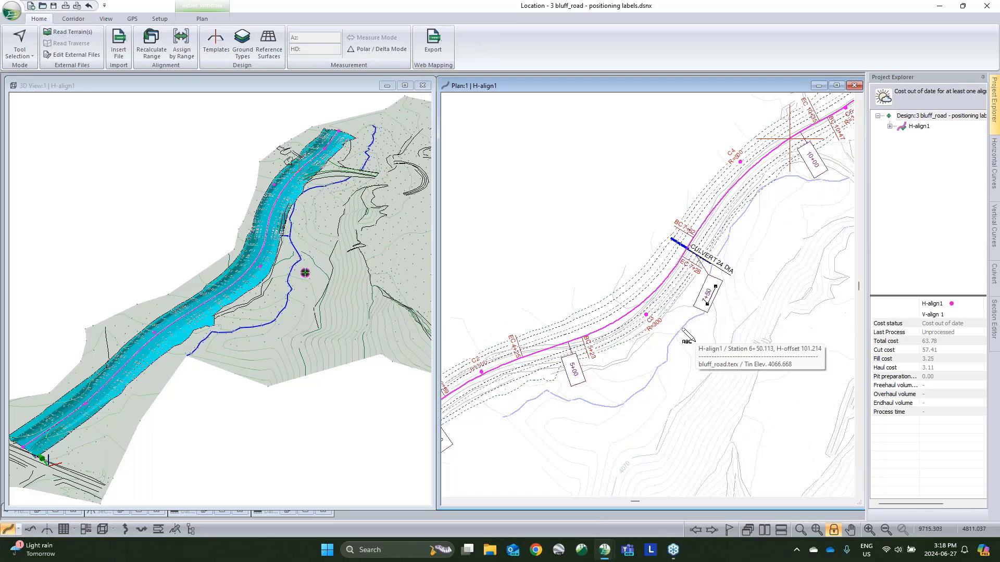
- Undo the move and rotation edits made to the 7+50 station label
{"action": "key", "text": "ctrl+z"}
{"action": "key", "text": "ctrl+z"}
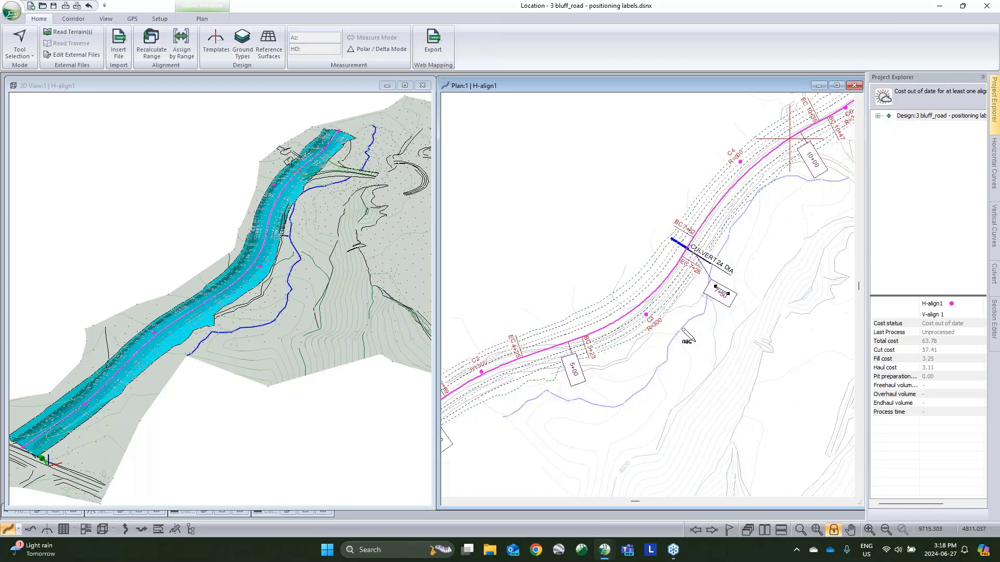
{"action": "key", "text": "ctrl+z"}
{"action": "key", "text": "ctrl+z"}
{"action": "key", "text": "ctrl+z"}
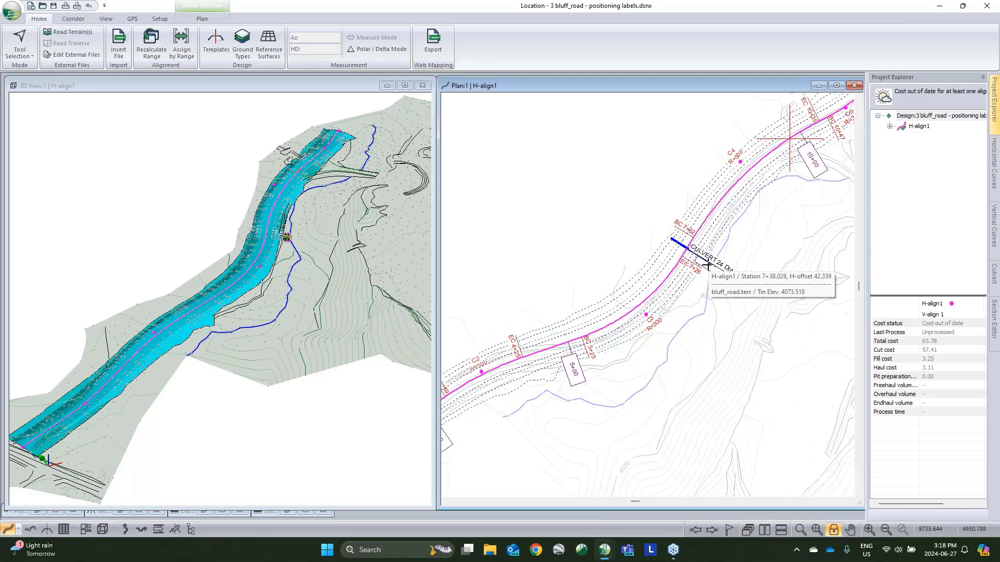
- Set the leader of the individual 7+50 station label to the Left side and accept the formatting
{"action": "left_click", "coordinate": [708, 265]}
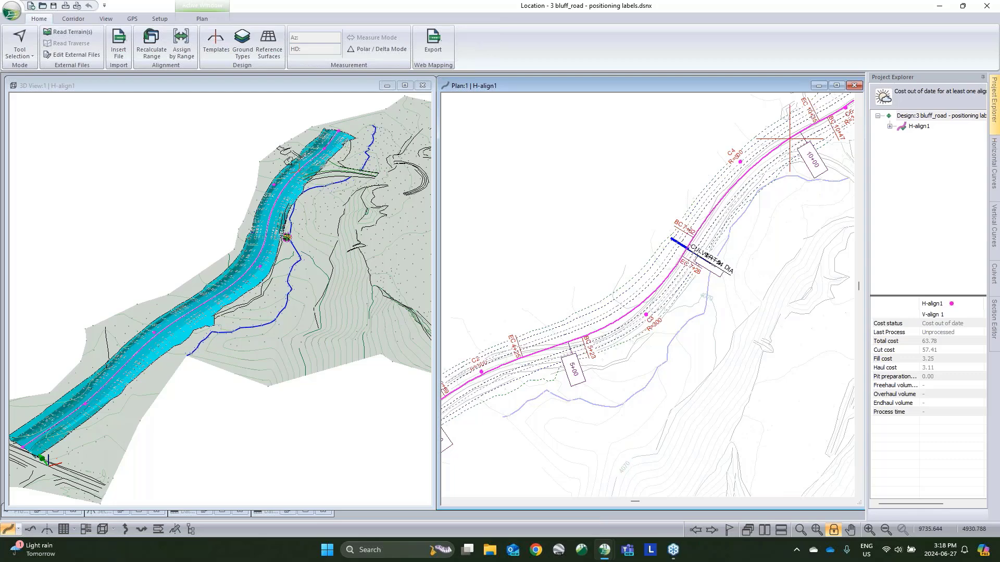
{"action": "double_click", "coordinate": [708, 265]}
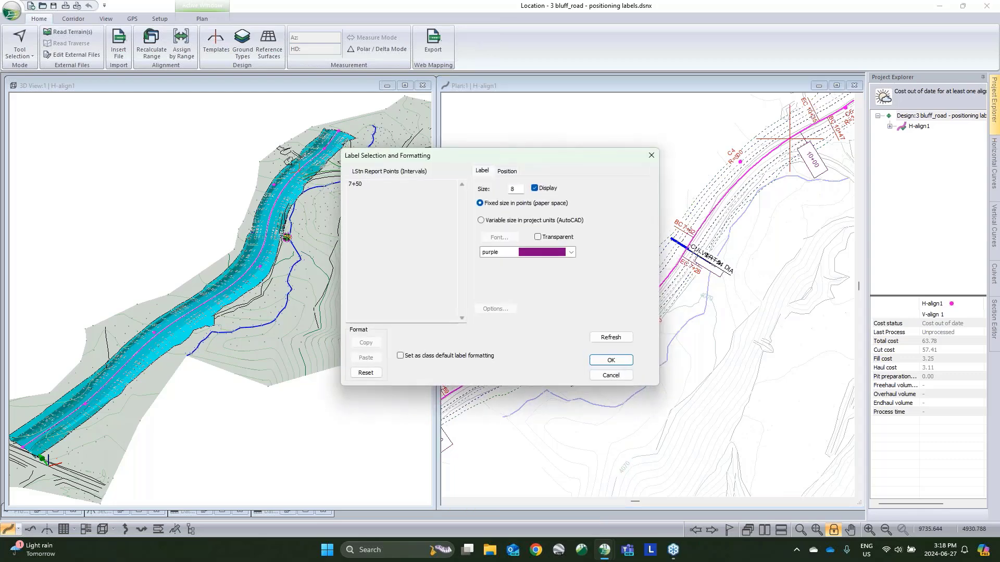
{"action": "left_click", "coordinate": [505, 172]}
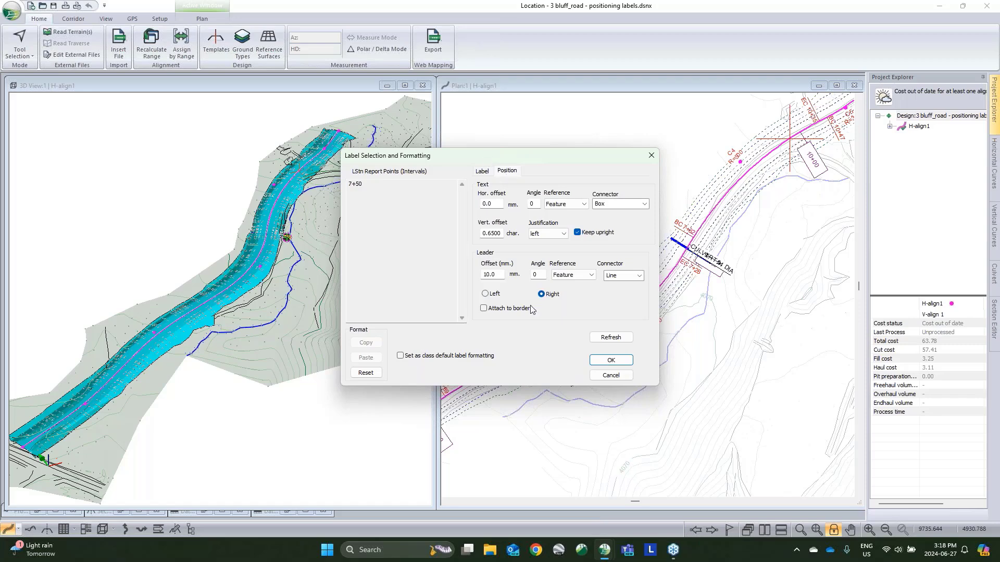
{"action": "left_click", "coordinate": [486, 295]}
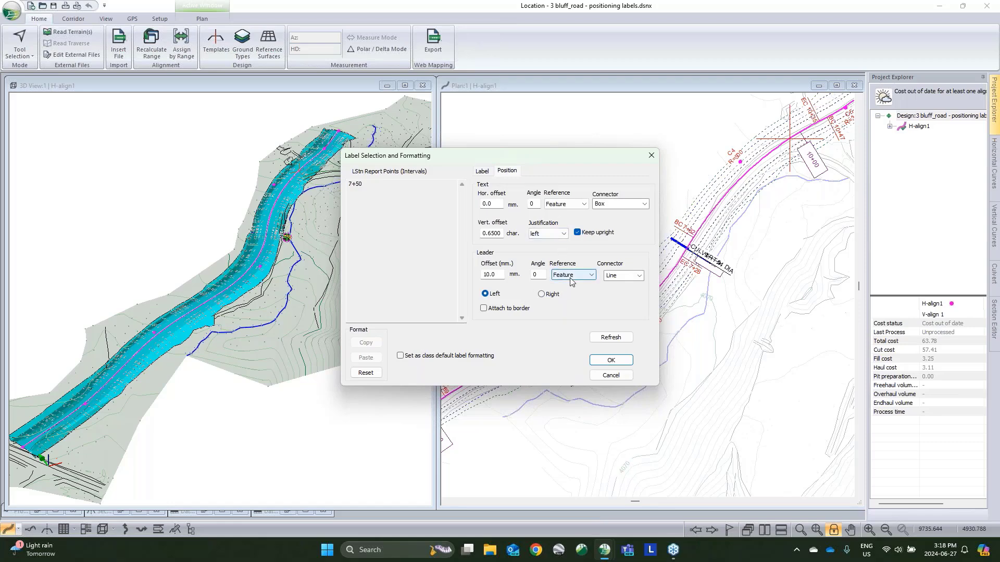
{"action": "left_click", "coordinate": [627, 361]}
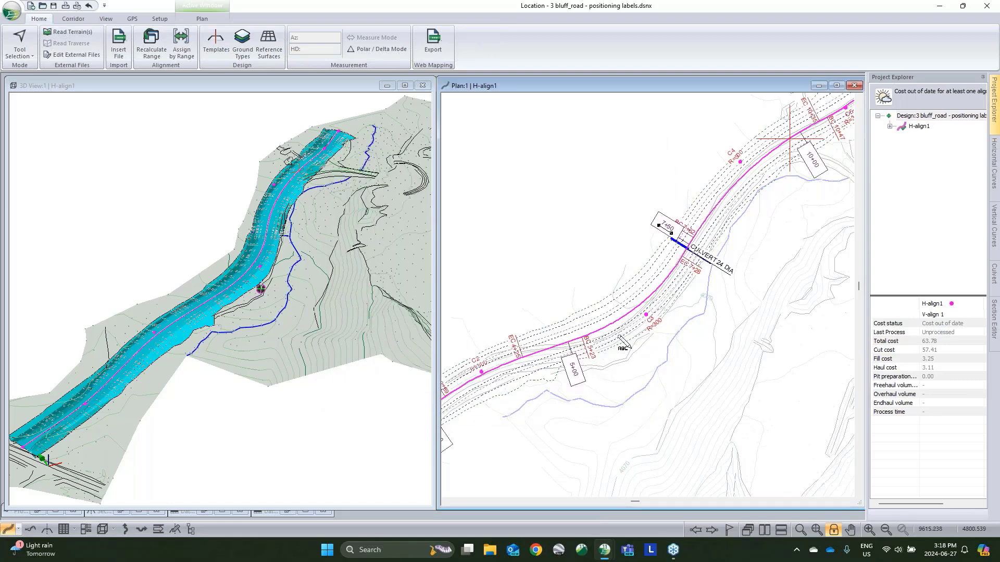
- Set the 7+50 label's leader offset to 15 mm and its vertical text offset to -0.6500 characters
{"action": "double_click", "coordinate": [667, 229]}
{"action": "left_click", "coordinate": [507, 170]}
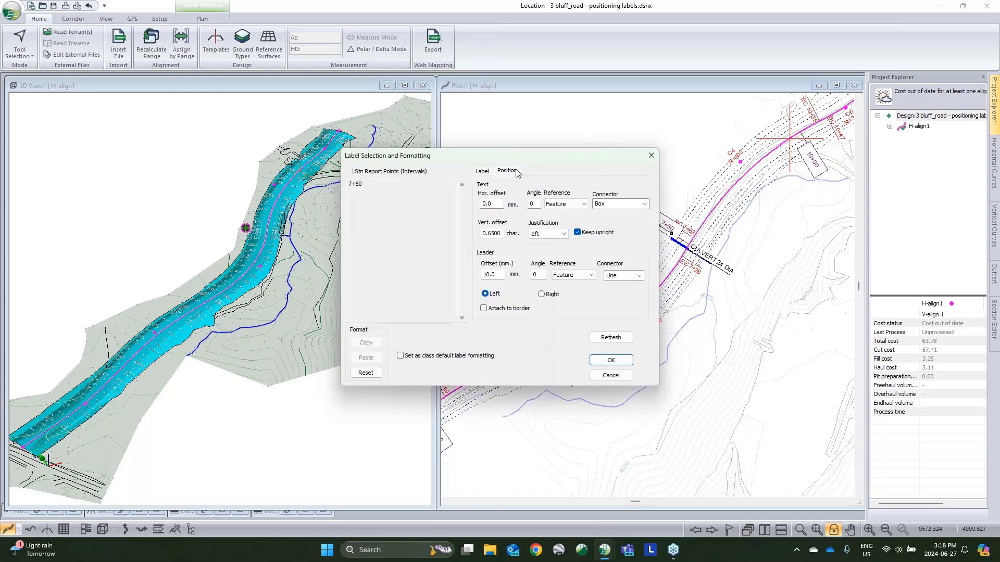
{"action": "double_click", "coordinate": [489, 275]}
{"action": "type", "text": "15"}
{"action": "left_click_drag", "start_coordinate": [529, 154], "coordinate": [442, 154]}
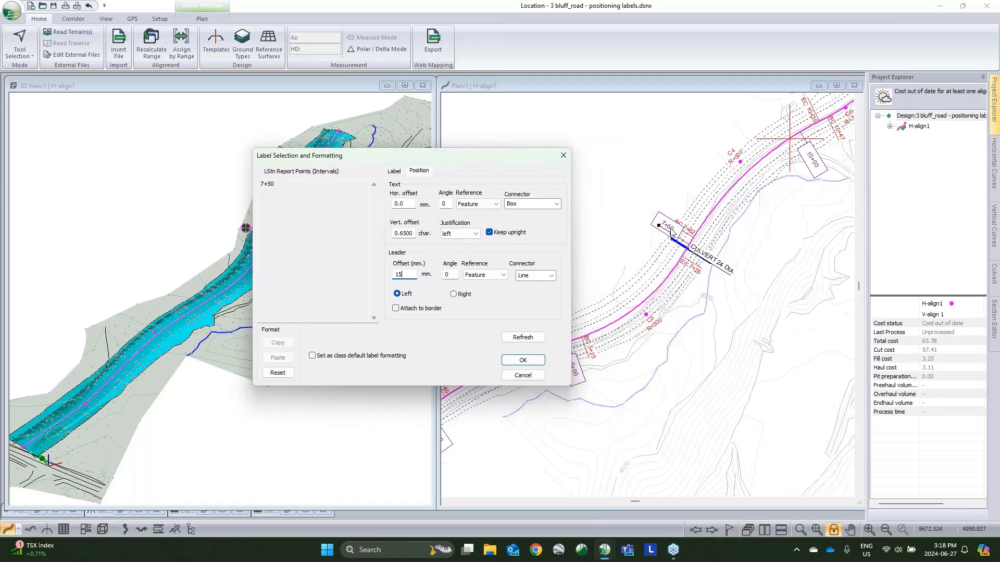
{"action": "left_click", "coordinate": [395, 234]}
{"action": "type", "text": "-"}
{"action": "left_click", "coordinate": [523, 360]}
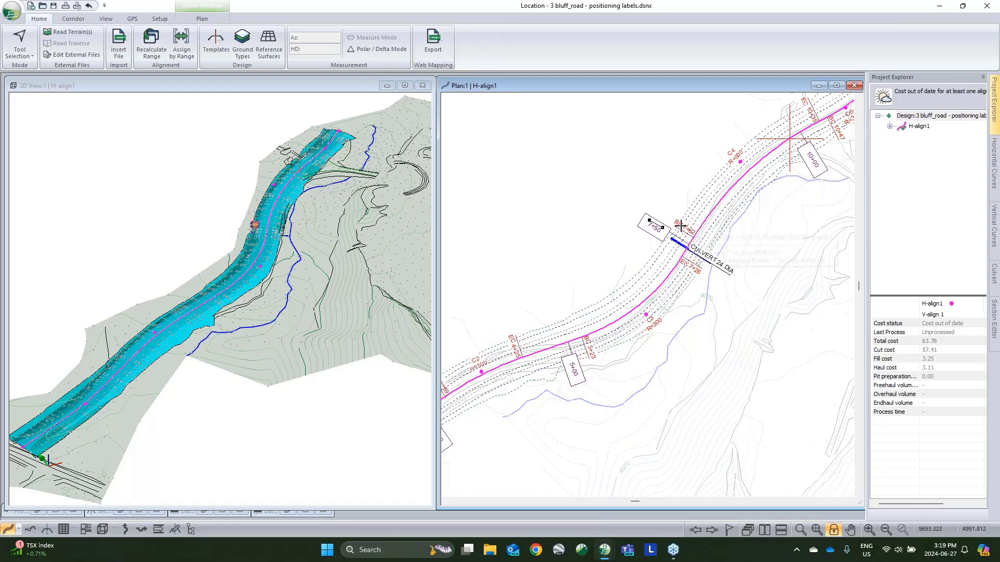
- Change the text connector of the 7+50 station label to Line
{"action": "double_click", "coordinate": [653, 228]}
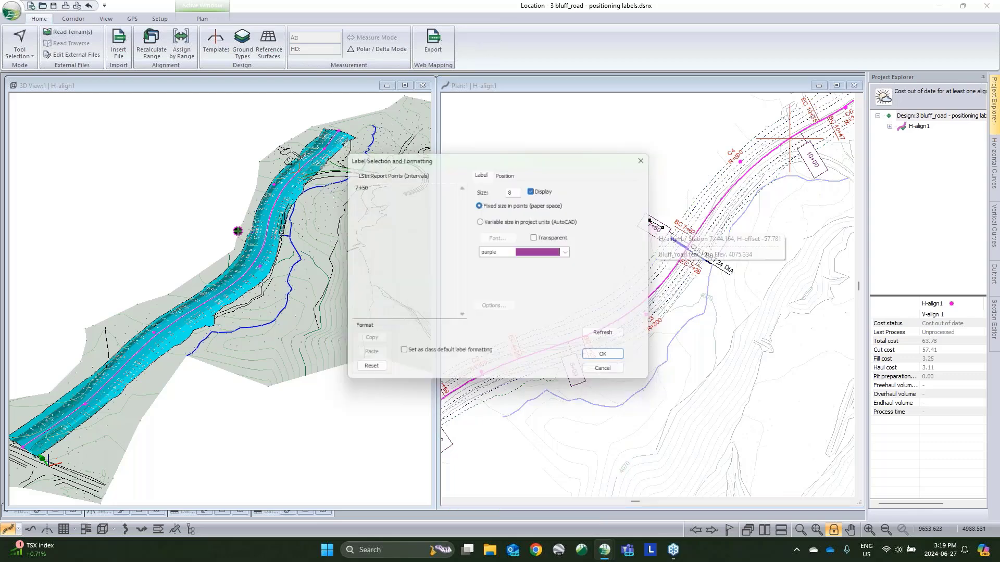
{"action": "left_click", "coordinate": [415, 172]}
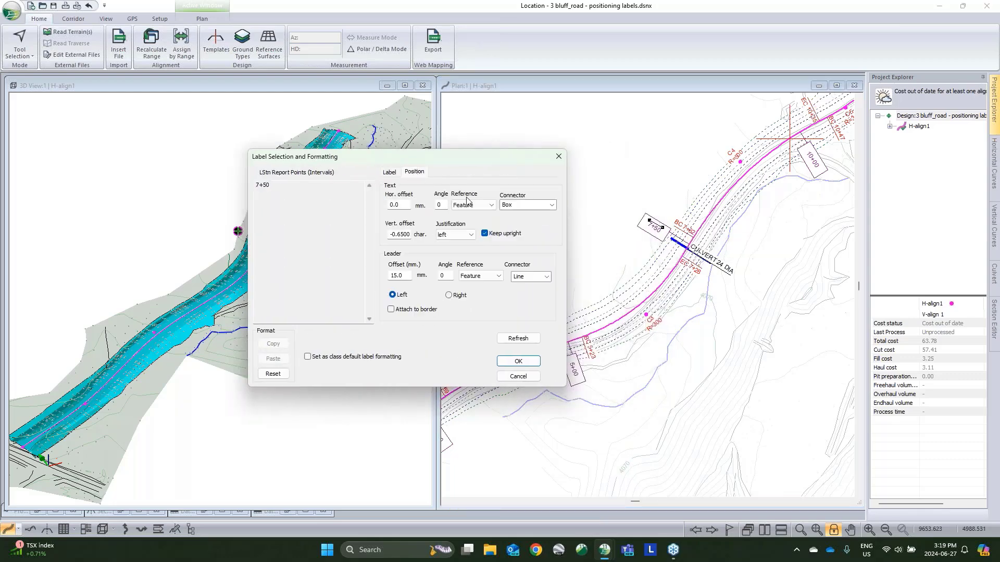
{"action": "left_click", "coordinate": [552, 208]}
{"action": "left_click", "coordinate": [518, 220]}
{"action": "left_click", "coordinate": [519, 363]}
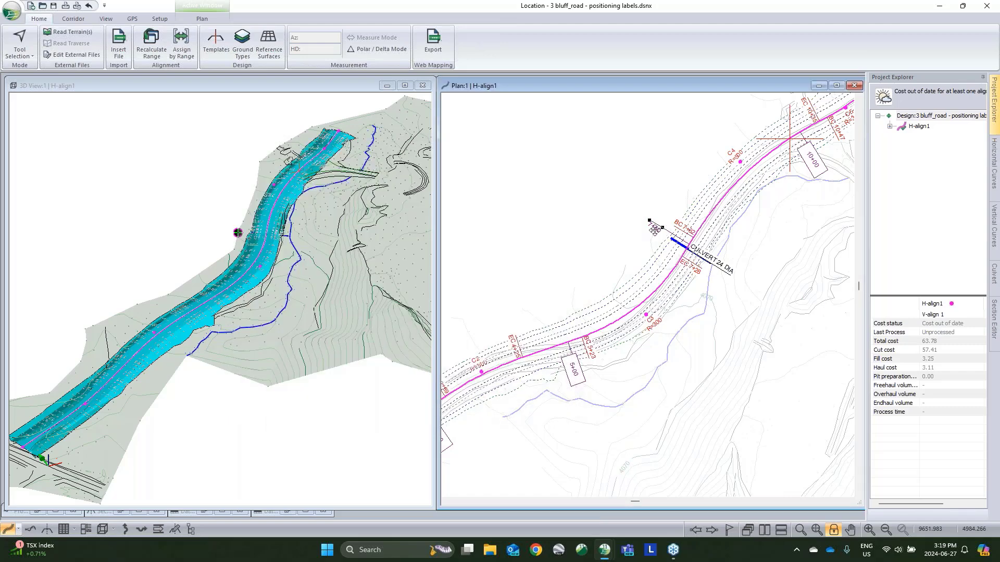
- Set the text angle reference of the 7+50 station label to Absolute, keeping the angle at 0
{"action": "double_click", "coordinate": [651, 223]}
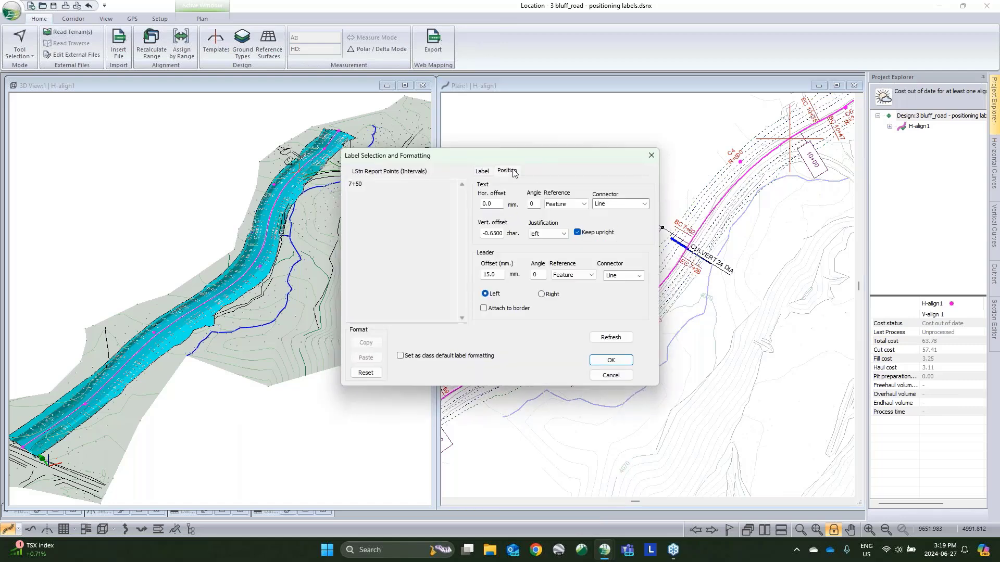
{"action": "double_click", "coordinate": [536, 206]}
{"action": "left_click_drag", "start_coordinate": [618, 161], "coordinate": [524, 161]}
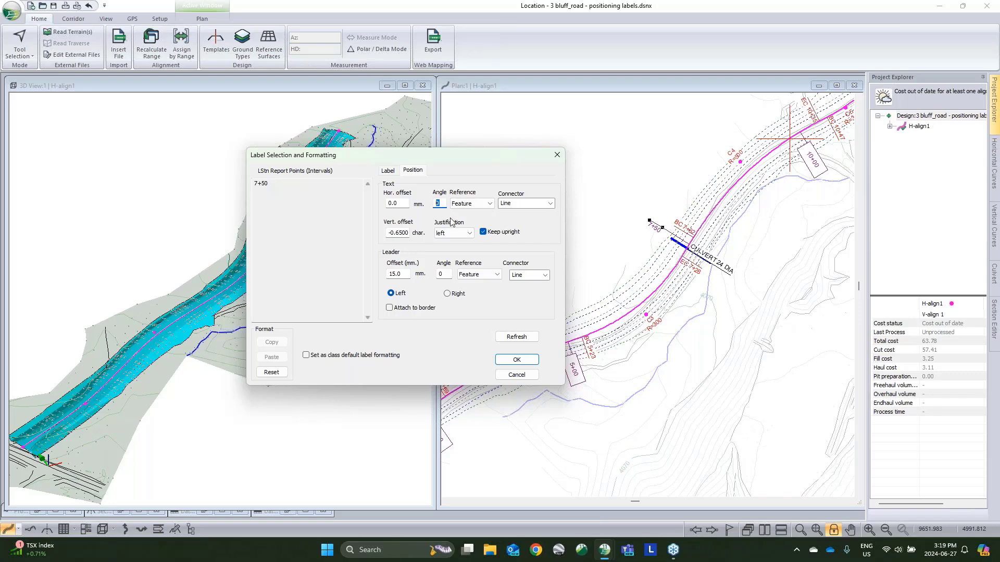
{"action": "left_click", "coordinate": [479, 203]}
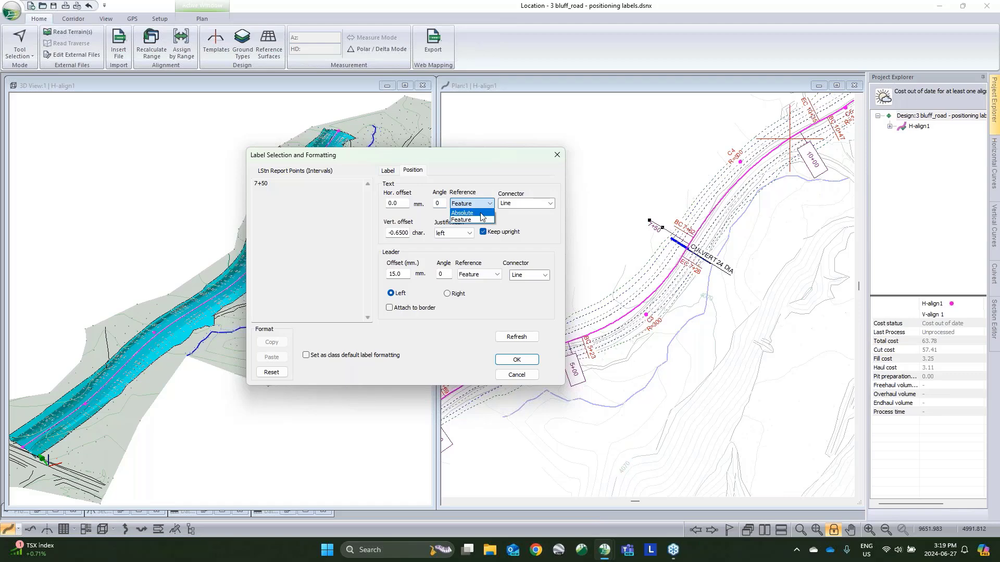
{"action": "left_click", "coordinate": [482, 216]}
{"action": "left_click_drag", "start_coordinate": [442, 204], "coordinate": [416, 202]}
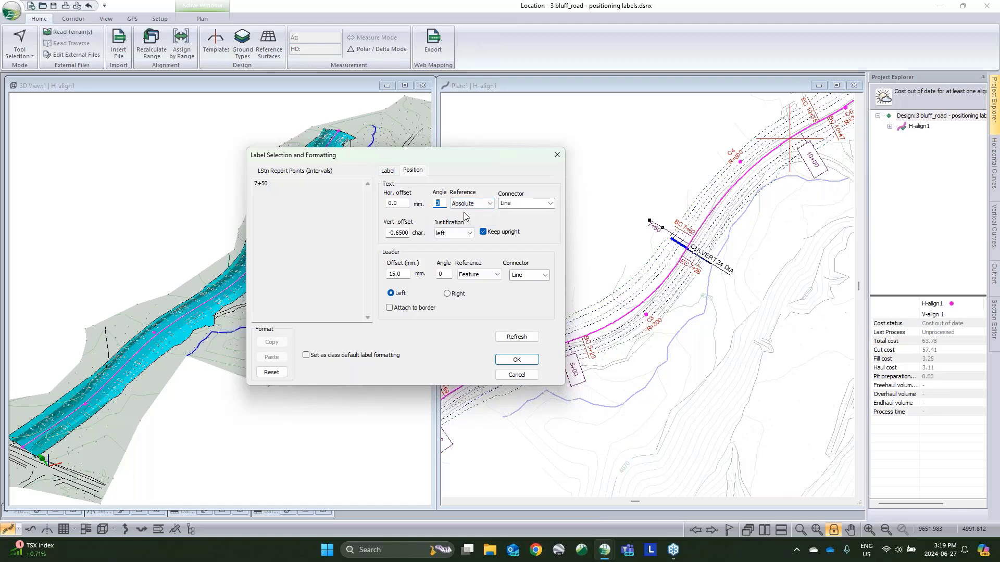
{"action": "left_click", "coordinate": [530, 364]}
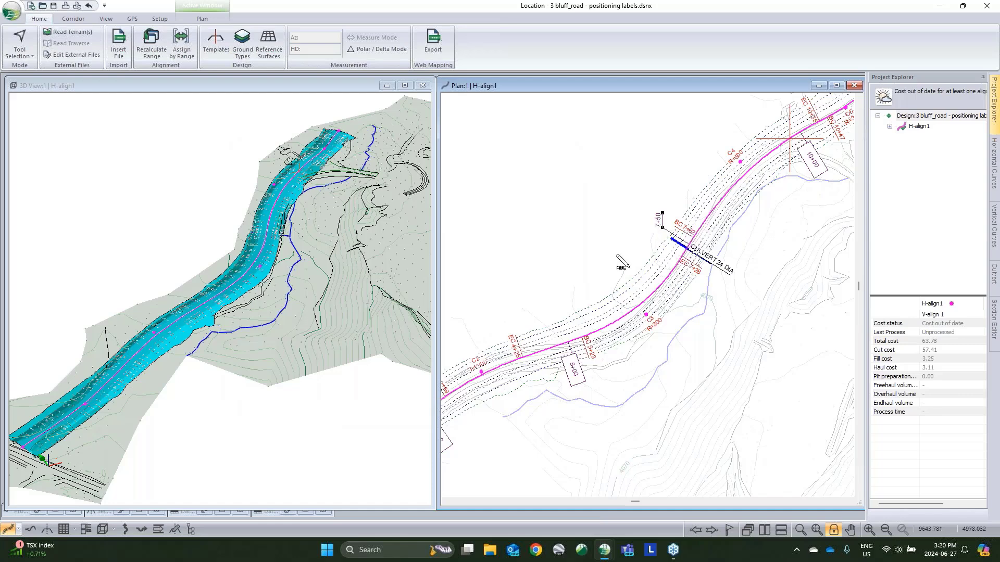
- Set the text angle reference of the individual 5+00 station label to Absolute and accept the formatting
{"action": "double_click", "coordinate": [582, 364]}
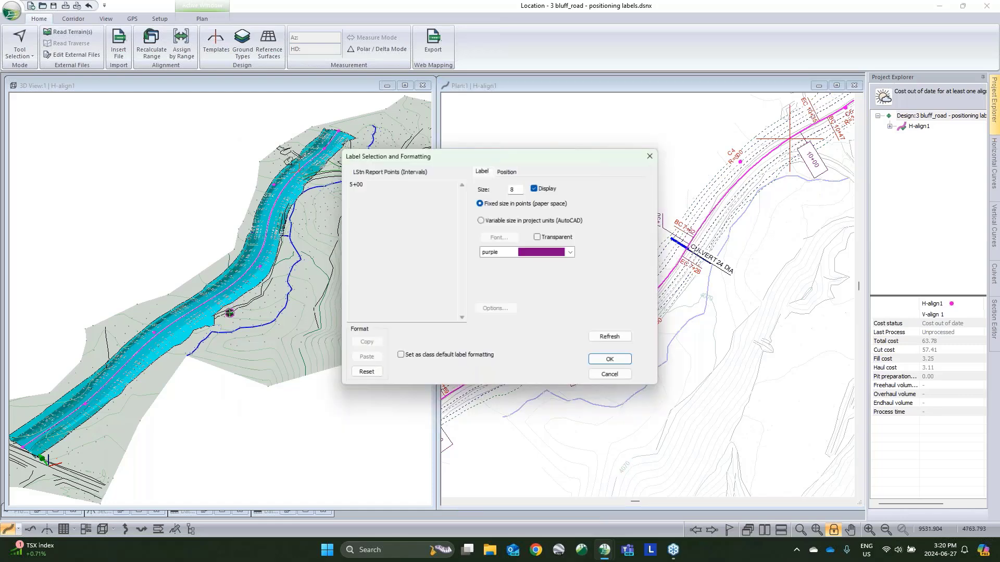
{"action": "left_click", "coordinate": [507, 170]}
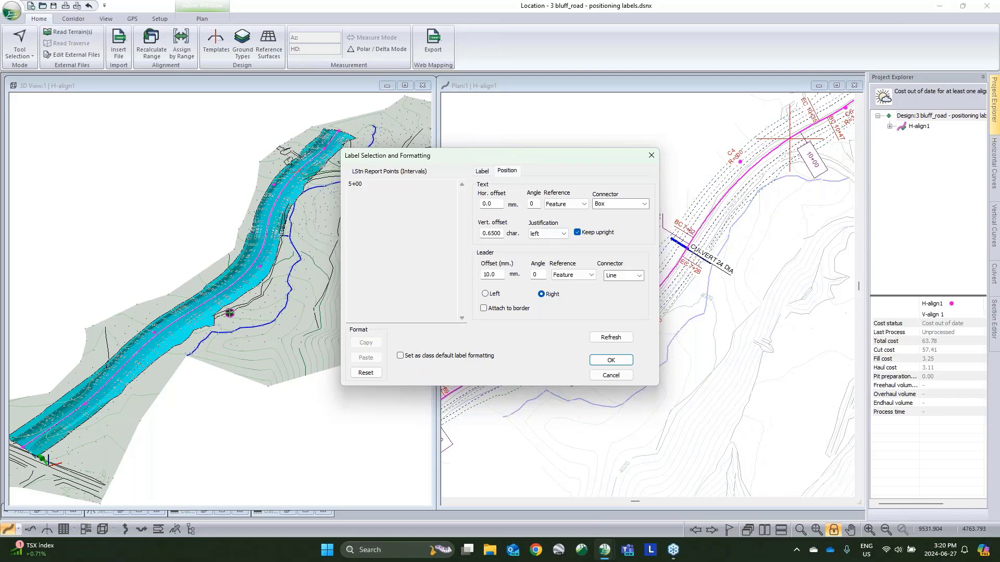
{"action": "left_click", "coordinate": [566, 204]}
{"action": "left_click", "coordinate": [565, 215]}
{"action": "left_click", "coordinate": [619, 364]}
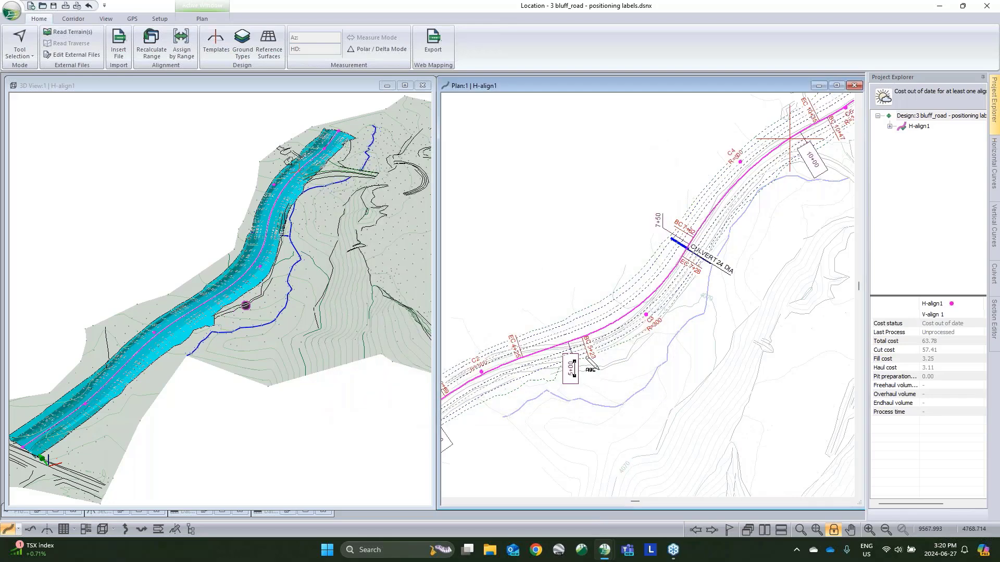
{"action": "left_click", "coordinate": [564, 345]}
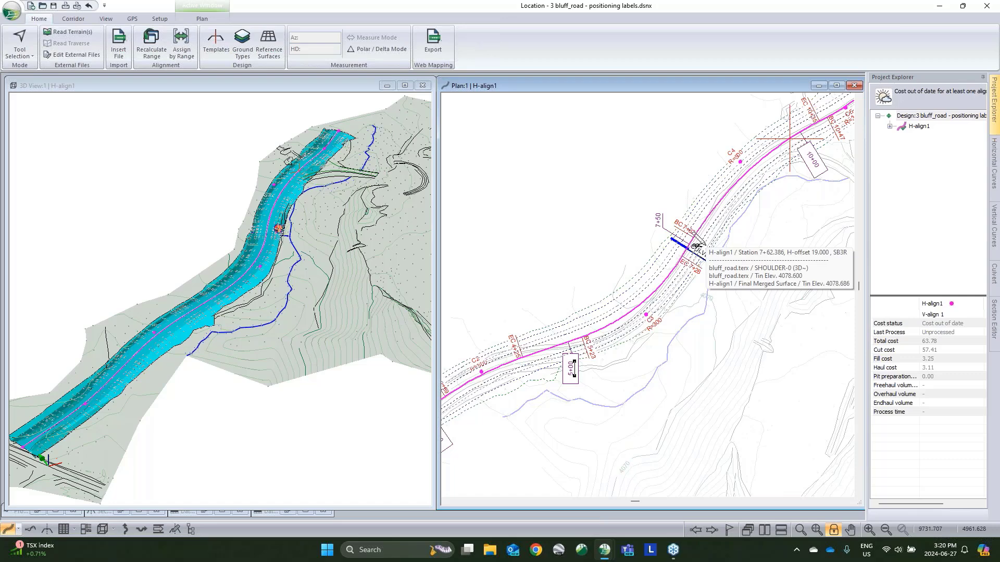
- Activate the Edit Label Tool in the plan of the "4 bluff_road - Setting Label Defaults & Updating Existing Labels" design
{"action": "mouse_move", "coordinate": [726, 259]}
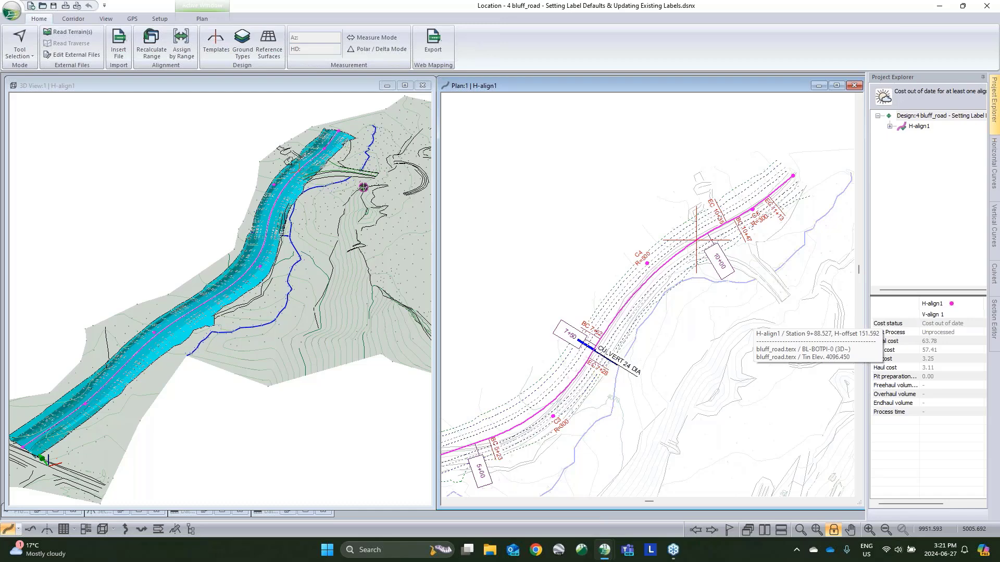
{"action": "scroll", "coordinate": [782, 250], "scroll_direction": "up", "scroll_amount": 3}
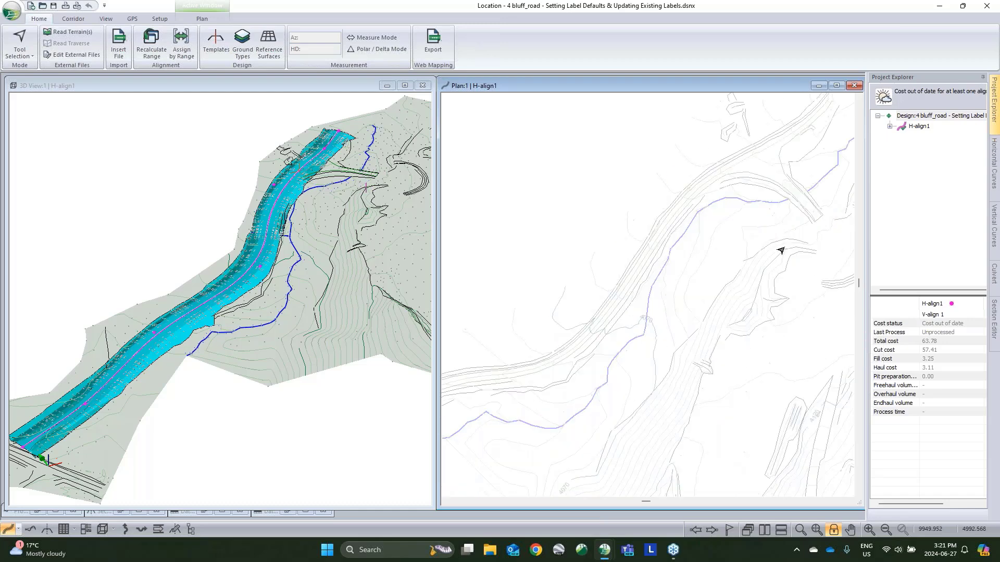
{"action": "scroll", "coordinate": [782, 251], "scroll_direction": "down", "scroll_amount": 3}
{"action": "right_click", "coordinate": [681, 253]}
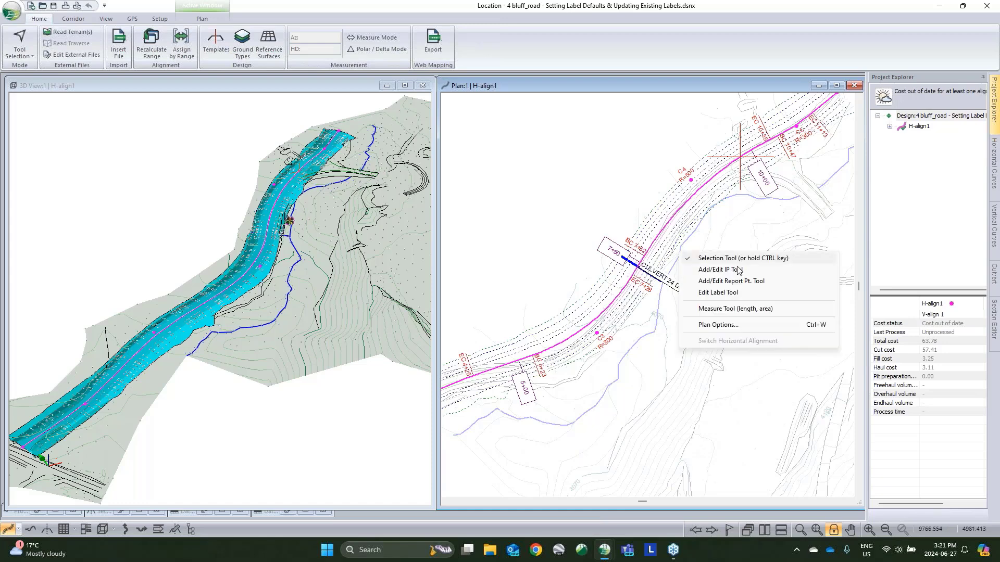
{"action": "left_click", "coordinate": [718, 293]}
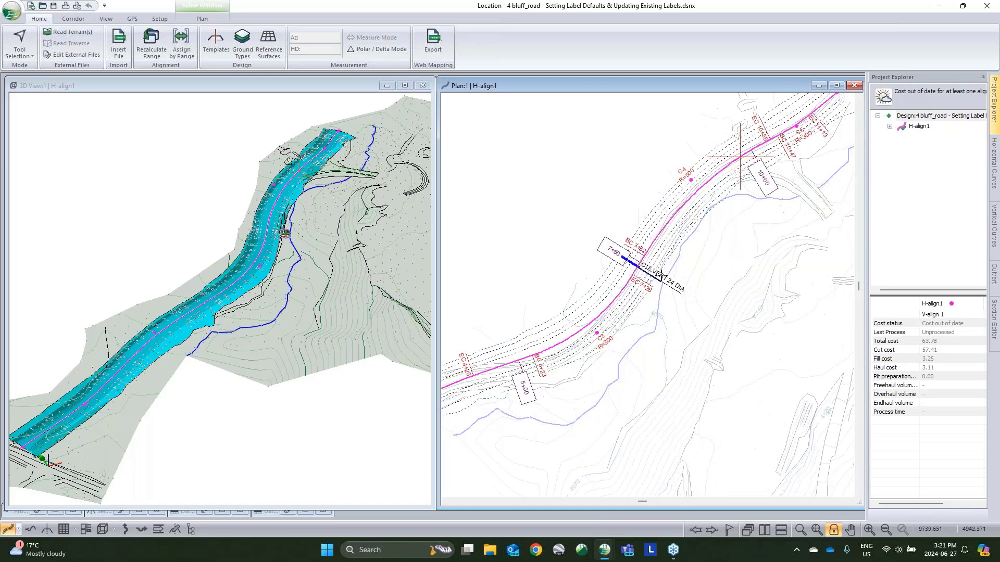
- Set the leader offset of the CULVERT 24 DIA label to 15 mm
{"action": "left_click", "coordinate": [680, 291]}
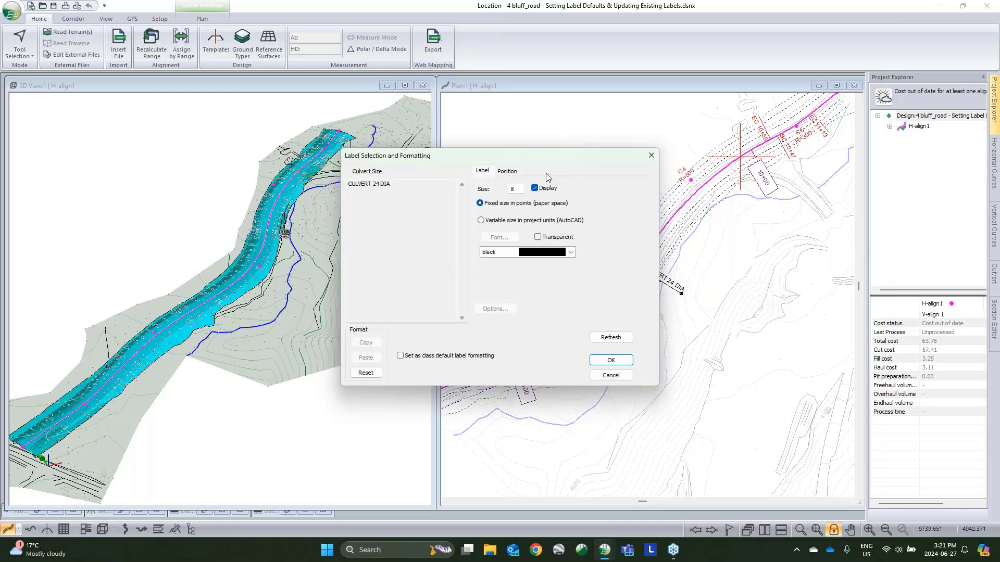
{"action": "left_click", "coordinate": [506, 172]}
{"action": "left_click_drag", "start_coordinate": [513, 163], "coordinate": [354, 179]}
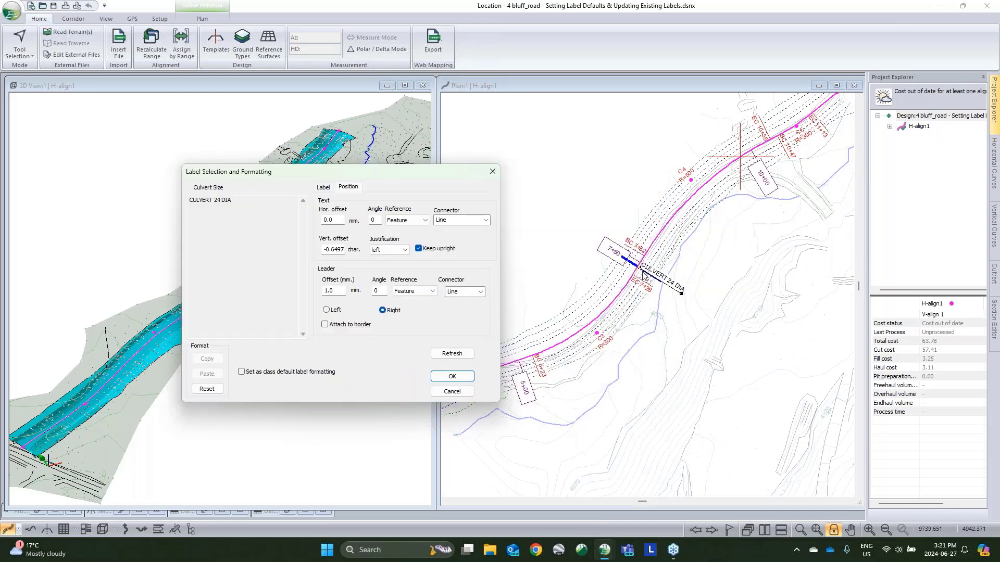
{"action": "left_click_drag", "start_coordinate": [338, 291], "coordinate": [268, 286]}
{"action": "type", "text": "15"}
{"action": "left_click", "coordinate": [452, 376]}
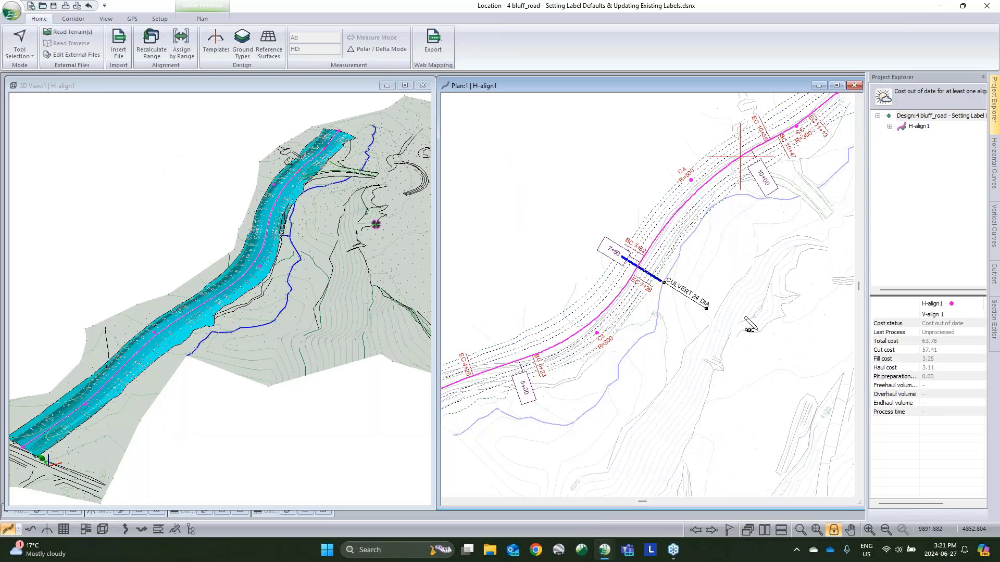
- Set the CULVERT 24 DIA label's leader offset to 20 mm and make it the class default label formatting
{"action": "double_click", "coordinate": [682, 289]}
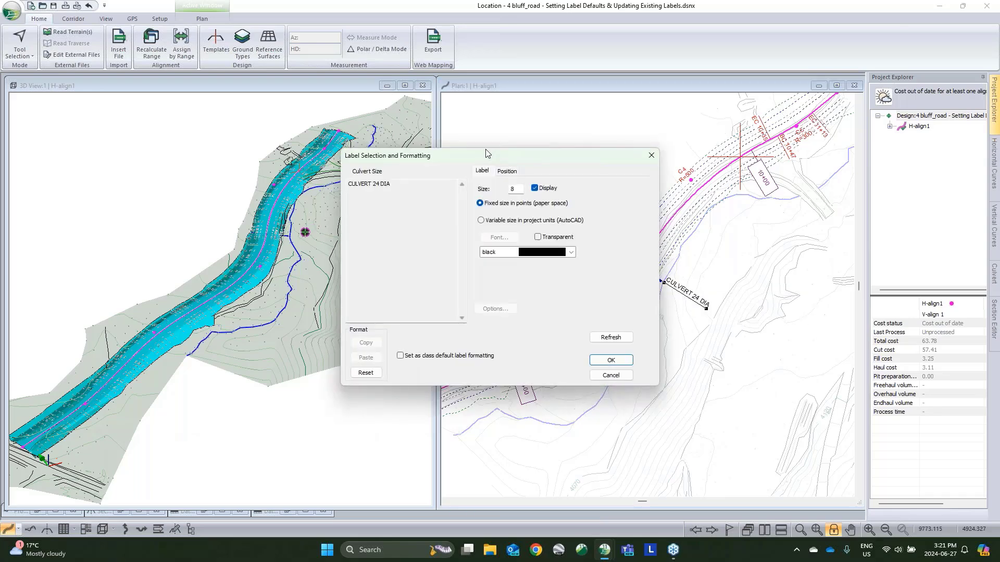
{"action": "left_click_drag", "start_coordinate": [491, 155], "coordinate": [387, 150]}
{"action": "left_click", "coordinate": [399, 168]}
{"action": "left_click_drag", "start_coordinate": [393, 269], "coordinate": [331, 254]}
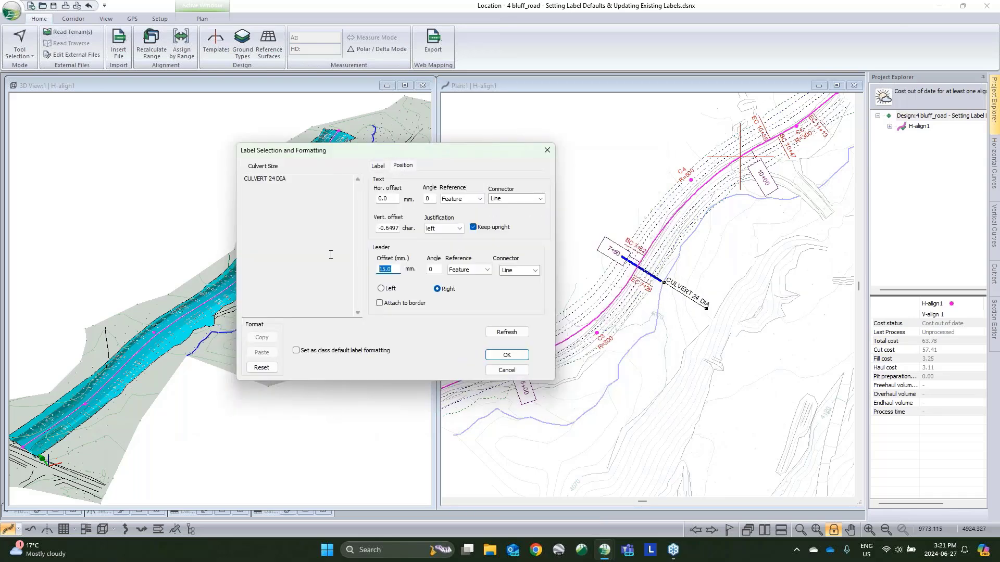
{"action": "type", "text": "20"}
{"action": "left_click", "coordinate": [296, 351]}
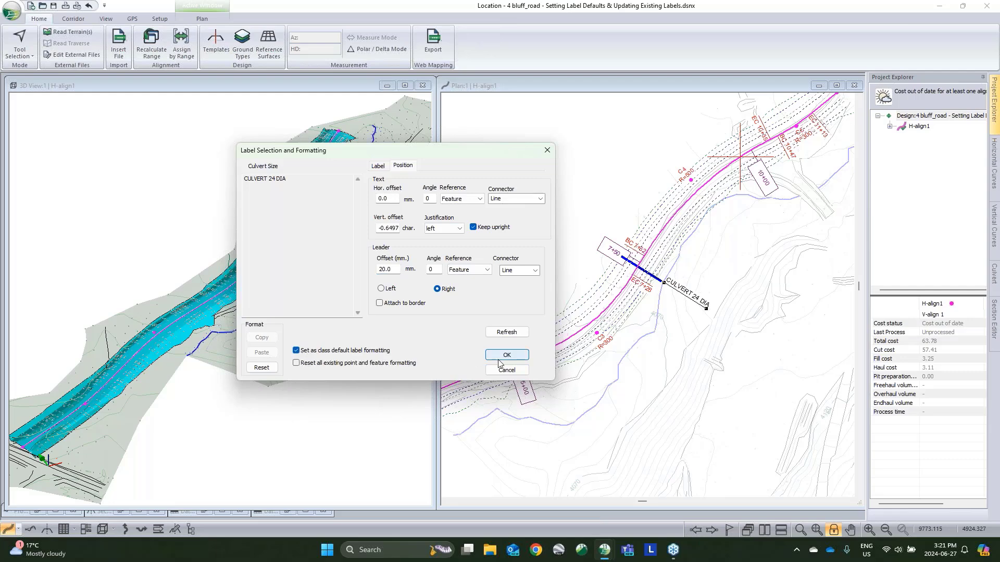
{"action": "left_click", "coordinate": [507, 355]}
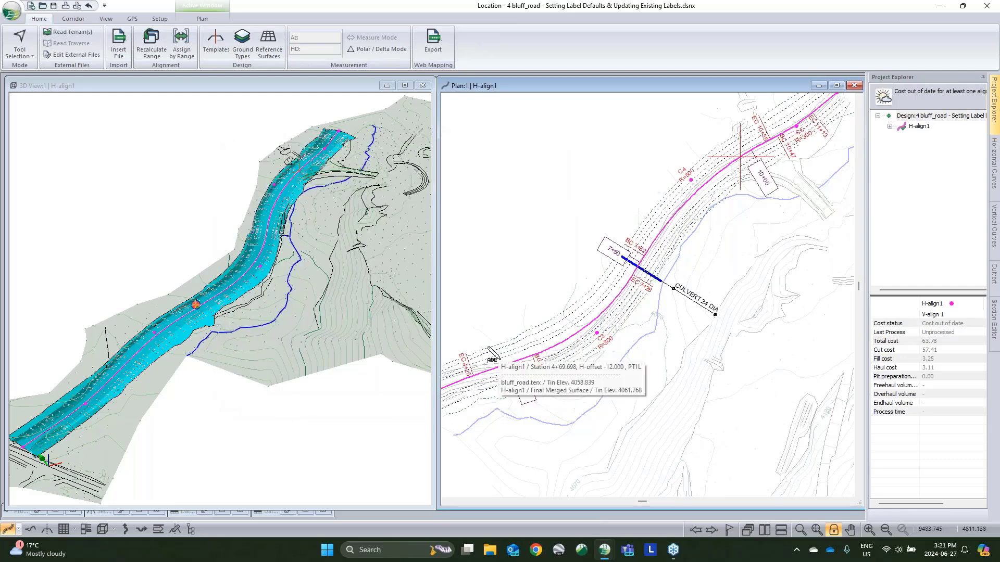
- Switch to the Selection Tool and add a culvert at station 5+75 on the alignment
{"action": "right_click", "coordinate": [637, 268]}
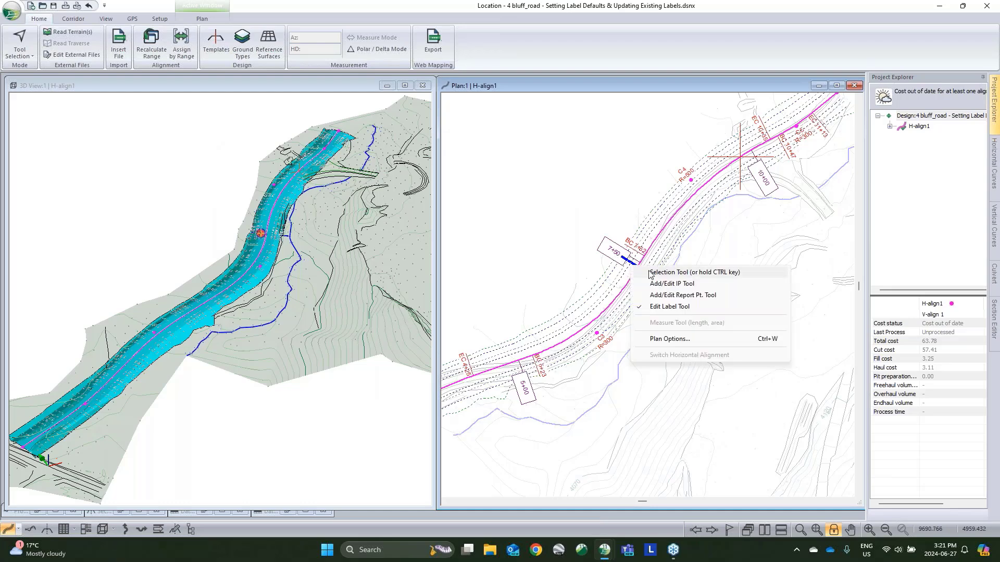
{"action": "left_click", "coordinate": [672, 273]}
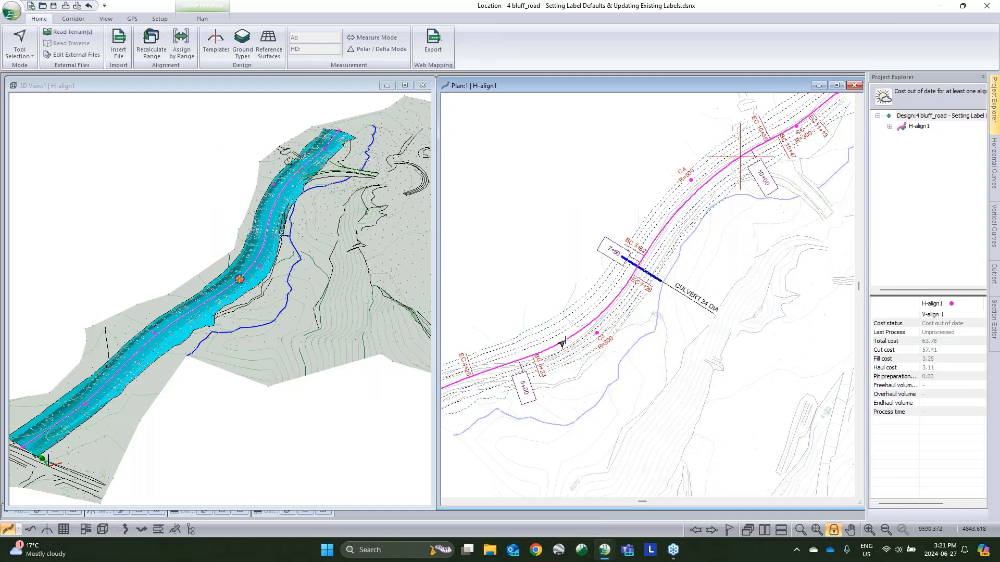
{"action": "left_click", "coordinate": [994, 273]}
{"action": "left_click", "coordinate": [884, 92]}
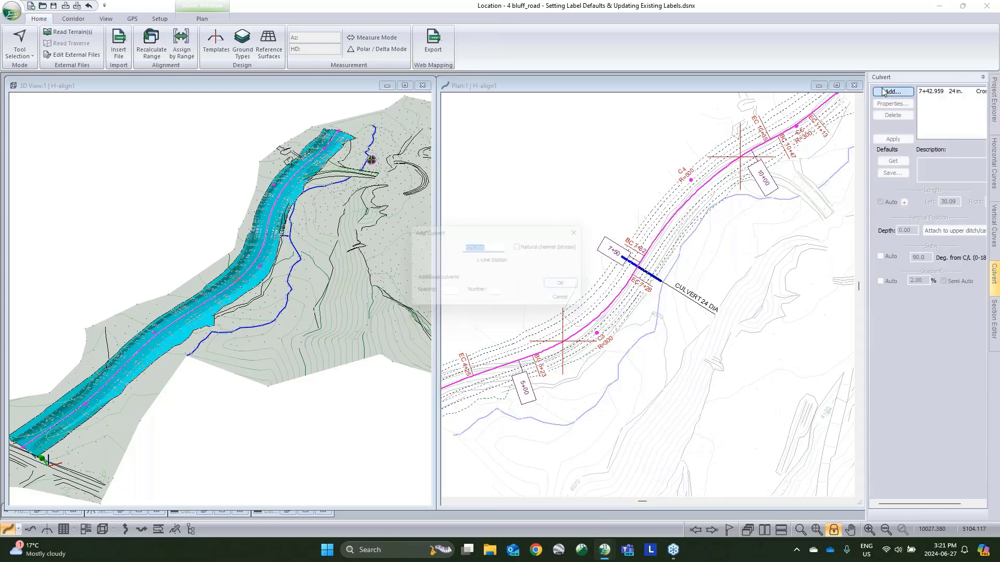
{"action": "left_click", "coordinate": [570, 287]}
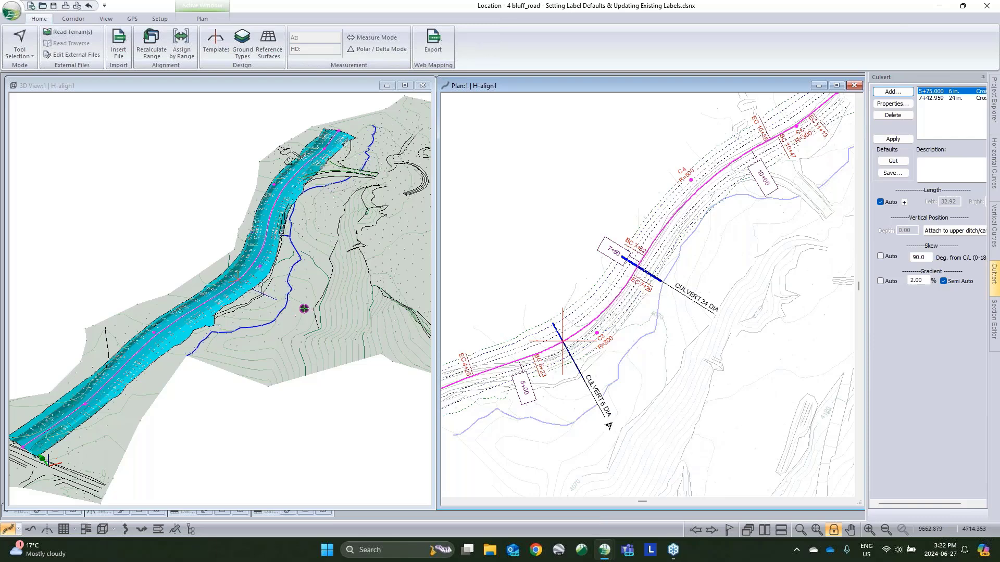
- Check the position formatting of the new CULVERT 6 DIA label, leave it unedited and return to the Selection Tool
{"action": "right_click", "coordinate": [614, 366]}
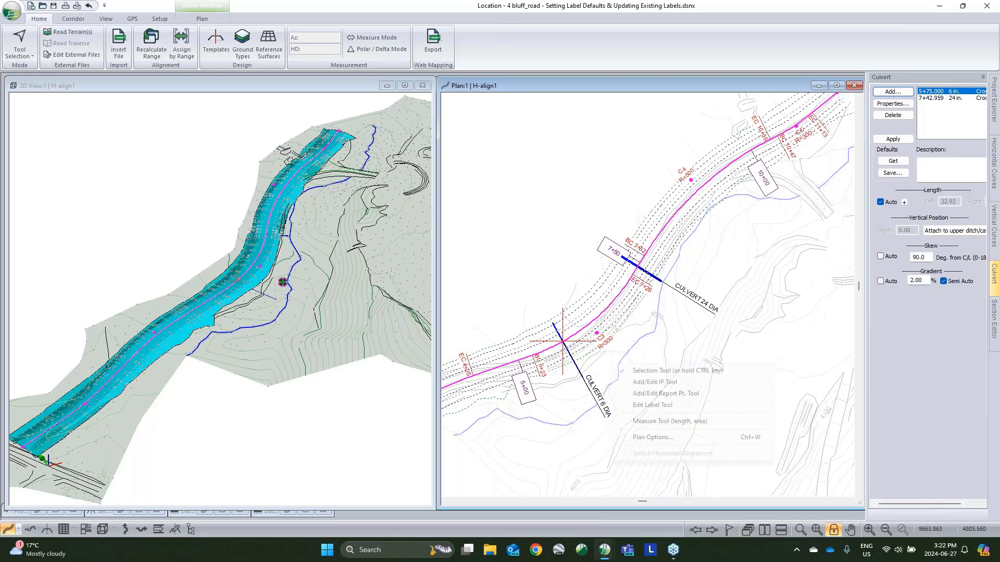
{"action": "left_click", "coordinate": [651, 405]}
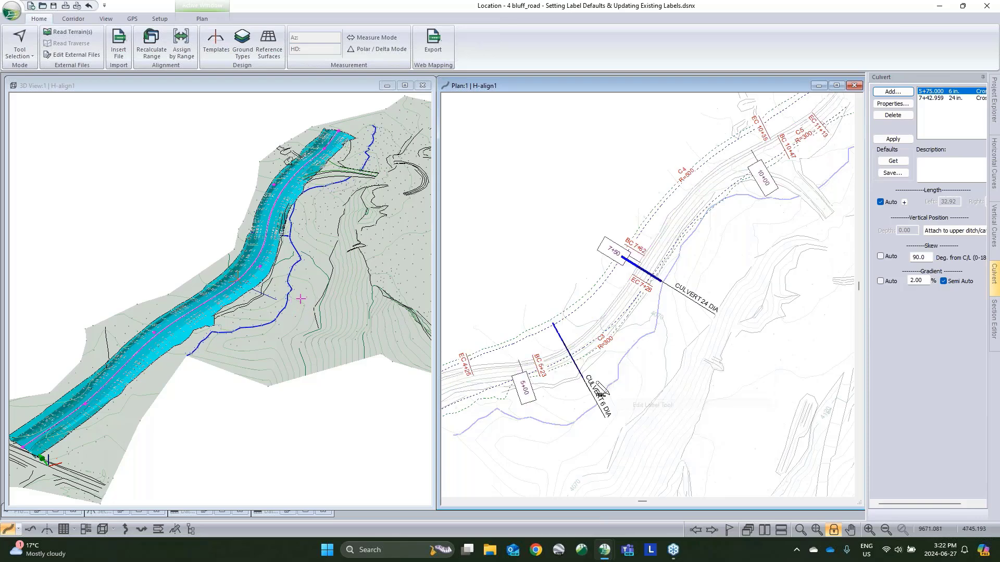
{"action": "left_click", "coordinate": [598, 395]}
{"action": "left_click", "coordinate": [507, 171]}
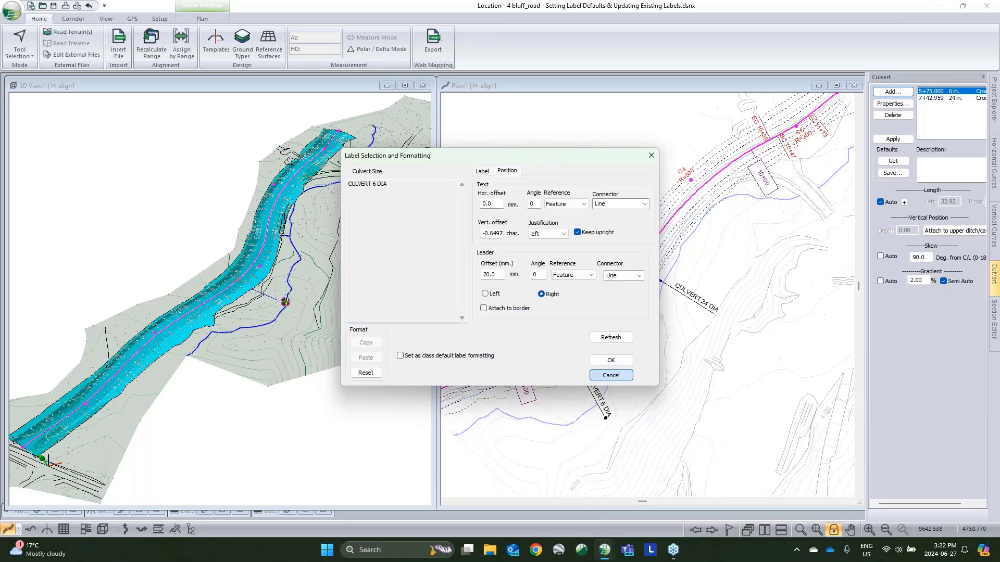
{"action": "left_click", "coordinate": [607, 375]}
{"action": "right_click", "coordinate": [646, 345]}
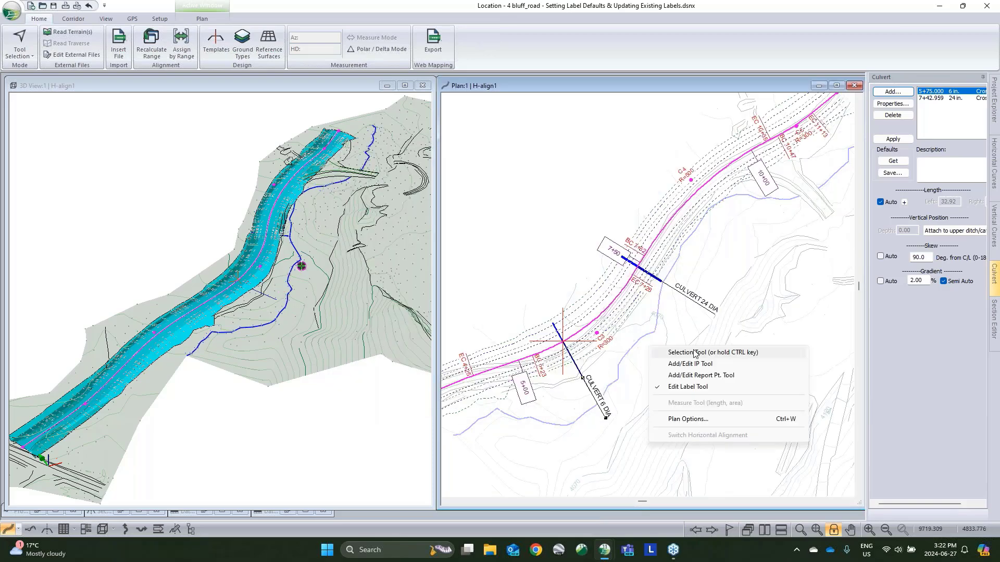
{"action": "left_click", "coordinate": [696, 352]}
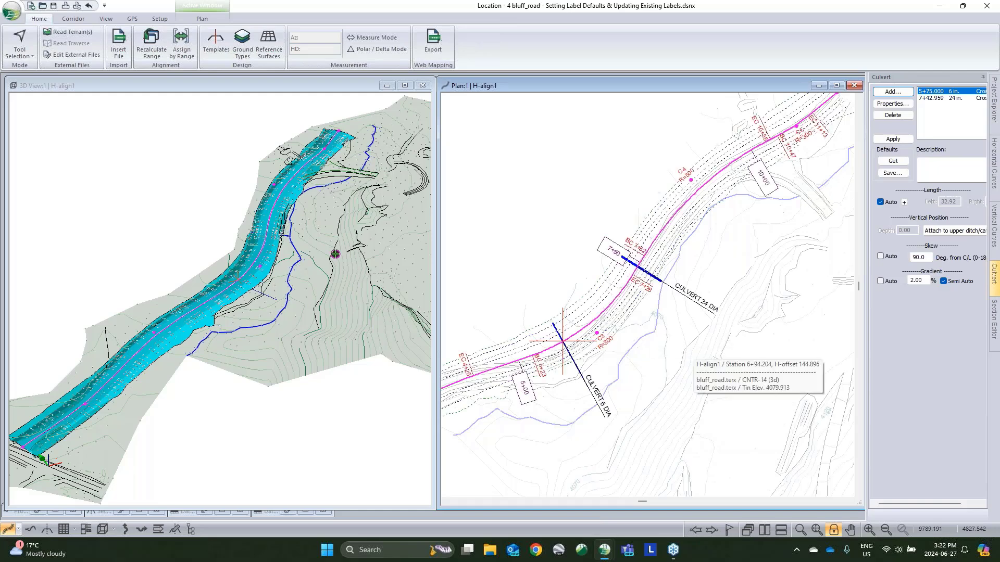
- Set the EC 7+28 label's leader offset to 15 mm with the Edit Label Tool and make it the BC/EC class default
{"action": "right_click", "coordinate": [698, 237]}
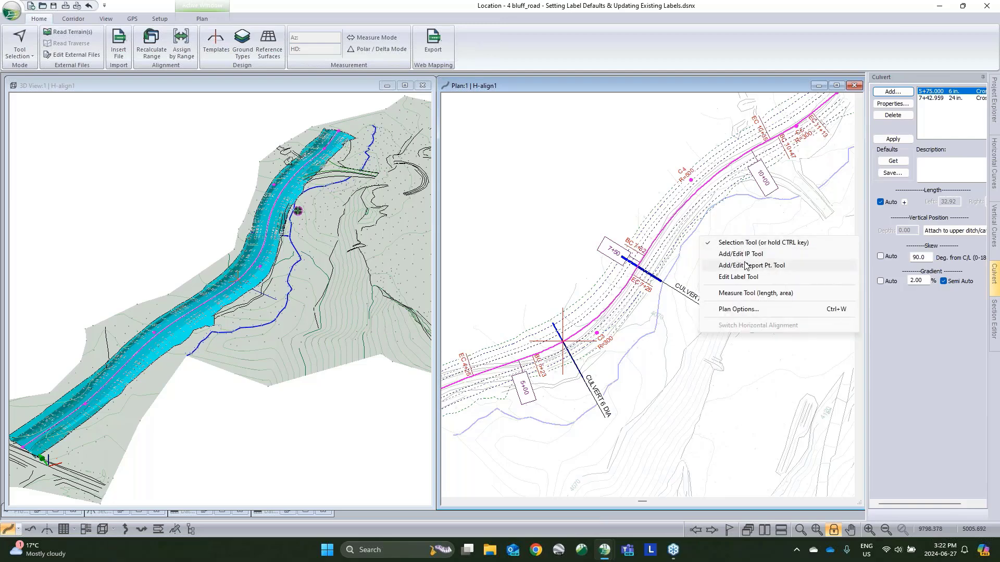
{"action": "left_click", "coordinate": [738, 276]}
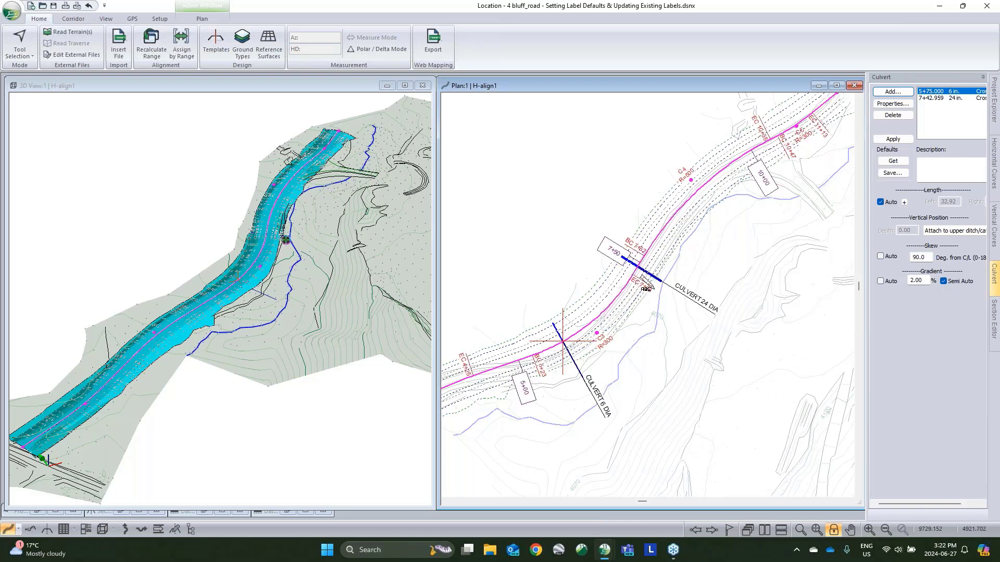
{"action": "left_click", "coordinate": [634, 275]}
{"action": "left_click", "coordinate": [506, 170]}
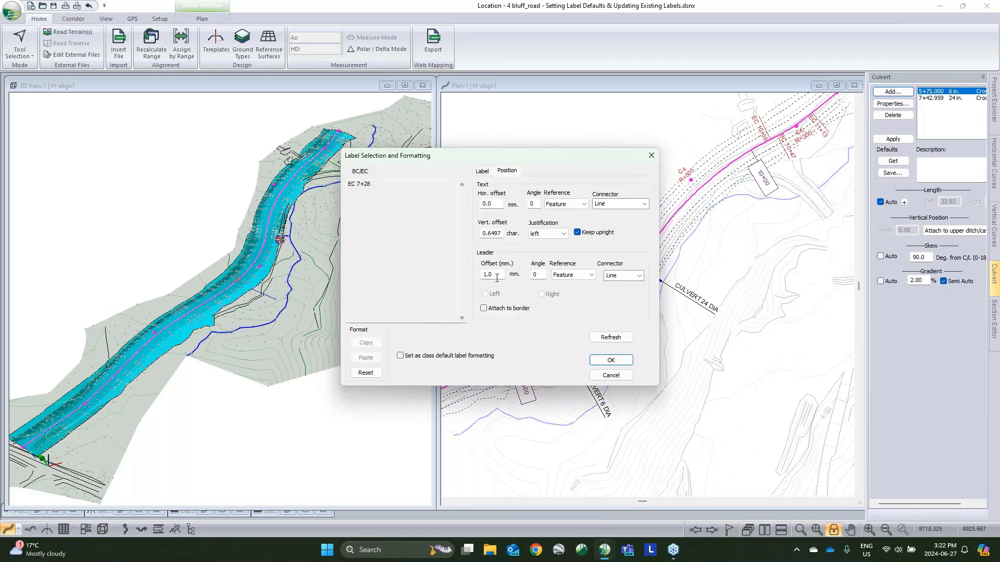
{"action": "left_click_drag", "start_coordinate": [501, 274], "coordinate": [461, 273]}
{"action": "type", "text": "15"}
{"action": "left_click", "coordinate": [406, 357]}
{"action": "left_click", "coordinate": [609, 360]}
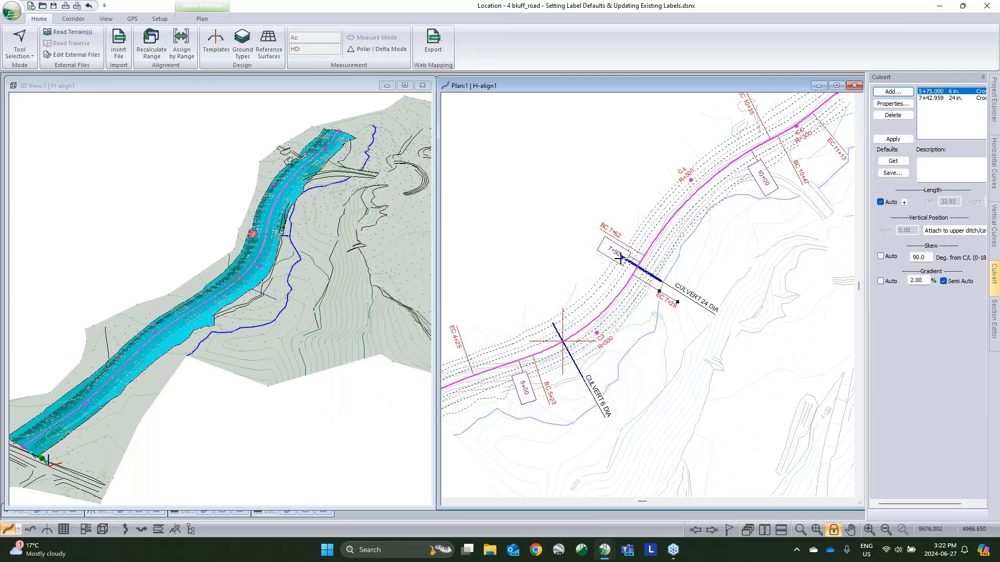
- Set the 5+00 station label's leader offset to 20 mm and make it the class default, without resetting existing point and feature formatting
{"action": "middle_click_drag", "start_coordinate": [517, 360], "coordinate": [640, 308]}
{"action": "middle_click_drag", "start_coordinate": [513, 397], "coordinate": [579, 340]}
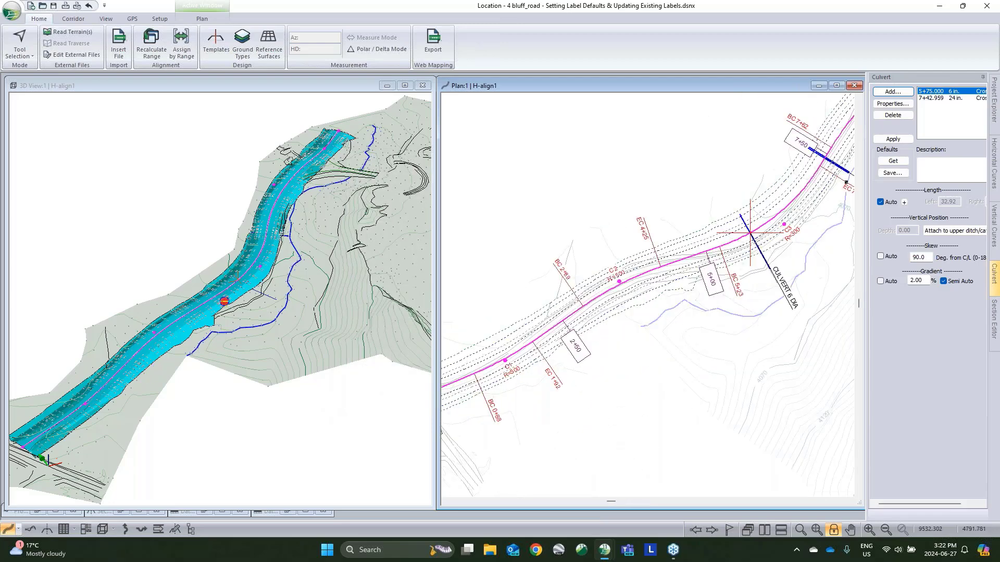
{"action": "middle_click_drag", "start_coordinate": [700, 253], "coordinate": [650, 277]}
{"action": "mouse_move", "coordinate": [678, 314]}
{"action": "middle_mouse_down"}
{"action": "mouse_move", "coordinate": [638, 348]}
{"action": "mouse_move", "coordinate": [661, 324]}
{"action": "middle_mouse_up"}
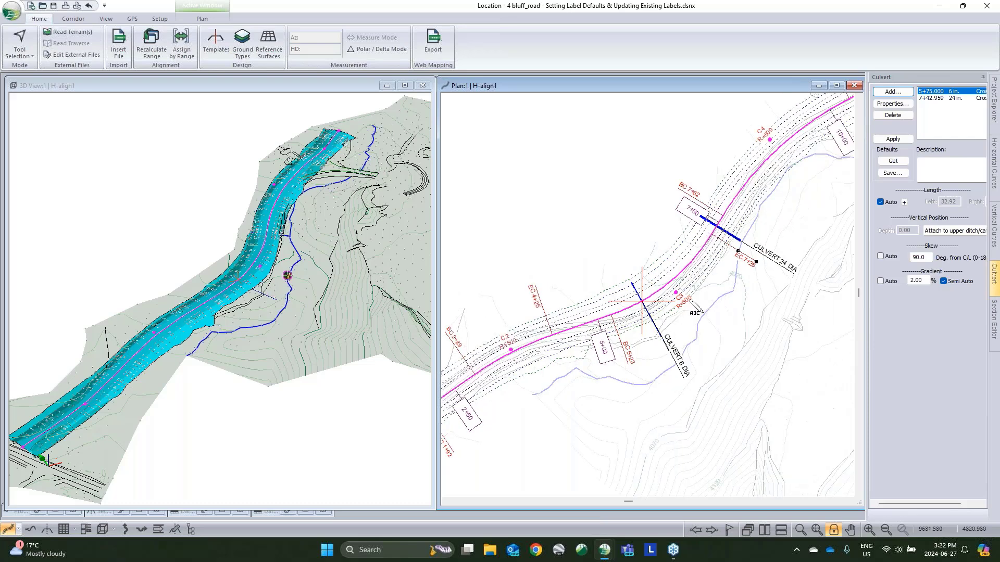
{"action": "double_click", "coordinate": [599, 349]}
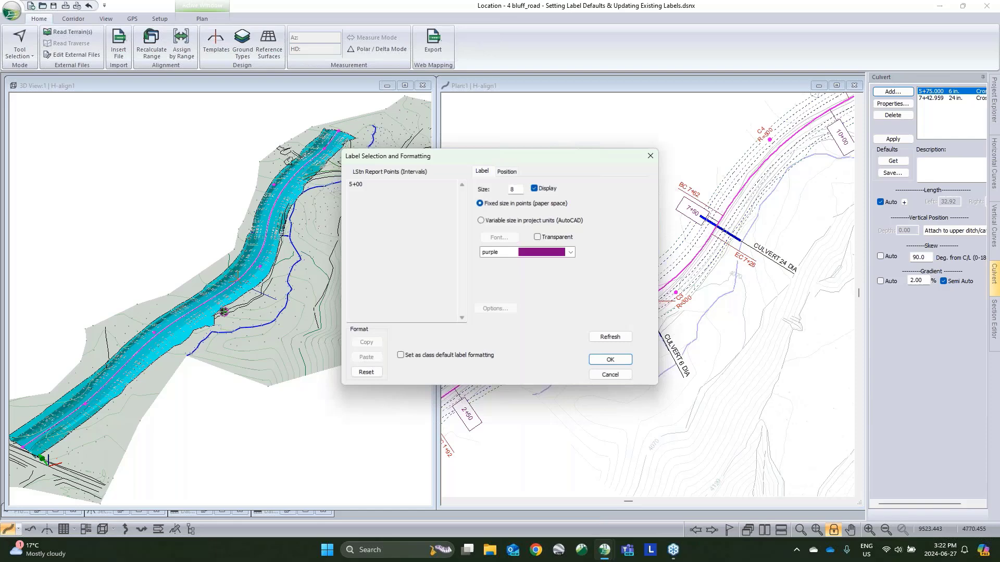
{"action": "left_click", "coordinate": [506, 172]}
{"action": "double_click", "coordinate": [500, 275]}
{"action": "type", "text": "20"}
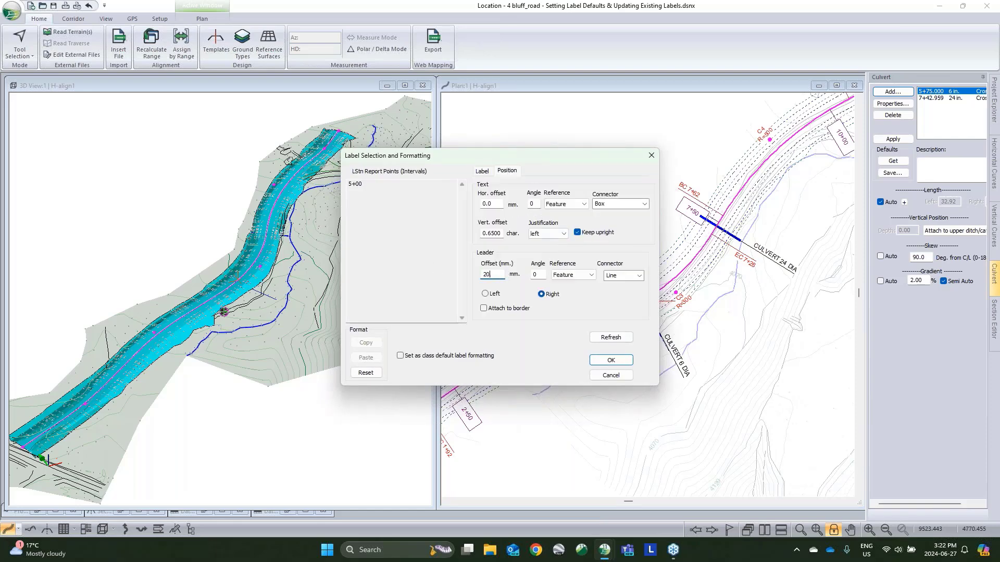
{"action": "left_click", "coordinate": [402, 356]}
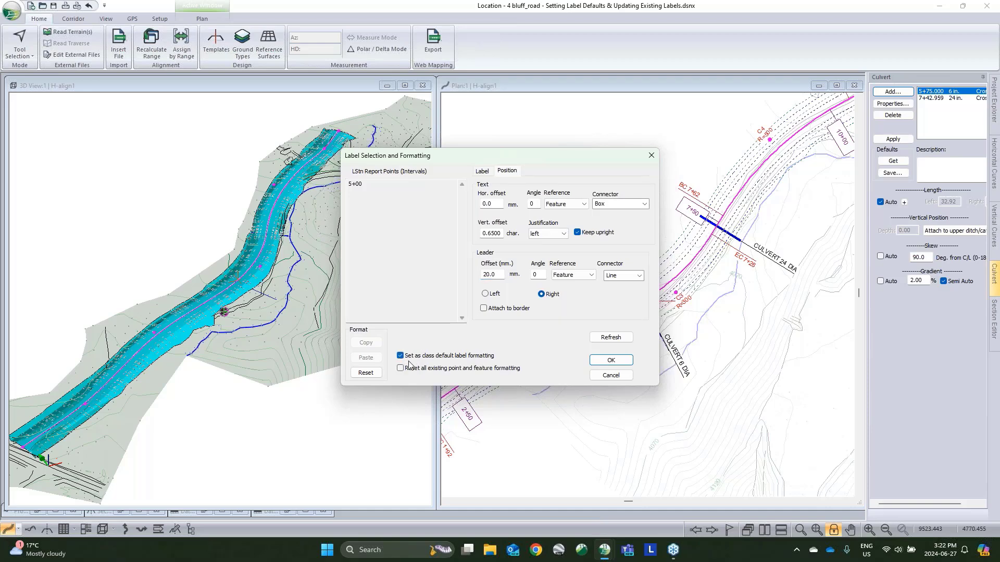
{"action": "left_click_drag", "start_coordinate": [599, 157], "coordinate": [440, 173]}
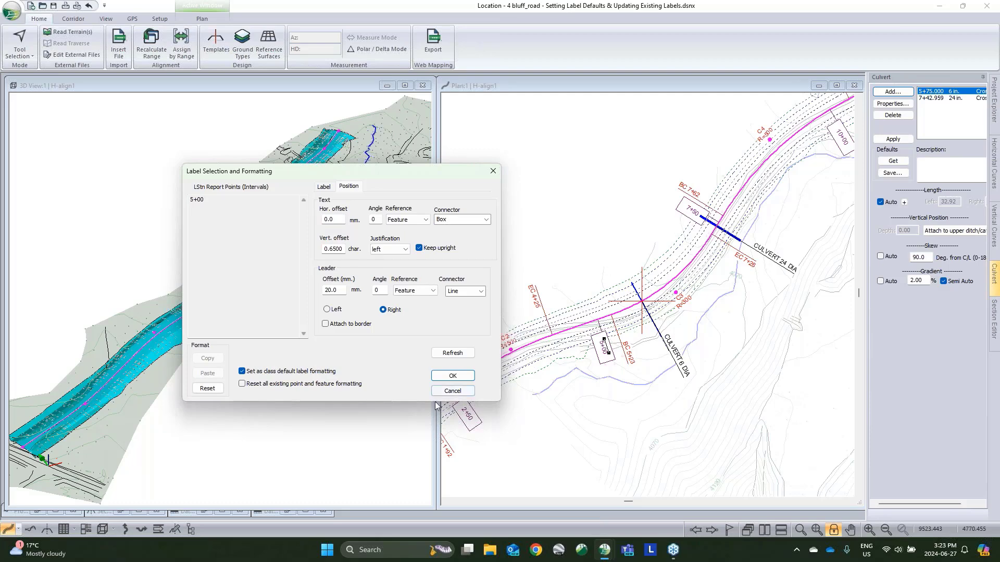
{"action": "left_click", "coordinate": [451, 377]}
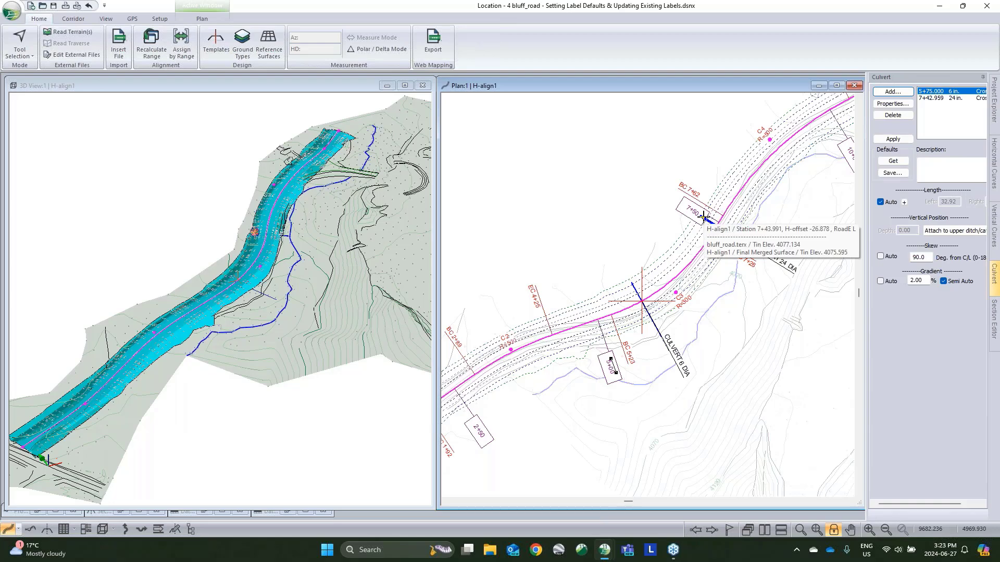
- Apply the 5+00 label's formatting as the class default and reset all existing point and feature formatting
{"action": "double_click", "coordinate": [610, 366]}
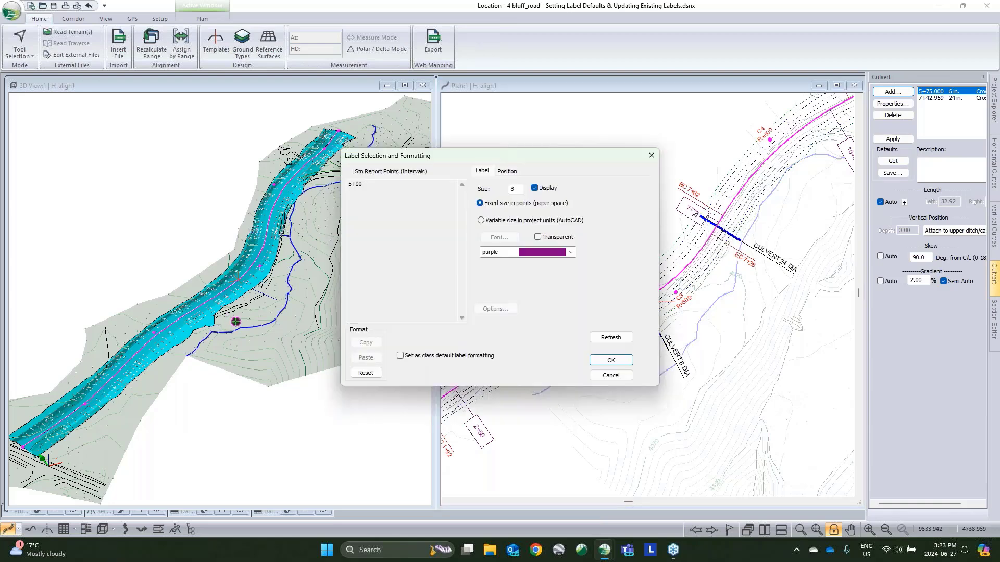
{"action": "left_click", "coordinate": [514, 171]}
{"action": "left_click", "coordinate": [401, 356]}
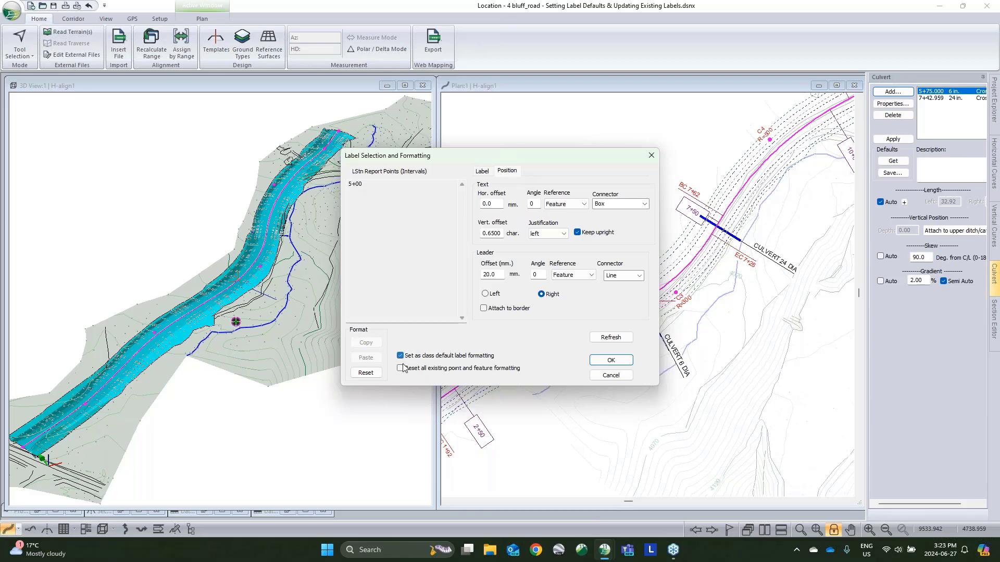
{"action": "left_click", "coordinate": [401, 370]}
{"action": "left_click", "coordinate": [608, 364]}
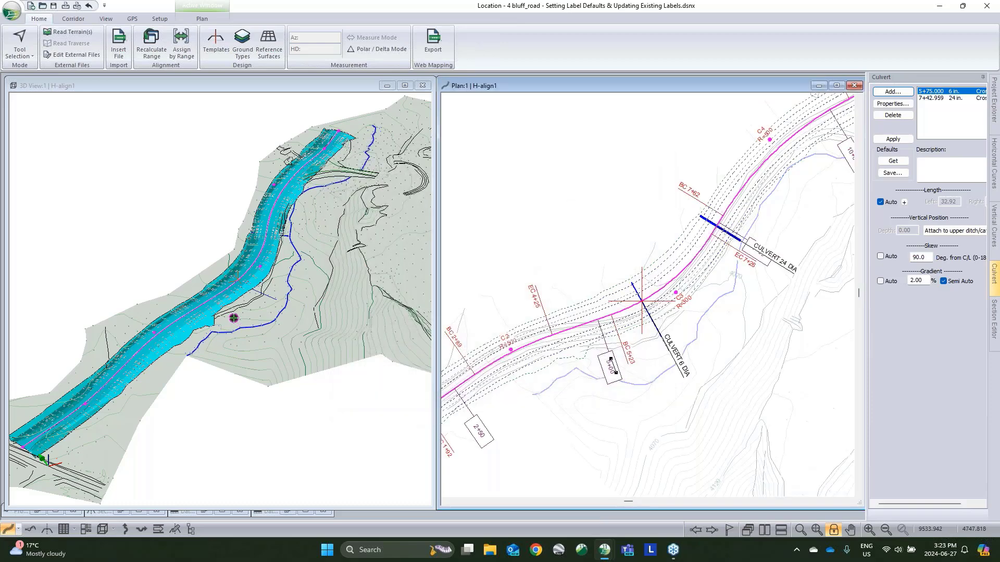
- Set the 7+50 station label's leader side to Left and its vertical text offset to -0.6500 char., and return to the Selection Tool
{"action": "double_click", "coordinate": [753, 244]}
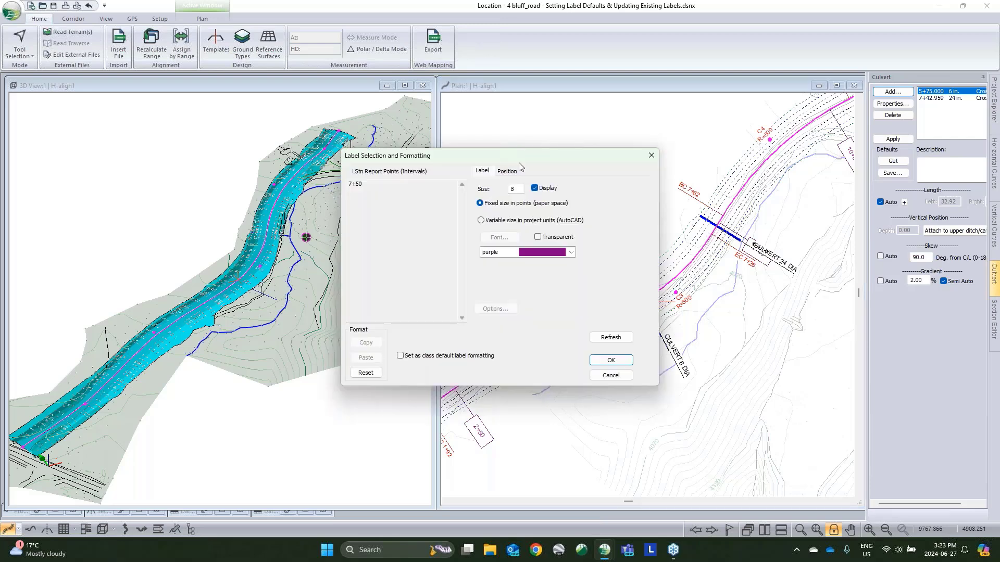
{"action": "left_click", "coordinate": [508, 171]}
{"action": "left_click", "coordinate": [485, 294]}
{"action": "left_click", "coordinate": [482, 233]}
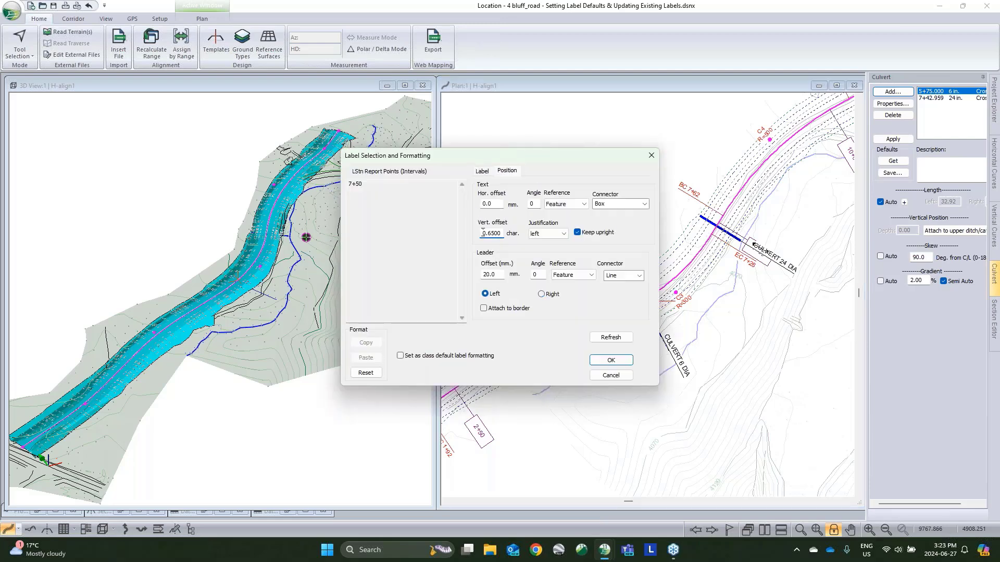
{"action": "type", "text": "-"}
{"action": "left_click", "coordinate": [611, 360]}
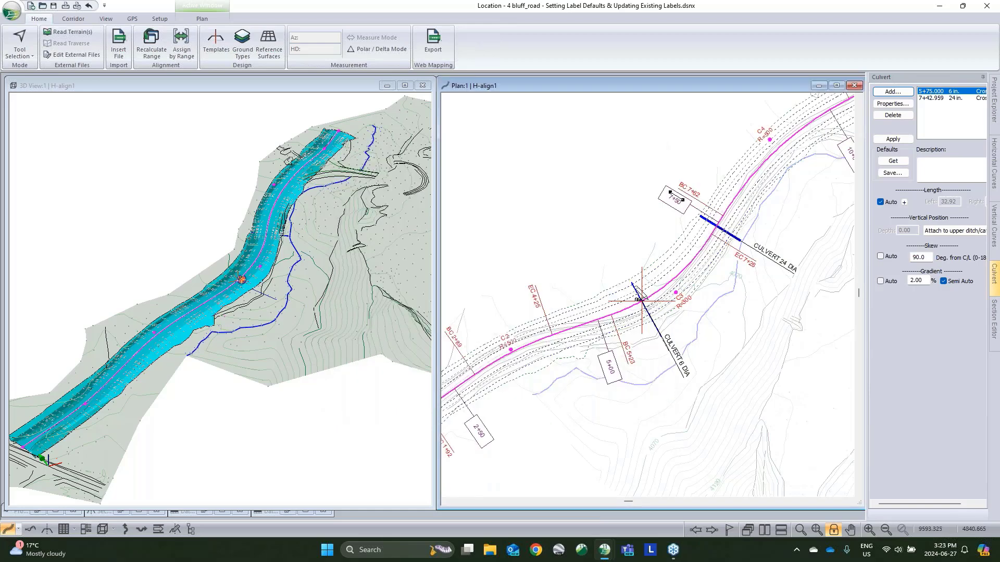
{"action": "right_click", "coordinate": [740, 302]}
{"action": "left_click", "coordinate": [762, 315]}
{"action": "mouse_move", "coordinate": [761, 315]}
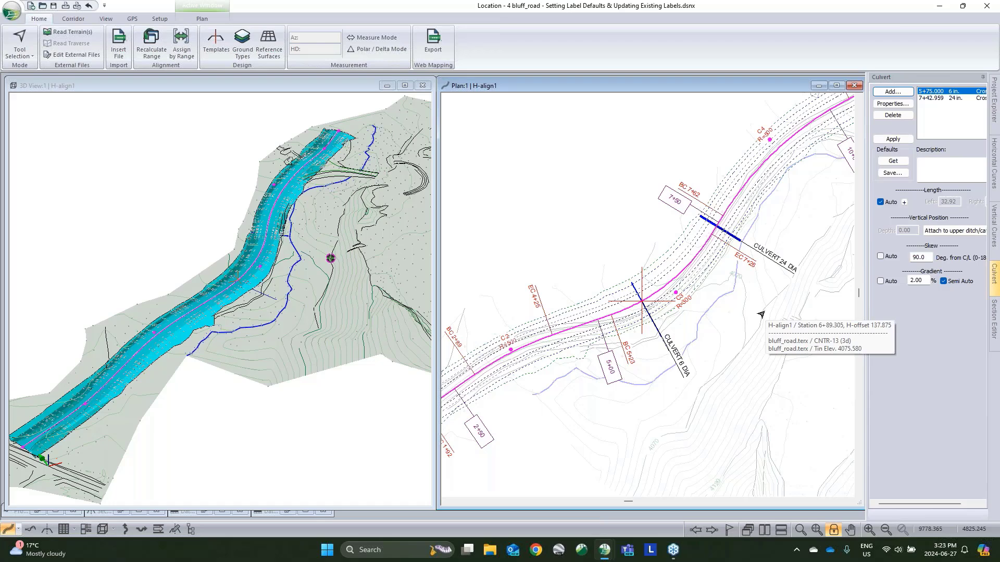
- Set the Culvert Size plan labels to blue, size 10, and accept the point formatting reset for LStn Report Points (Intervals)
{"action": "right_click", "coordinate": [593, 214]}
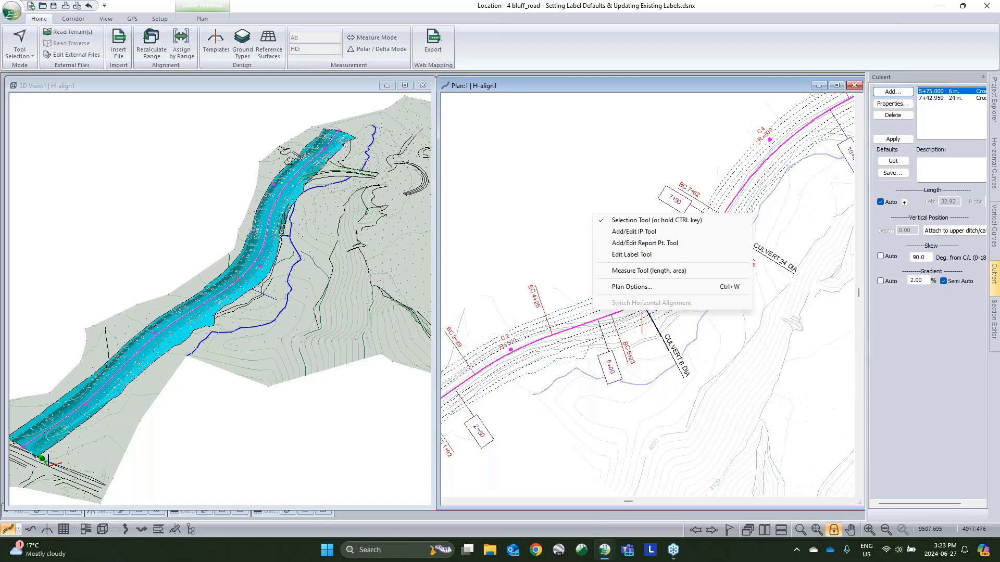
{"action": "left_click", "coordinate": [640, 287]}
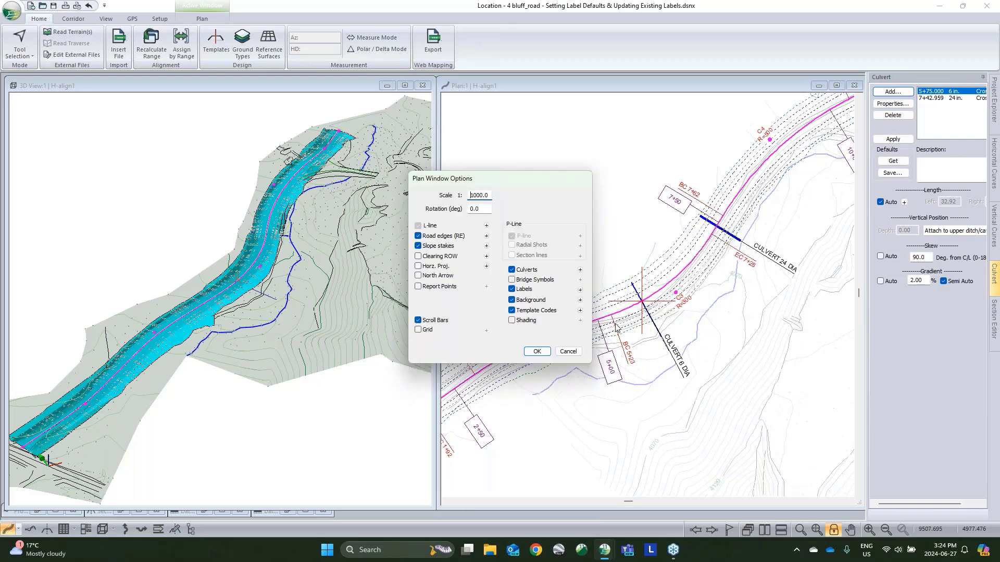
{"action": "left_click", "coordinate": [580, 289]}
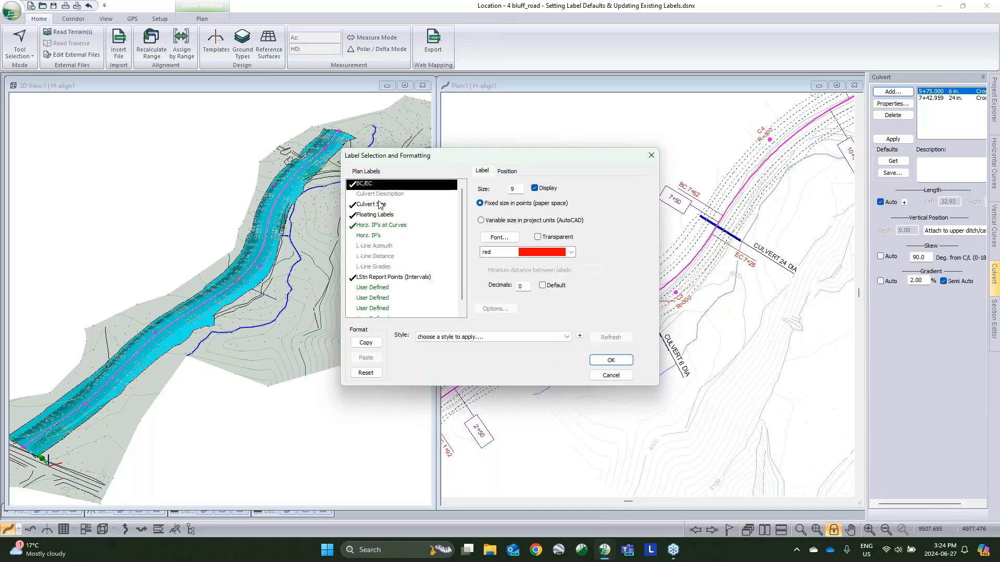
{"action": "left_click", "coordinate": [373, 205]}
{"action": "left_click_drag", "start_coordinate": [547, 162], "coordinate": [417, 173]}
{"action": "left_click", "coordinate": [414, 272]}
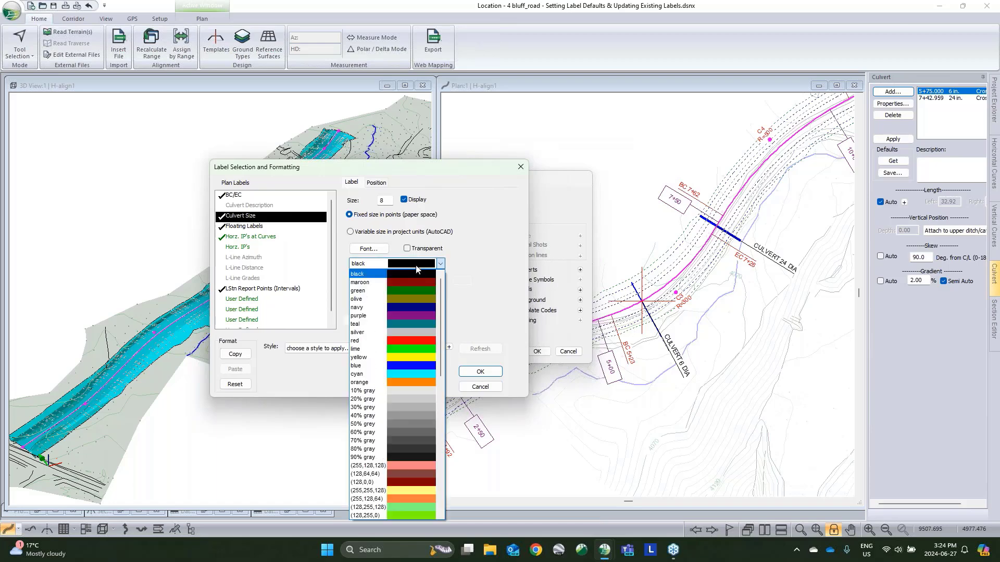
{"action": "left_click", "coordinate": [408, 366]}
{"action": "left_click_drag", "start_coordinate": [388, 201], "coordinate": [350, 198]}
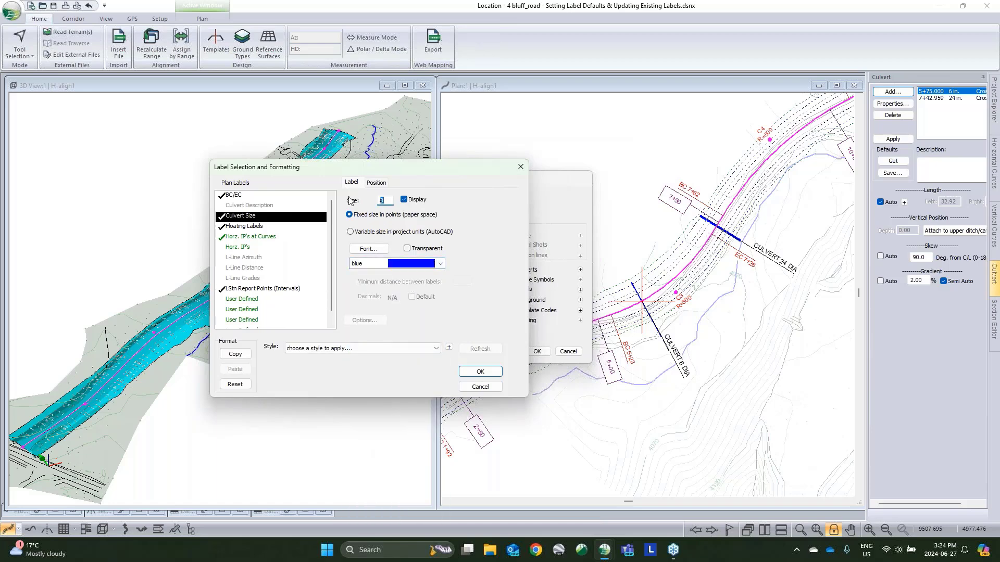
{"action": "type", "text": "10"}
{"action": "left_click", "coordinate": [499, 372]}
{"action": "left_click", "coordinate": [543, 354]}
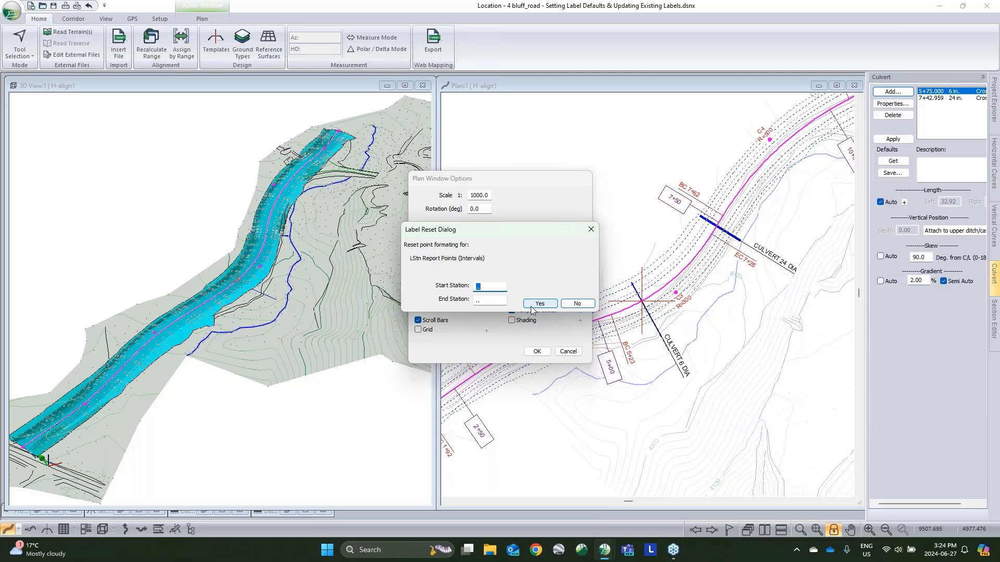
{"action": "left_click_drag", "start_coordinate": [563, 226], "coordinate": [404, 286]}
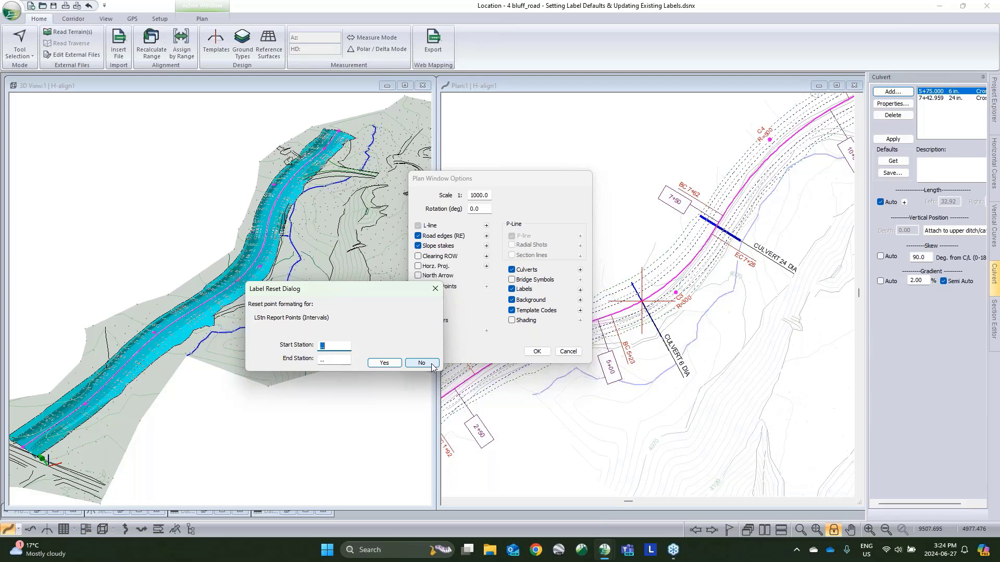
{"action": "left_click", "coordinate": [384, 363]}
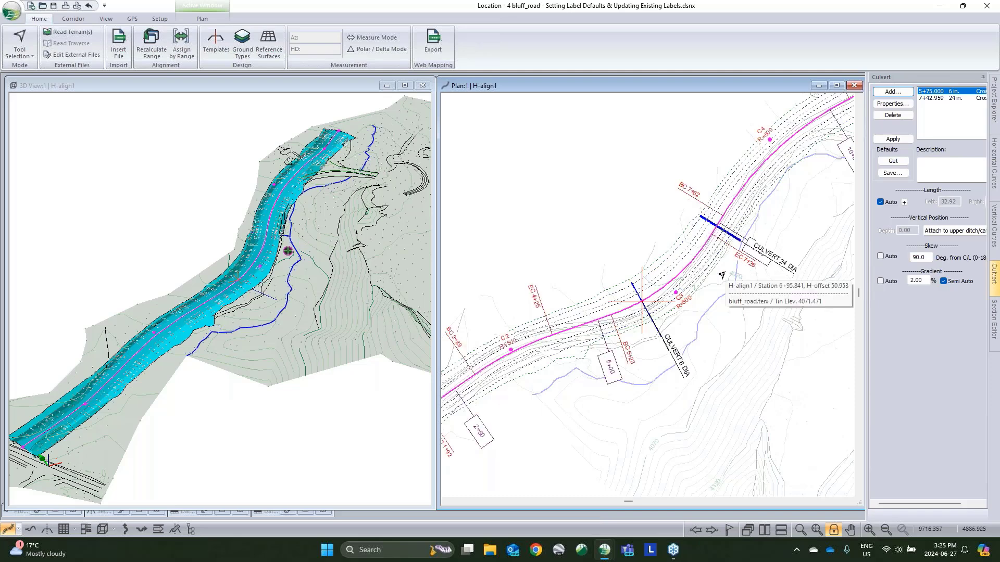
- Review the class position settings of the LStn Report Points (Intervals) labels without changing them
{"action": "right_click", "coordinate": [749, 253]}
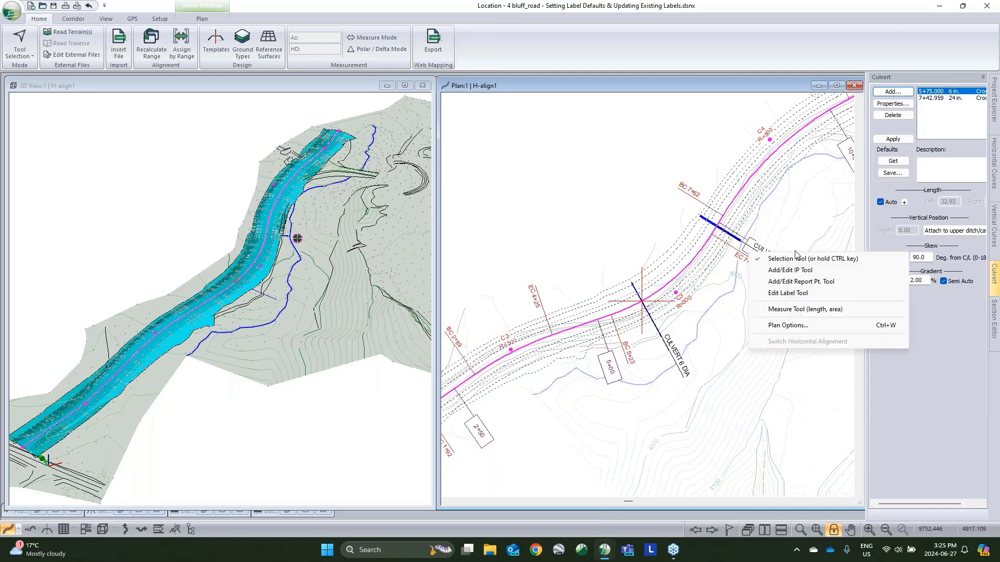
{"action": "left_click", "coordinate": [787, 324]}
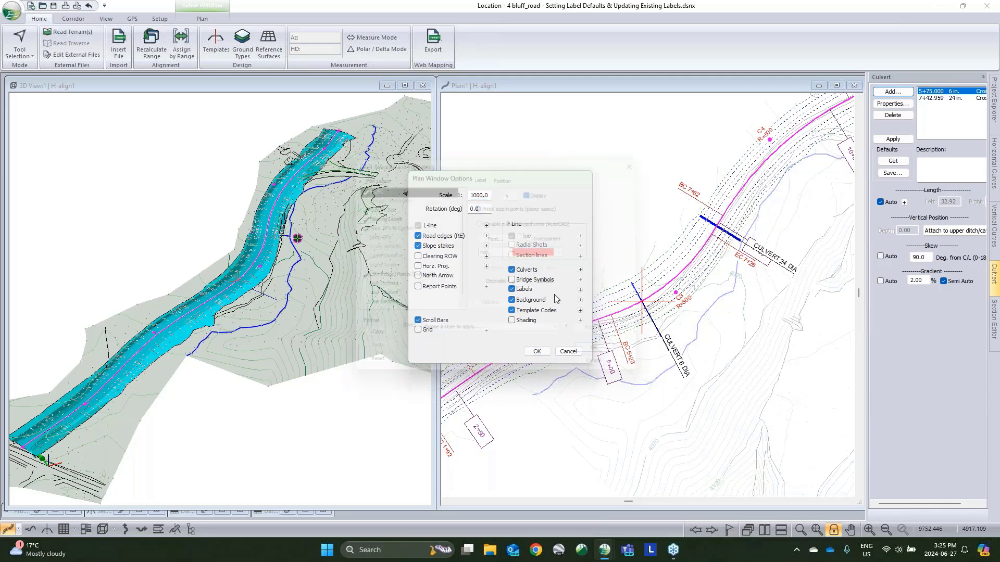
{"action": "left_click", "coordinate": [373, 278]}
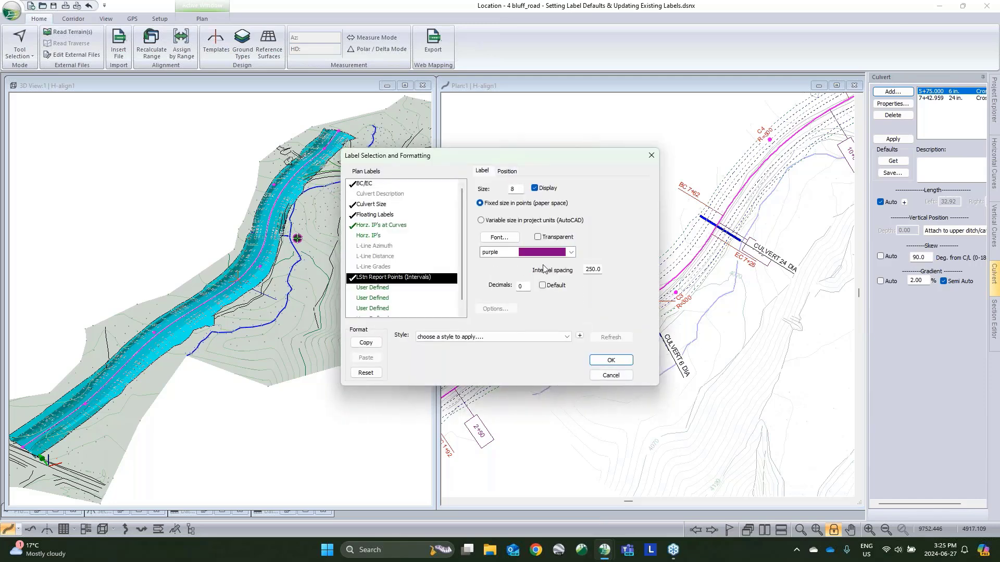
{"action": "left_click", "coordinate": [513, 172]}
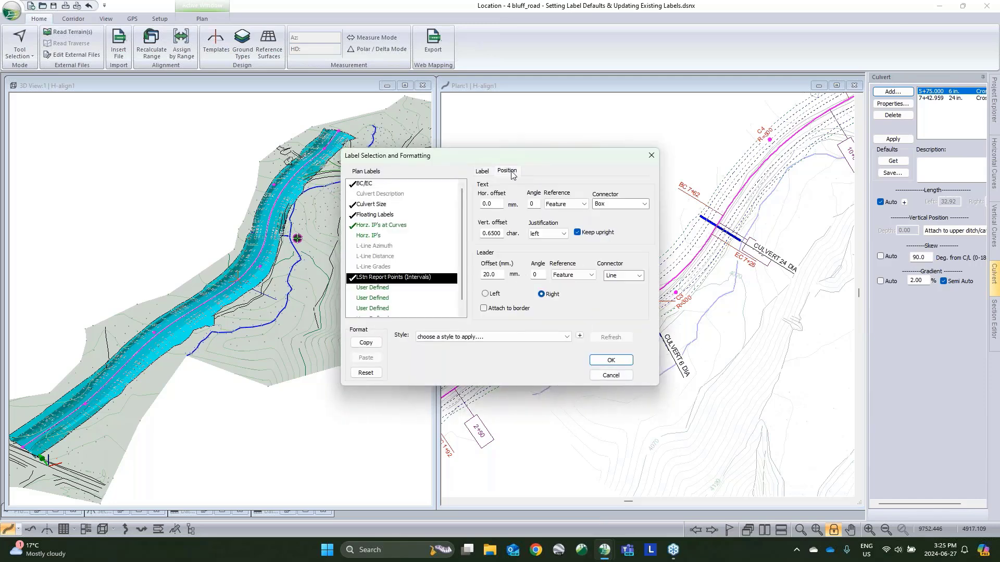
{"action": "left_click", "coordinate": [611, 375]}
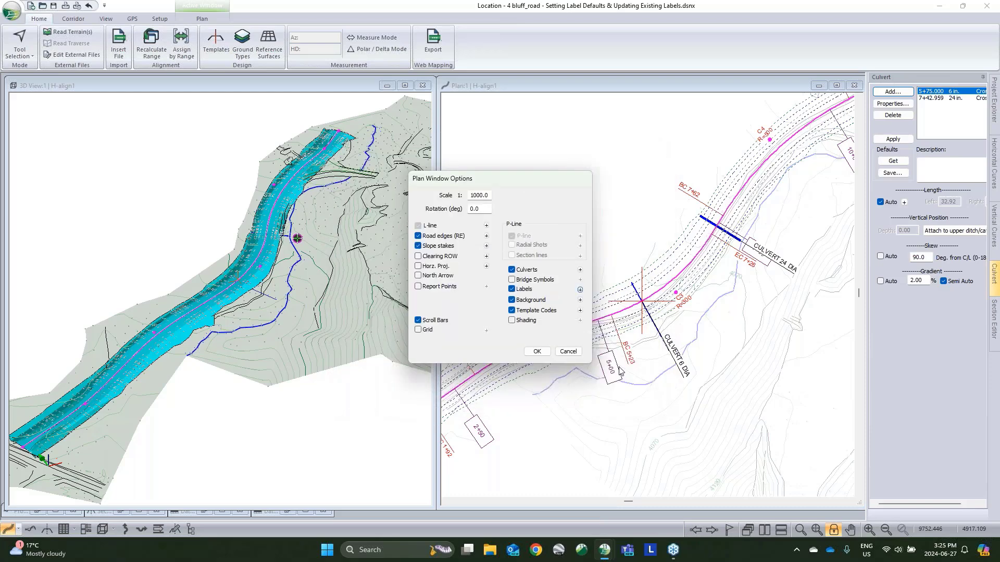
{"action": "left_click", "coordinate": [567, 352]}
- Set the 7+50 station label's leader side to Left and its vertical text offset to -0.6500 char. with the Edit Label Tool
{"action": "right_click", "coordinate": [734, 261]}
{"action": "left_click", "coordinate": [774, 301]}
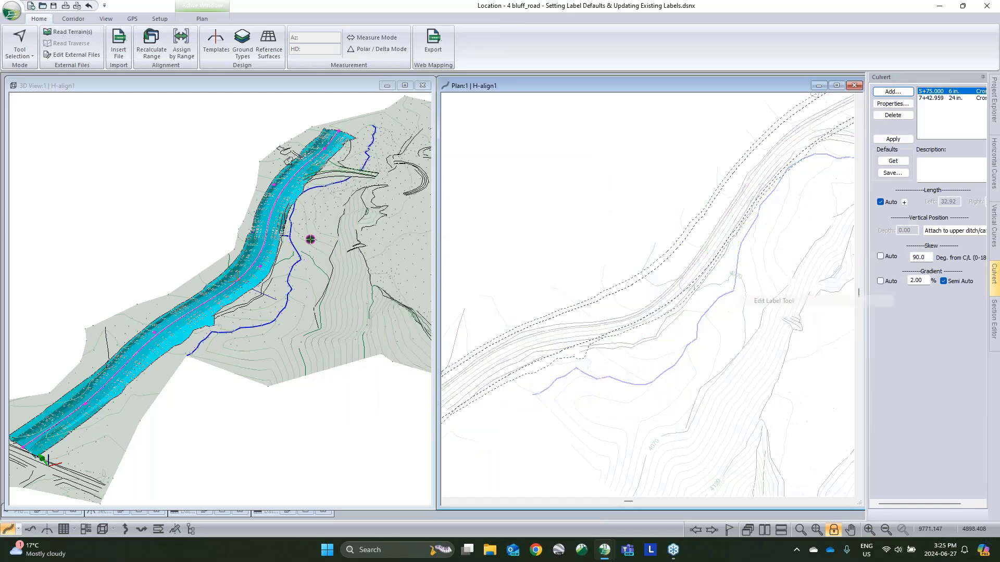
{"action": "left_click", "coordinate": [754, 245]}
{"action": "left_click", "coordinate": [507, 171]}
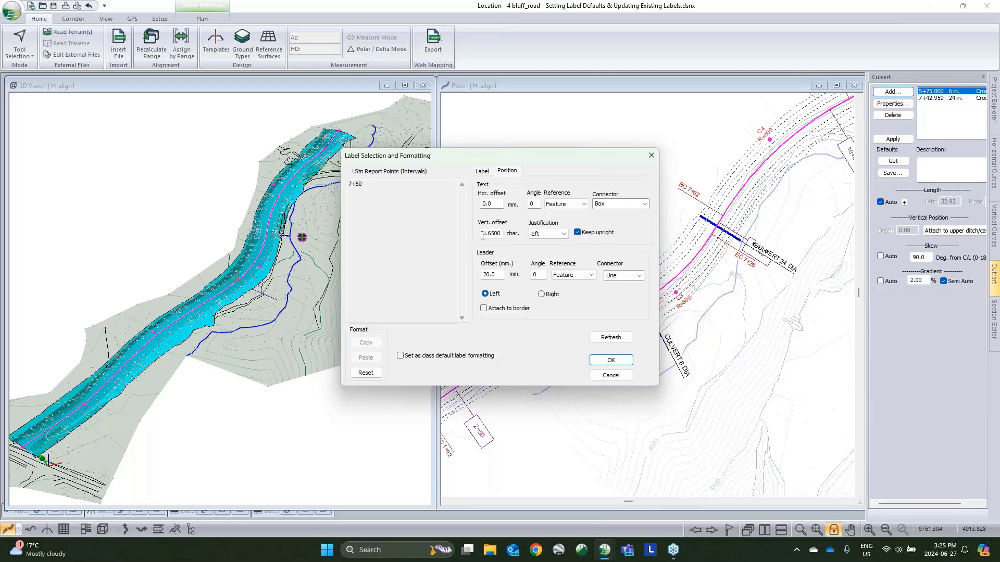
{"action": "left_click", "coordinate": [484, 235]}
{"action": "type", "text": "-"}
{"action": "left_click", "coordinate": [611, 360]}
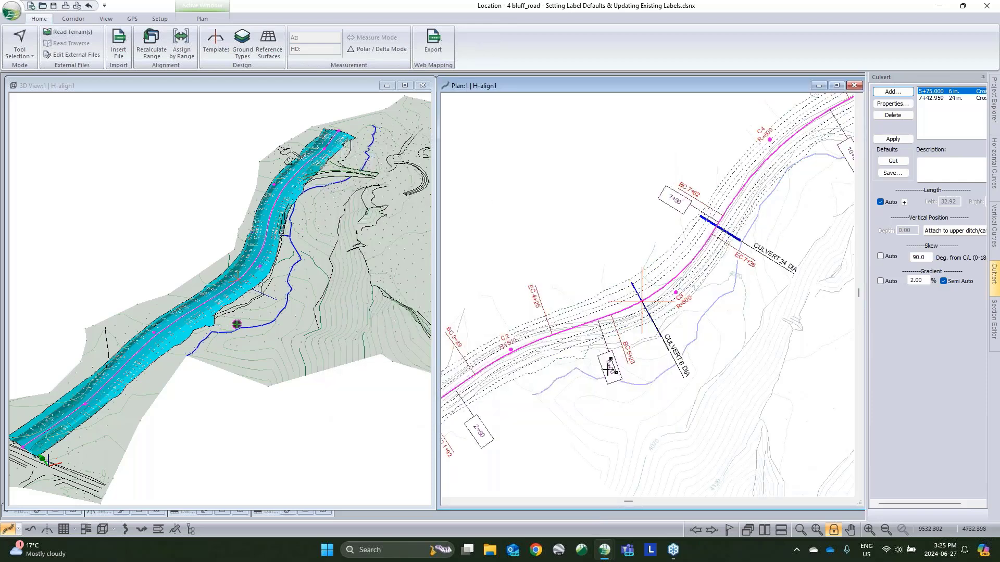
- Inspect the 5+00 station label's individual position settings without changing them
{"action": "double_click", "coordinate": [611, 366]}
{"action": "left_click", "coordinate": [512, 174]}
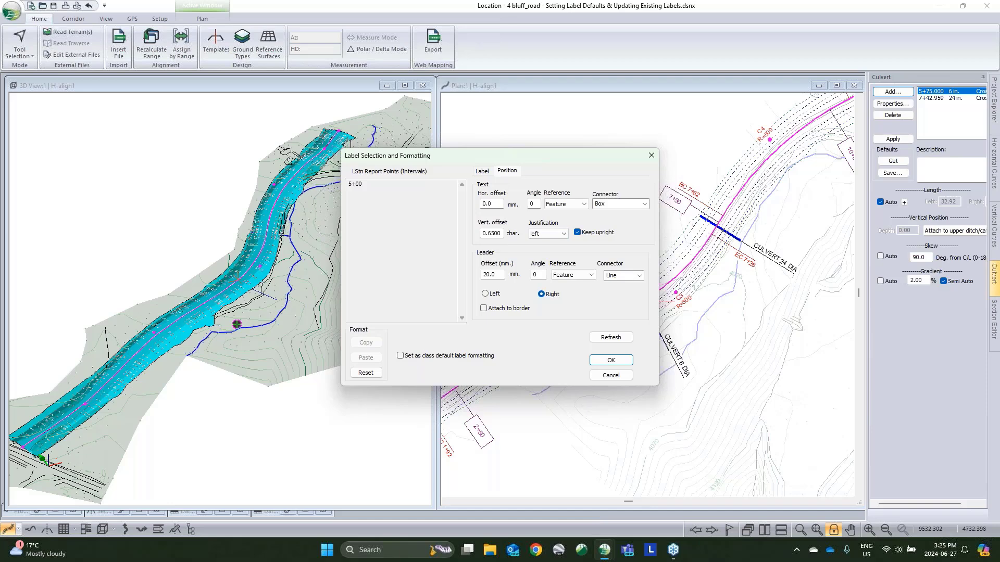
{"action": "left_click", "coordinate": [610, 376]}
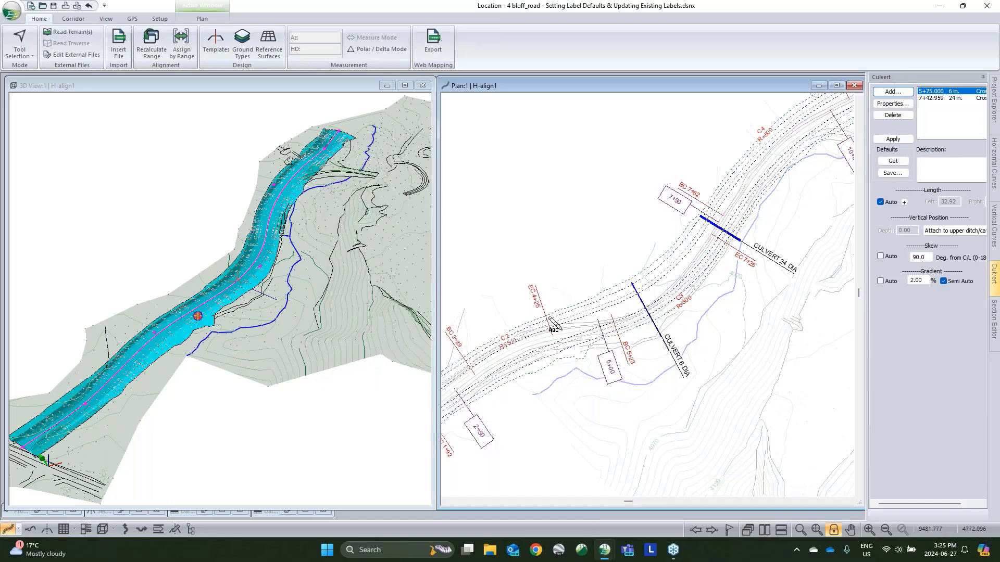
- Set the Culvert Size plan labels to blue, size 10, and decline resetting the LStn Report Points (Intervals) formatting
{"action": "right_click", "coordinate": [536, 280]}
{"action": "left_click", "coordinate": [574, 352]}
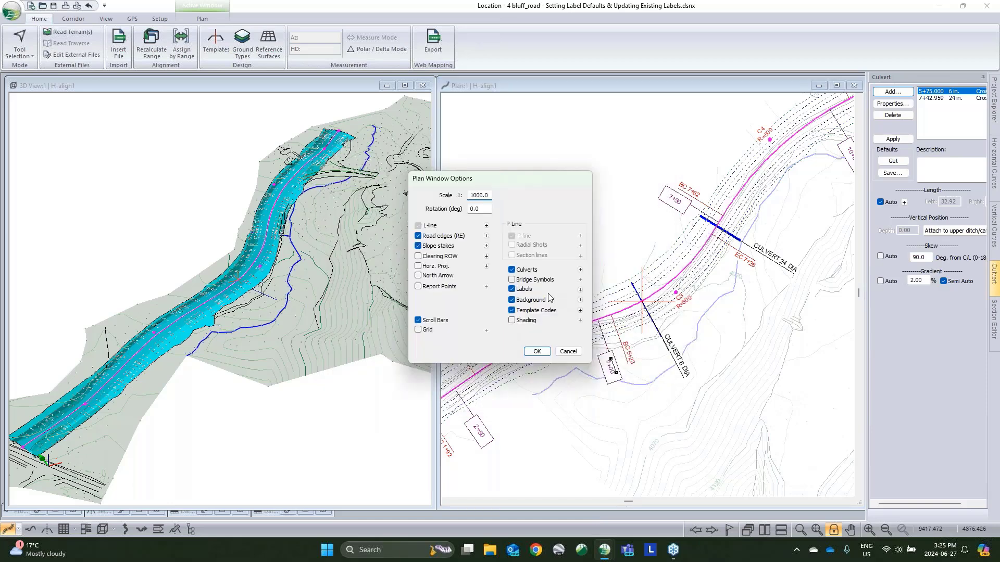
{"action": "left_click", "coordinate": [580, 289]}
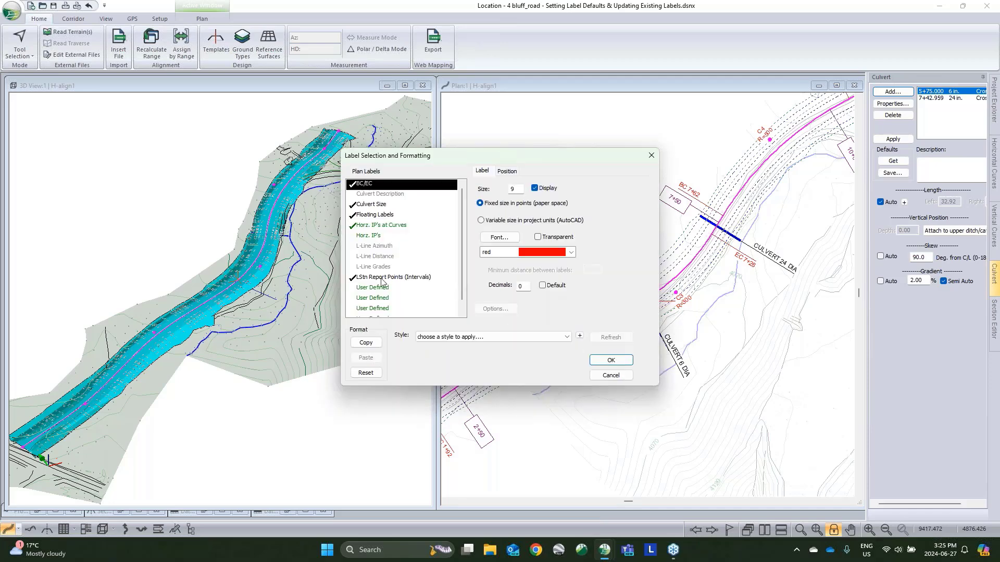
{"action": "left_click", "coordinate": [372, 206]}
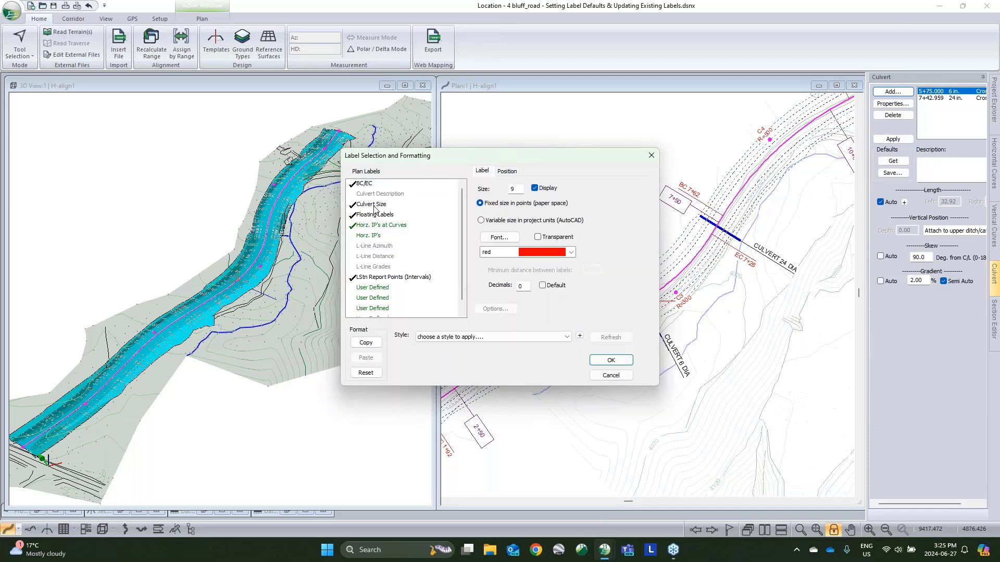
{"action": "left_click", "coordinate": [529, 254]}
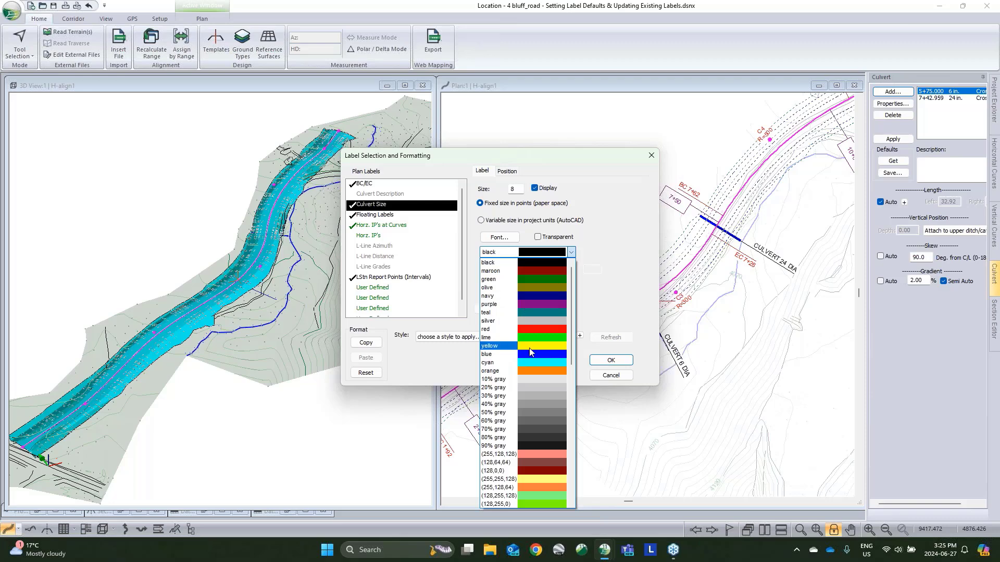
{"action": "left_click", "coordinate": [530, 351]}
{"action": "left_click_drag", "start_coordinate": [519, 190], "coordinate": [467, 190]}
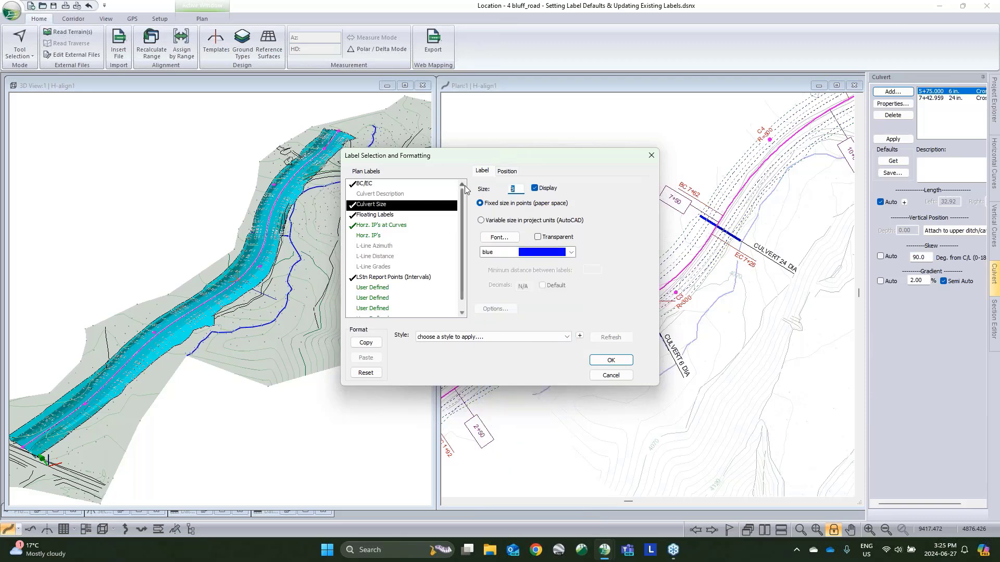
{"action": "type", "text": "10"}
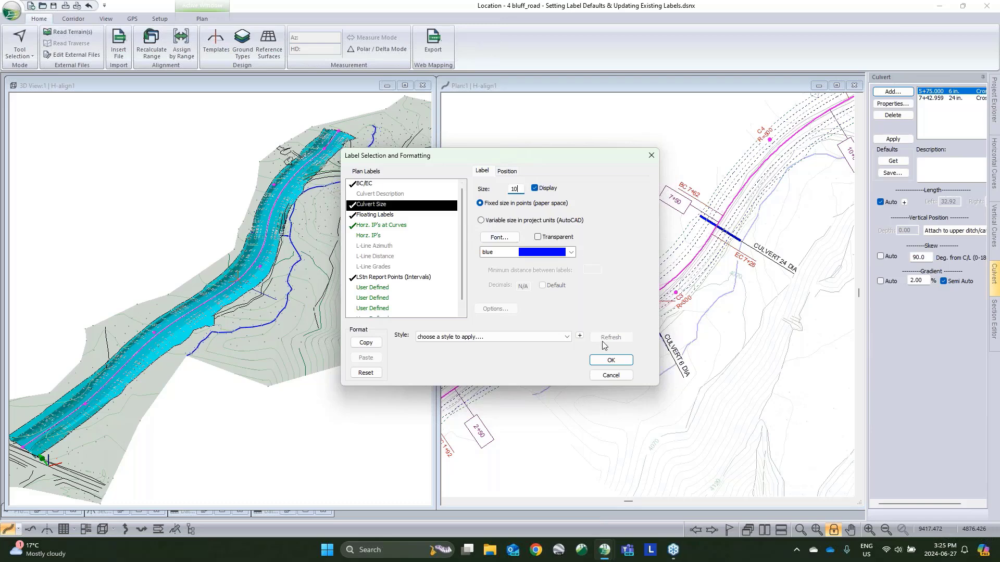
{"action": "left_click", "coordinate": [613, 361]}
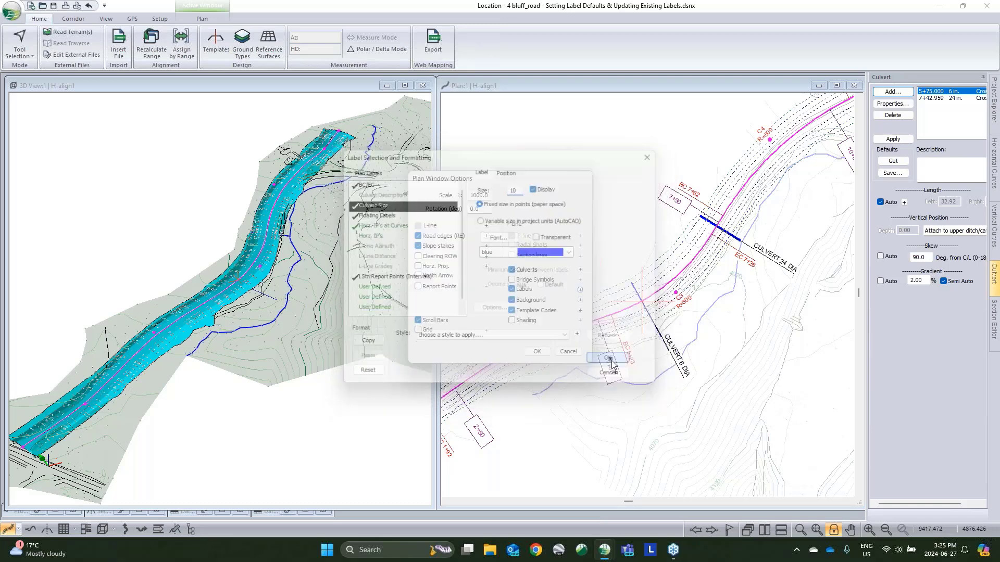
{"action": "left_click", "coordinate": [547, 354]}
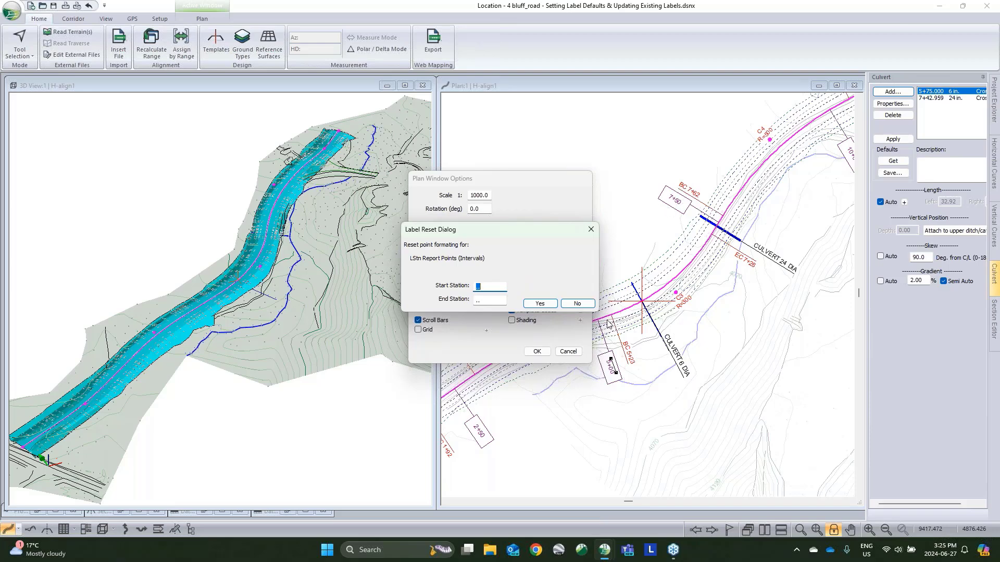
{"action": "left_click", "coordinate": [578, 304]}
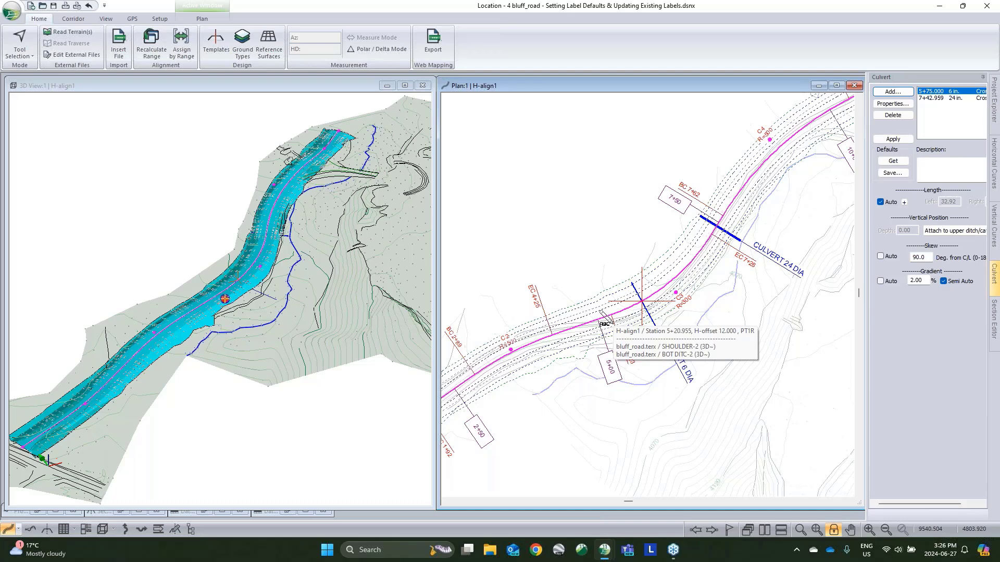
- Set the Horz. IP's at Curves plan labels to maroon and decline resetting the LStn Report Points (Intervals) formatting
{"action": "right_click", "coordinate": [605, 285]}
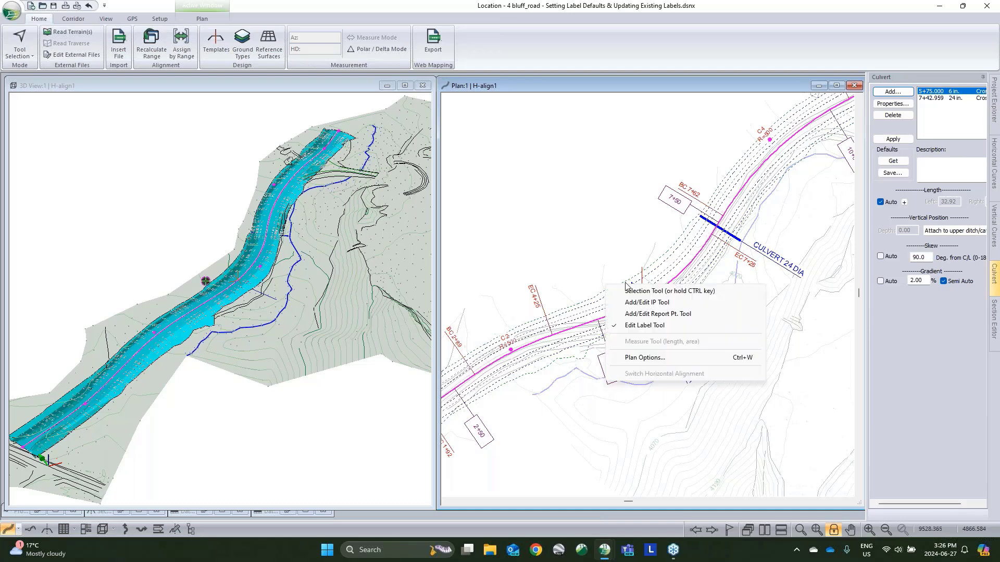
{"action": "left_click", "coordinate": [645, 358]}
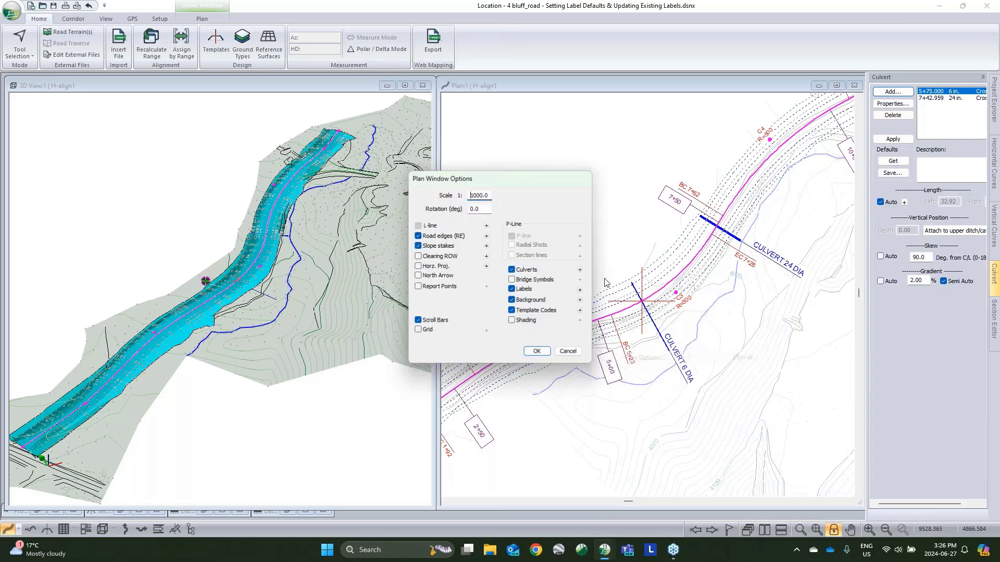
{"action": "left_click", "coordinate": [581, 290]}
{"action": "left_click", "coordinate": [394, 216]}
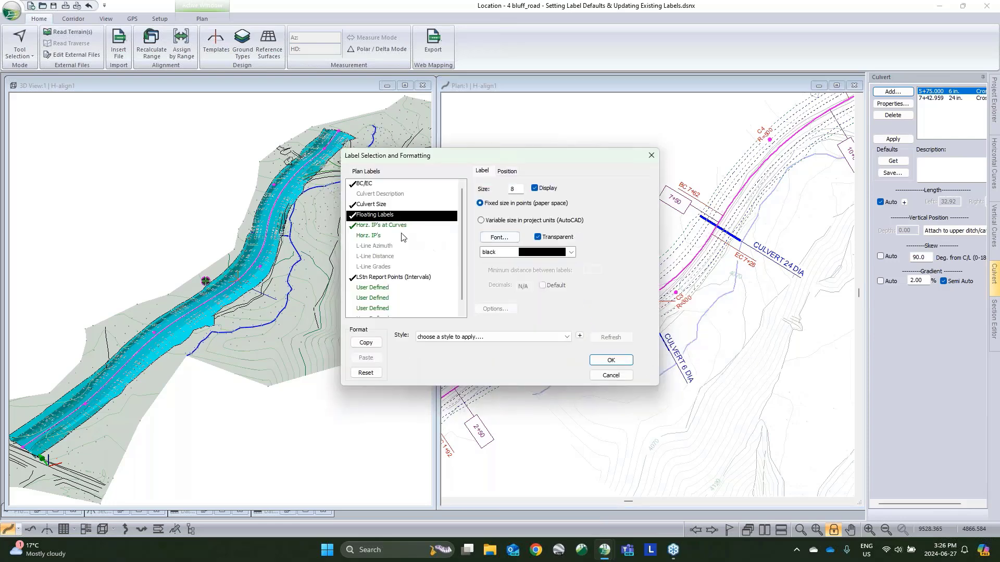
{"action": "left_click", "coordinate": [394, 226]}
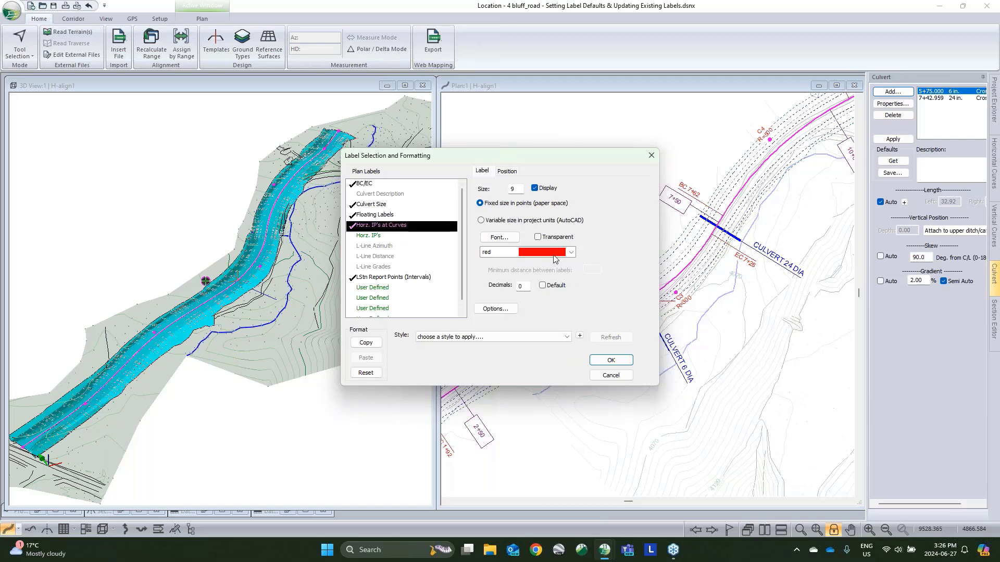
{"action": "left_click", "coordinate": [554, 259]}
{"action": "left_click", "coordinate": [546, 271]}
{"action": "left_click", "coordinate": [611, 360]}
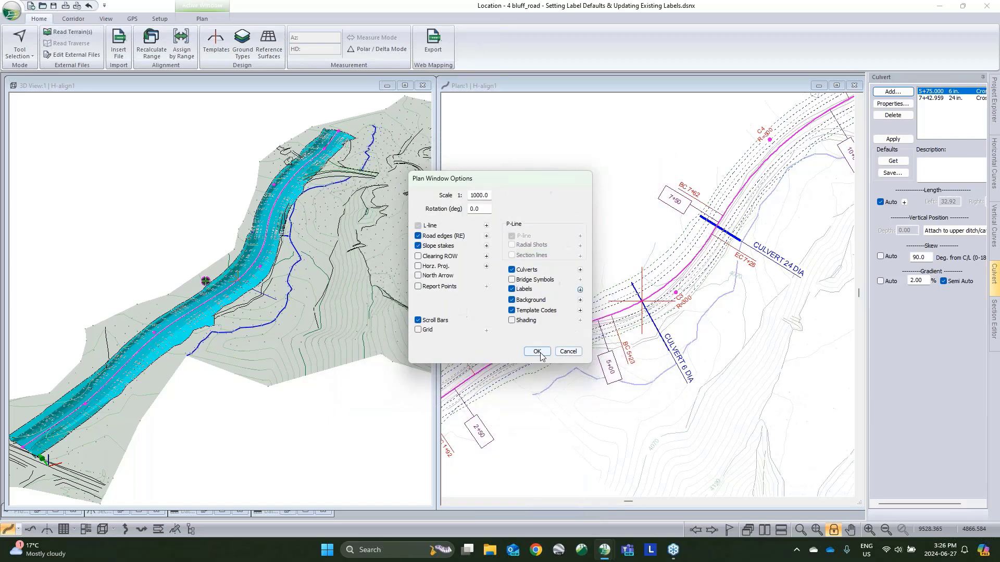
{"action": "left_click", "coordinate": [537, 352]}
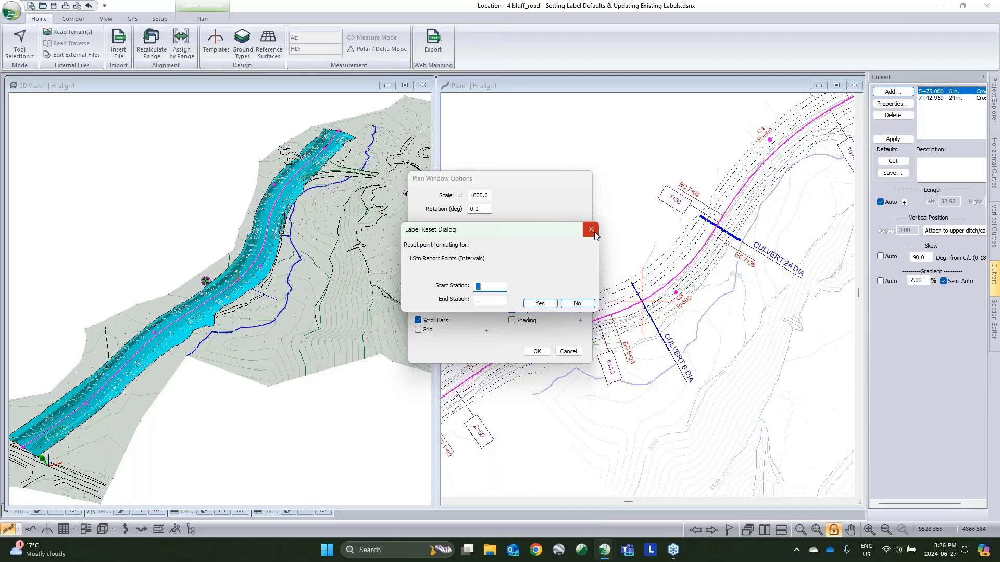
{"action": "left_click", "coordinate": [577, 303]}
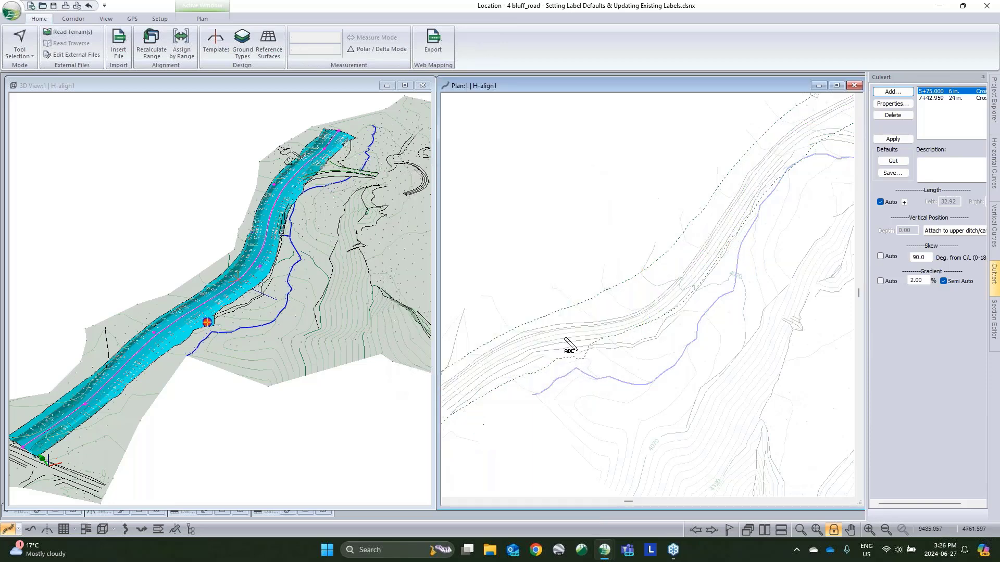
{"action": "right_click", "coordinate": [625, 287]}
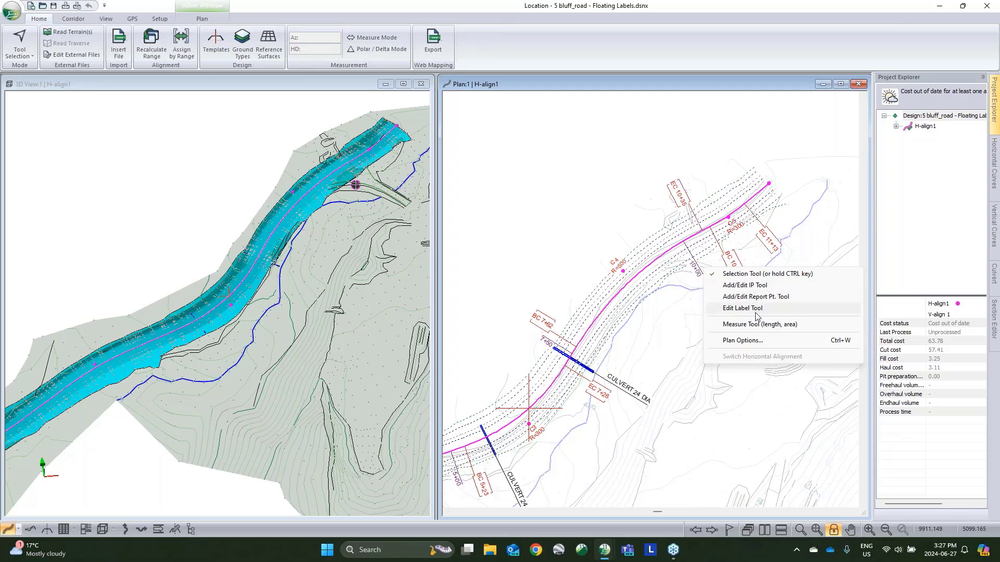
- Check the Floating Labels class in the plan label list without changing any formatting
{"action": "left_click", "coordinate": [742, 341]}
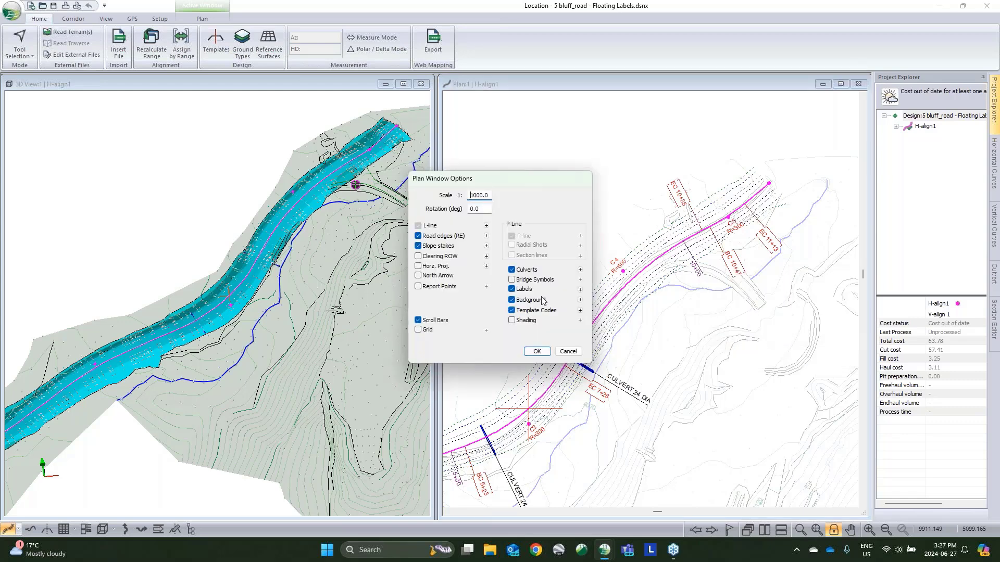
{"action": "left_click", "coordinate": [579, 292]}
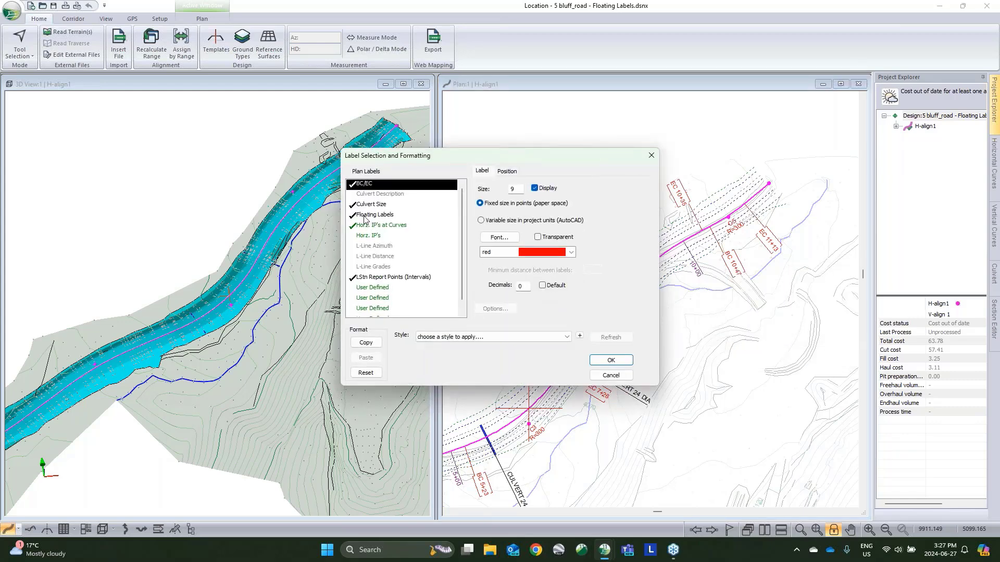
{"action": "left_click", "coordinate": [615, 376]}
{"action": "left_click", "coordinate": [566, 351]}
- Place a floating label at the road junction below station 10+47 with the Edit Label Tool, reading "Maintain Junction"
{"action": "right_click", "coordinate": [678, 286]}
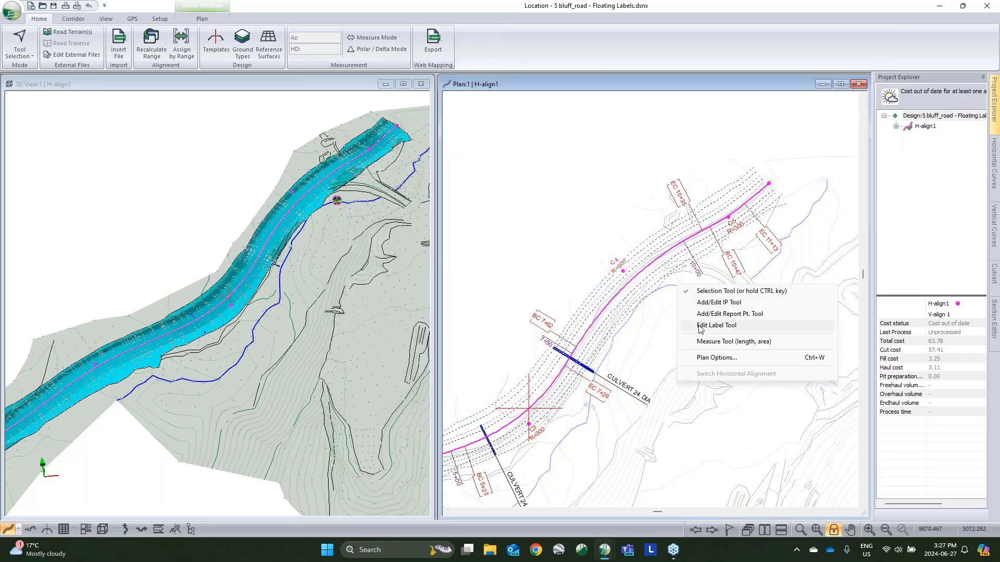
{"action": "left_click", "coordinate": [716, 326]}
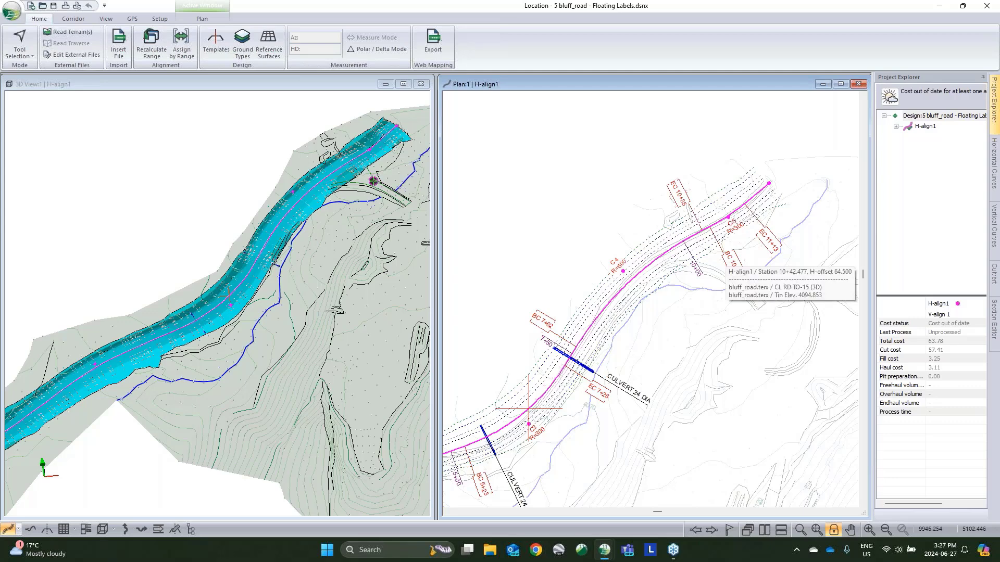
{"action": "left_click", "coordinate": [700, 250]}
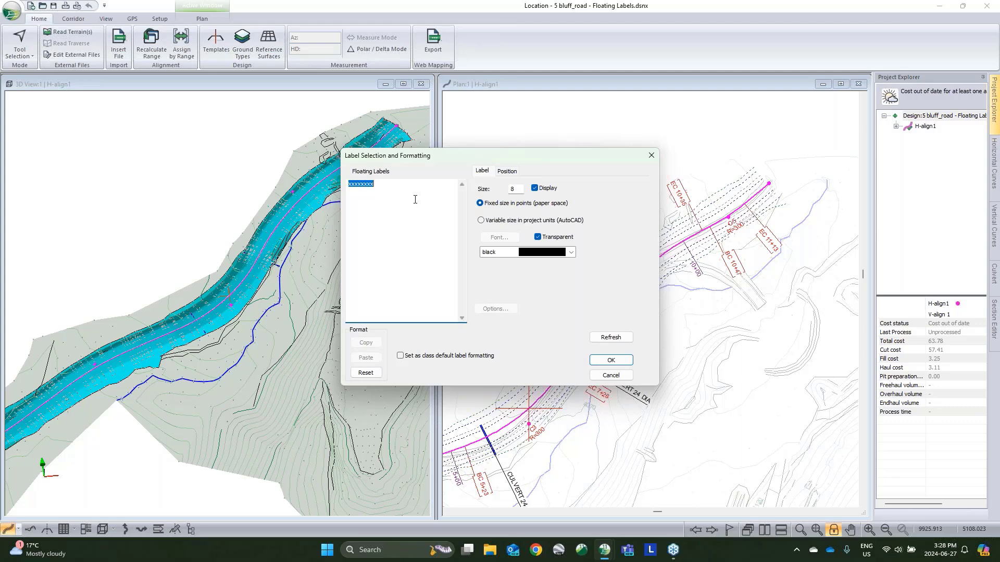
{"action": "type", "text": "Maintain Junction"}
- Give the Maintain Junction label a Box text connector and an Arrow leader connector, and place its text just below the junction
{"action": "left_click", "coordinate": [505, 172]}
{"action": "left_click", "coordinate": [645, 205]}
{"action": "left_click", "coordinate": [634, 224]}
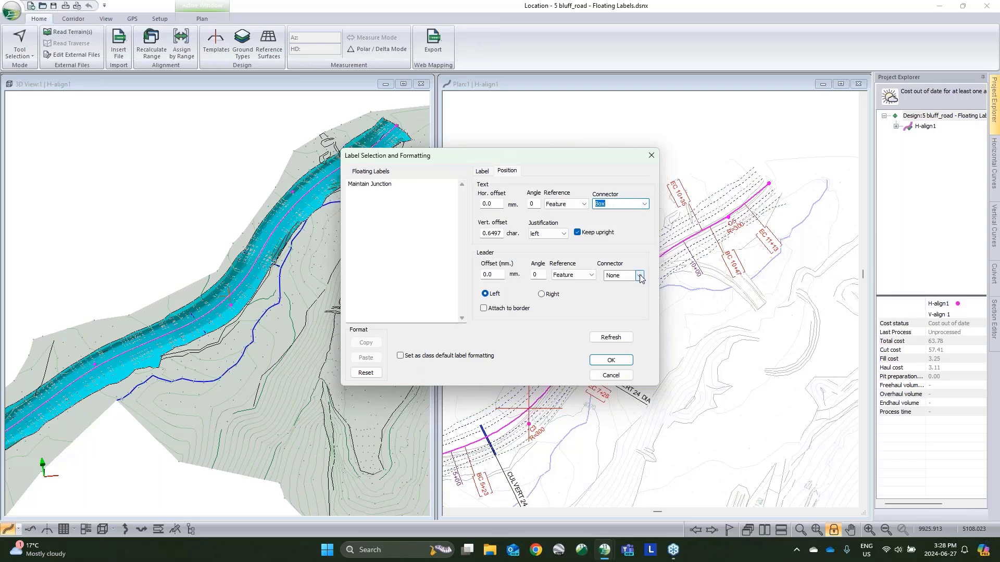
{"action": "left_click", "coordinate": [638, 275]}
{"action": "left_click", "coordinate": [635, 300]}
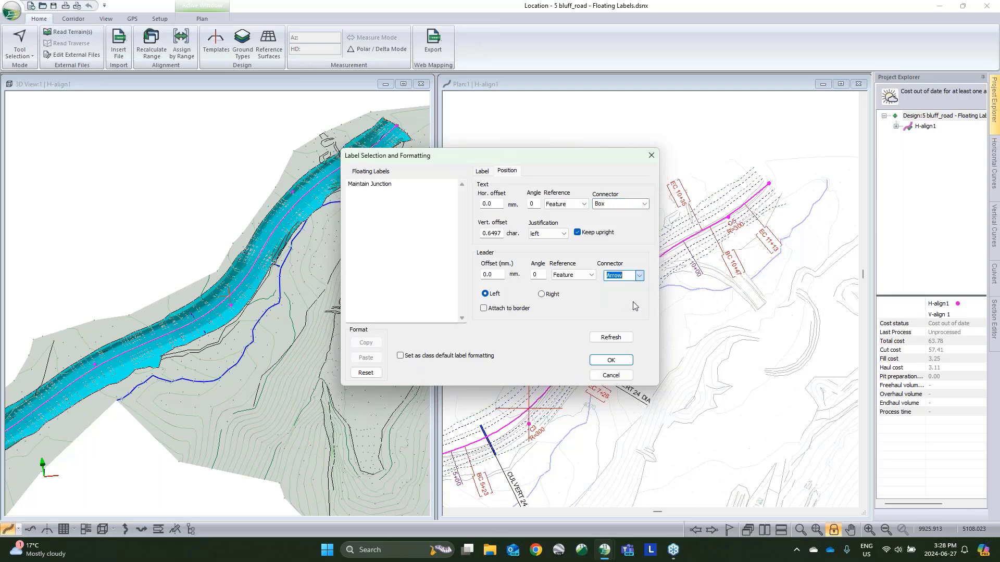
{"action": "left_click", "coordinate": [614, 360]}
{"action": "left_click_drag", "start_coordinate": [725, 265], "coordinate": [719, 320]}
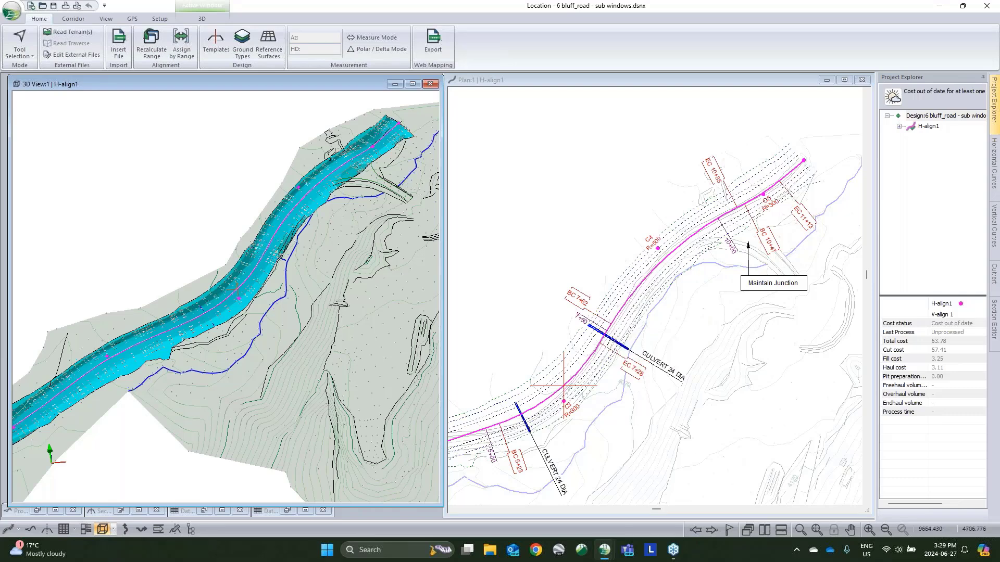
- Open the H-align1 Profile window at full size and bring the whole profile into view
{"action": "left_click", "coordinate": [36, 533]}
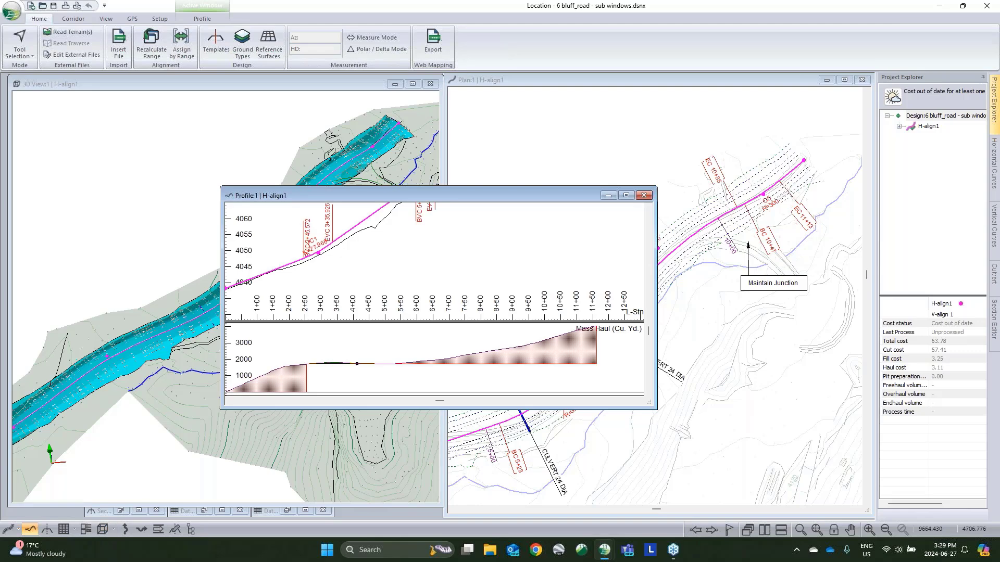
{"action": "left_click", "coordinate": [626, 196]}
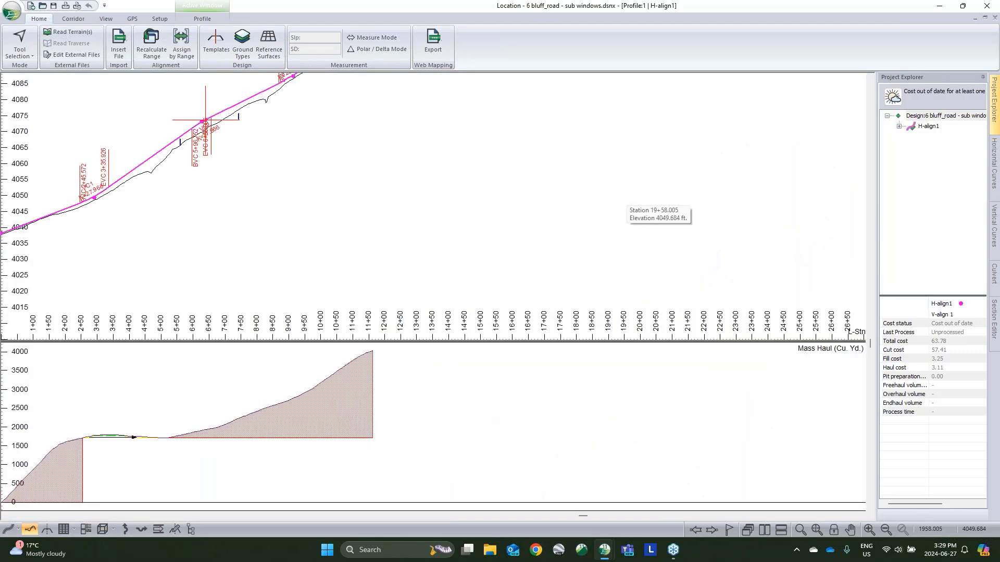
{"action": "middle_click_drag", "start_coordinate": [439, 240], "coordinate": [559, 245]}
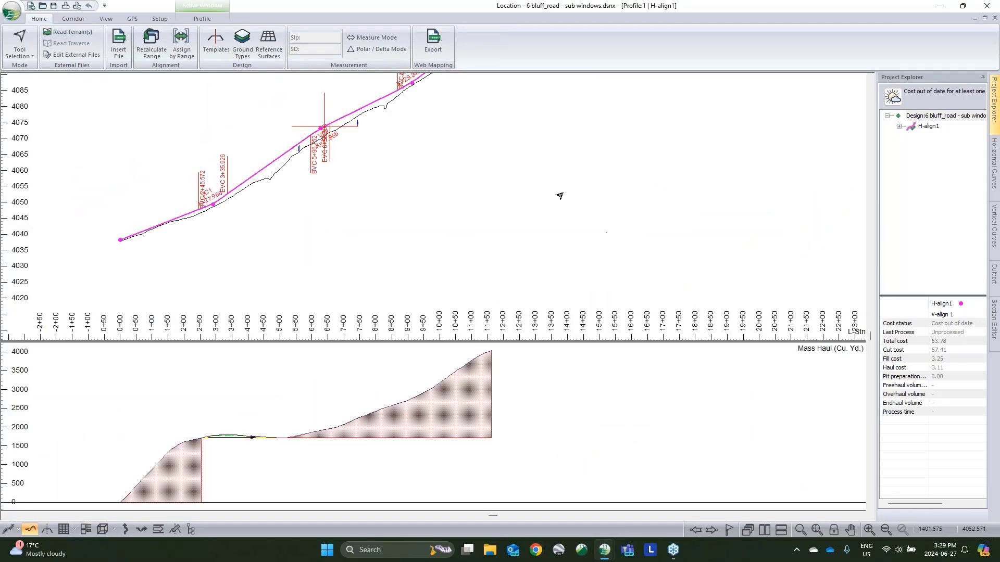
{"action": "middle_click_drag", "start_coordinate": [556, 200], "coordinate": [566, 254]}
{"action": "middle_click_drag", "start_coordinate": [552, 191], "coordinate": [629, 208]}
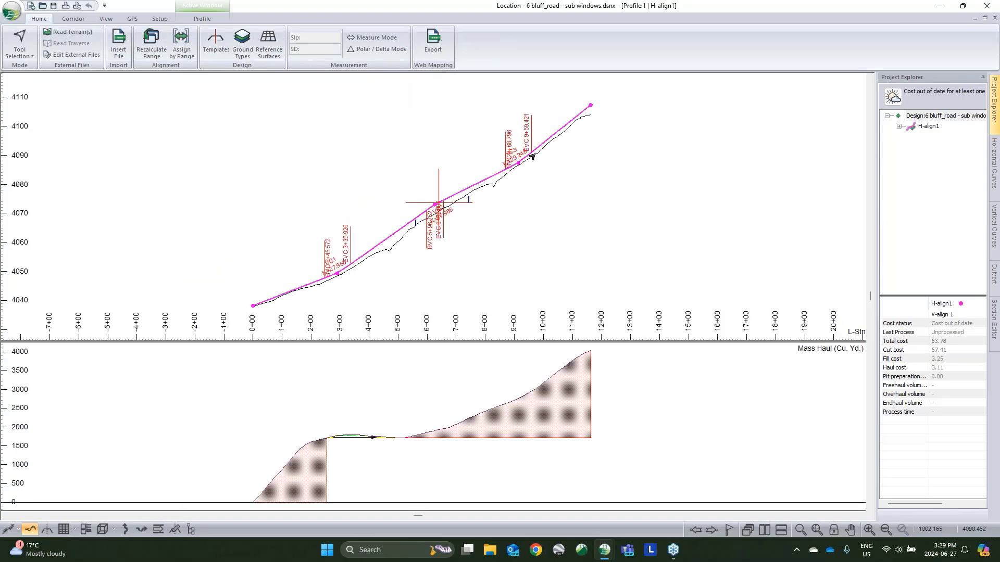
{"action": "middle_click_drag", "start_coordinate": [494, 203], "coordinate": [509, 198]}
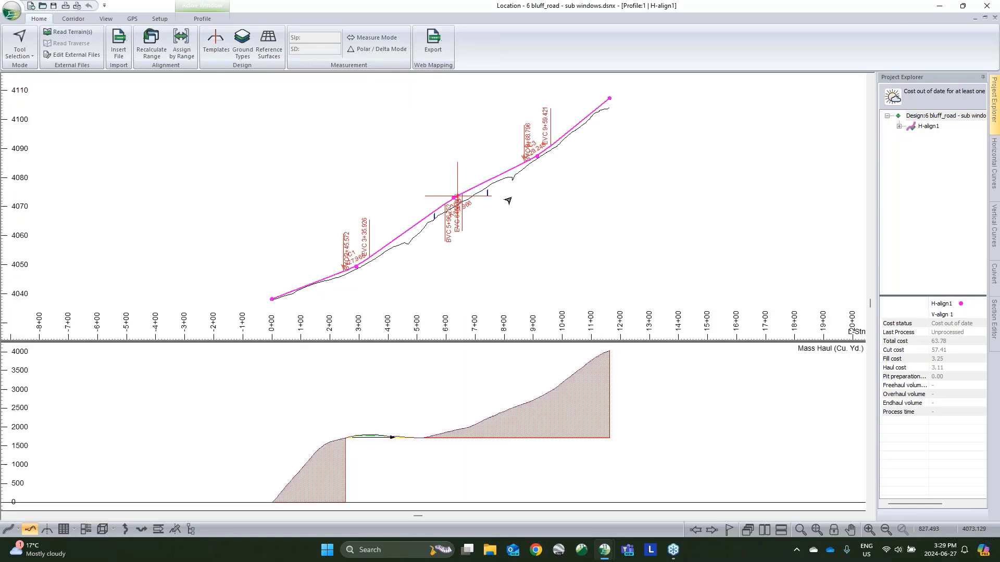
{"action": "right_click", "coordinate": [516, 264]}
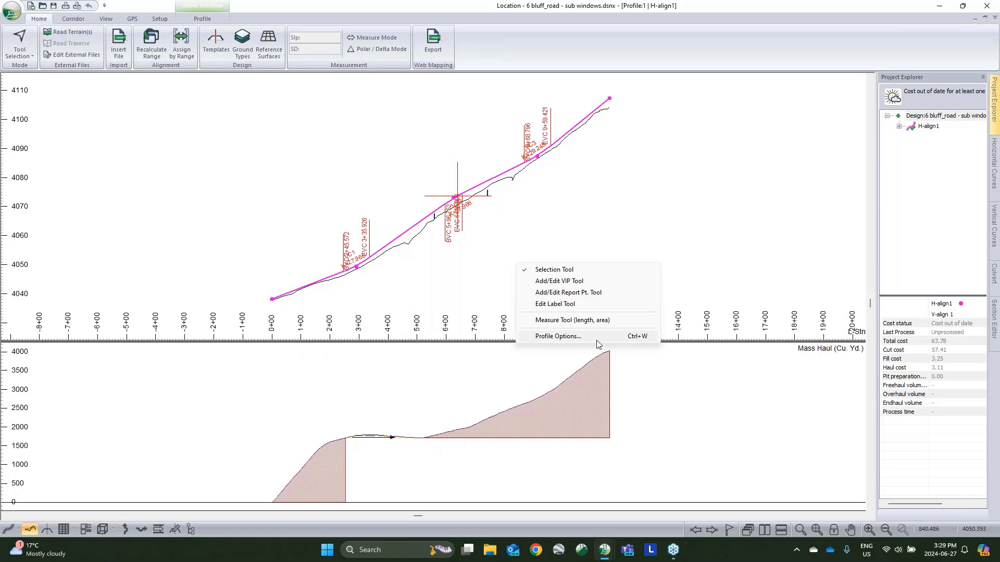
{"action": "left_click", "coordinate": [573, 338]}
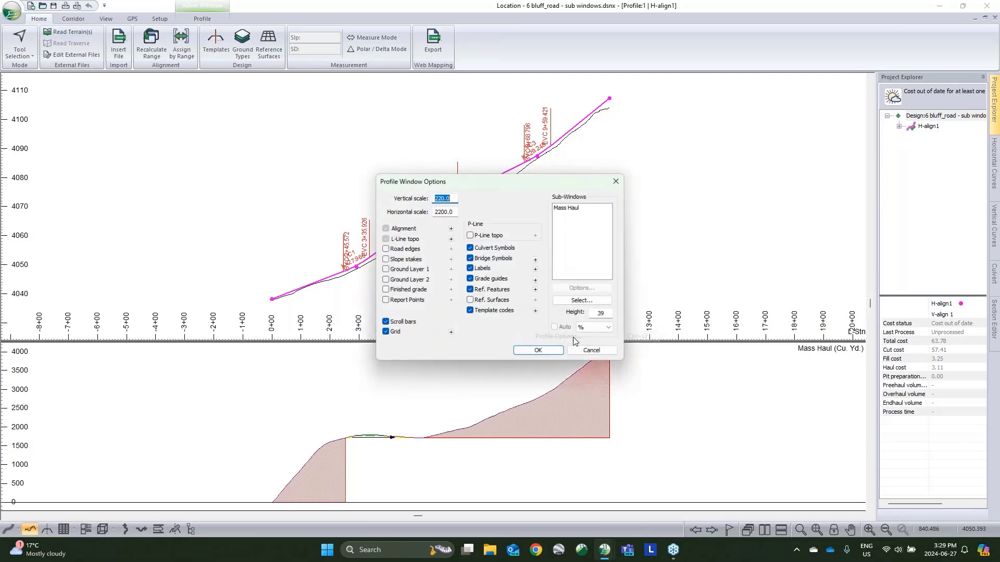
{"action": "left_click", "coordinate": [577, 301]}
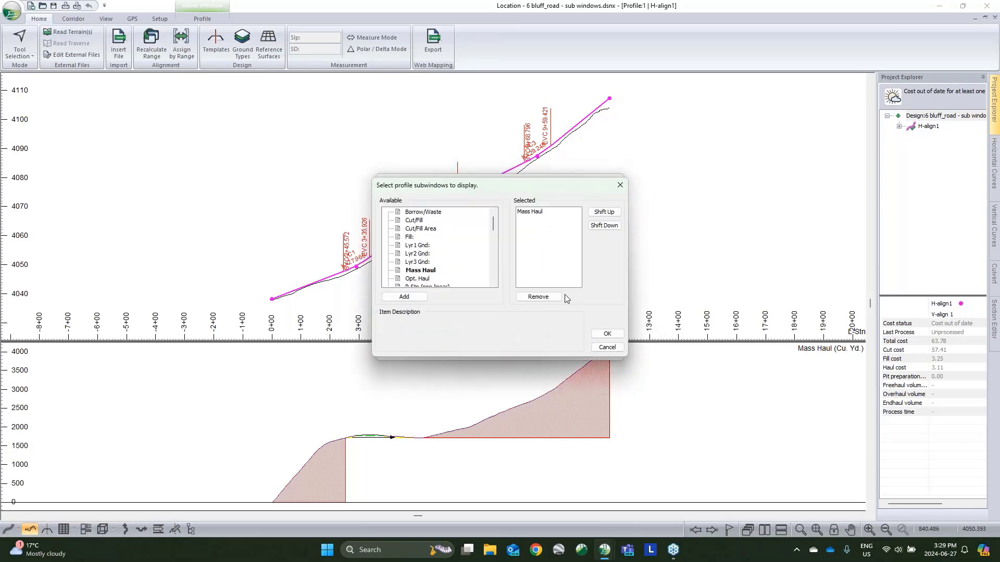
{"action": "left_click", "coordinate": [615, 348]}
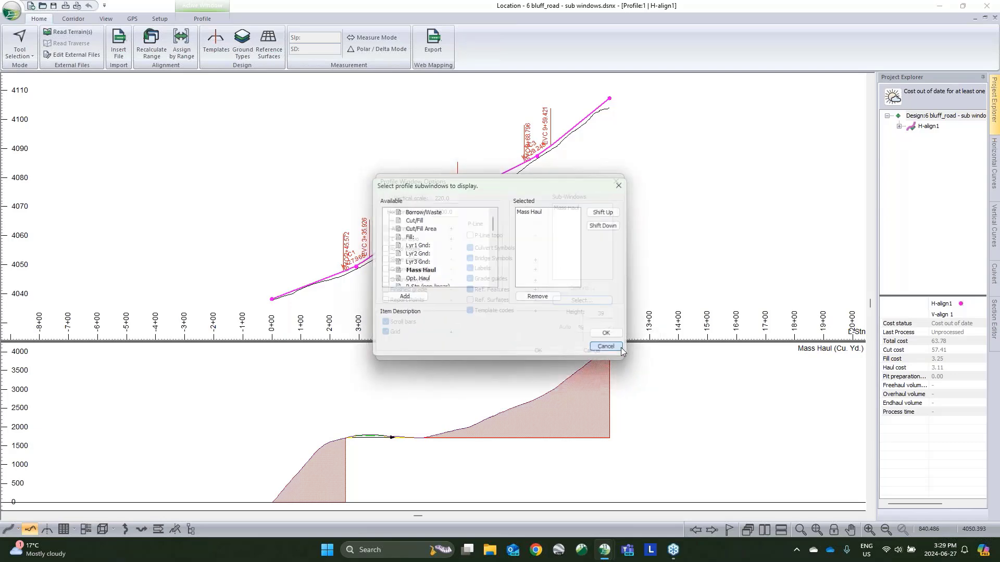
{"action": "left_click", "coordinate": [592, 350]}
- Add the Lyr1 Gnd and Lyr2 Gnd sub-windows to the profile display
{"action": "right_click", "coordinate": [669, 307]}
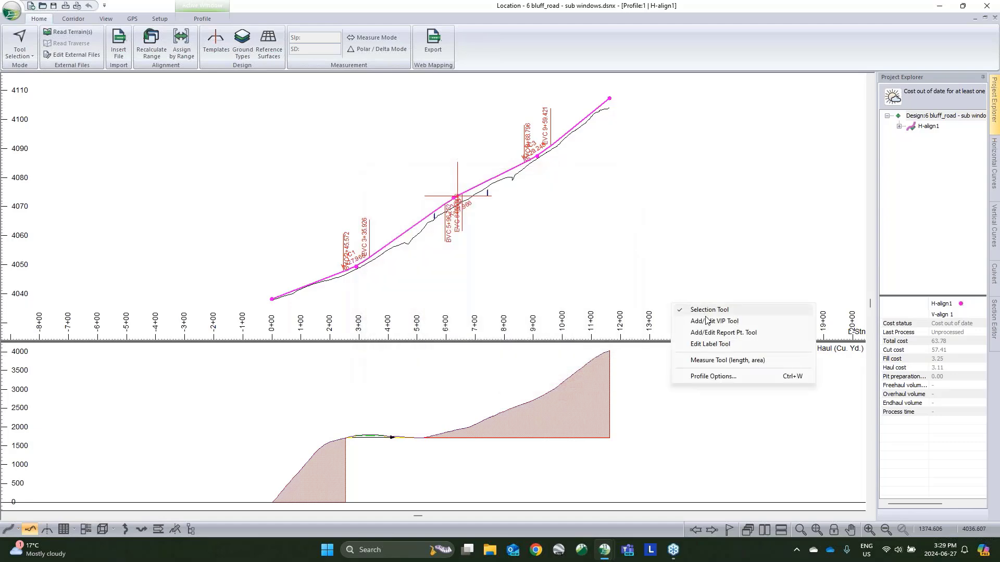
{"action": "left_click", "coordinate": [708, 382]}
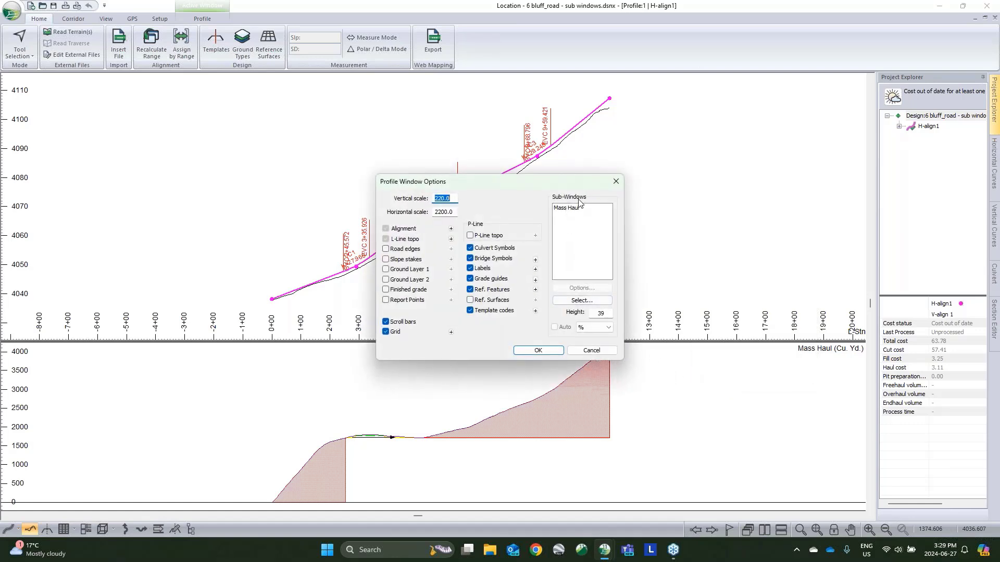
{"action": "left_click", "coordinate": [574, 303]}
{"action": "scroll", "coordinate": [422, 252], "scroll_direction": "down", "scroll_amount": 4}
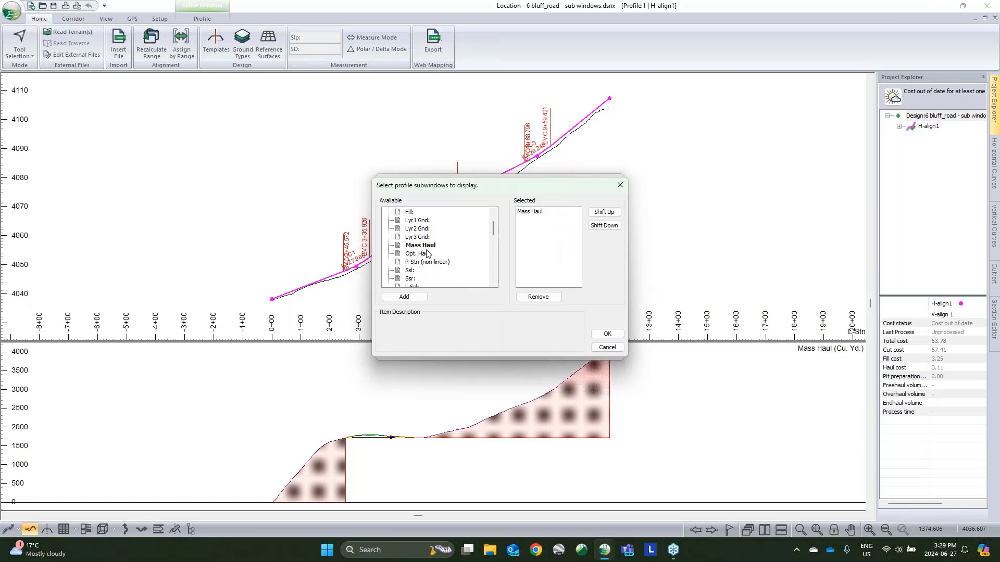
{"action": "scroll", "coordinate": [442, 268], "scroll_direction": "up", "scroll_amount": 3}
{"action": "scroll", "coordinate": [440, 266], "scroll_direction": "up", "scroll_amount": 3}
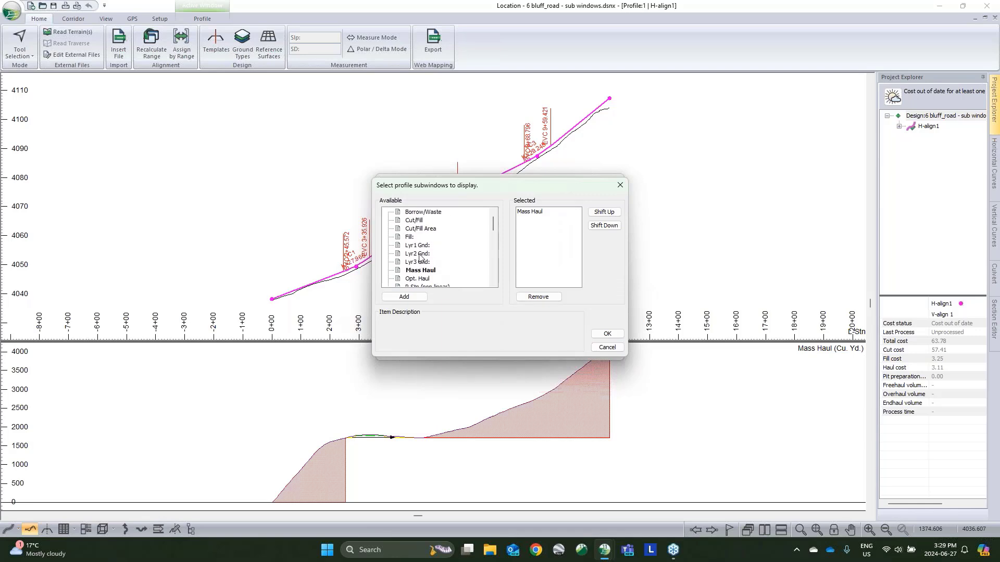
{"action": "double_click", "coordinate": [421, 246]}
{"action": "double_click", "coordinate": [420, 254]}
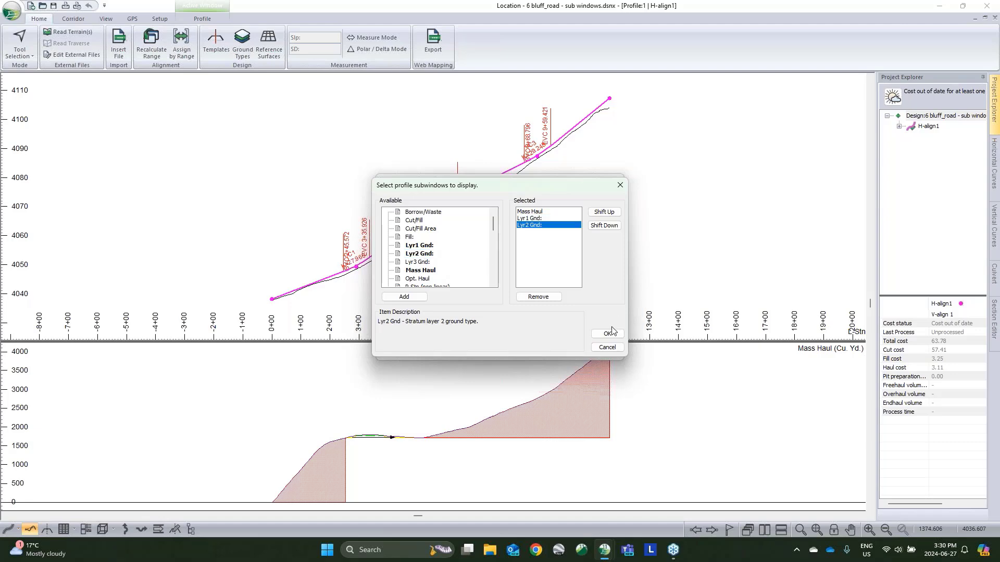
{"action": "left_click", "coordinate": [608, 335]}
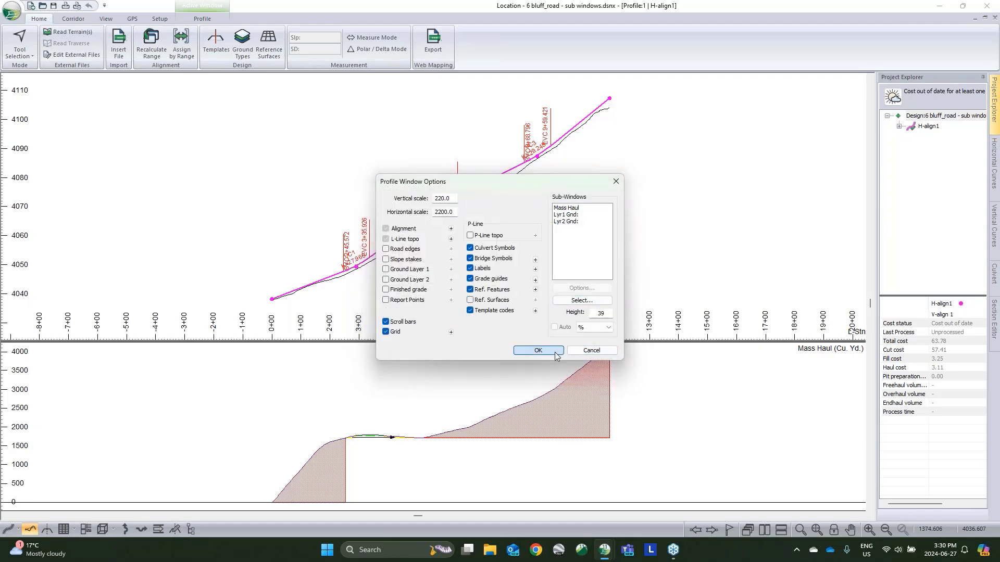
{"action": "left_click", "coordinate": [538, 350]}
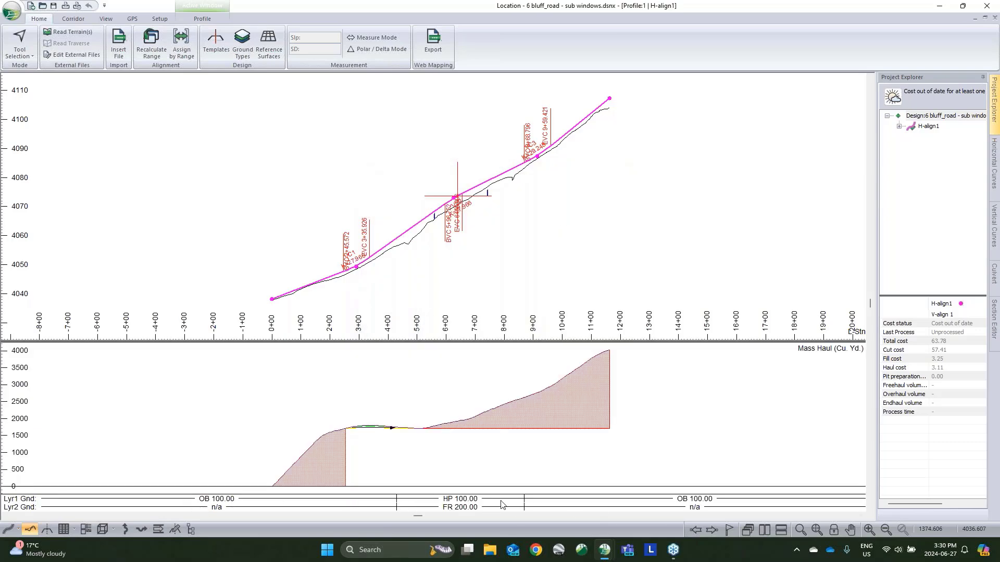
- Reorder the profile sub-windows so that Mass Haul sits below Lyr1 Gnd and Lyr2 Gnd
{"action": "right_click", "coordinate": [549, 261]}
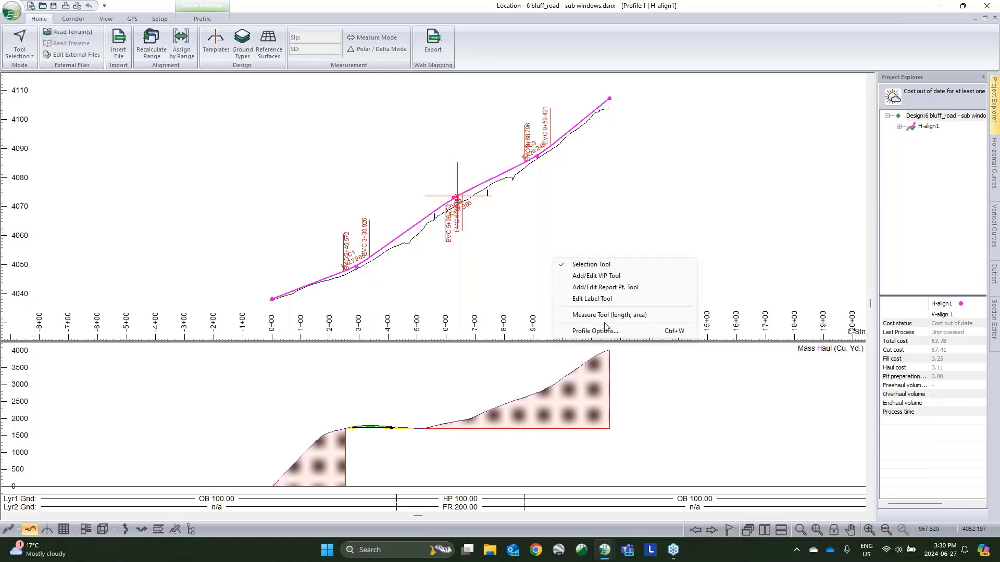
{"action": "left_click", "coordinate": [605, 328]}
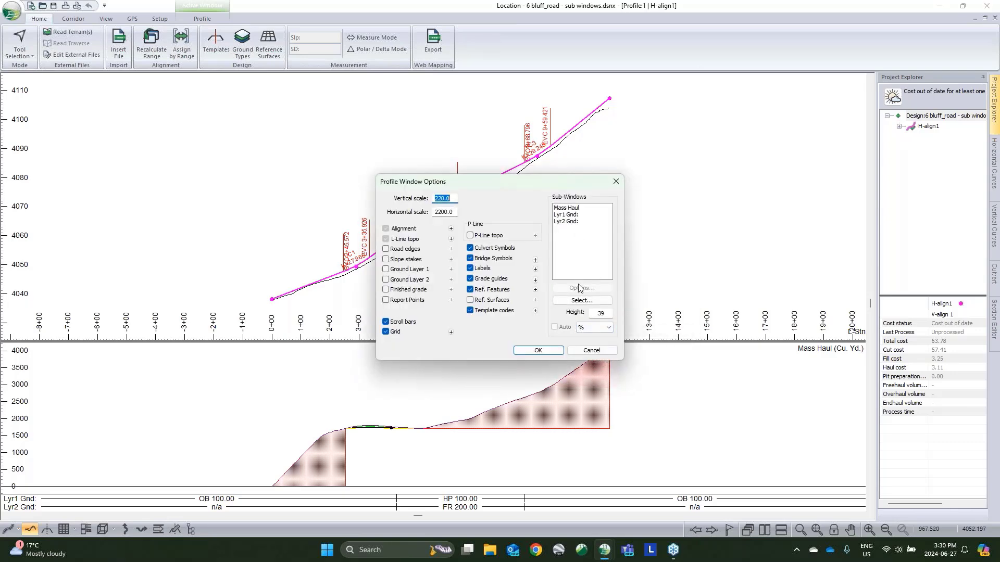
{"action": "left_click", "coordinate": [581, 301]}
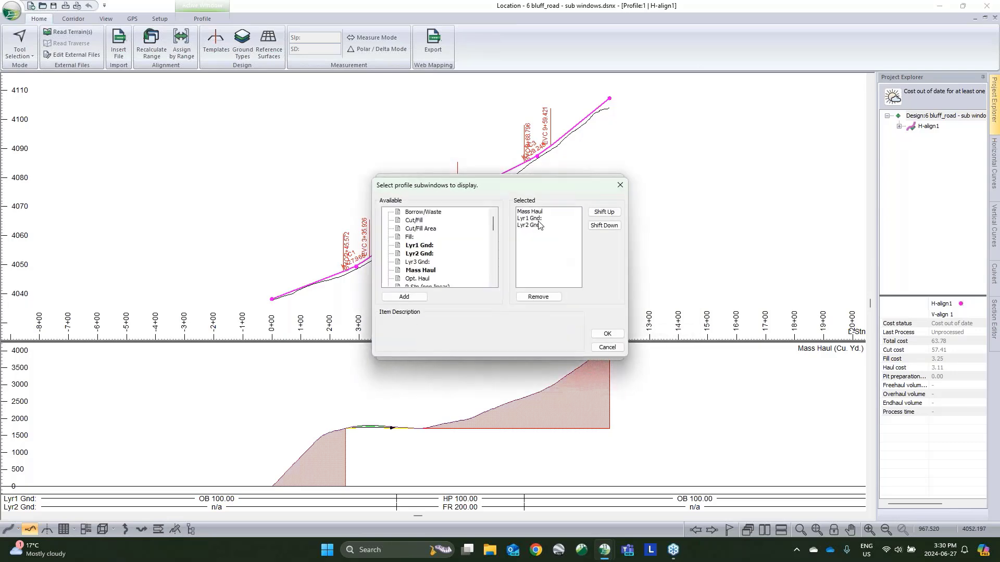
{"action": "left_click", "coordinate": [544, 218]}
{"action": "left_click", "coordinate": [544, 212]}
{"action": "left_click", "coordinate": [604, 225]}
{"action": "left_click", "coordinate": [604, 226]}
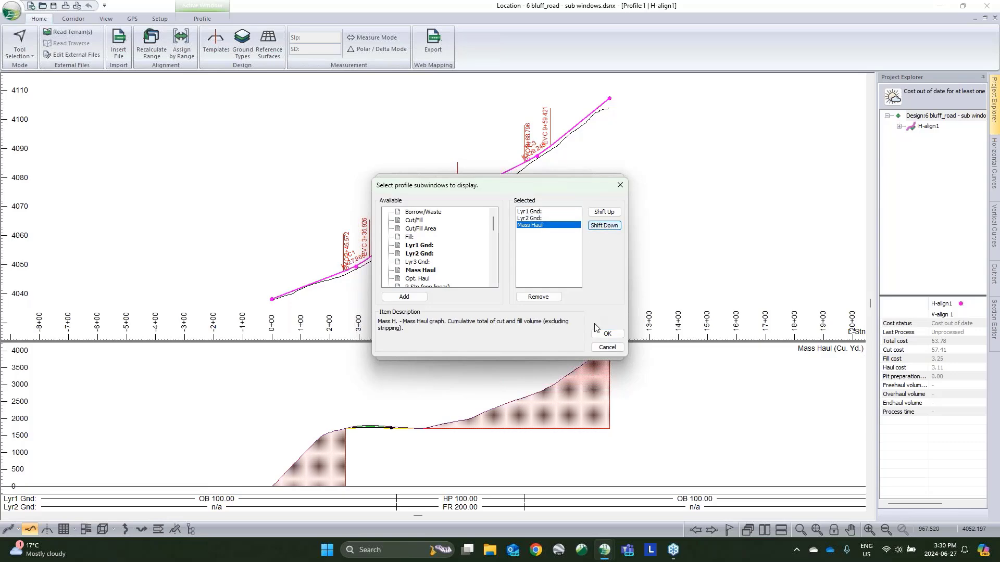
{"action": "left_click", "coordinate": [607, 335]}
{"action": "left_click", "coordinate": [554, 351]}
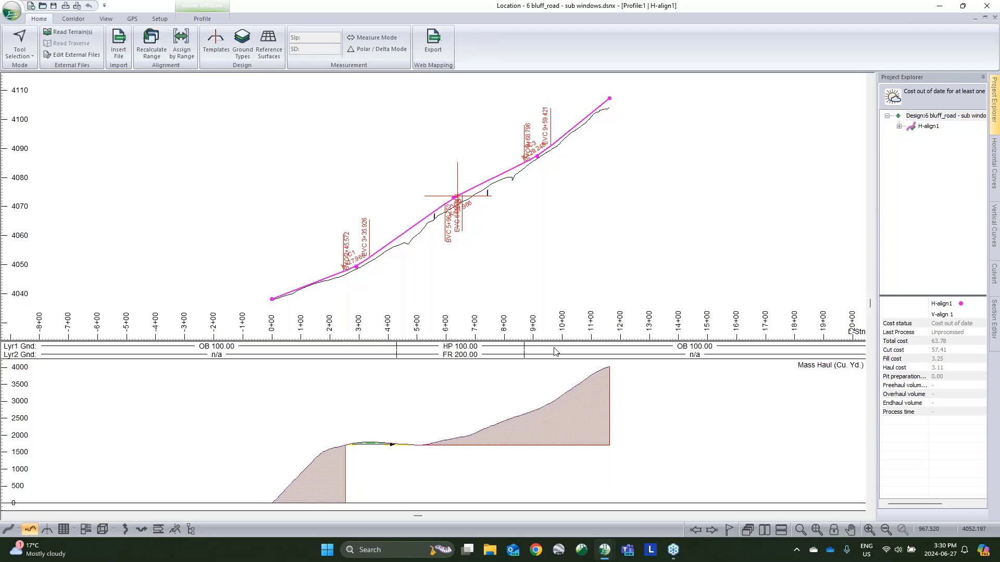
- Add the Custom Label - 1 sub-window to the profile display and order it above Lyr1 Gnd, Lyr2 Gnd and Mass Haul
{"action": "right_click", "coordinate": [537, 296]}
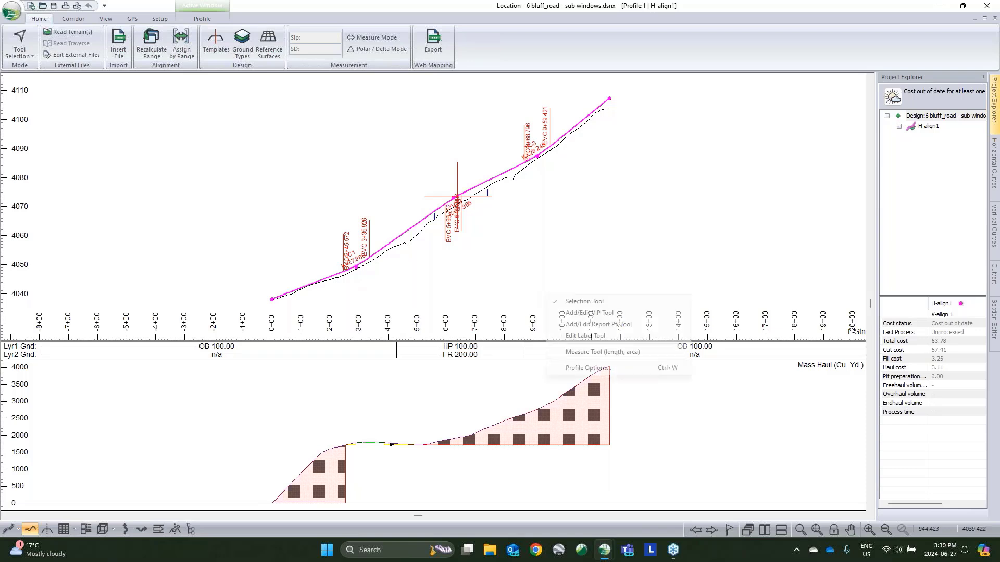
{"action": "left_click", "coordinate": [602, 368]}
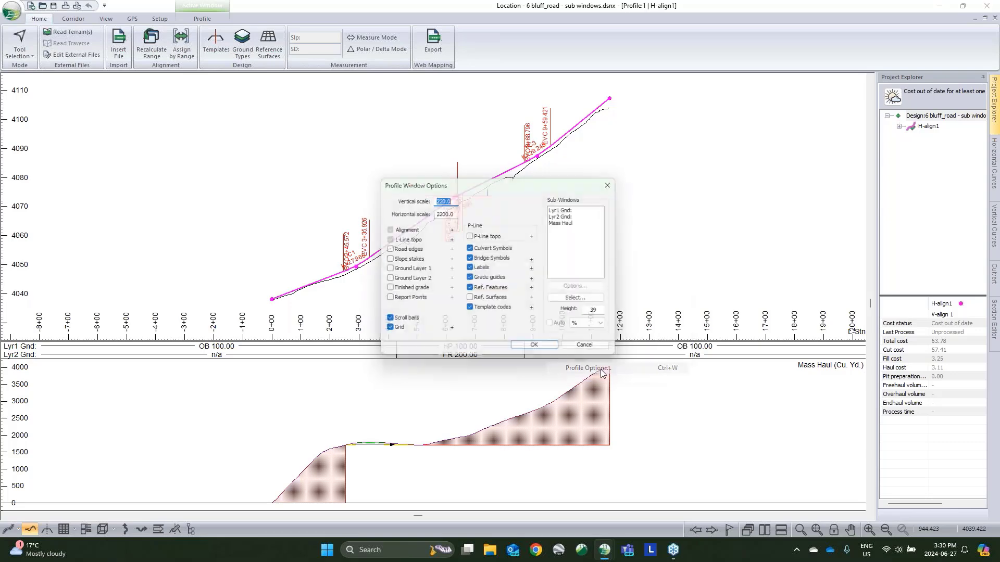
{"action": "left_click", "coordinate": [578, 302]}
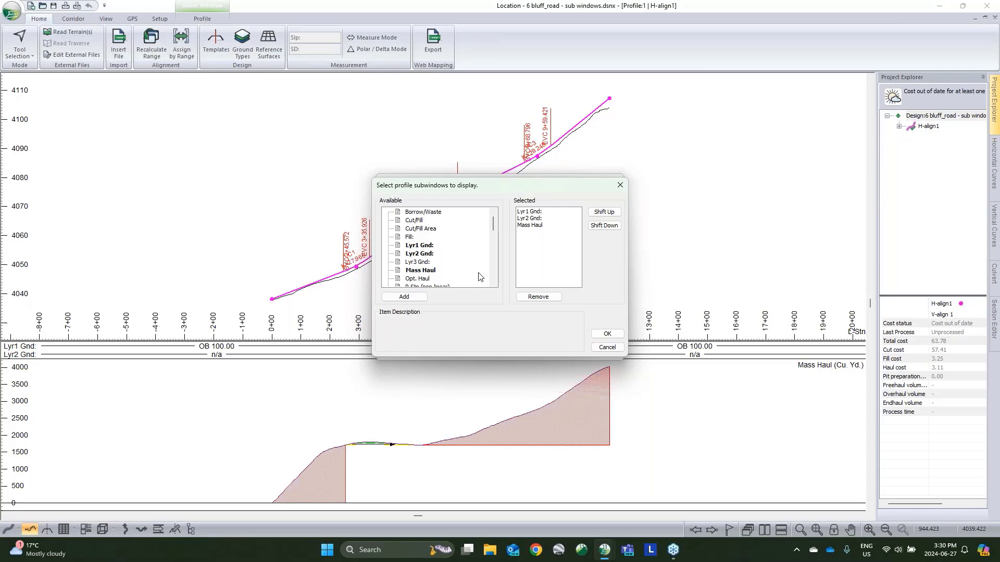
{"action": "scroll", "coordinate": [469, 268], "scroll_direction": "down", "scroll_amount": 5}
{"action": "scroll", "coordinate": [448, 264], "scroll_direction": "down", "scroll_amount": 5}
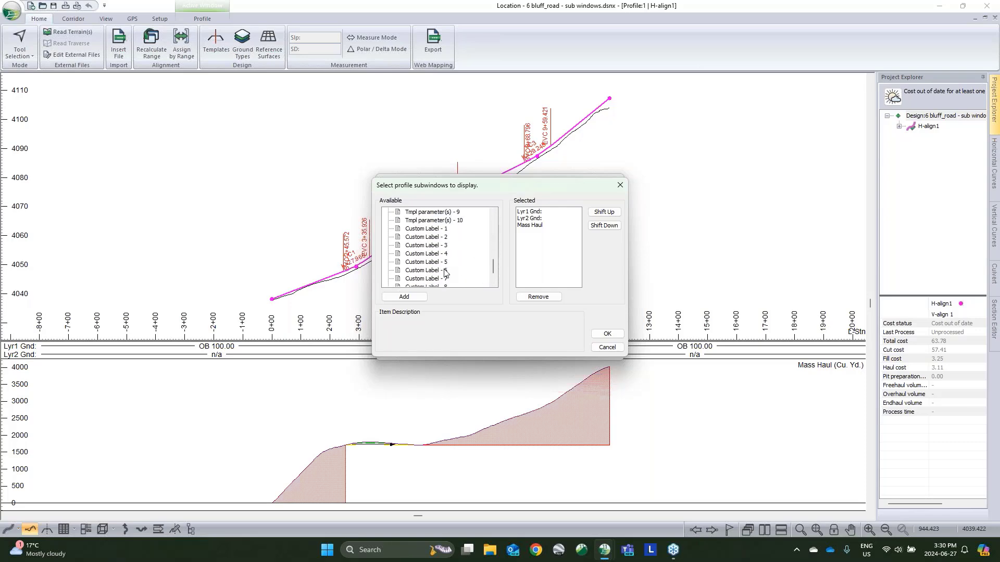
{"action": "left_click", "coordinate": [416, 231]}
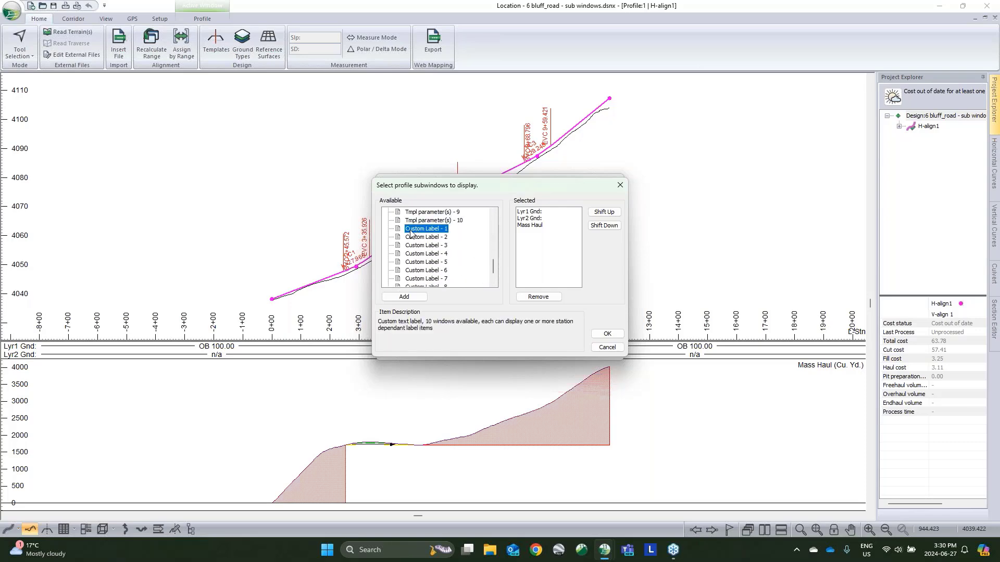
{"action": "double_click", "coordinate": [416, 230]}
{"action": "left_click", "coordinate": [606, 212]}
{"action": "left_click", "coordinate": [606, 212]}
{"action": "left_click", "coordinate": [606, 213]}
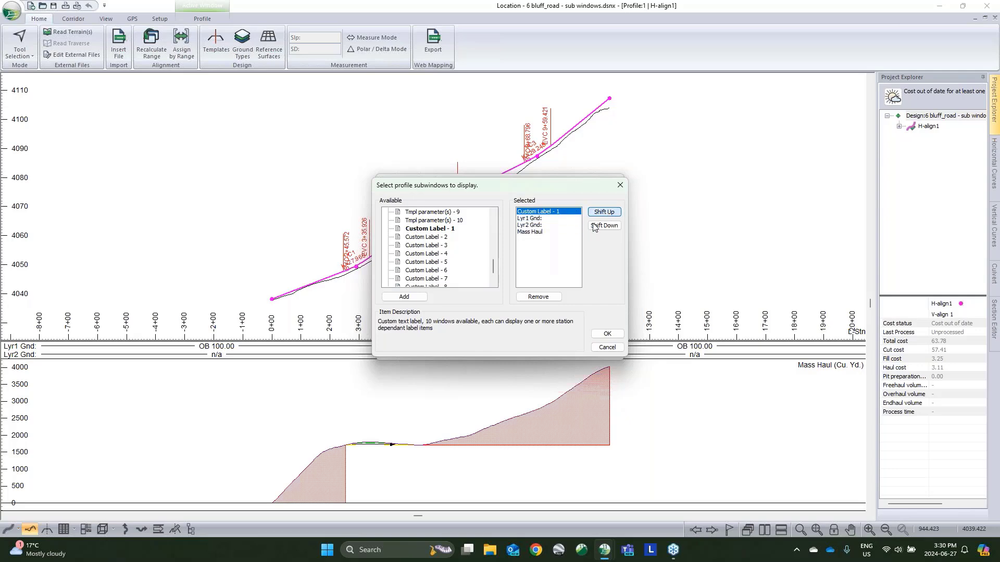
{"action": "left_click", "coordinate": [607, 334]}
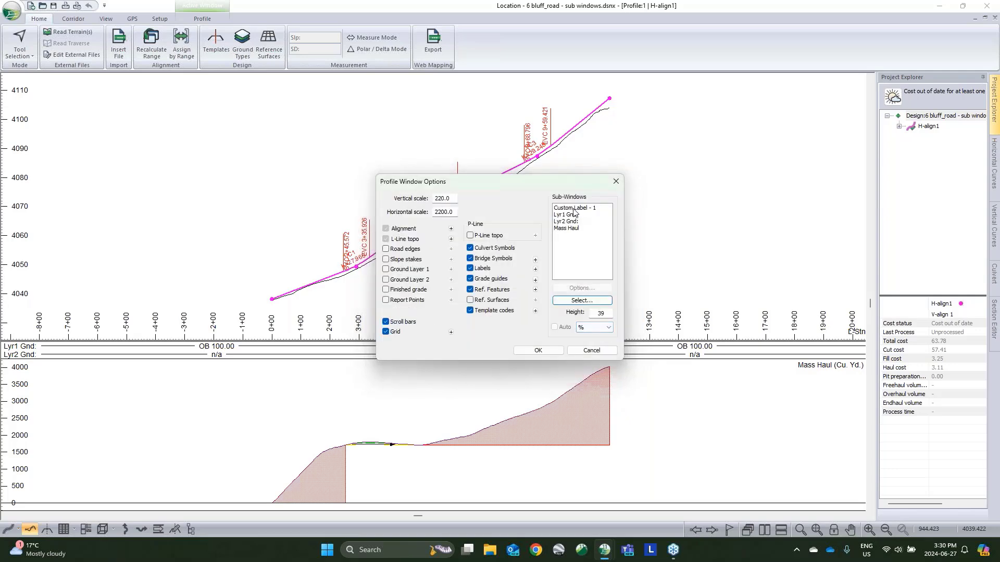
- Give the Custom Label - 1 sub-window the description Cut Depth and add the L-line attribute Cut Dp. as its item
{"action": "left_click", "coordinate": [573, 208]}
{"action": "left_click", "coordinate": [583, 289]}
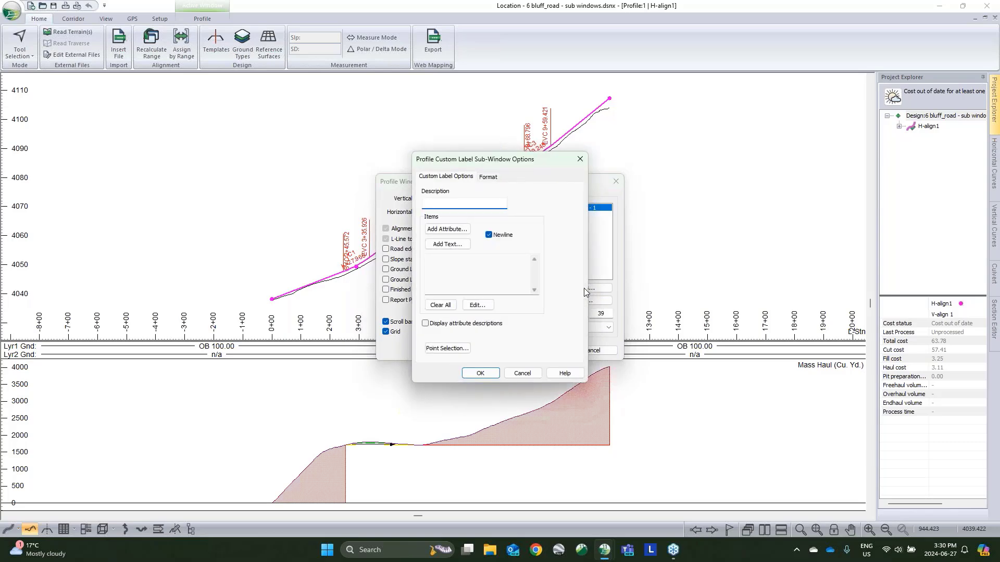
{"action": "type", "text": "Cut Depth"}
{"action": "left_click", "coordinate": [446, 229]}
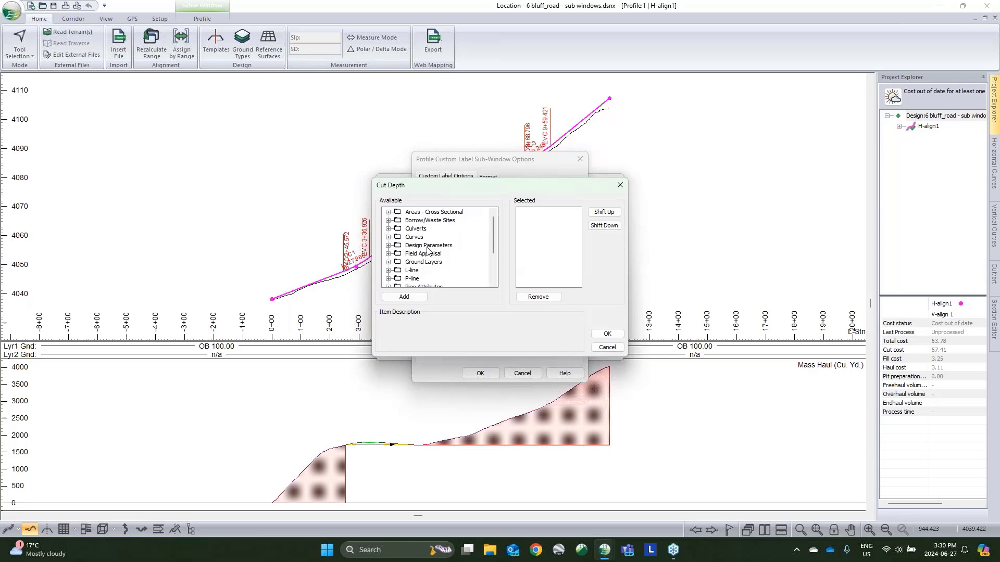
{"action": "left_click", "coordinate": [388, 271]}
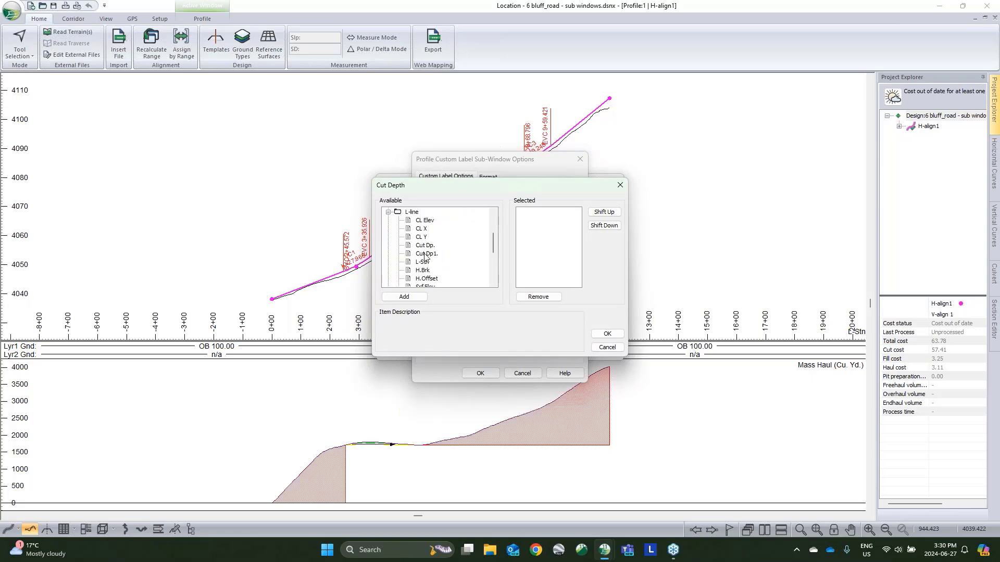
{"action": "double_click", "coordinate": [425, 245]}
{"action": "left_click", "coordinate": [605, 335]}
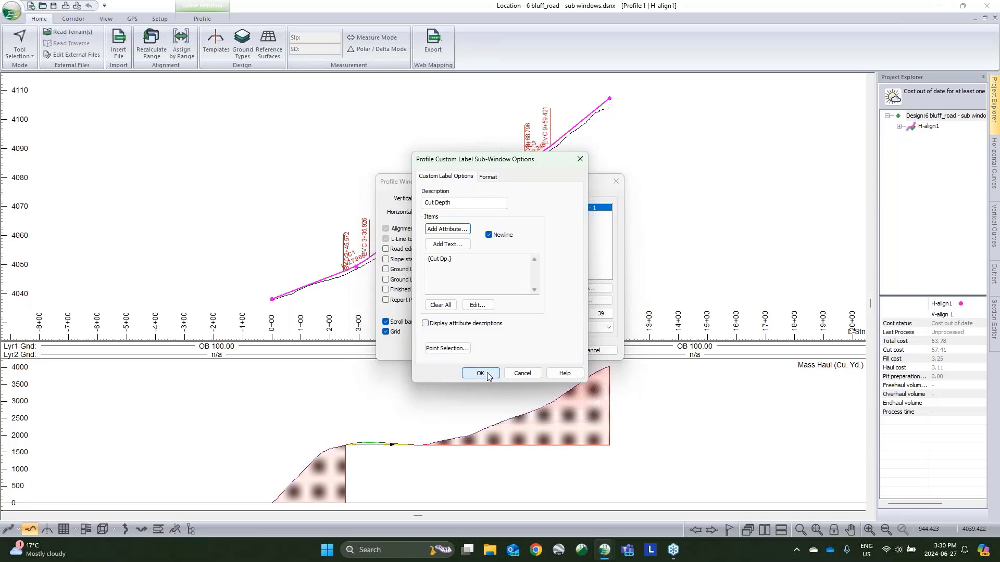
- Use Auto interval points 2 (250 ft) as the Cut Depth label's point type and apply the profile window options
{"action": "left_click", "coordinate": [453, 348]}
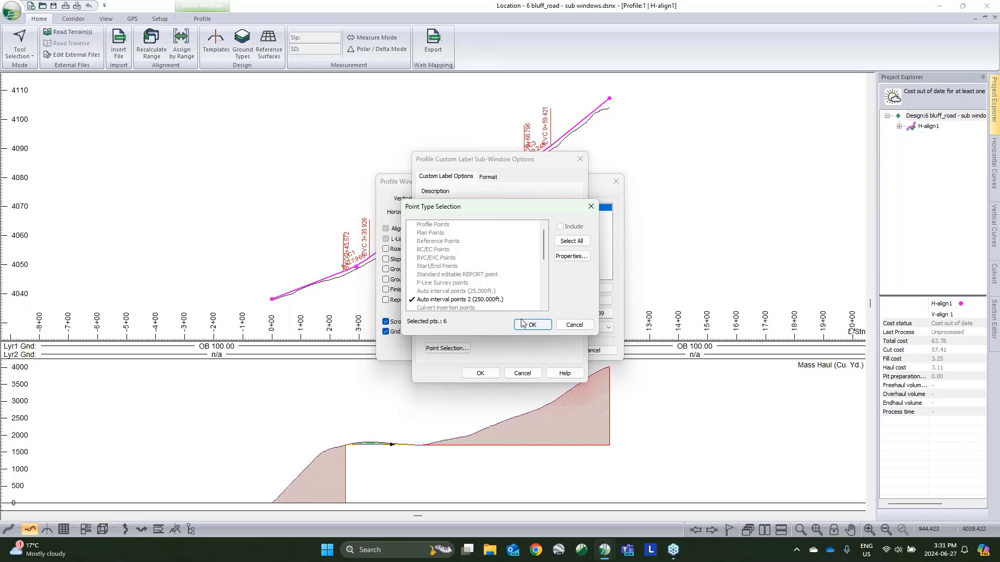
{"action": "left_click", "coordinate": [446, 301]}
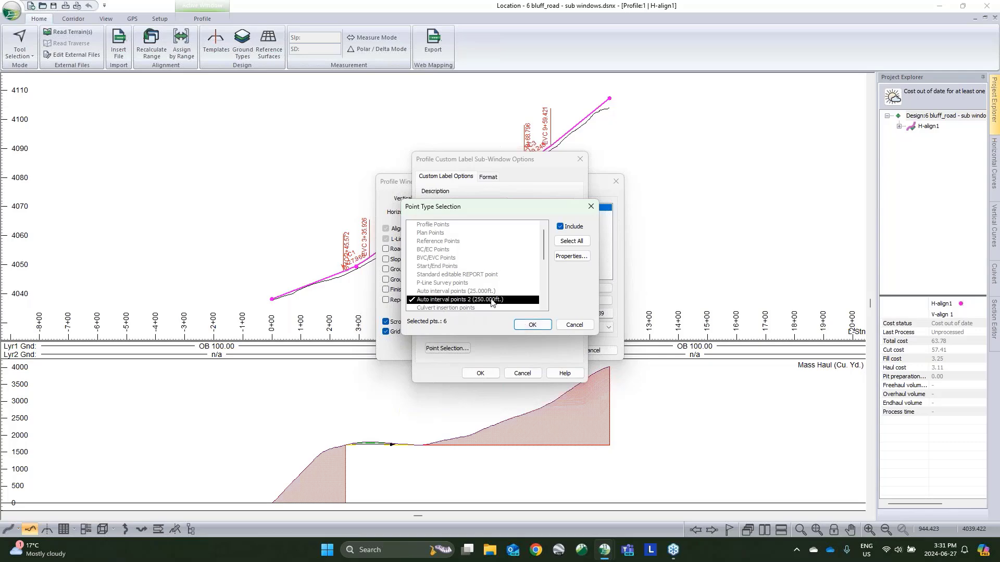
{"action": "left_click", "coordinate": [532, 326]}
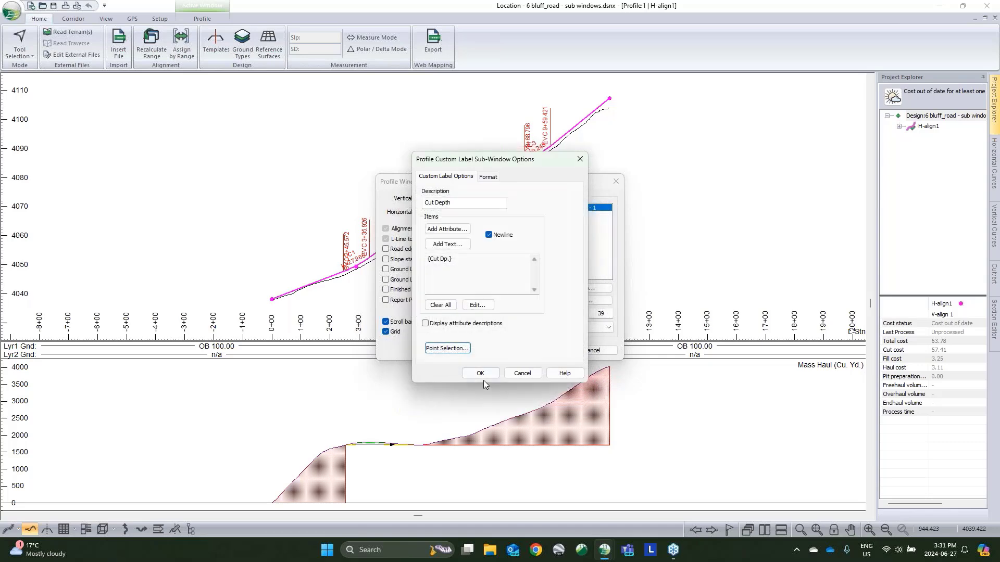
{"action": "left_click", "coordinate": [485, 374]}
{"action": "left_click", "coordinate": [538, 351]}
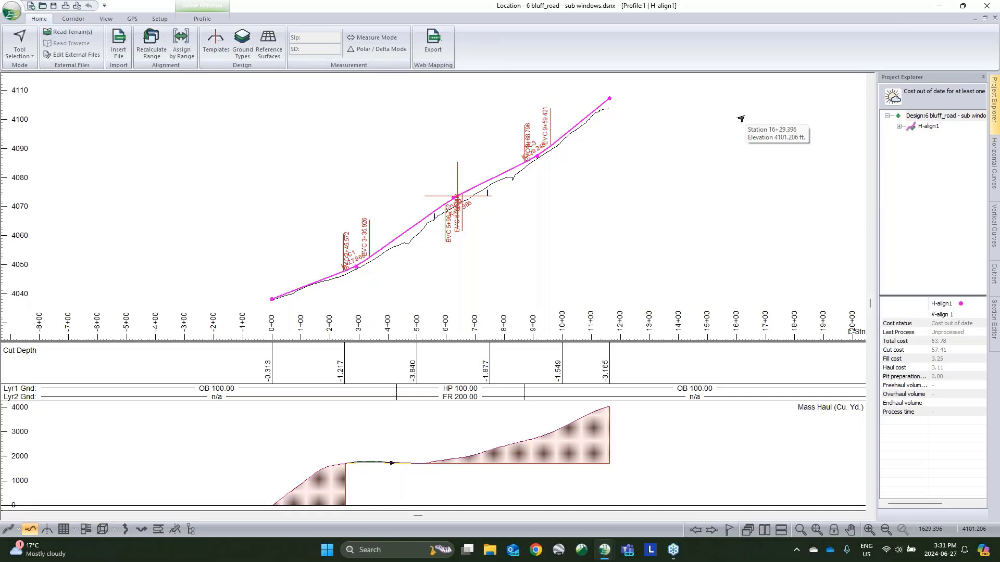
- Review the custom label options and the height, font and line type format settings of the Cut Depth sub-window
{"action": "right_click", "coordinate": [594, 369]}
{"action": "left_click", "coordinate": [623, 441]}
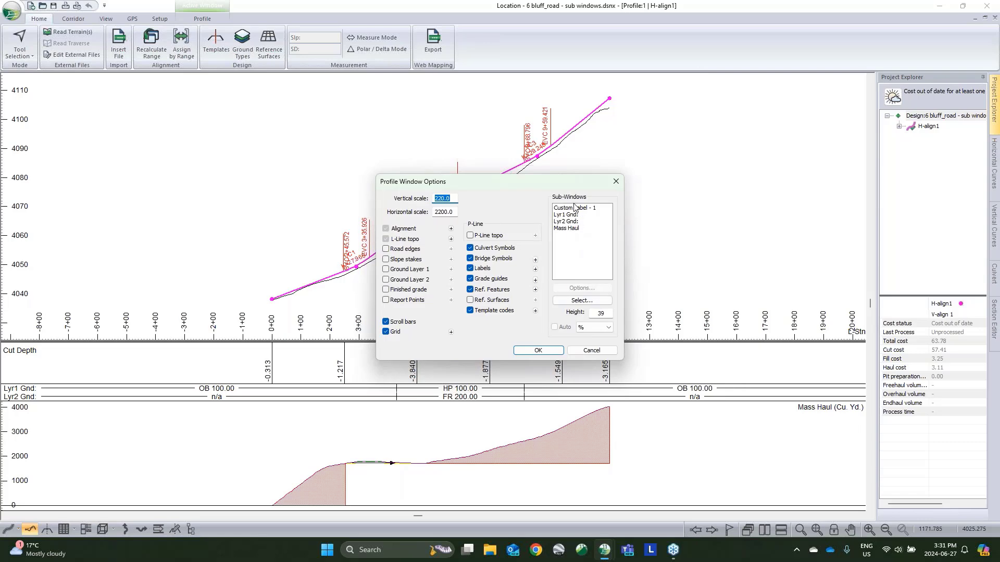
{"action": "left_click", "coordinate": [575, 208]}
{"action": "left_click", "coordinate": [582, 288]}
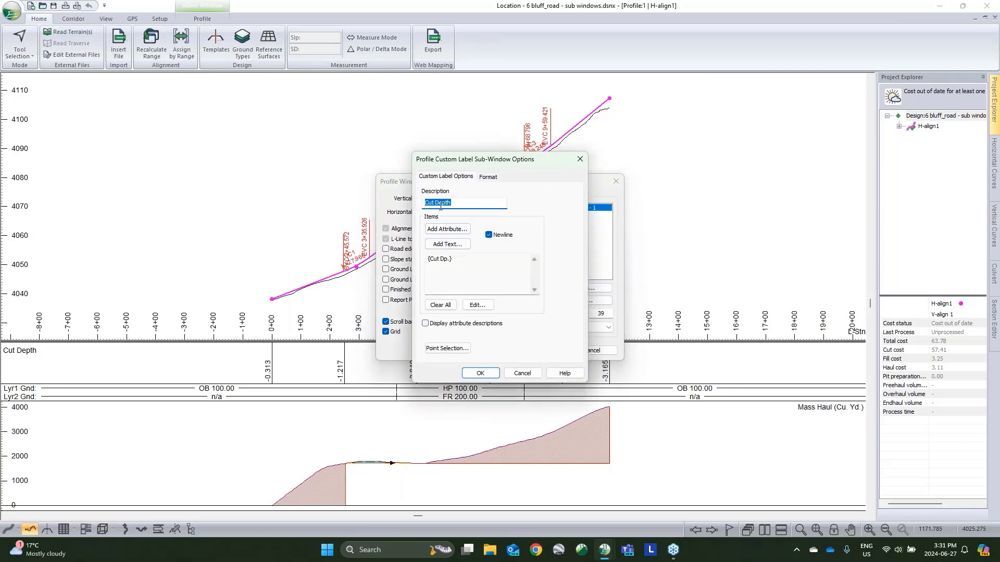
{"action": "left_click", "coordinate": [488, 178]}
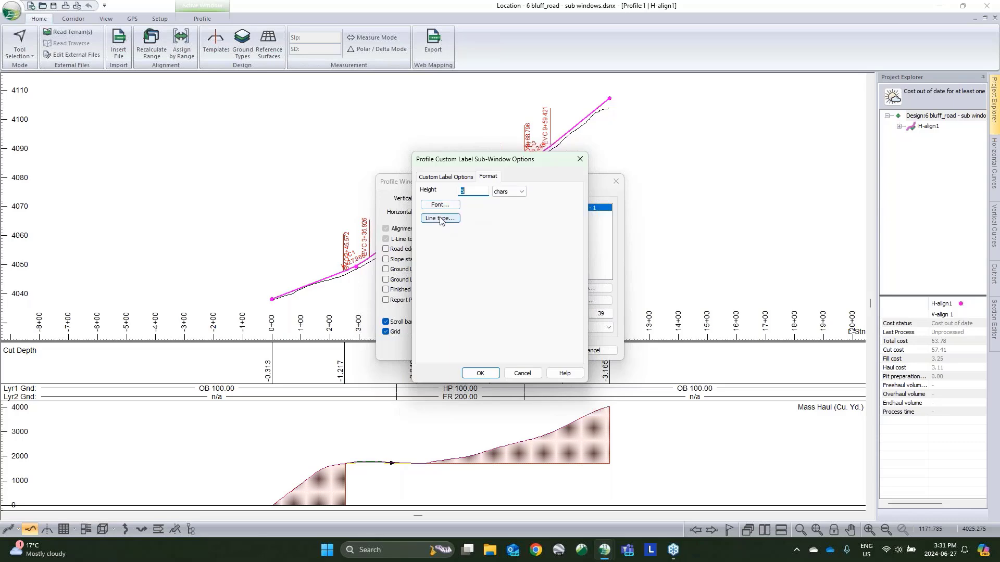
{"action": "left_click", "coordinate": [522, 373]}
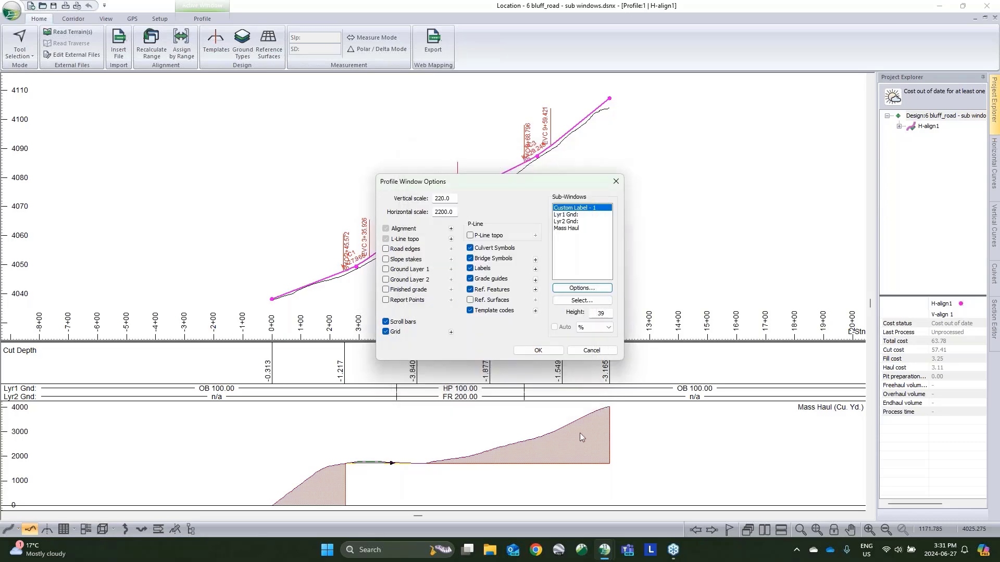
{"action": "left_click", "coordinate": [591, 350]}
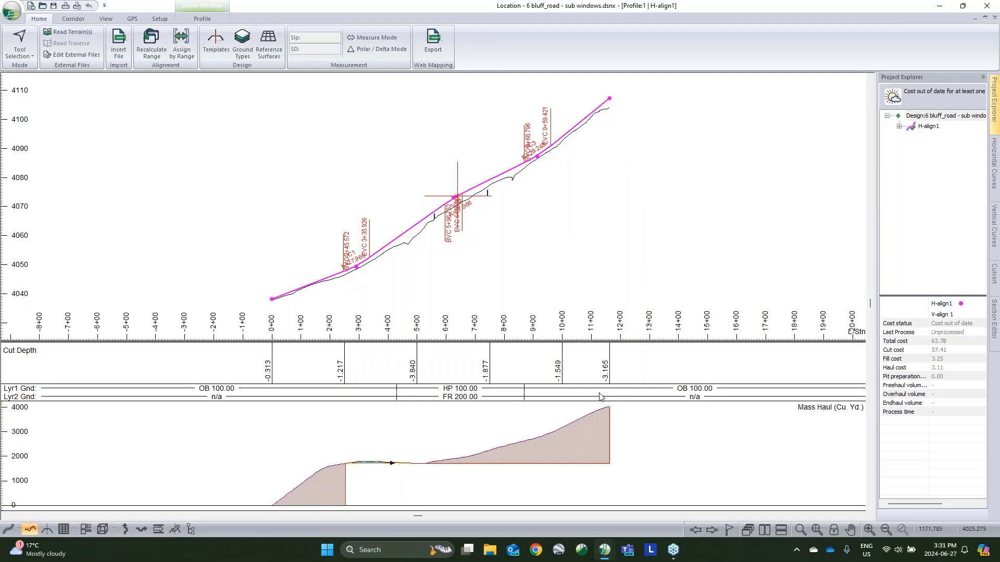
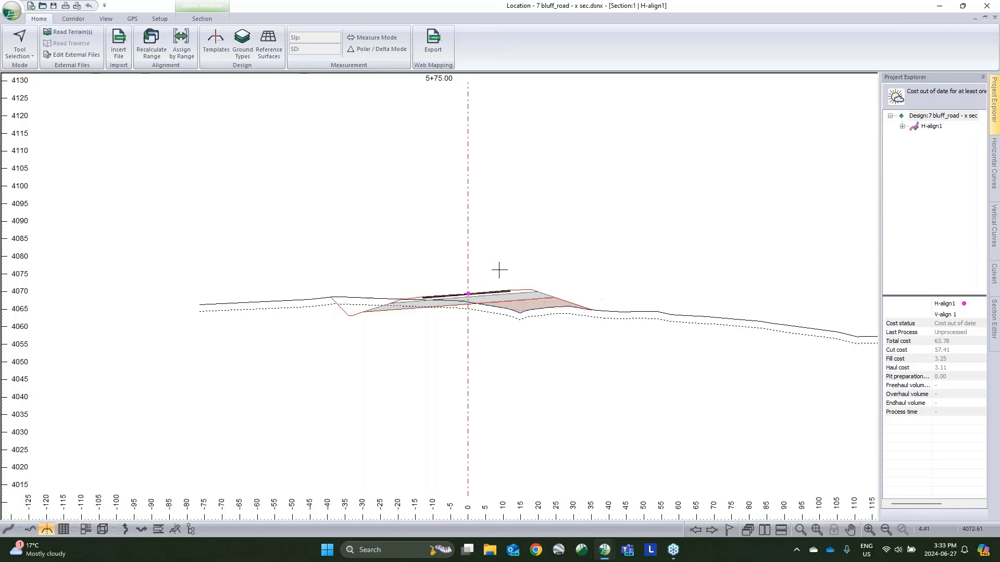
- Turn on label display for the SG - Subgrade material surface in the cross section's template display format
{"action": "right_click", "coordinate": [590, 229]}
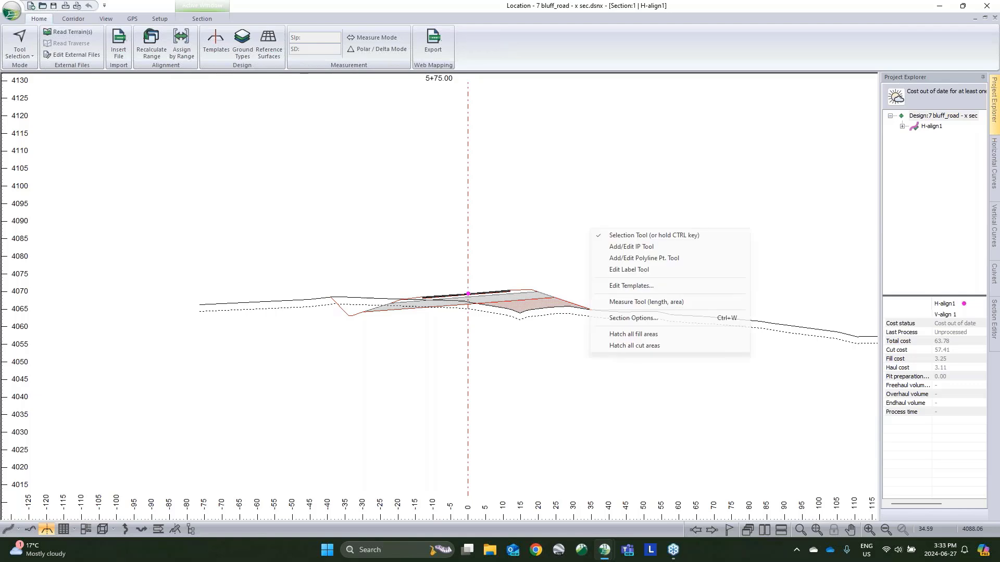
{"action": "left_click", "coordinate": [633, 318]}
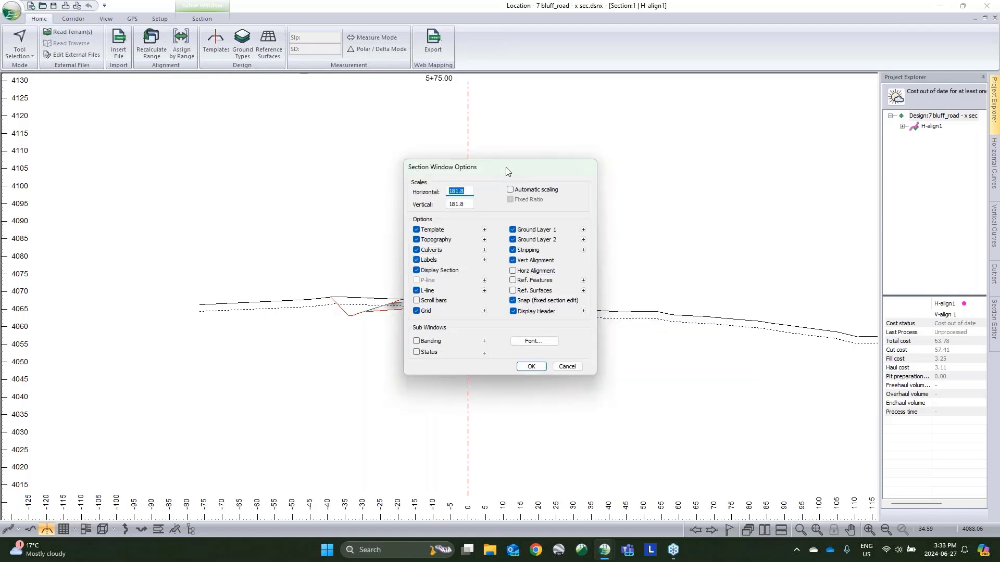
{"action": "left_click_drag", "start_coordinate": [505, 170], "coordinate": [729, 131]}
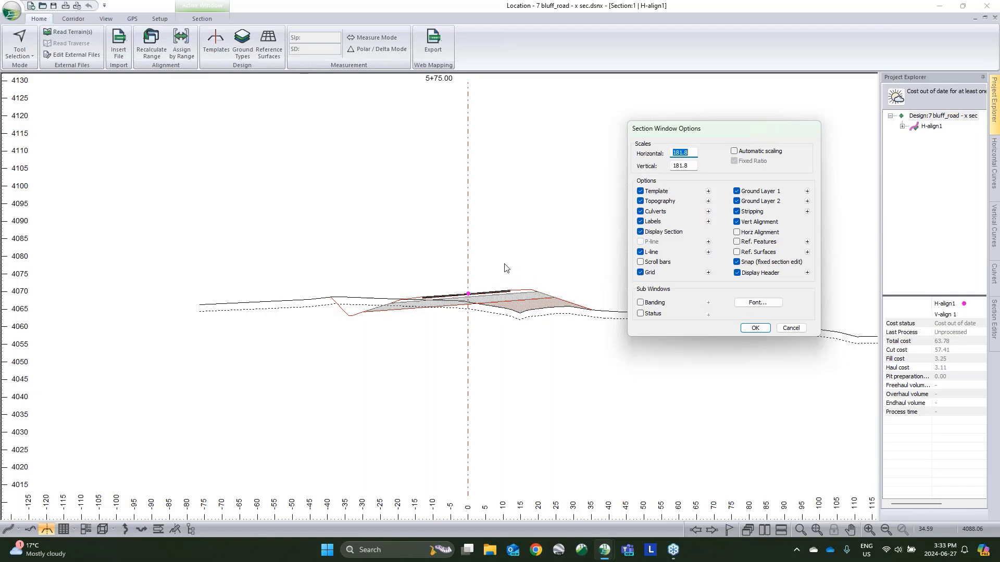
{"action": "left_click", "coordinate": [708, 222]}
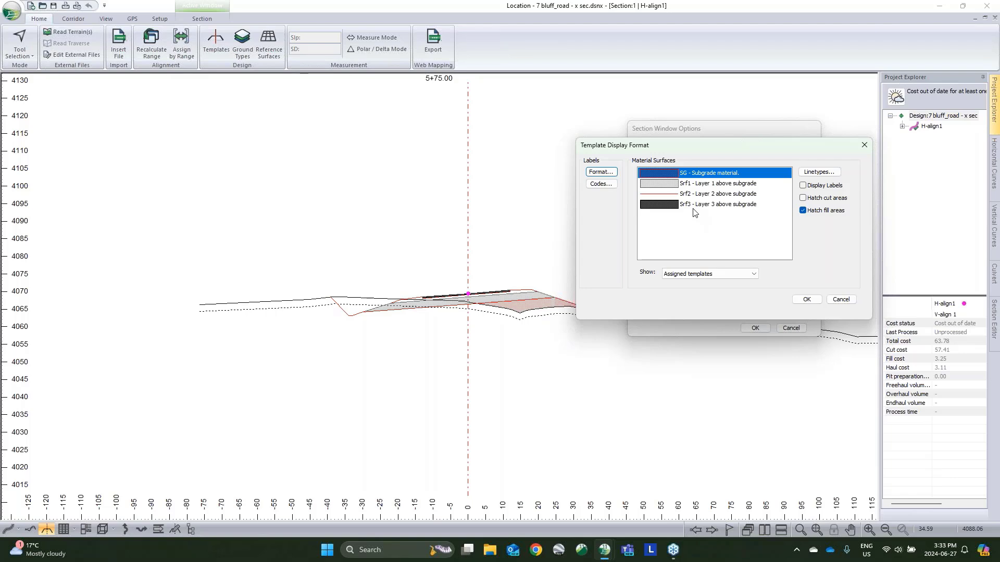
{"action": "left_click", "coordinate": [707, 177]}
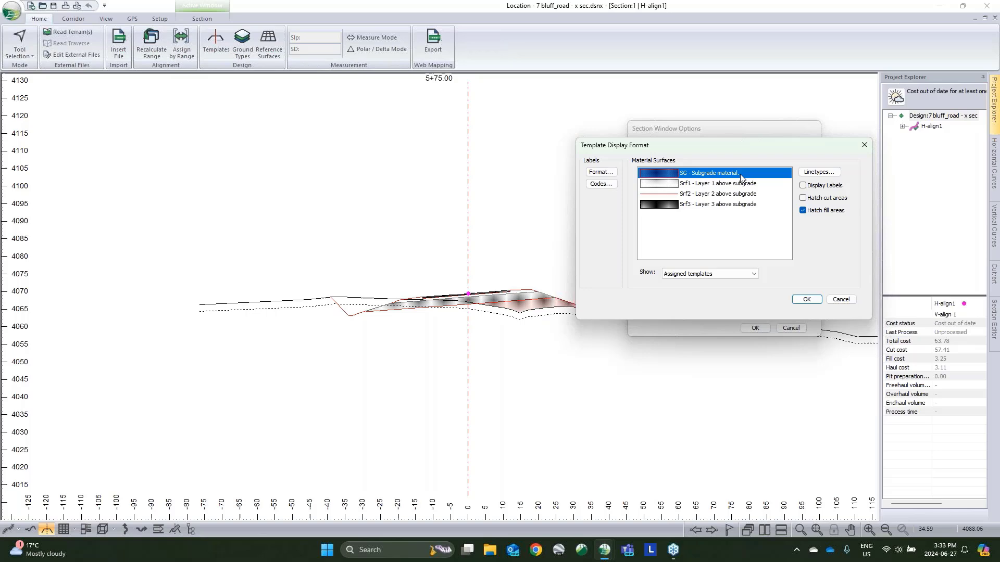
{"action": "left_click", "coordinate": [803, 186]}
{"action": "left_click", "coordinate": [806, 299]}
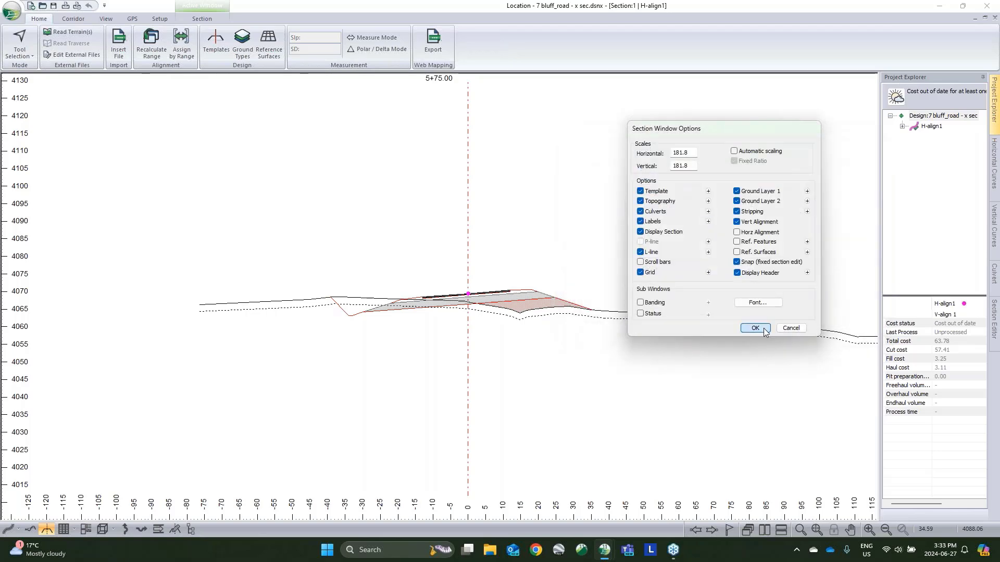
{"action": "left_click", "coordinate": [756, 328]}
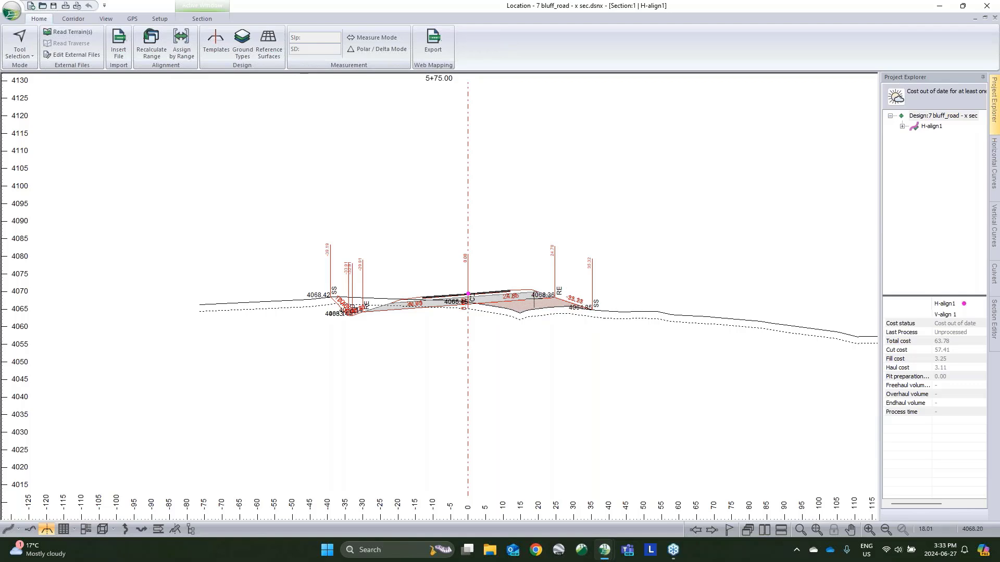
- Limit the section's template labels to Slope by turning off Elevations, Horizontal Offset, both feature name labels, Point Codes and Slope Dist
{"action": "right_click", "coordinate": [585, 239]}
{"action": "left_click", "coordinate": [636, 329]}
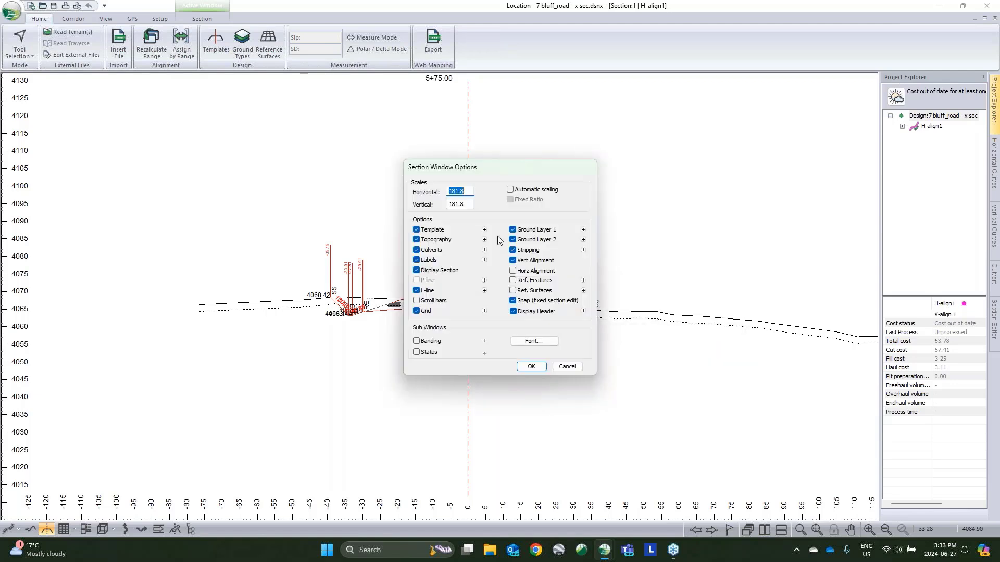
{"action": "left_click", "coordinate": [485, 261]}
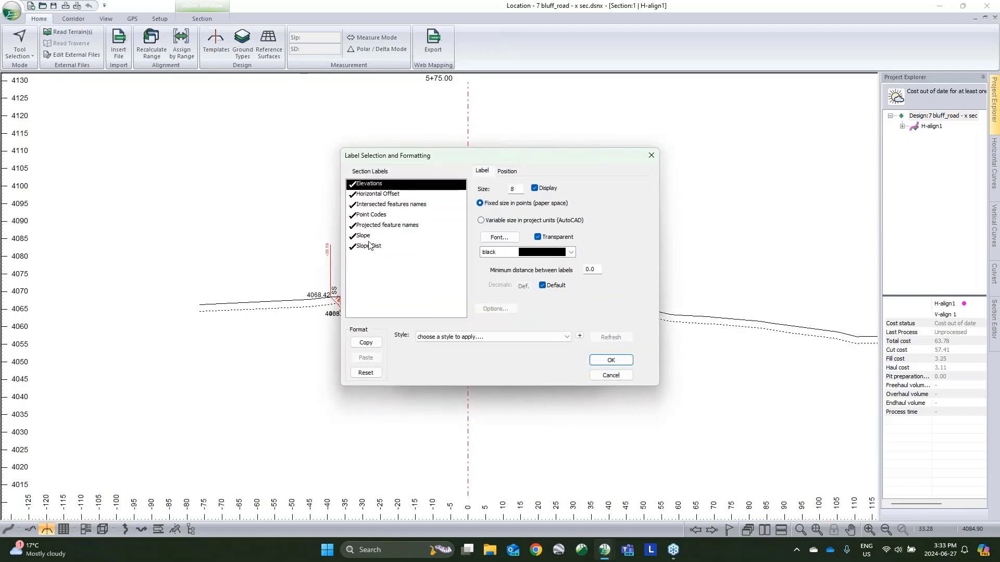
{"action": "left_click", "coordinate": [371, 225]}
{"action": "left_click", "coordinate": [373, 214]}
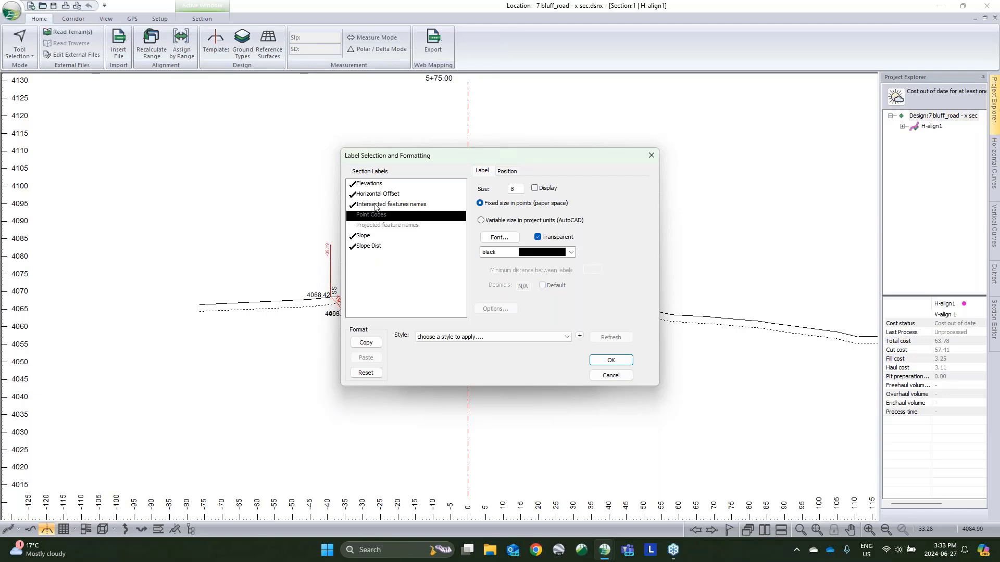
{"action": "left_click", "coordinate": [375, 204]}
{"action": "left_click", "coordinate": [377, 194]}
{"action": "left_click", "coordinate": [376, 185]}
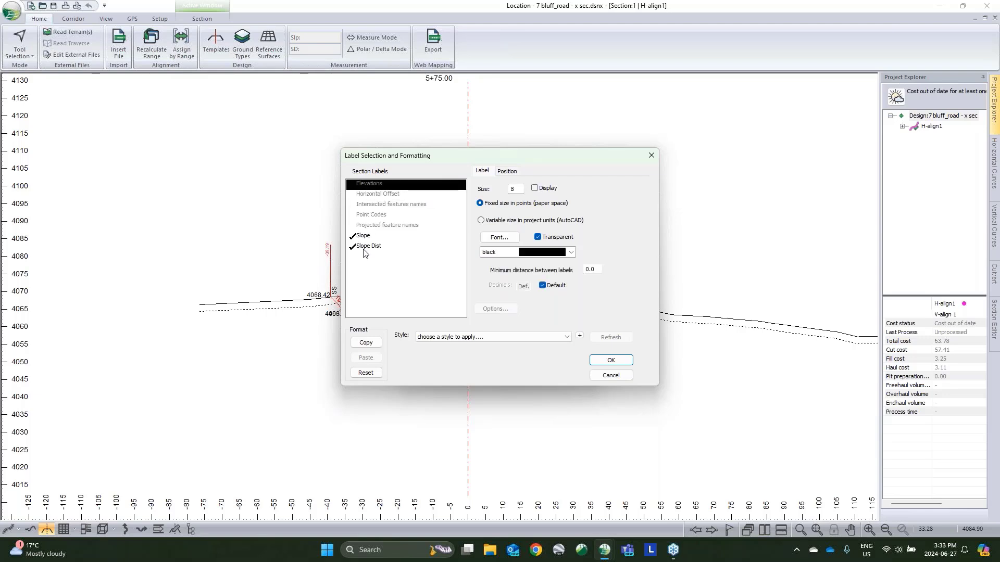
{"action": "left_click", "coordinate": [364, 251]}
{"action": "left_click", "coordinate": [603, 361]}
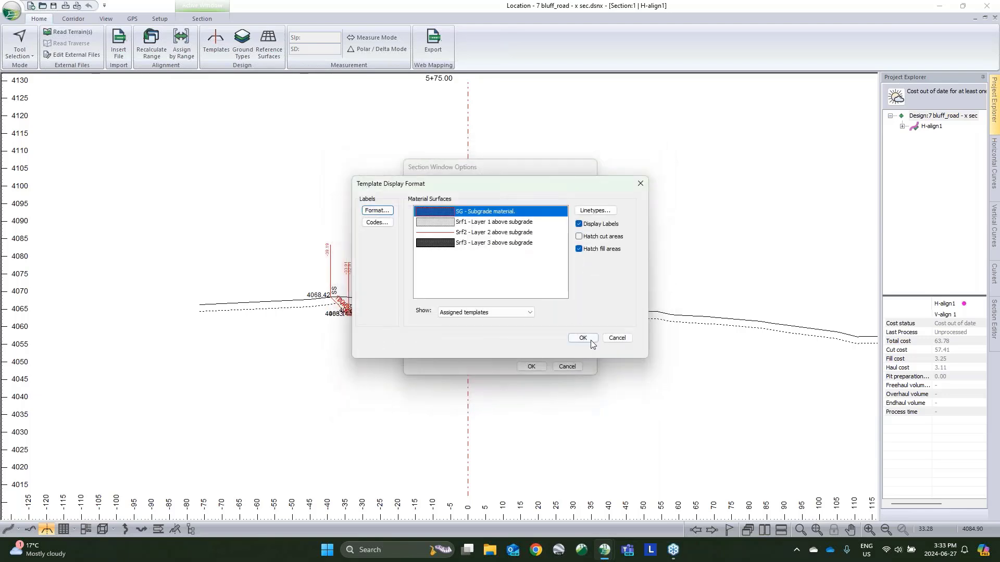
{"action": "left_click", "coordinate": [582, 338]}
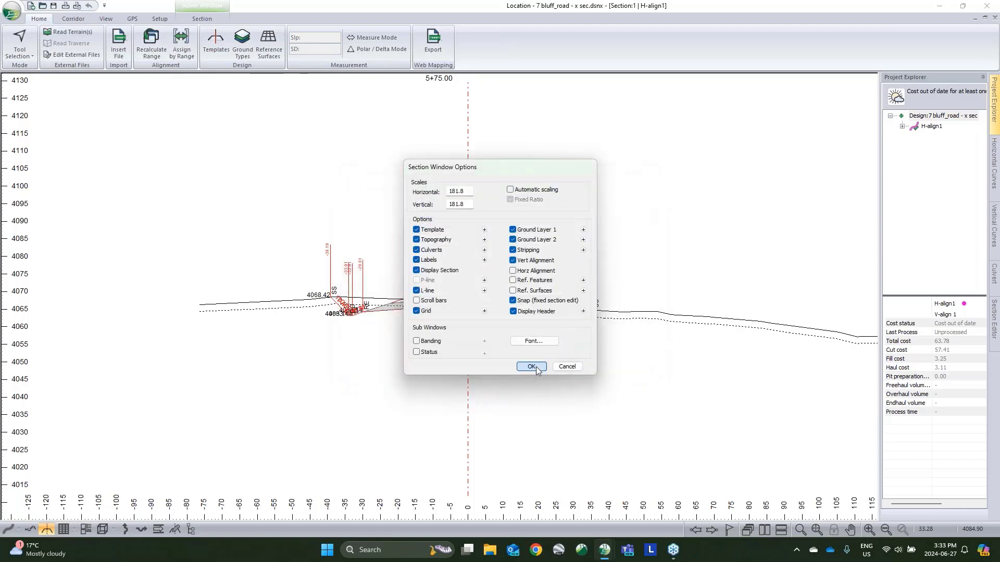
{"action": "left_click", "coordinate": [536, 367]}
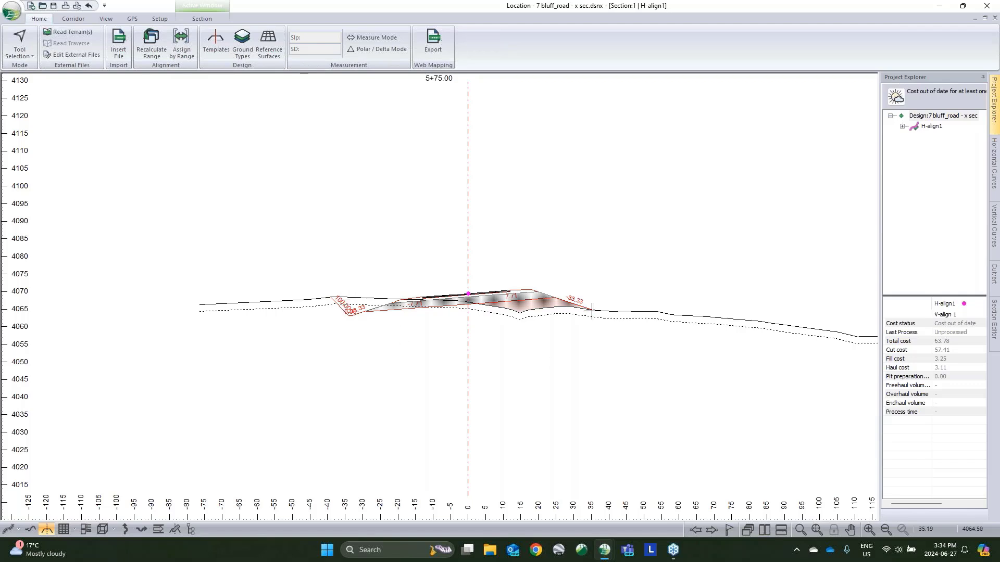
- Open the point code label settings from the cross section's template display format
{"action": "mouse_move", "coordinate": [592, 311]}
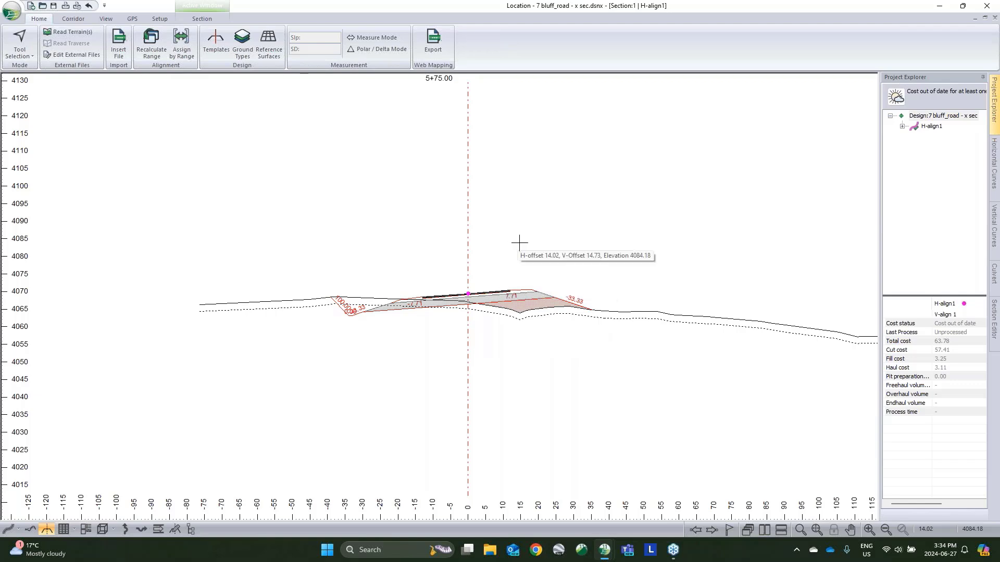
{"action": "right_click", "coordinate": [576, 247]}
{"action": "left_click", "coordinate": [609, 336]}
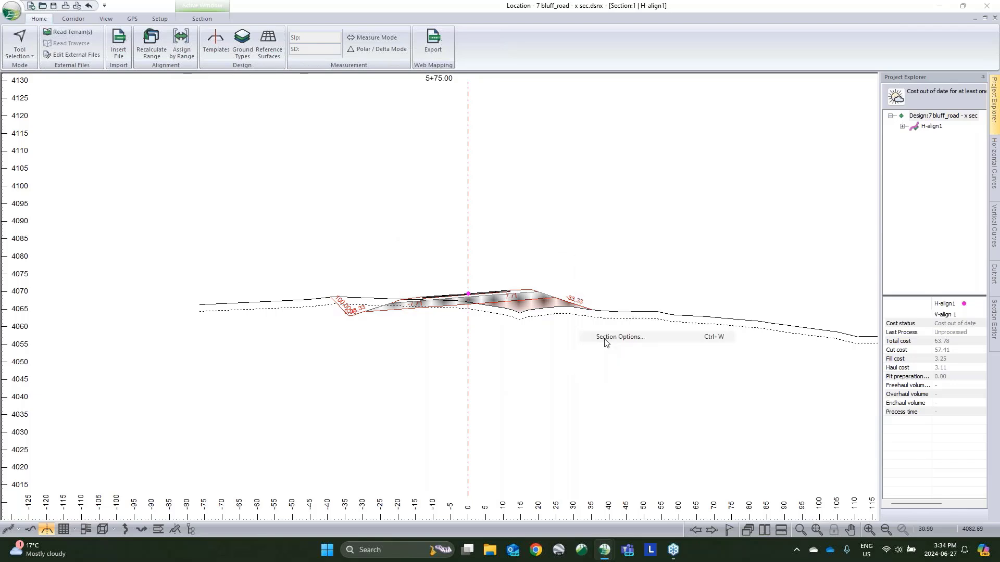
{"action": "left_click", "coordinate": [484, 260]}
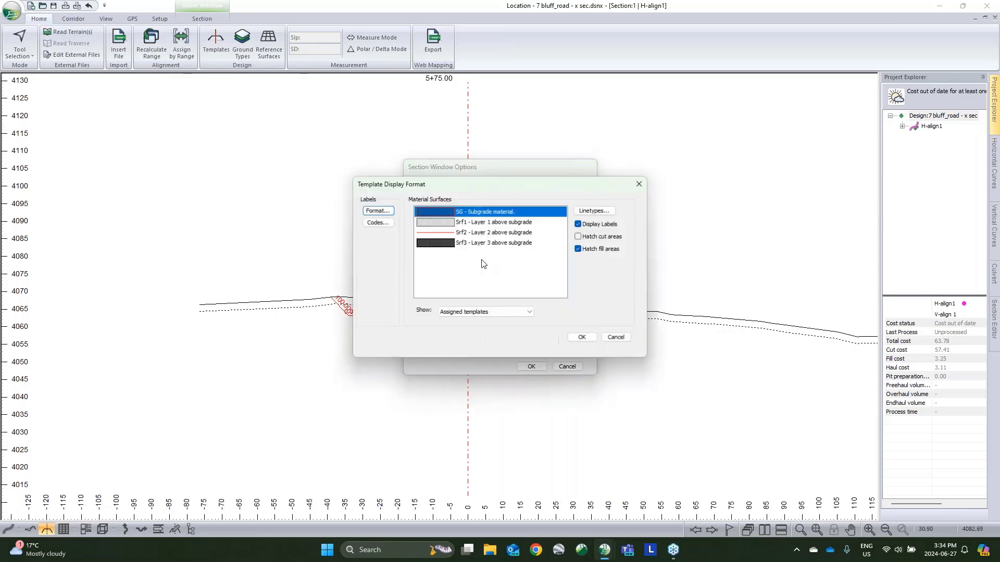
{"action": "left_click", "coordinate": [374, 223]}
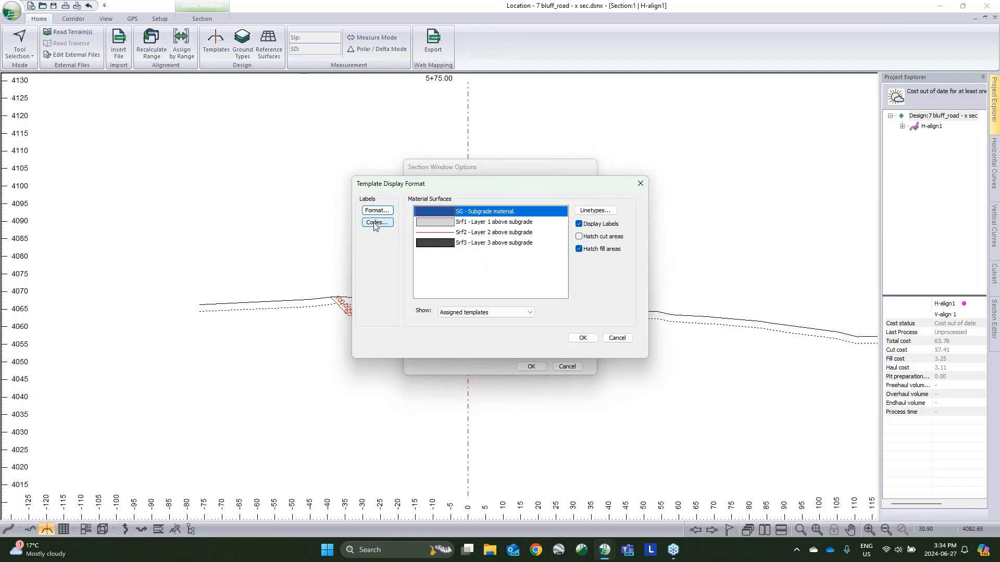
{"action": "left_click", "coordinate": [374, 223]}
- Turn off all label options and the default symbol for the section codes CL through SBER
{"action": "left_click", "coordinate": [440, 216]}
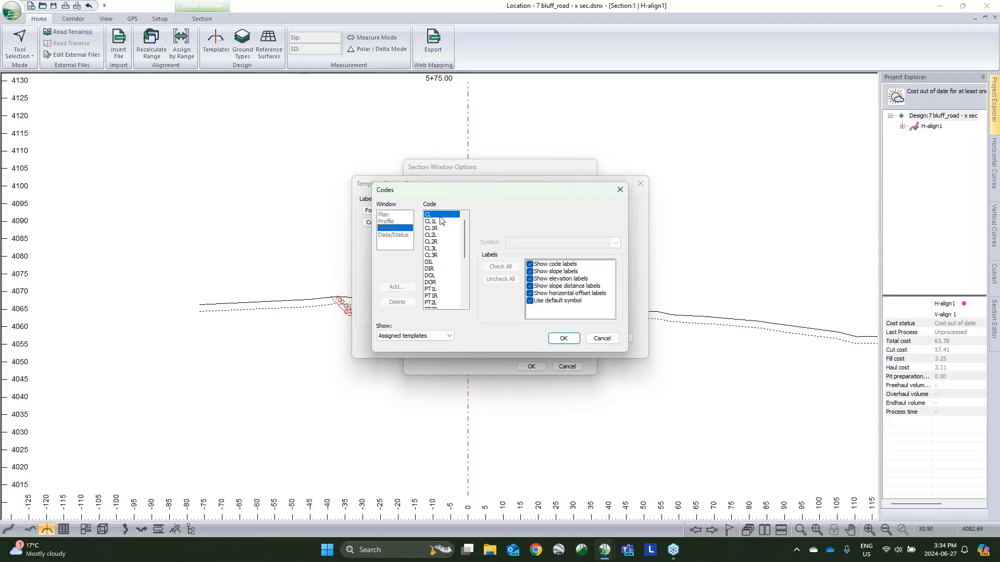
{"action": "scroll", "coordinate": [440, 250], "scroll_direction": "down", "scroll_amount": 5}
{"action": "left_click", "coordinate": [432, 289]}
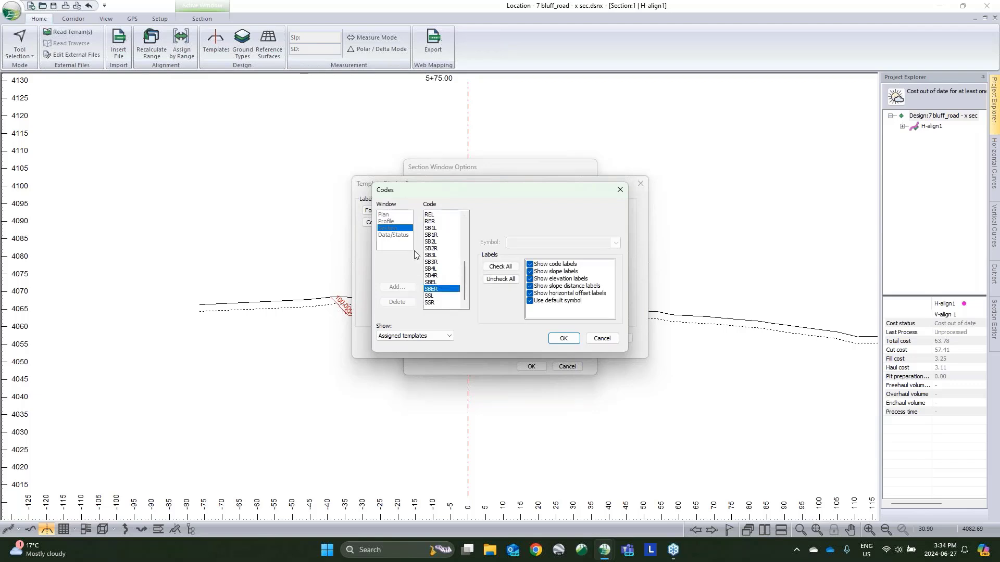
{"action": "scroll", "coordinate": [447, 234], "scroll_direction": "up", "scroll_amount": 5}
{"action": "left_click", "coordinate": [434, 216]}
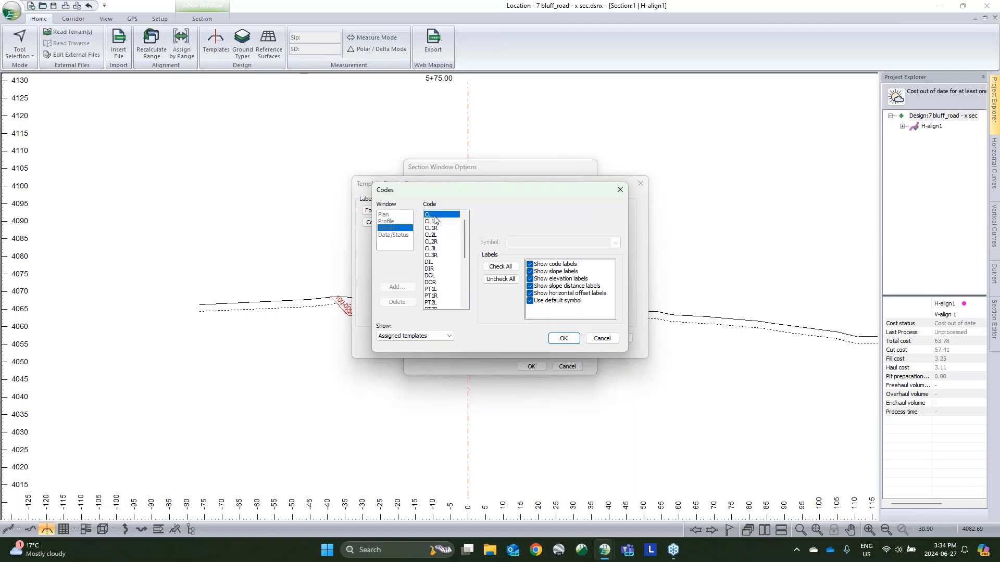
{"action": "scroll", "coordinate": [437, 242], "scroll_direction": "down", "scroll_amount": 5}
{"action": "left_click", "coordinate": [437, 290]}
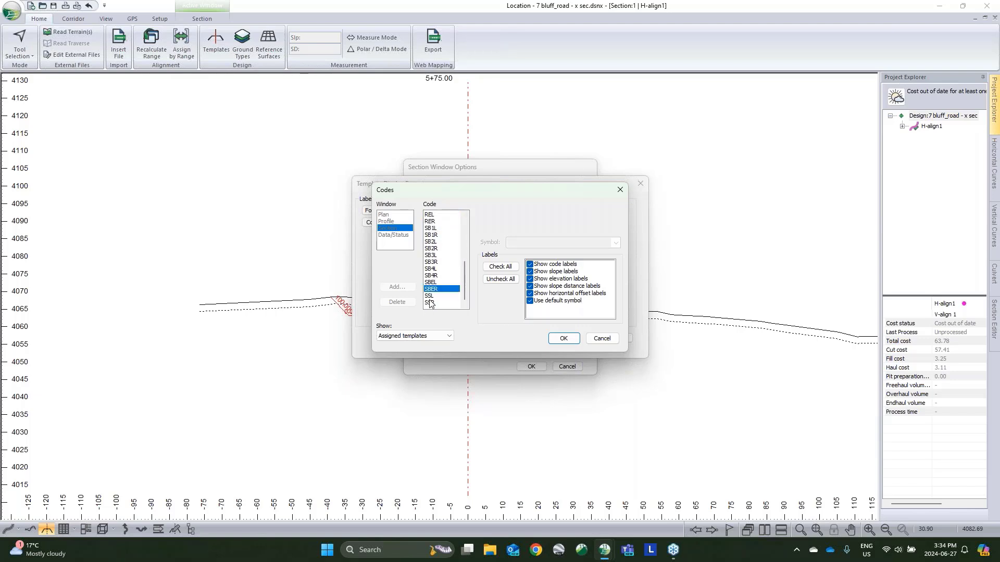
{"action": "scroll", "coordinate": [440, 273], "scroll_direction": "up", "scroll_amount": 5}
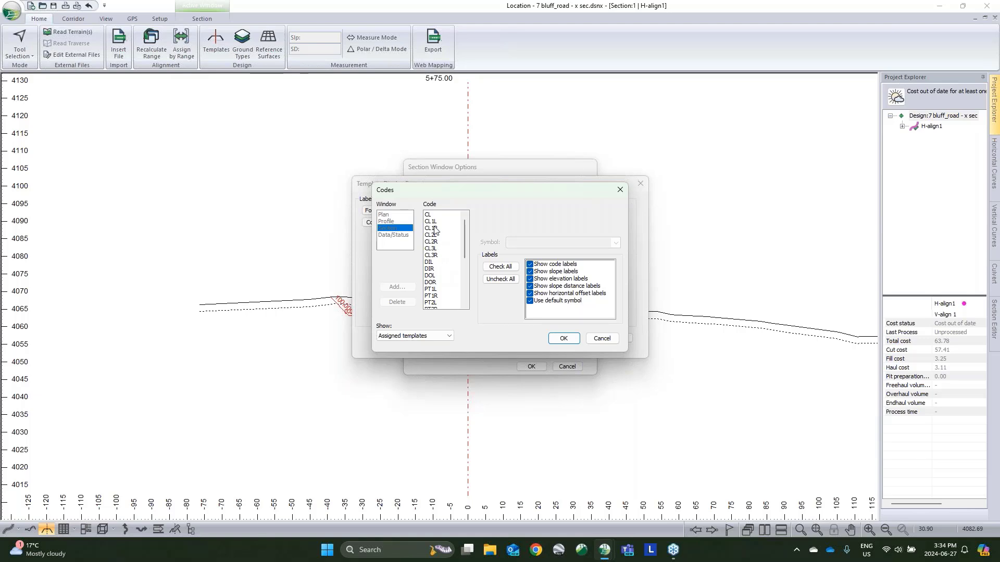
{"action": "left_click", "coordinate": [432, 216], "text": "shift"}
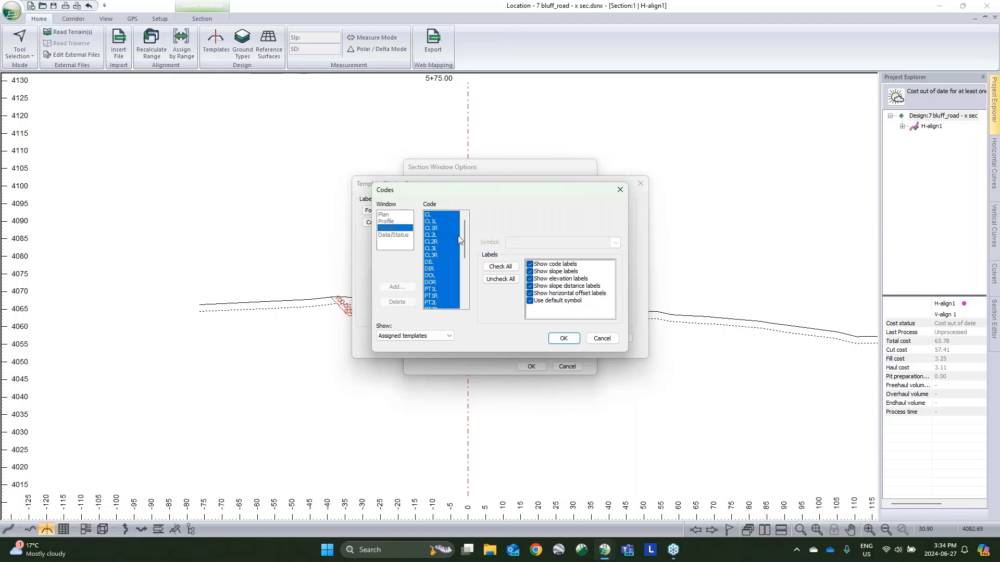
{"action": "left_click", "coordinate": [499, 280]}
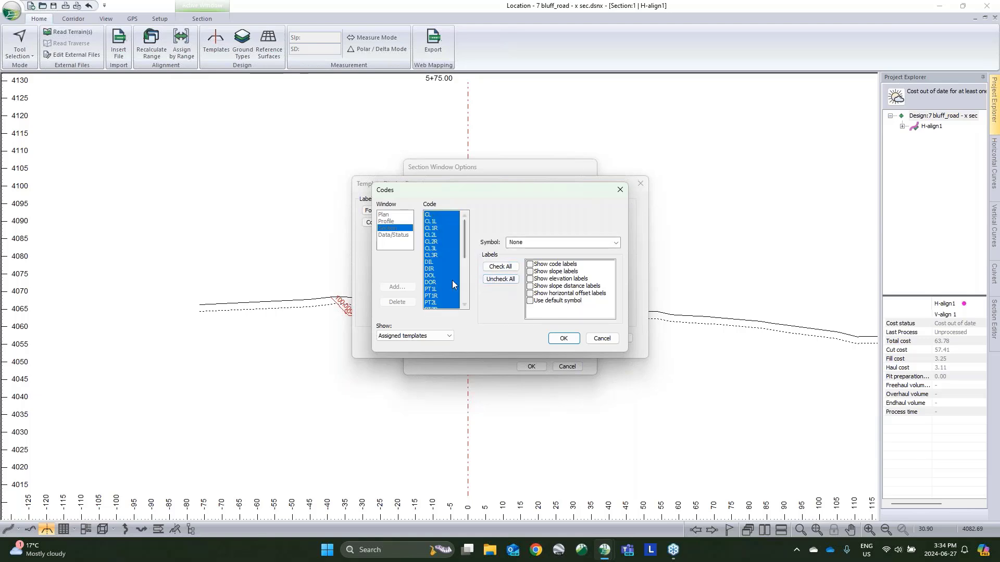
- Show only slope labels for the SSL and SSR codes and apply the section window options
{"action": "scroll", "coordinate": [439, 278], "scroll_direction": "down", "scroll_amount": 5}
{"action": "left_click", "coordinate": [435, 295]}
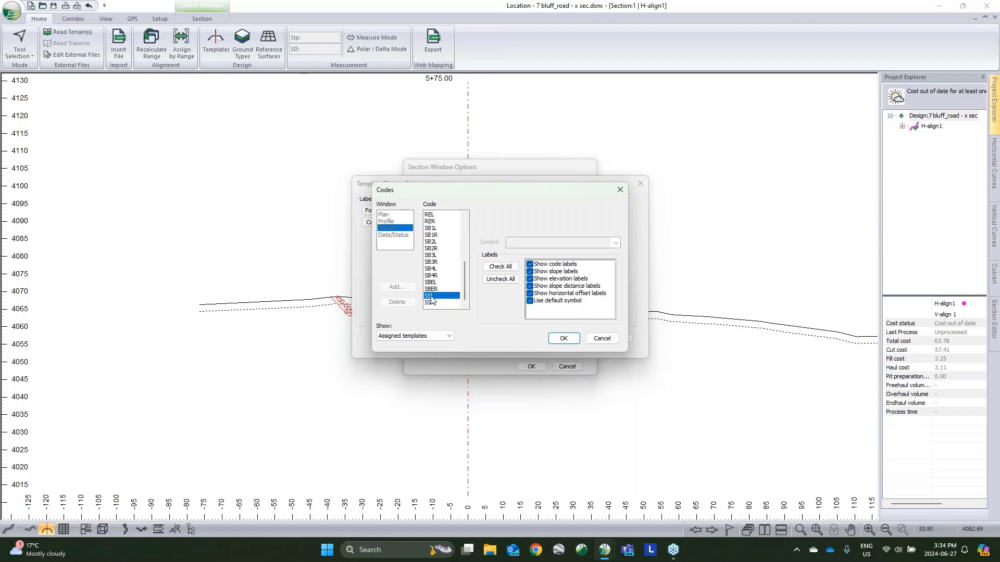
{"action": "left_click", "coordinate": [431, 303], "text": "shift"}
{"action": "left_click", "coordinate": [501, 280]}
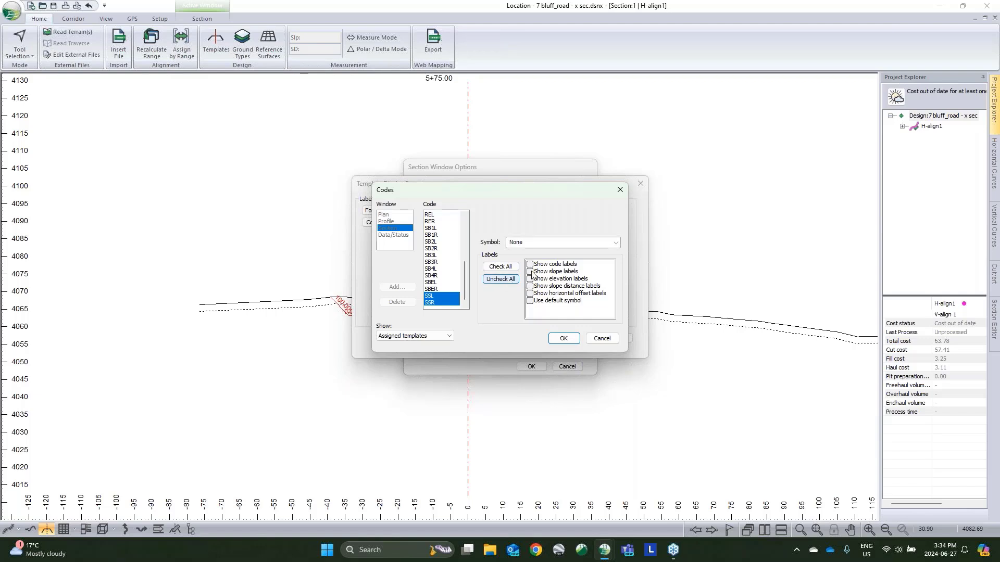
{"action": "left_click", "coordinate": [530, 271]}
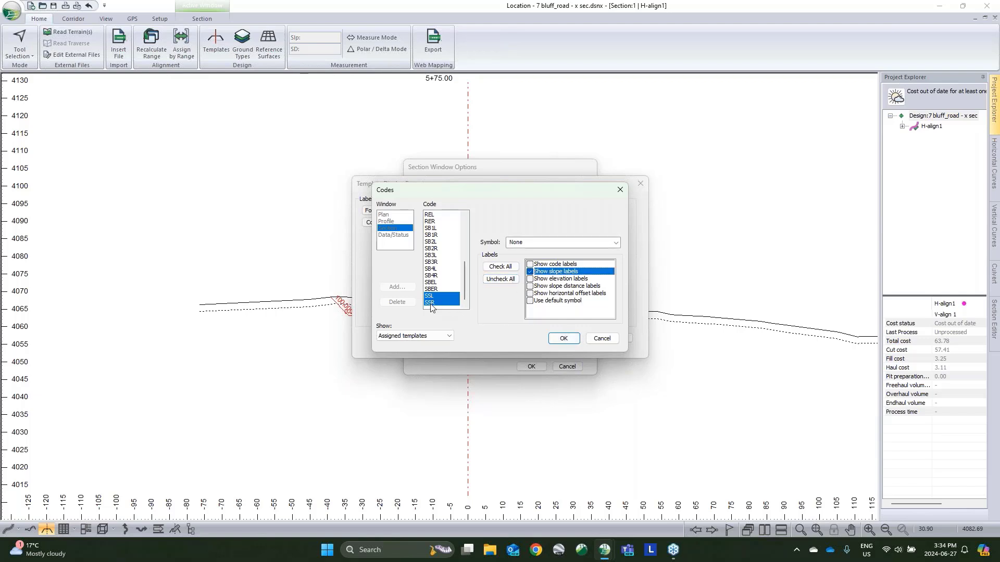
{"action": "left_click", "coordinate": [563, 338]}
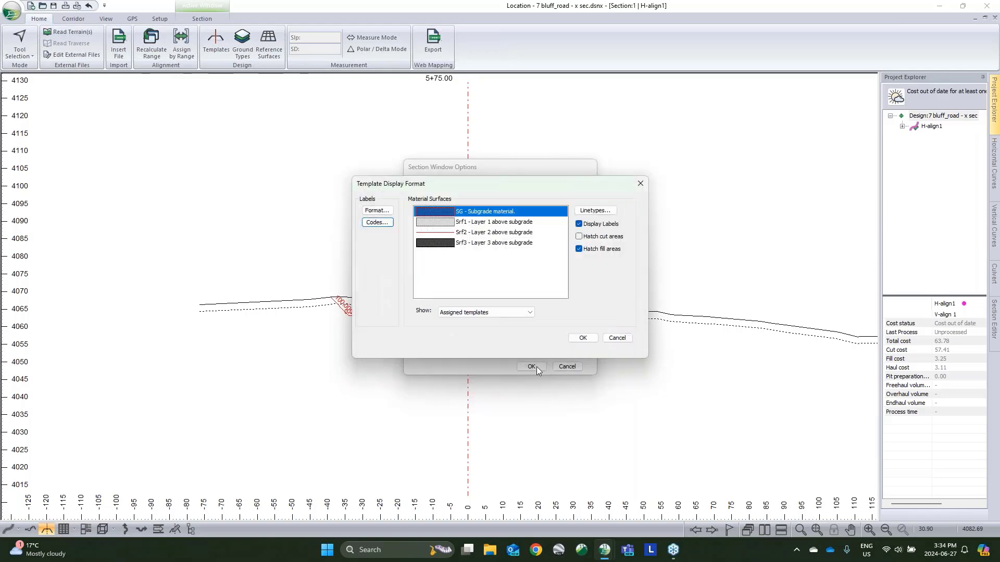
{"action": "left_click", "coordinate": [584, 339]}
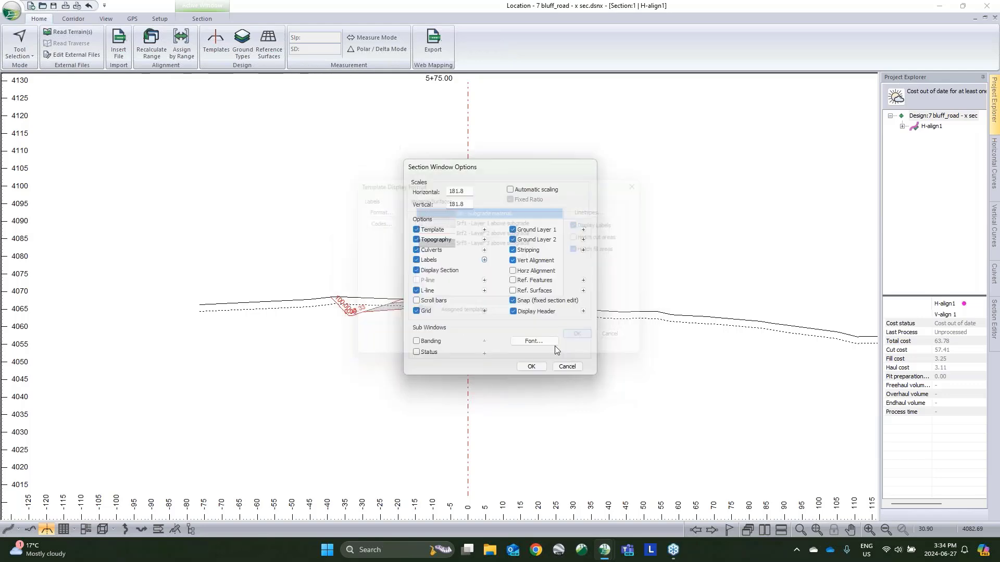
{"action": "left_click", "coordinate": [532, 366]}
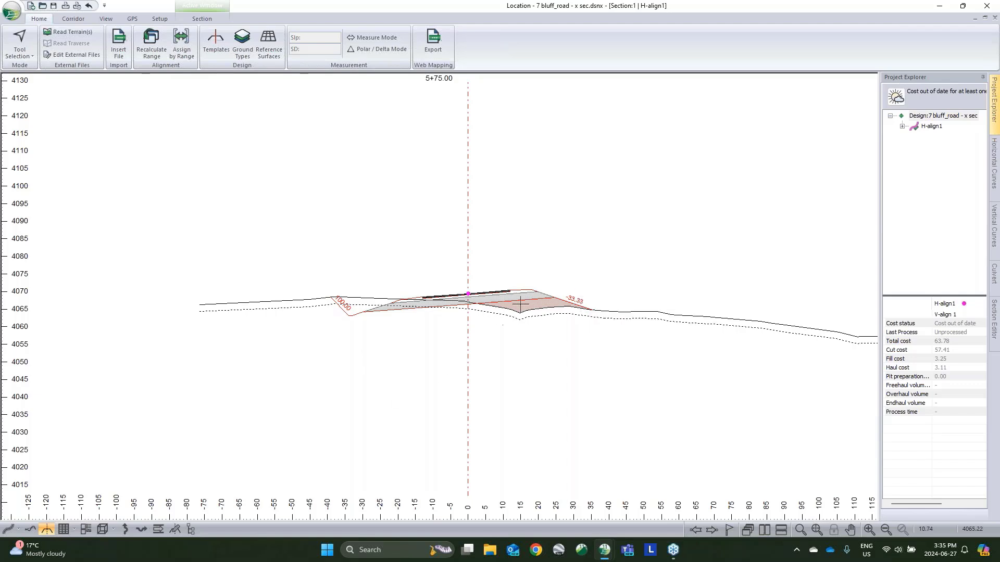
- Review the position settings of the section's Slope template label and leave the options without applying changes
{"action": "mouse_move", "coordinate": [551, 297]}
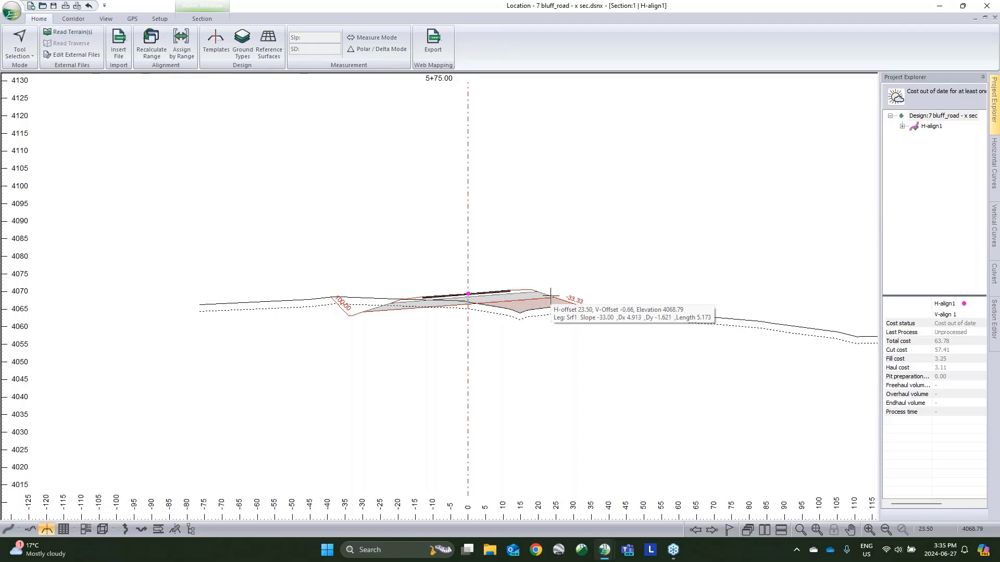
{"action": "right_click", "coordinate": [576, 271]}
{"action": "left_click", "coordinate": [630, 356]}
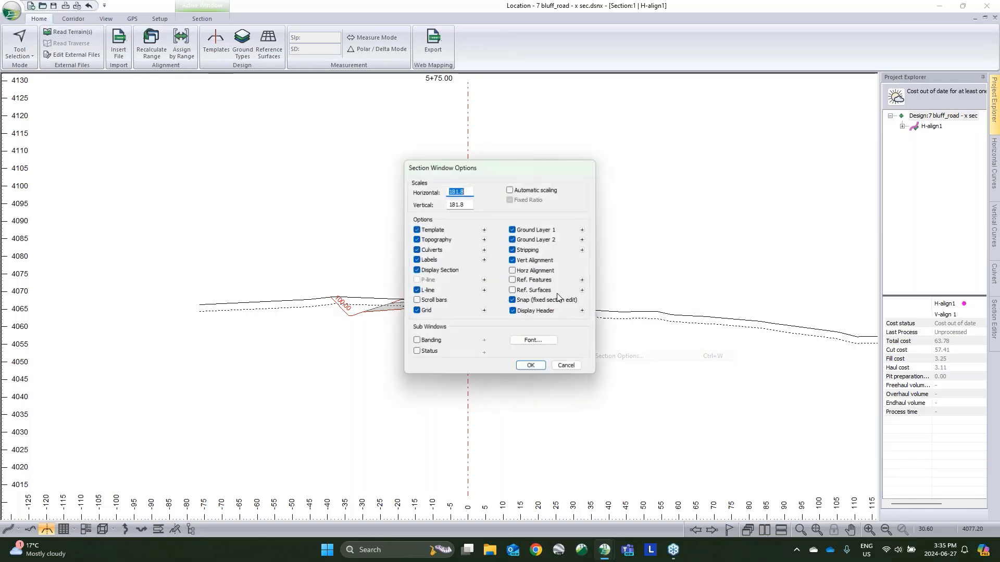
{"action": "left_click", "coordinate": [485, 260]}
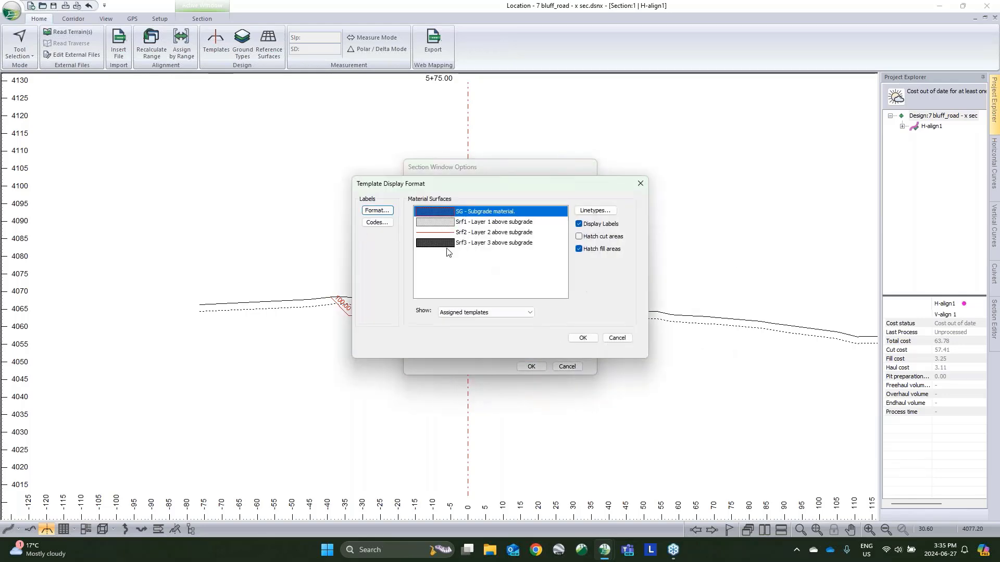
{"action": "left_click", "coordinate": [374, 213]}
{"action": "left_click", "coordinate": [508, 171]}
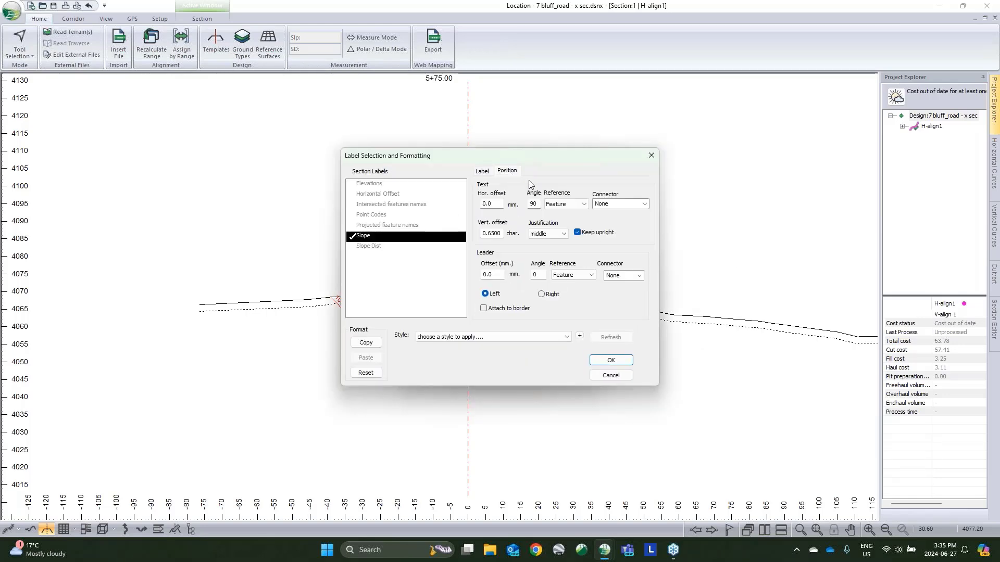
{"action": "left_click", "coordinate": [611, 375]}
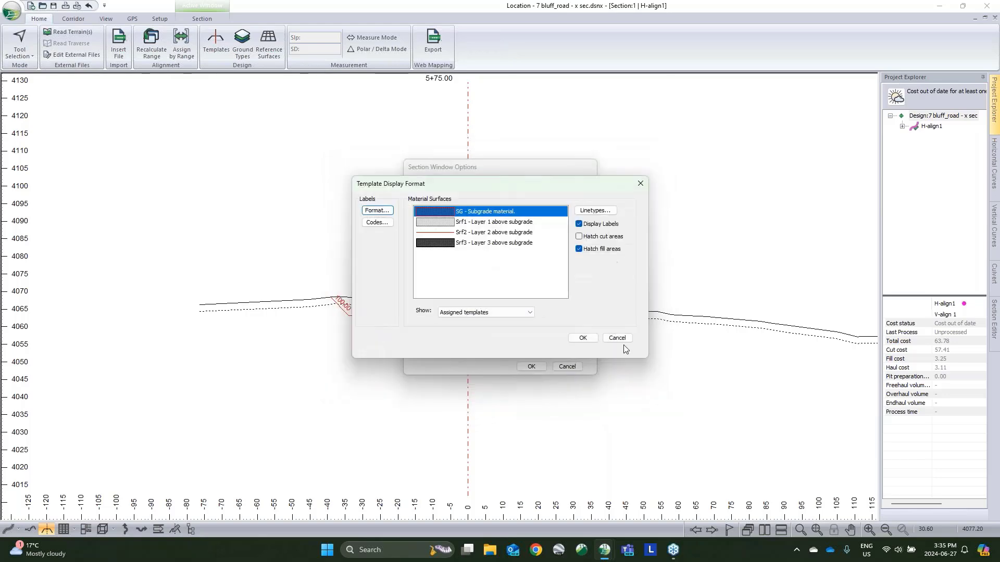
{"action": "left_click", "coordinate": [616, 340]}
{"action": "left_click", "coordinate": [575, 369]}
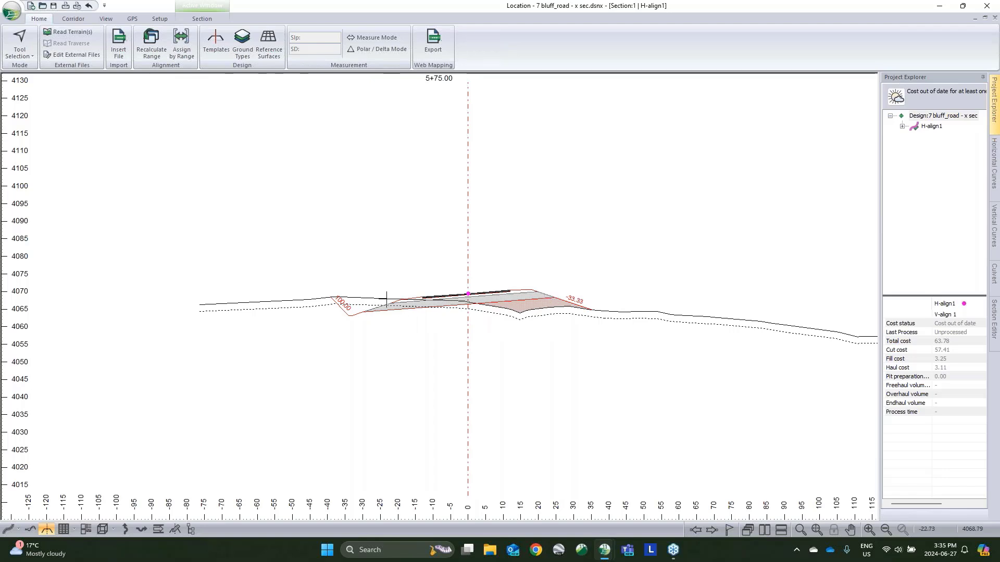
- Enable the Banding sub-window for the cross section and delete the existing Band-1 and Band-2 rows
{"action": "mouse_move", "coordinate": [388, 315]}
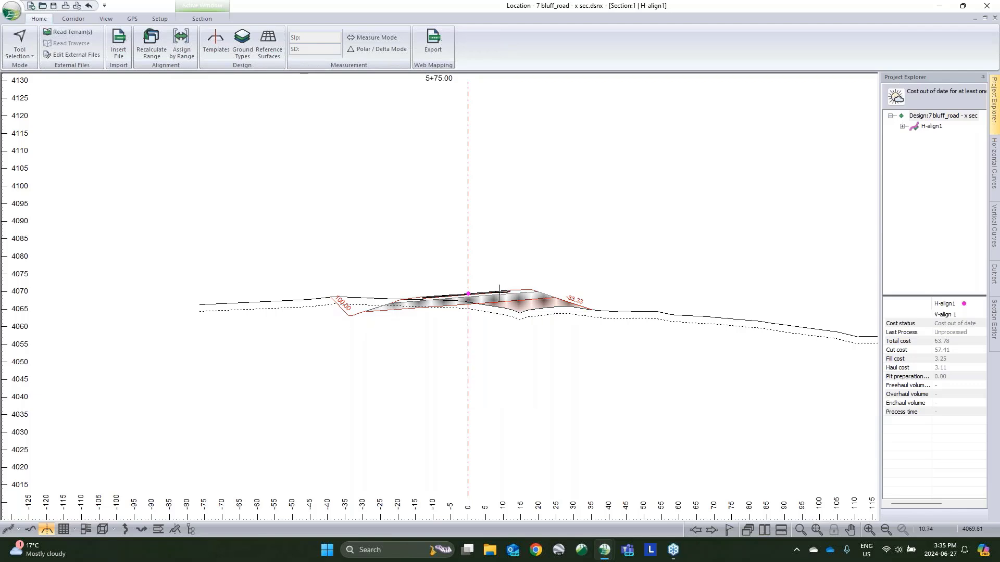
{"action": "right_click", "coordinate": [511, 242]}
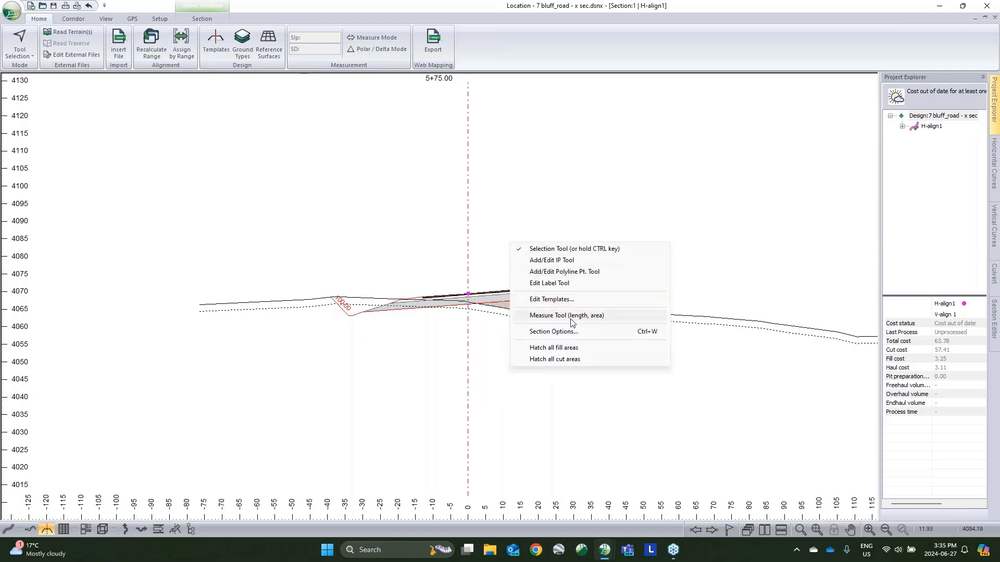
{"action": "left_click", "coordinate": [567, 332]}
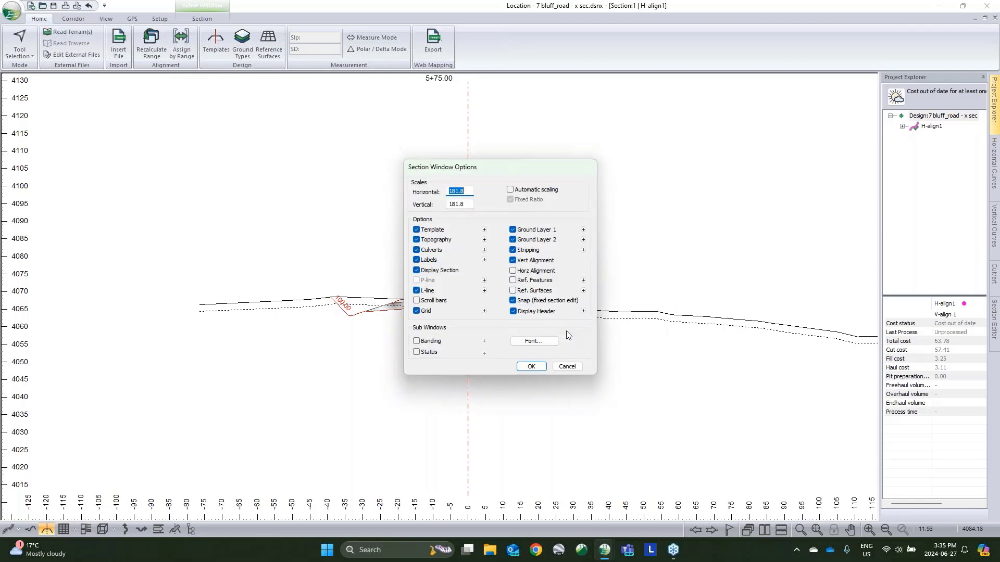
{"action": "left_click", "coordinate": [417, 341]}
{"action": "left_click", "coordinate": [485, 341]}
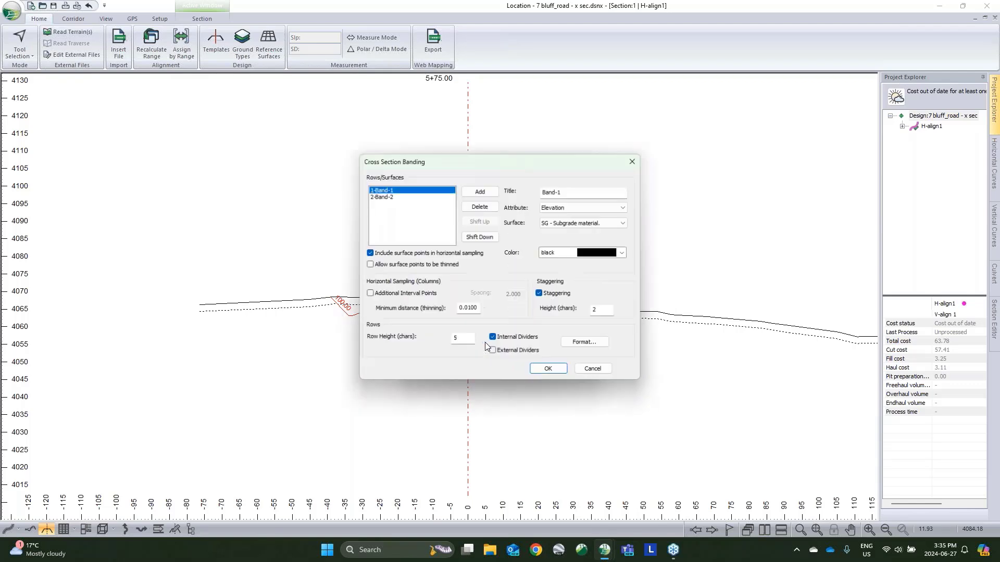
{"action": "left_click", "coordinate": [489, 205]}
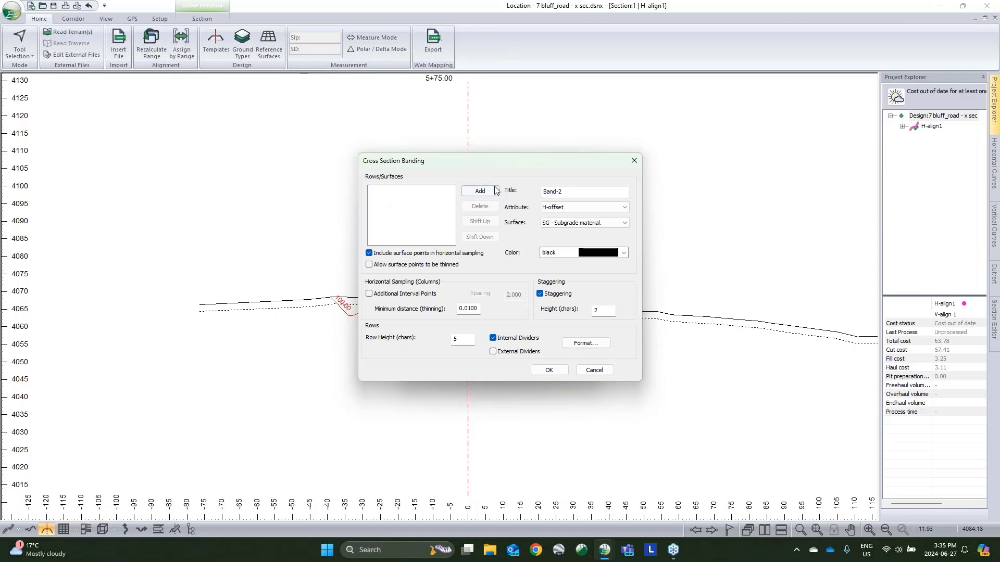
- Add a banding row titled Pt Code with the Point Code attribute on the SG - Subgrade material surface
{"action": "left_click", "coordinate": [494, 191]}
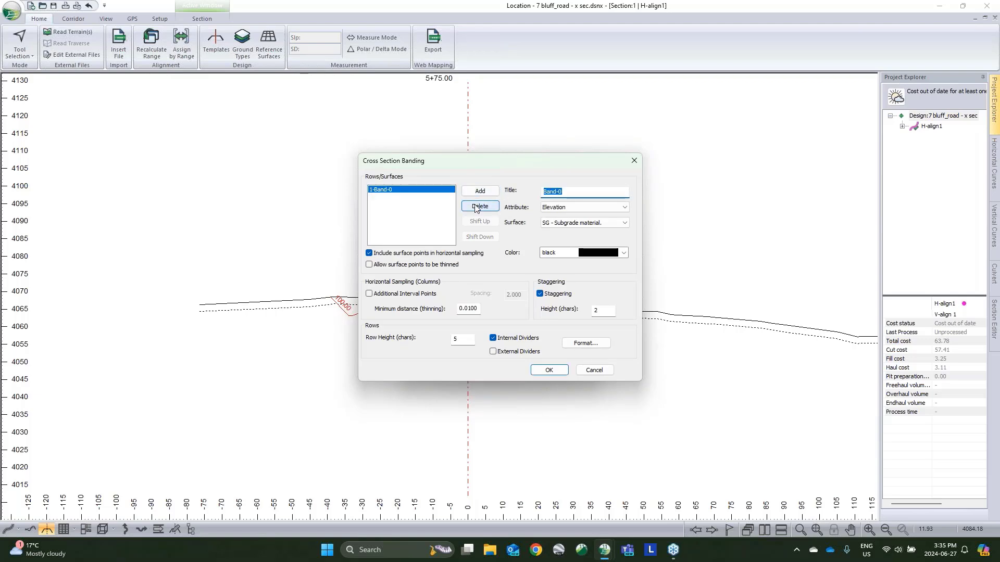
{"action": "type", "text": "Pt Code"}
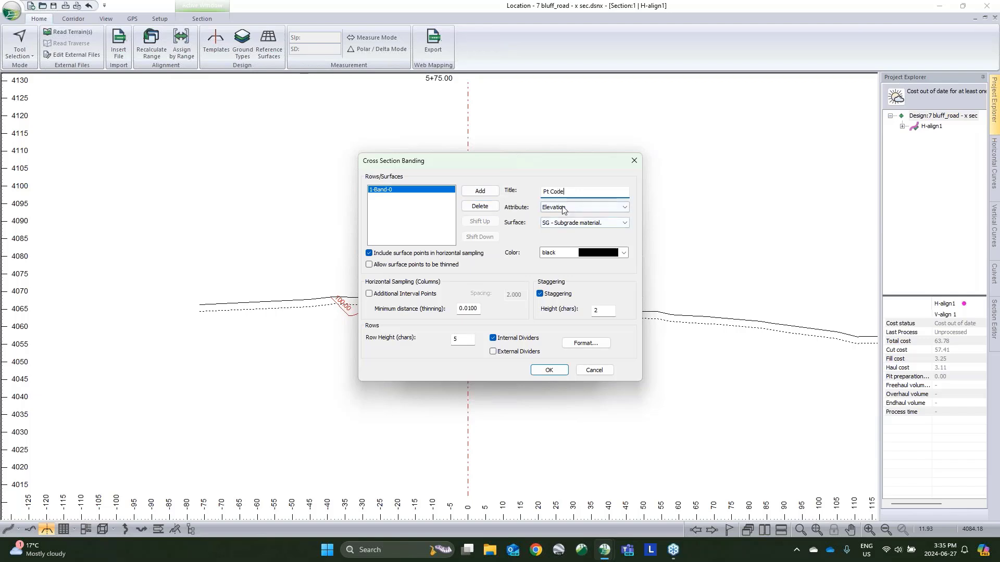
{"action": "left_click", "coordinate": [557, 207]}
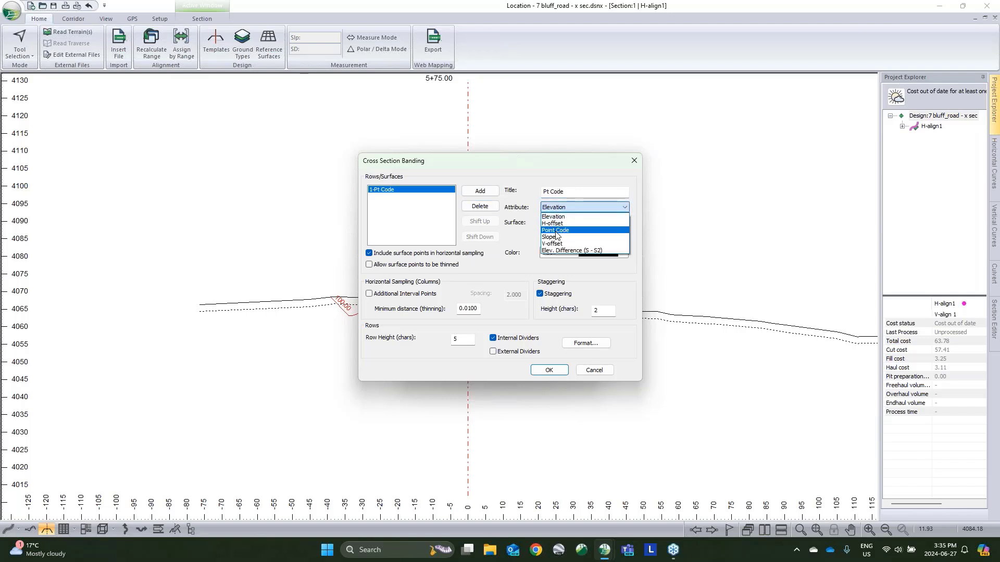
{"action": "left_click", "coordinate": [550, 230]}
- Add a second banding row titled Elev. with the Elevation attribute on the SG - Subgrade material surface
{"action": "left_click", "coordinate": [479, 191]}
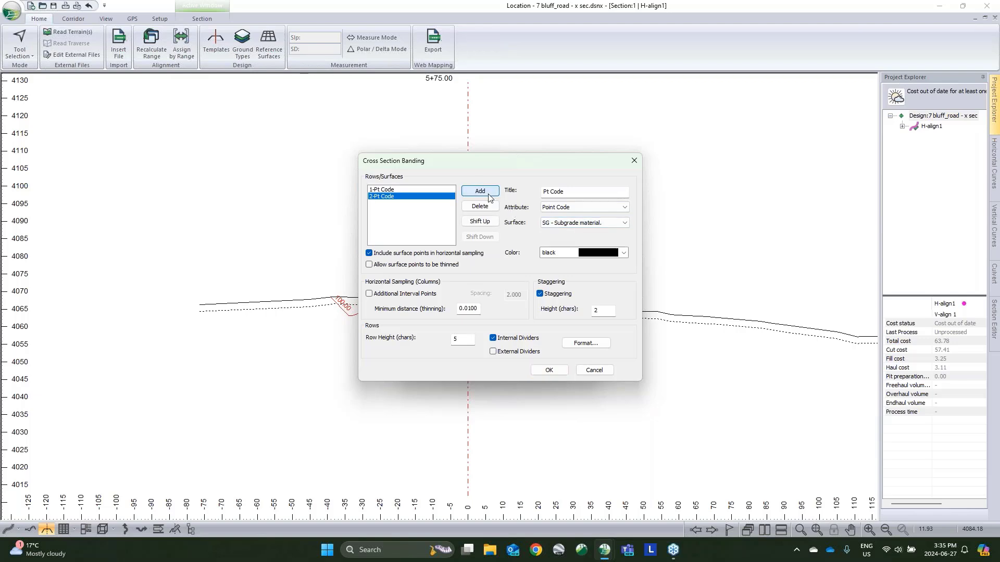
{"action": "left_click", "coordinate": [562, 208]}
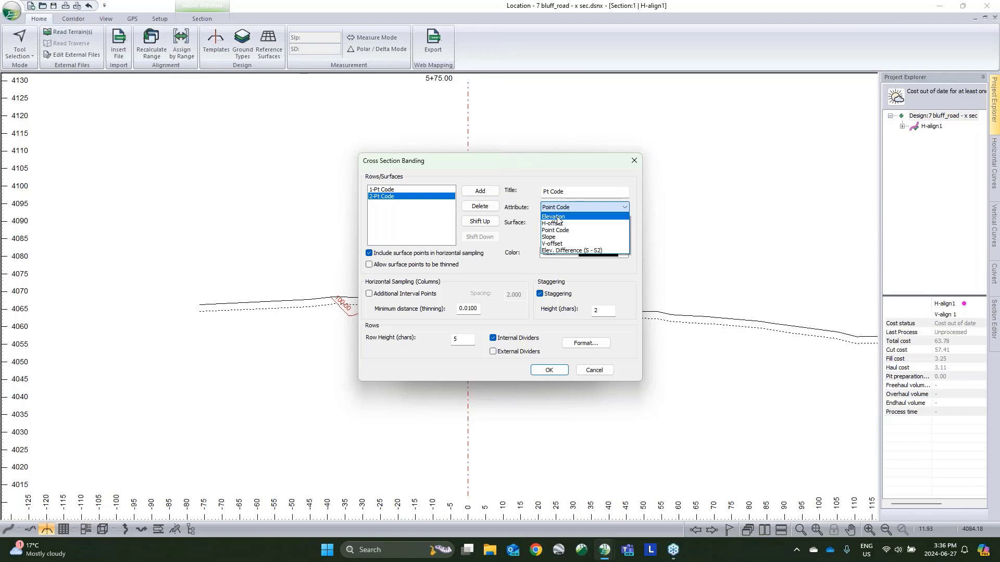
{"action": "left_click", "coordinate": [555, 216]}
{"action": "key", "text": "shift+Tab"}
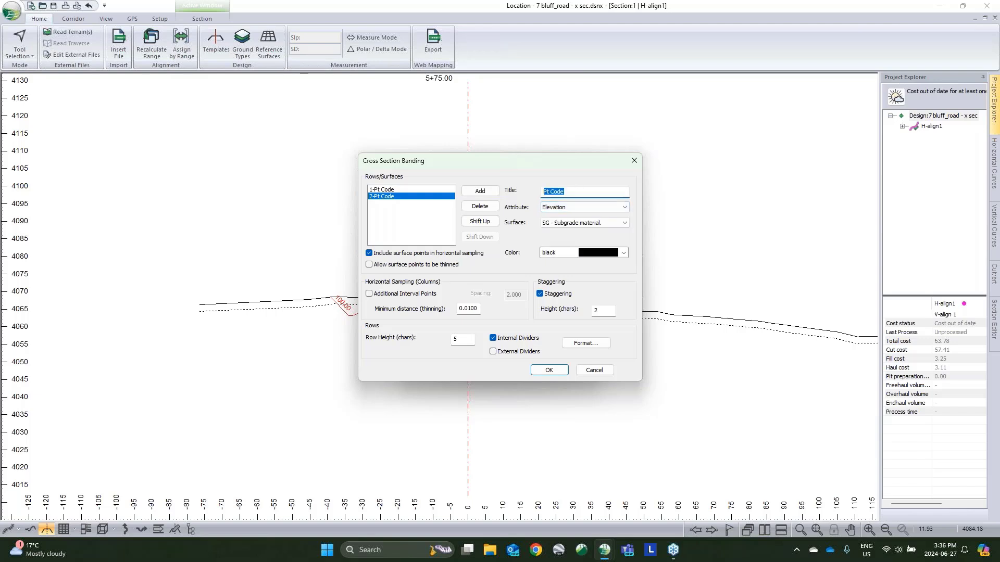
{"action": "type", "text": "Elev."}
{"action": "left_click", "coordinate": [560, 222]}
{"action": "left_click", "coordinate": [519, 208]}
- Add a third banding row titled H.Offset with the H-offset attribute on the SG - Subgrade material surface and apply the section options
{"action": "left_click", "coordinate": [480, 191]}
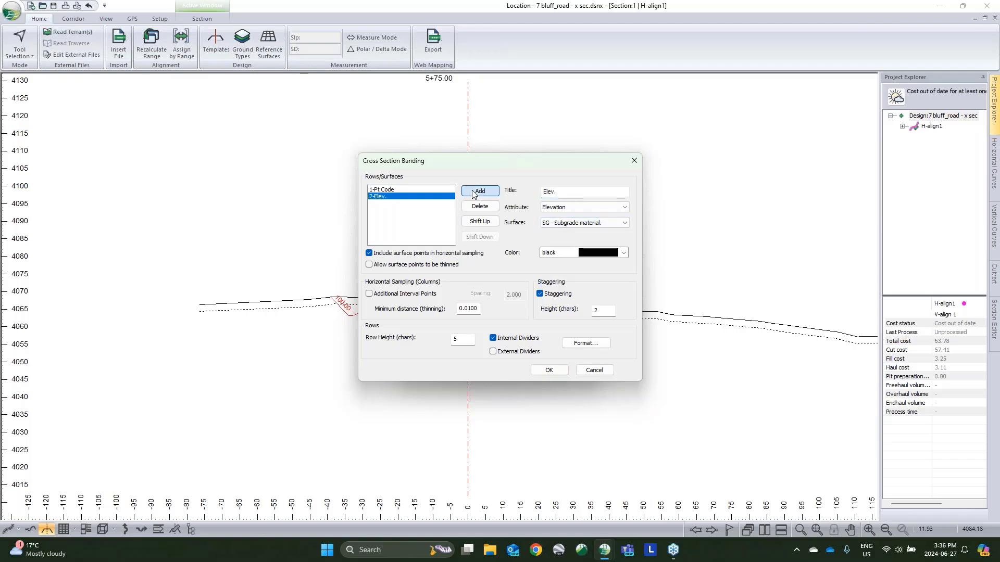
{"action": "left_click", "coordinate": [567, 207]}
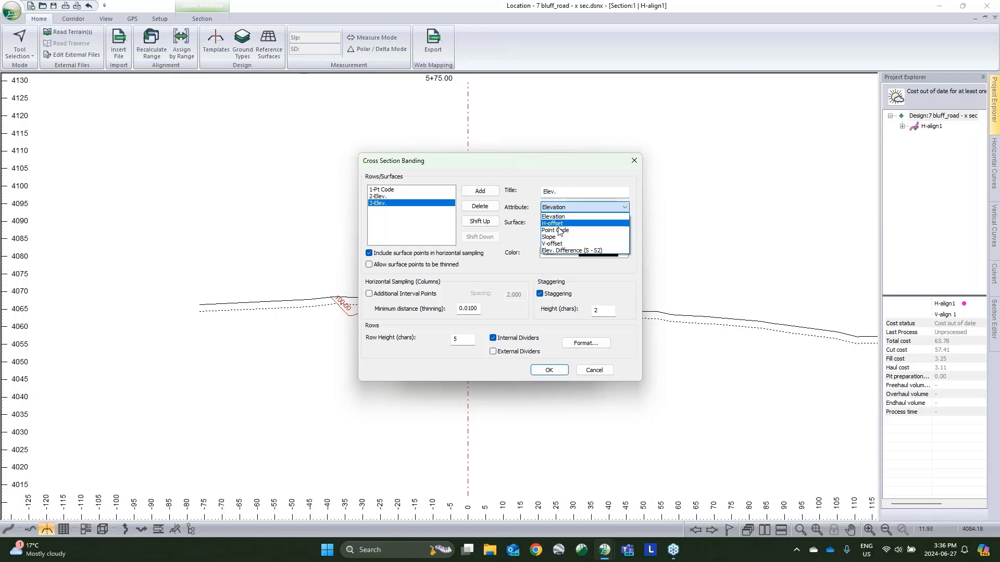
{"action": "left_click", "coordinate": [563, 224]}
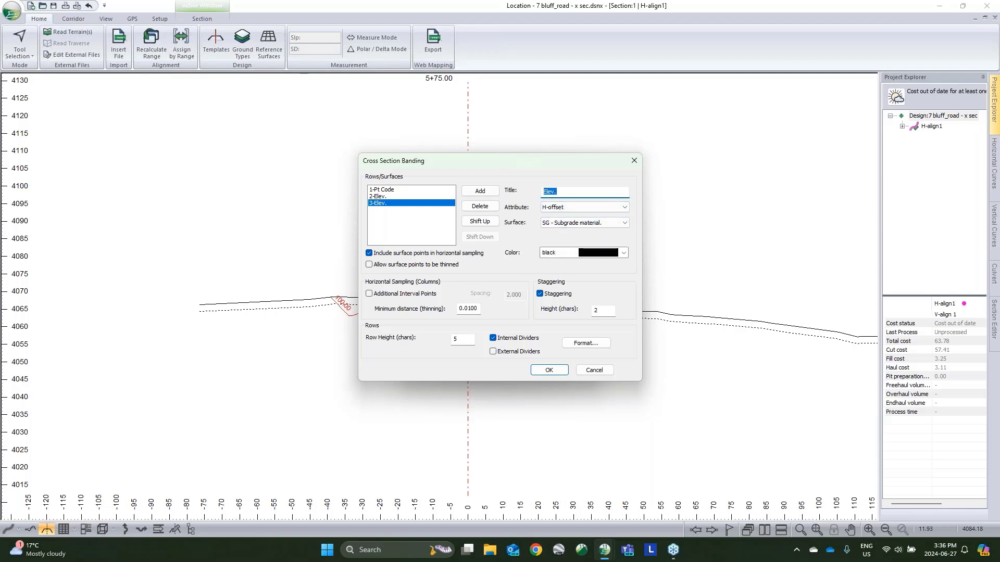
{"action": "type", "text": "H.Offset"}
{"action": "left_click", "coordinate": [391, 197]}
{"action": "left_click", "coordinate": [391, 203]}
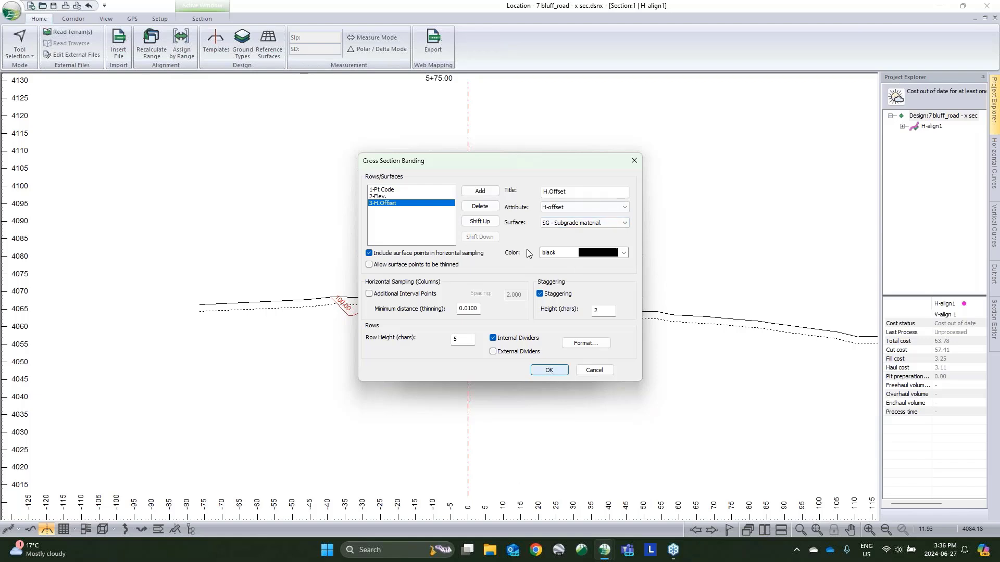
{"action": "left_click", "coordinate": [549, 370]}
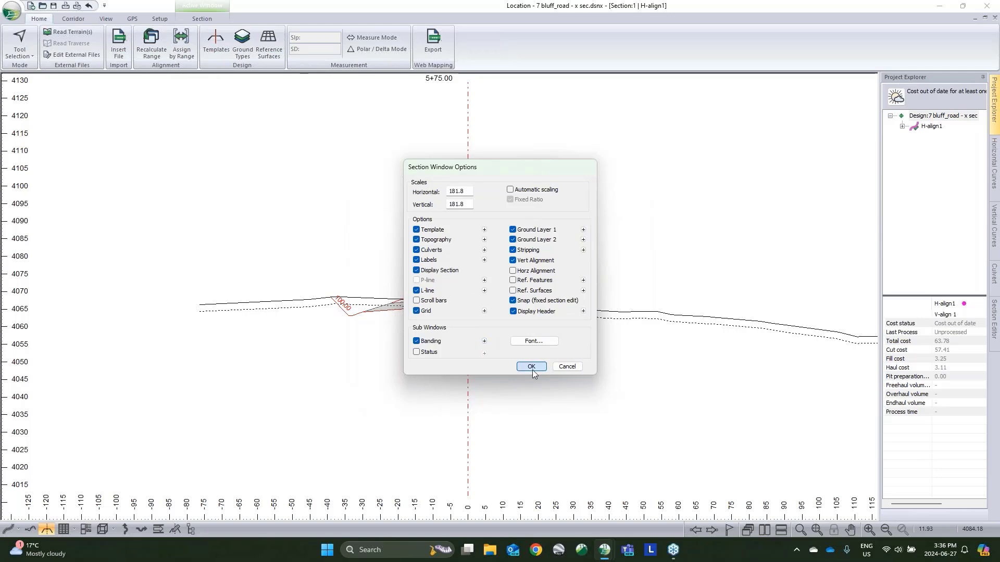
{"action": "left_click", "coordinate": [532, 369]}
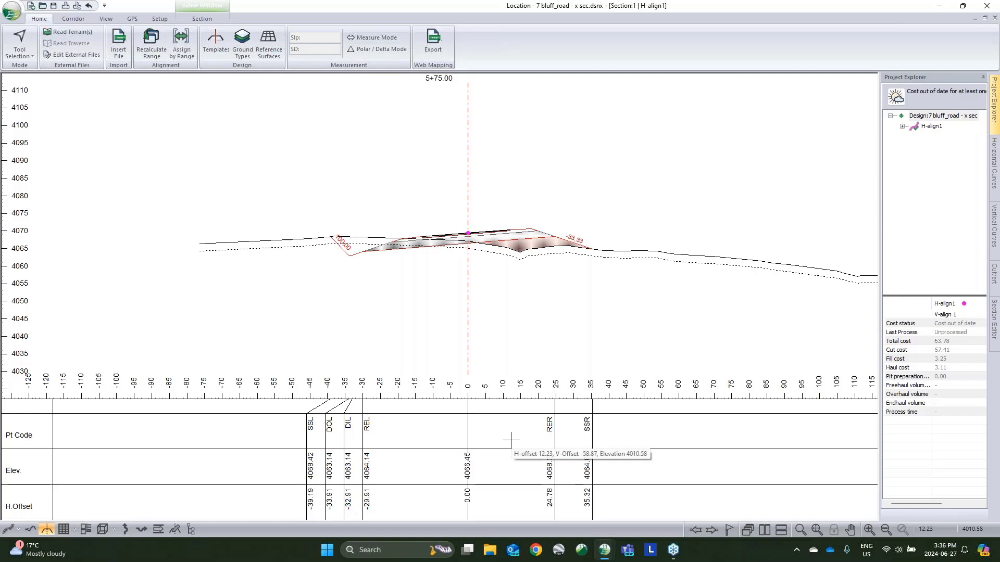
- Enable the Status sub-window for the cross section, keeping its existing selection of status fields, and apply the options
{"action": "right_click", "coordinate": [512, 309]}
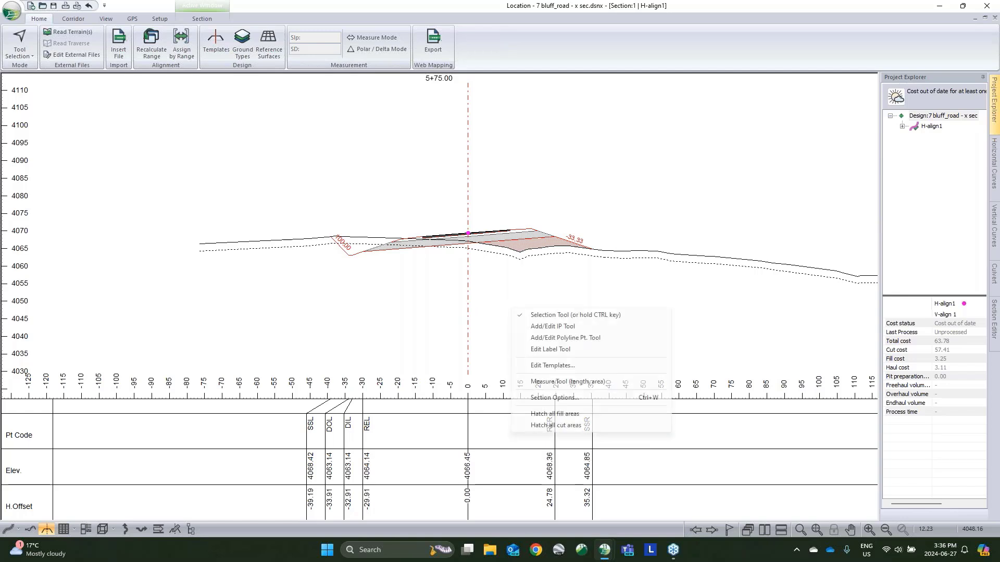
{"action": "left_click", "coordinate": [555, 399]}
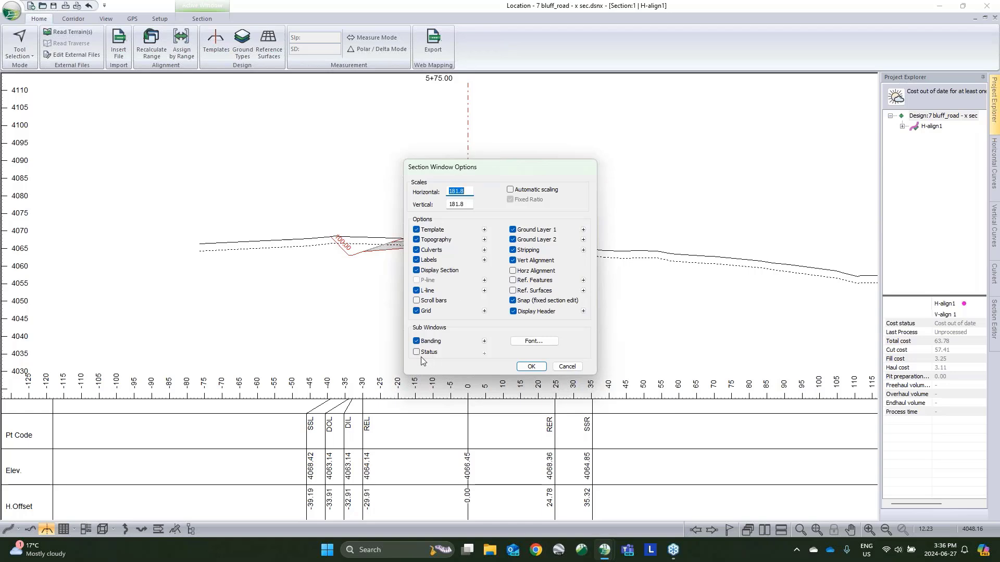
{"action": "left_click", "coordinate": [417, 353]}
{"action": "left_click", "coordinate": [484, 353]}
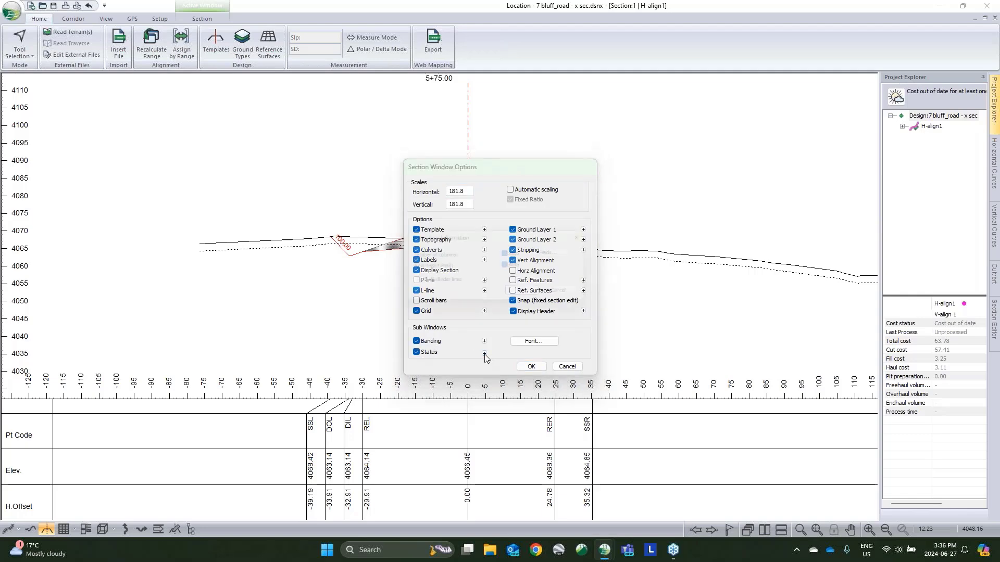
{"action": "left_click", "coordinate": [558, 252]}
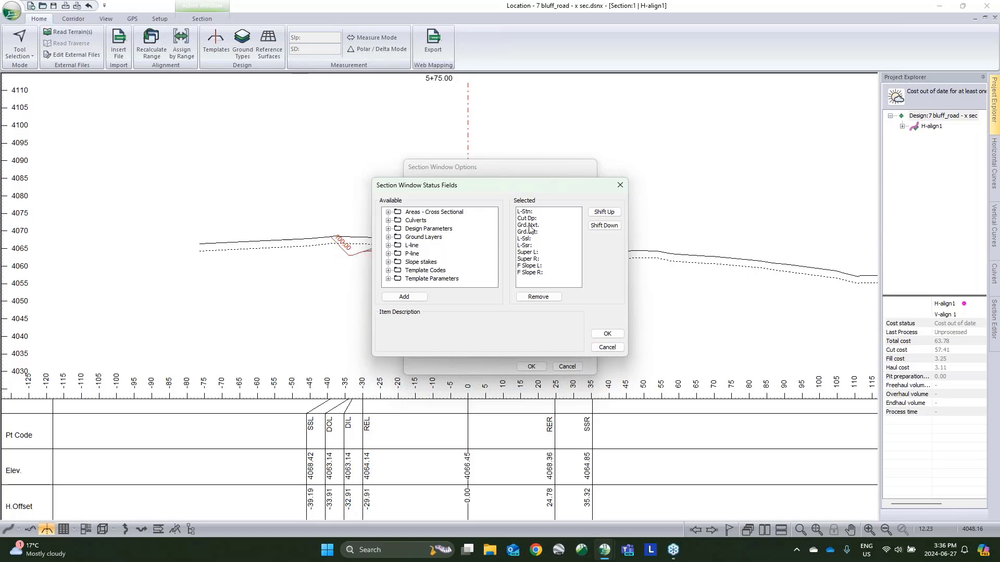
{"action": "left_click", "coordinate": [607, 336]}
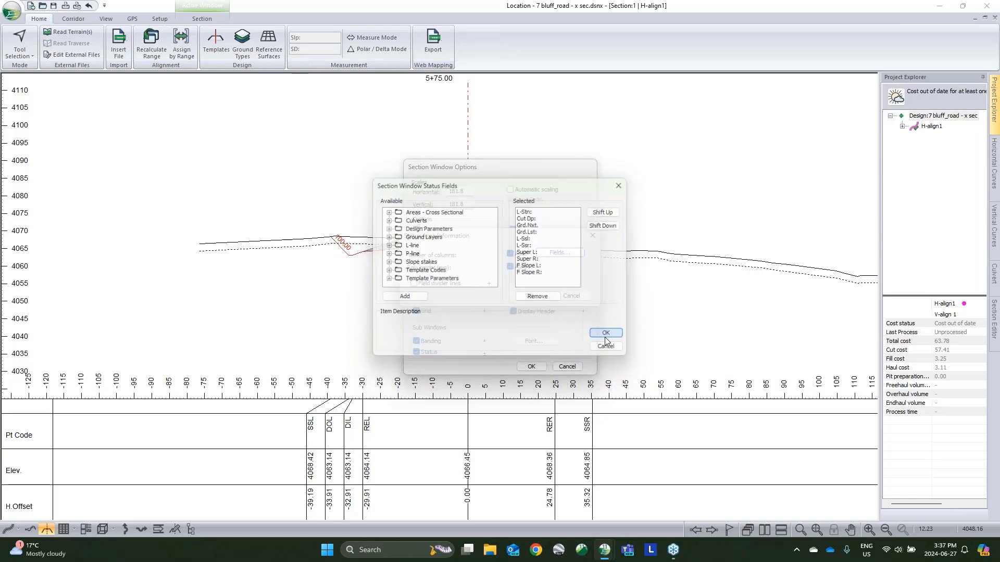
{"action": "left_click", "coordinate": [533, 296]}
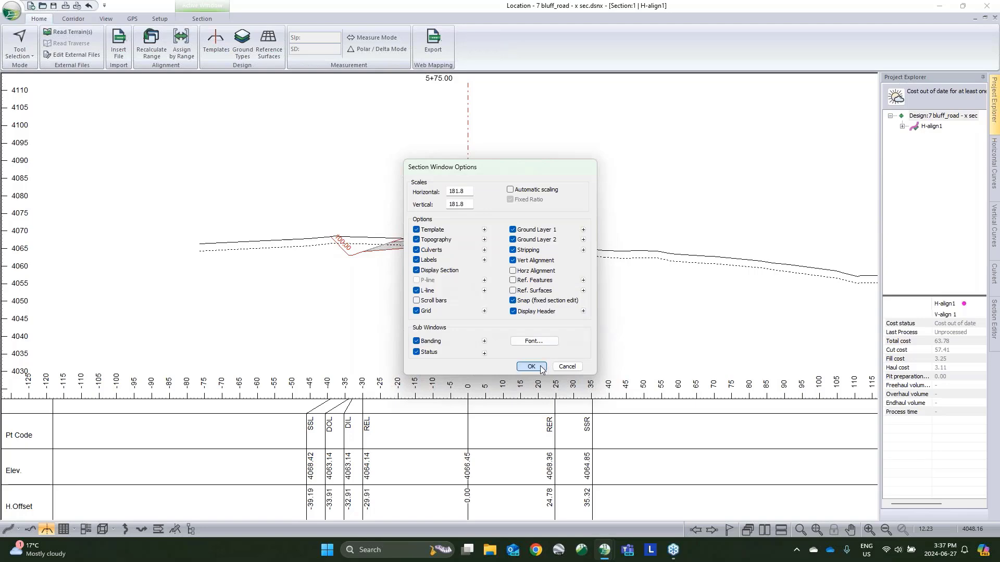
{"action": "left_click", "coordinate": [531, 366]}
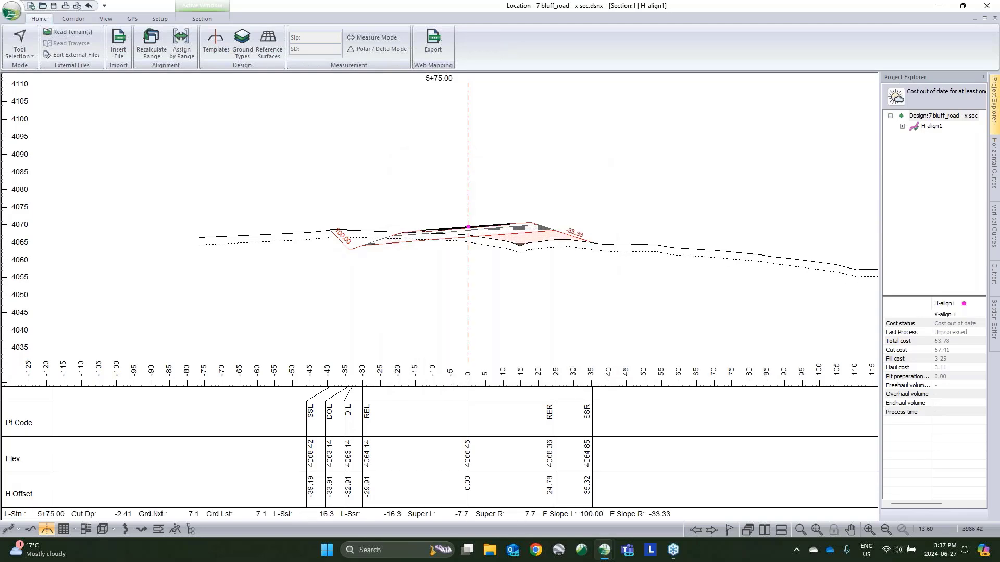
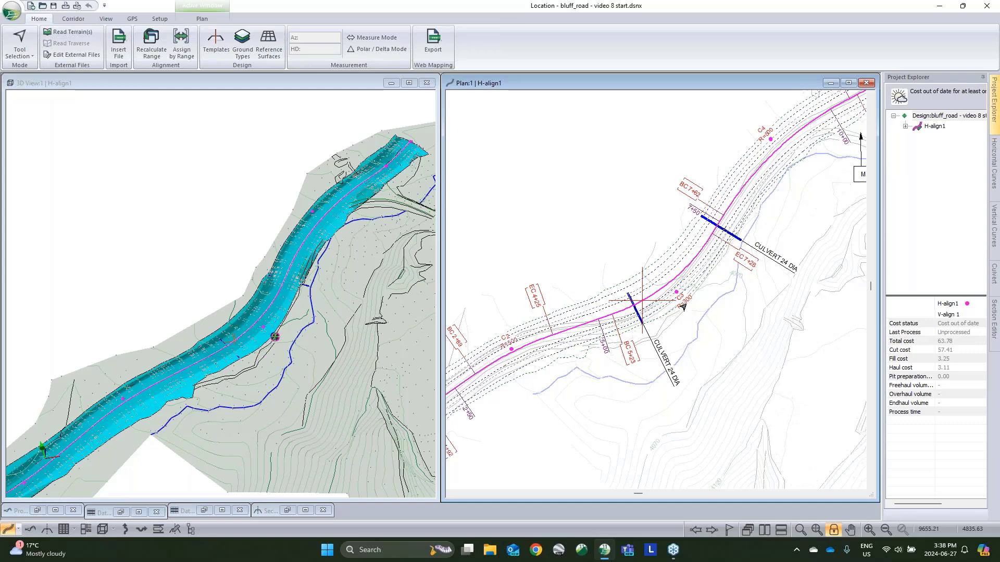
- Turn on display of the first User Defined label in the plan window's label formatting
{"action": "right_click", "coordinate": [698, 312]}
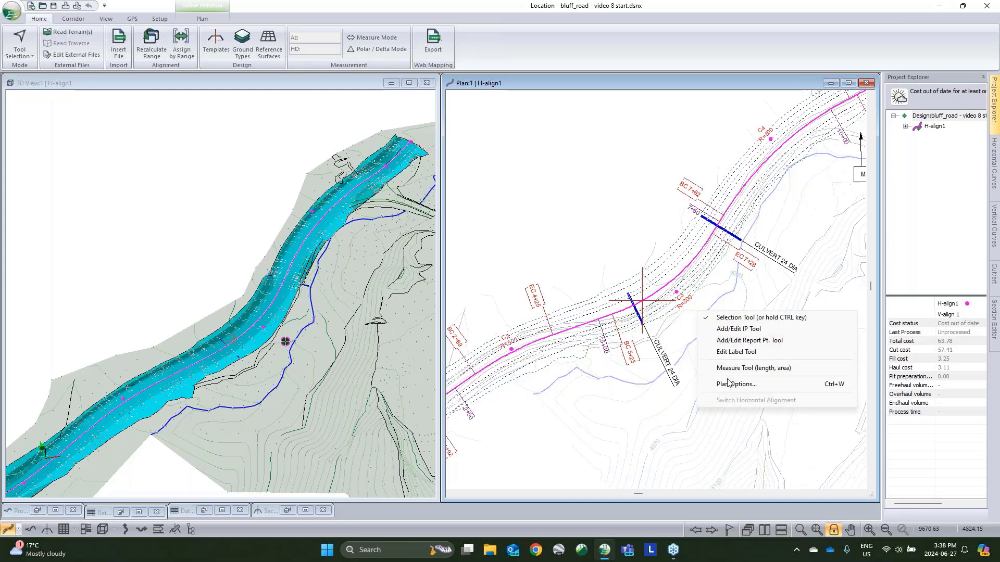
{"action": "left_click", "coordinate": [727, 385]}
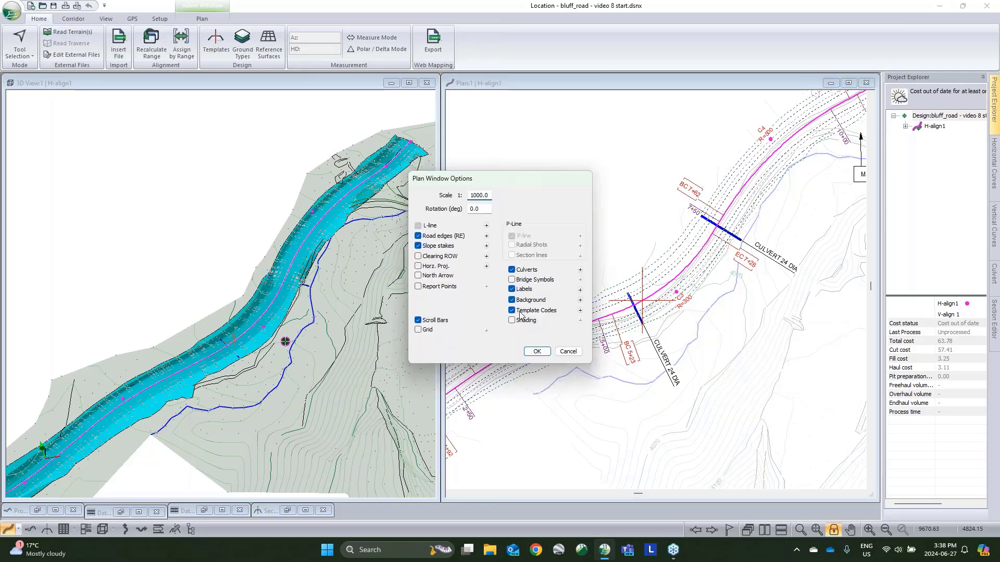
{"action": "left_click", "coordinate": [580, 290]}
{"action": "left_click", "coordinate": [380, 288]}
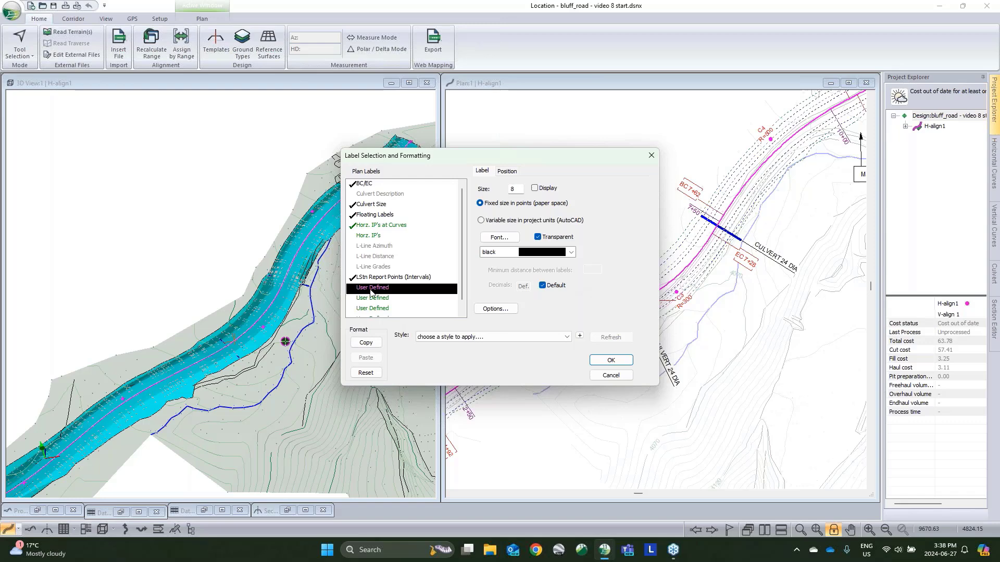
{"action": "left_click", "coordinate": [371, 290]}
- Review the custom label options of the plan's Horz. IP's at Curves label and leave them without changes
{"action": "left_click", "coordinate": [374, 226]}
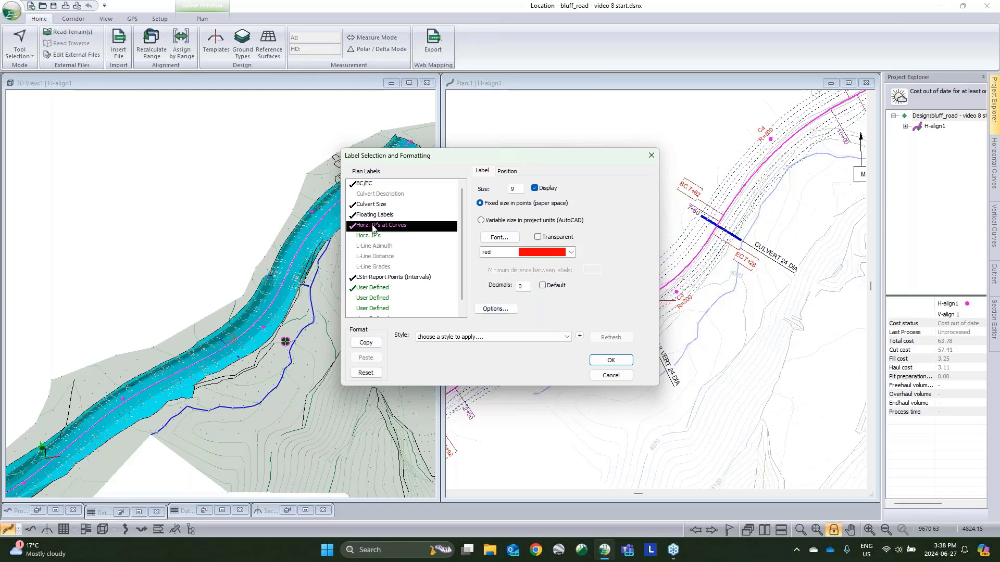
{"action": "left_click", "coordinate": [494, 309]}
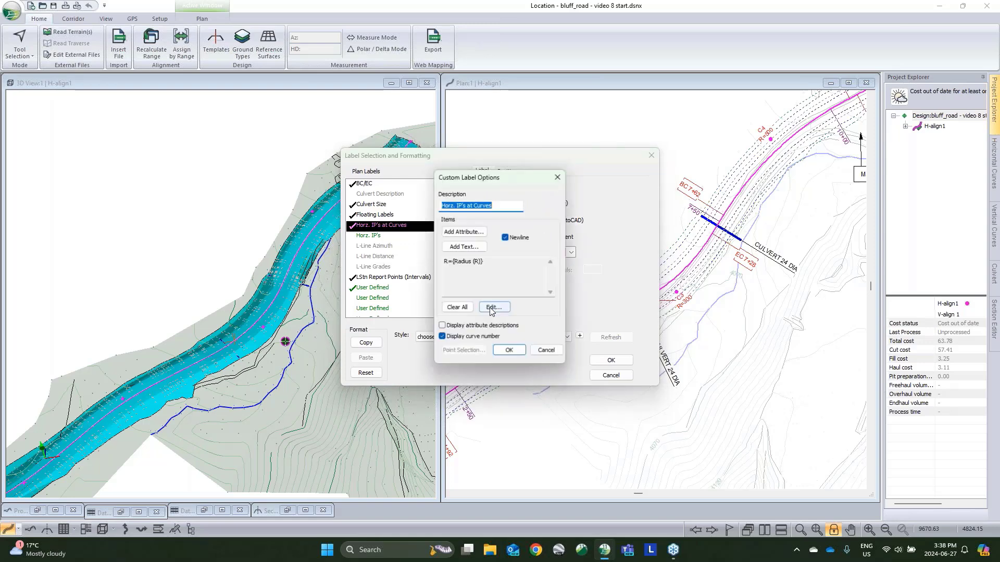
{"action": "left_click", "coordinate": [458, 233]}
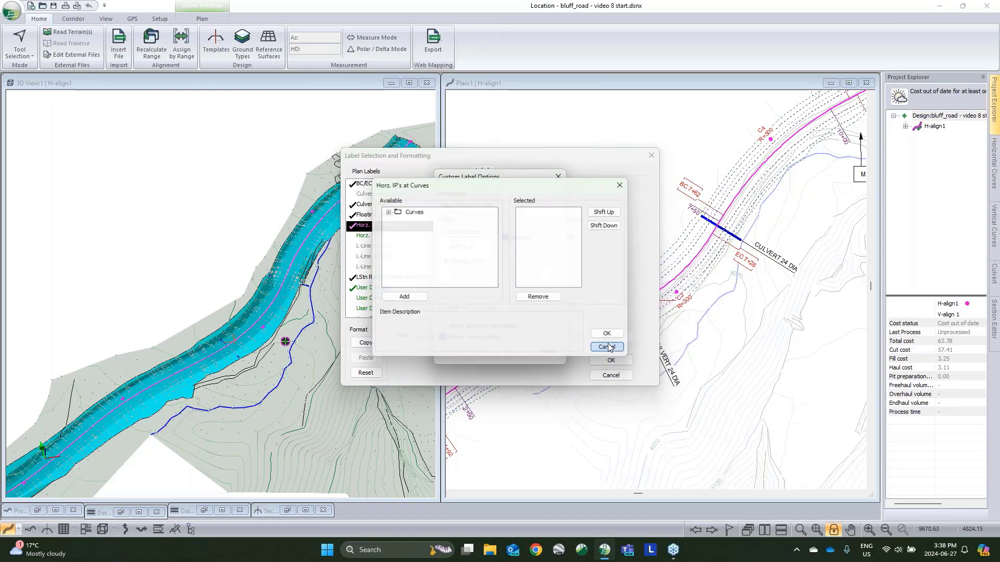
{"action": "left_click", "coordinate": [608, 348]}
{"action": "left_click", "coordinate": [547, 352]}
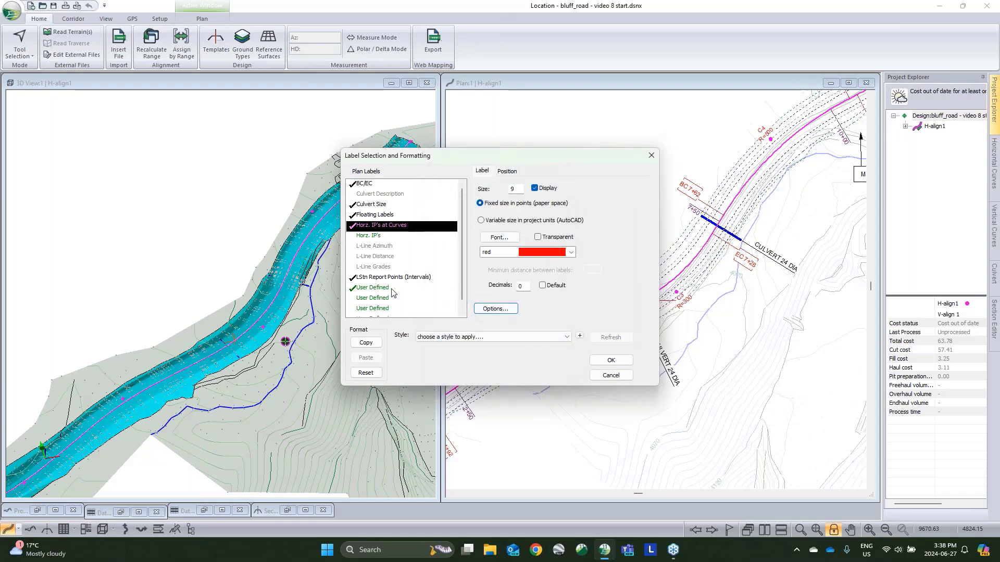
- Set the description of the first User Defined plan label to Culvert Coord
{"action": "left_click", "coordinate": [363, 289]}
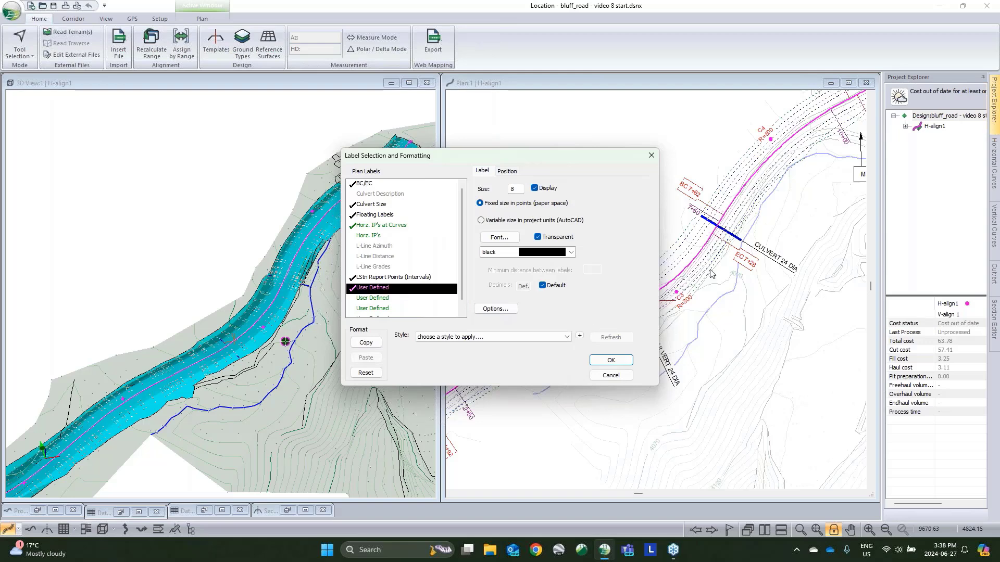
{"action": "left_click", "coordinate": [489, 312]}
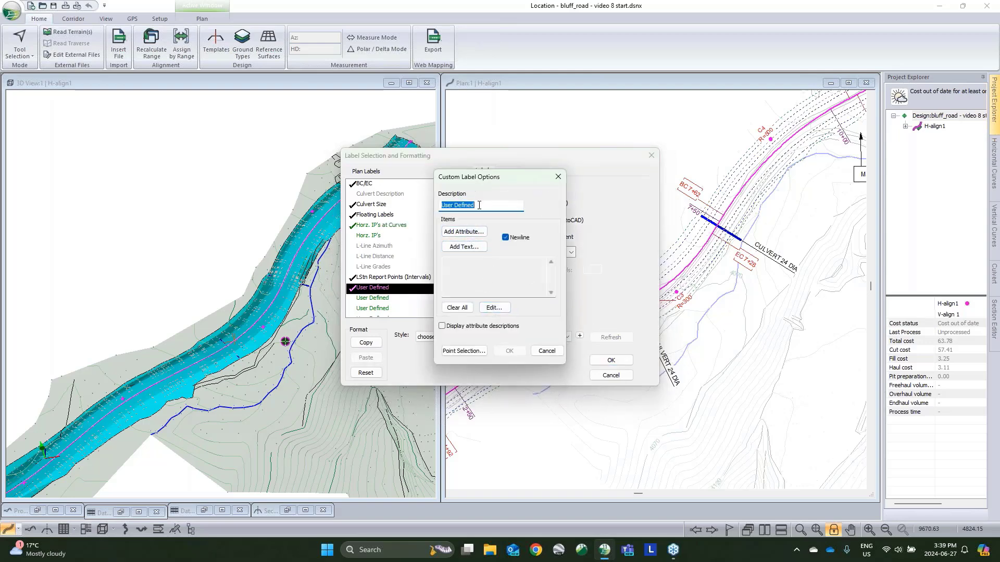
{"action": "type", "text": "Culvert Coord"}
- Add the culvert attributes Inlet X, Inlet Y, Inlet Z, Outlet X, Outlet Y and Outlet Z to the Culvert Coord label
{"action": "left_click", "coordinate": [455, 233]}
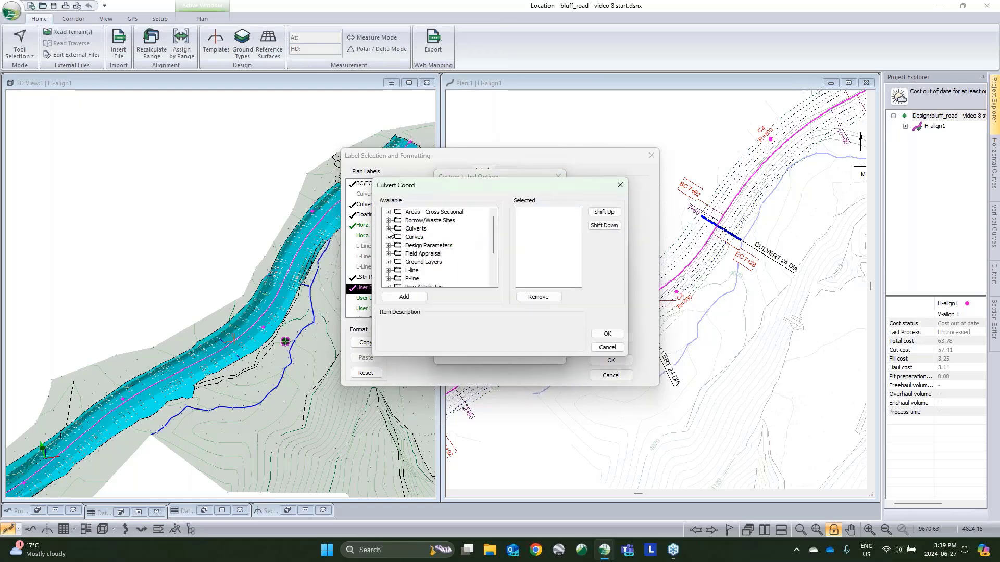
{"action": "left_click", "coordinate": [389, 230]}
{"action": "scroll", "coordinate": [433, 278], "scroll_direction": "down", "scroll_amount": 1}
{"action": "scroll", "coordinate": [431, 274], "scroll_direction": "down", "scroll_amount": 3}
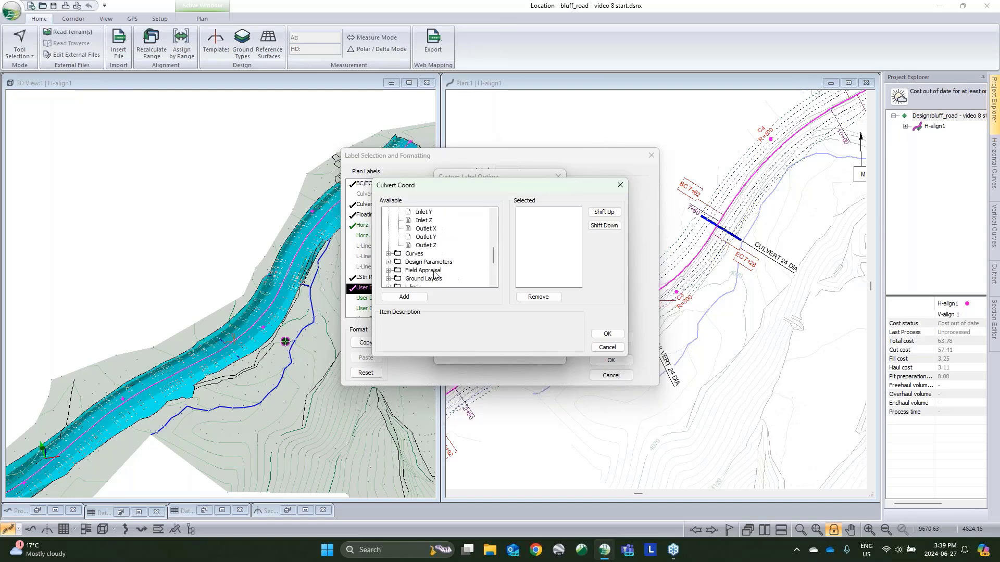
{"action": "scroll", "coordinate": [423, 260], "scroll_direction": "up", "scroll_amount": 1}
{"action": "double_click", "coordinate": [422, 254]}
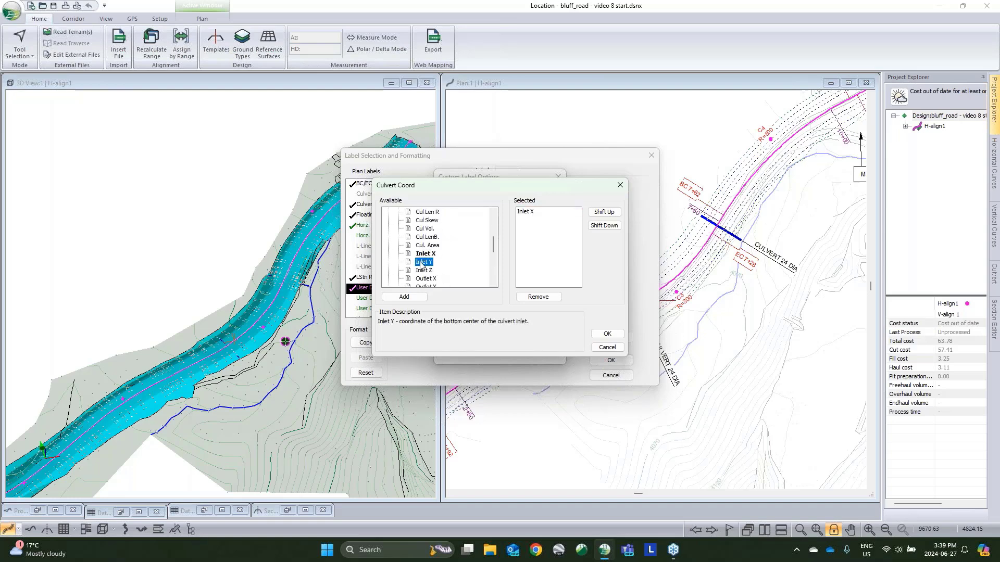
{"action": "double_click", "coordinate": [423, 262]}
{"action": "double_click", "coordinate": [423, 271]}
{"action": "double_click", "coordinate": [423, 278]}
{"action": "scroll", "coordinate": [423, 276], "scroll_direction": "down", "scroll_amount": 1}
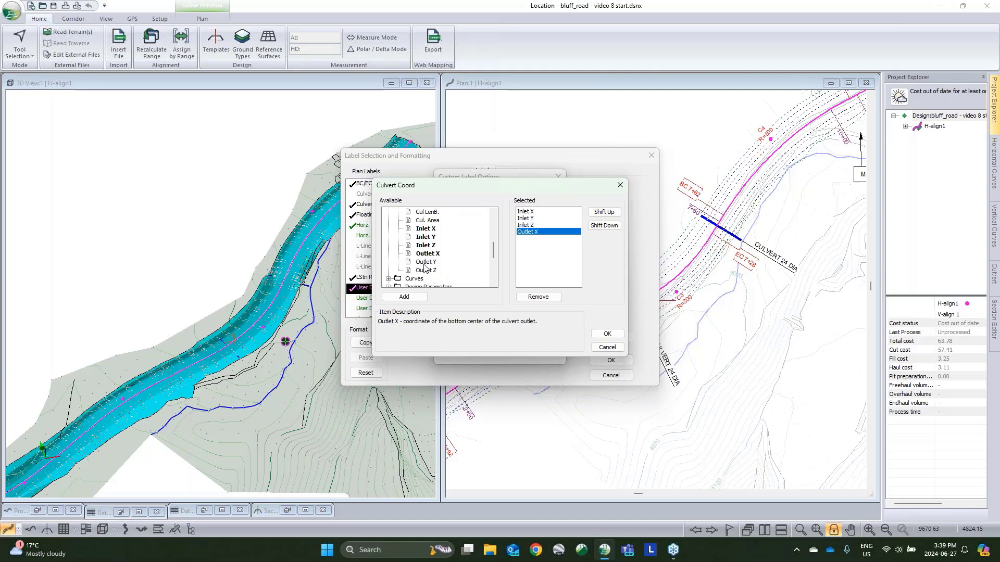
{"action": "double_click", "coordinate": [423, 262]}
{"action": "double_click", "coordinate": [423, 271]}
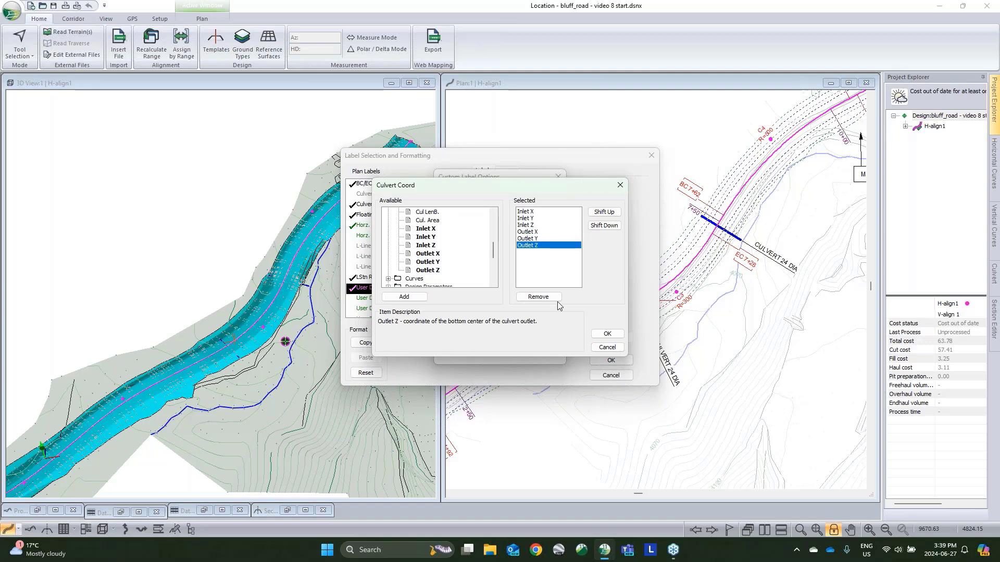
{"action": "left_click", "coordinate": [608, 334]}
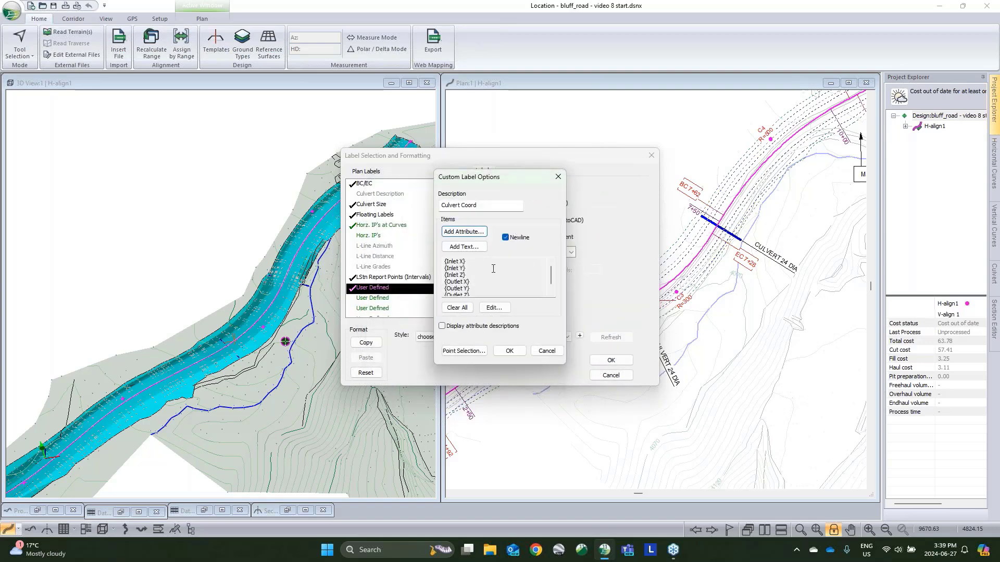
{"action": "left_click", "coordinate": [468, 235]}
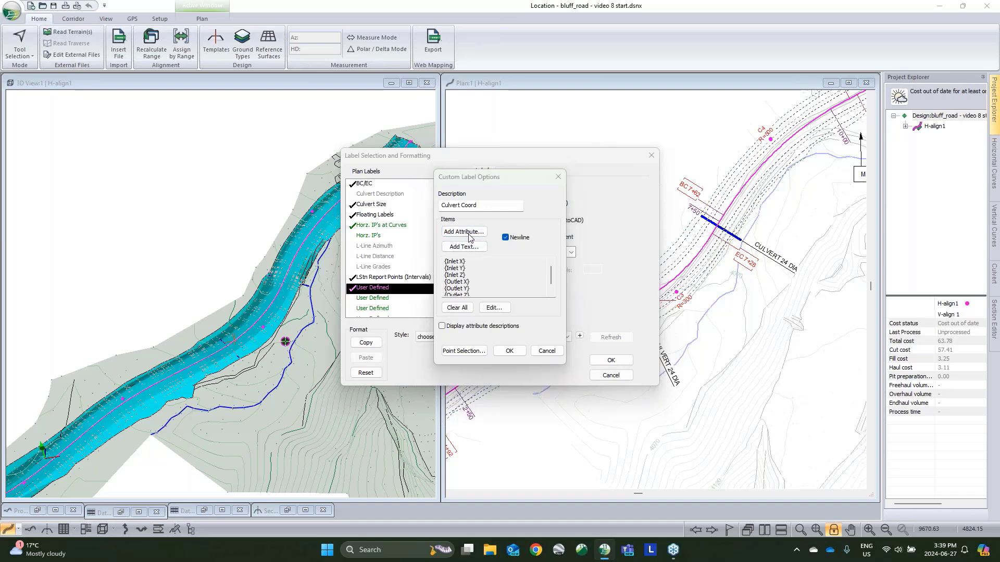
{"action": "double_click", "coordinate": [413, 213]}
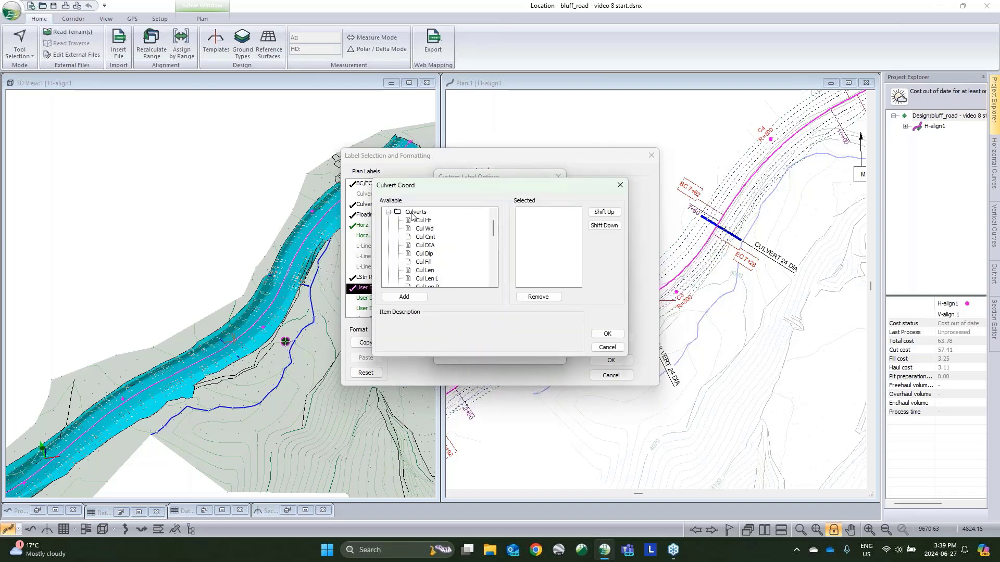
{"action": "left_click", "coordinate": [607, 348]}
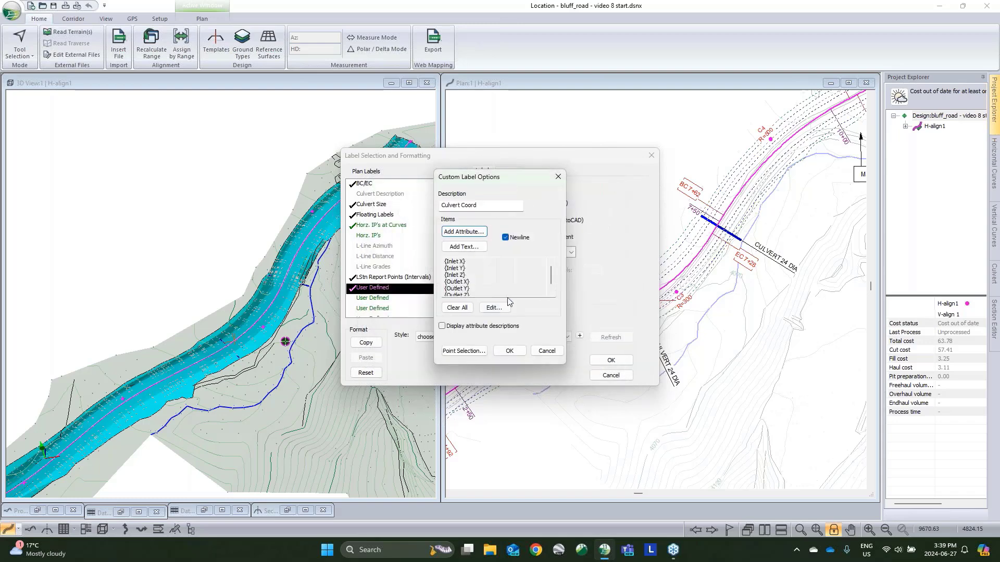
- Restrict the Culvert Coord label's point selection to culvert insertion points only
{"action": "left_click", "coordinate": [458, 351]}
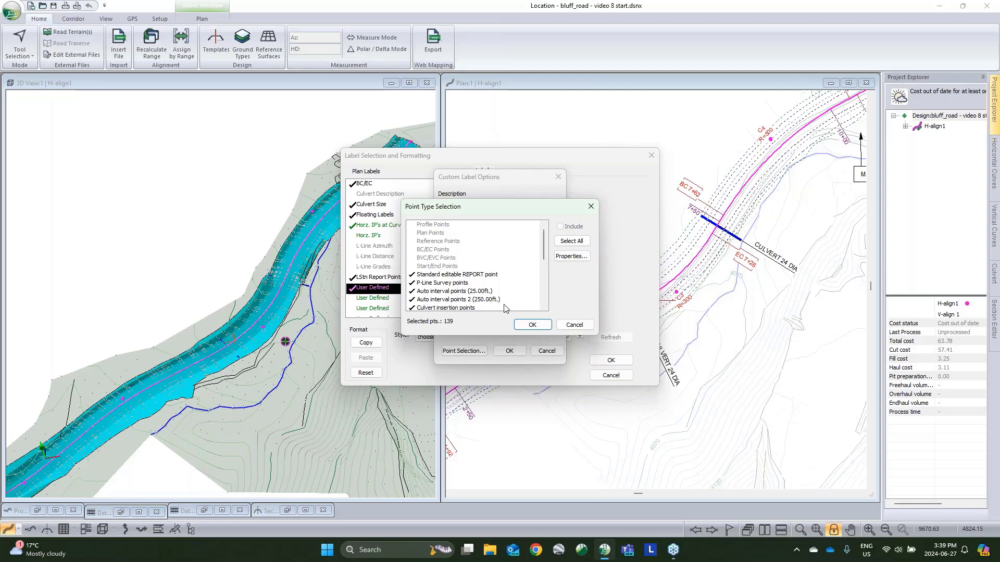
{"action": "left_click", "coordinate": [571, 240]}
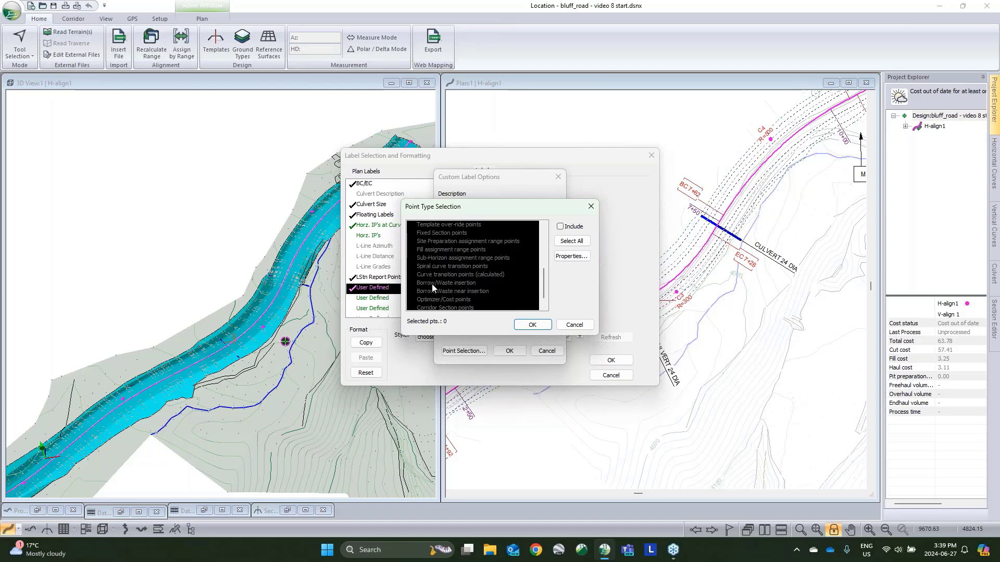
{"action": "scroll", "coordinate": [433, 286], "scroll_direction": "up", "scroll_amount": 5}
{"action": "scroll", "coordinate": [432, 290], "scroll_direction": "down", "scroll_amount": 1}
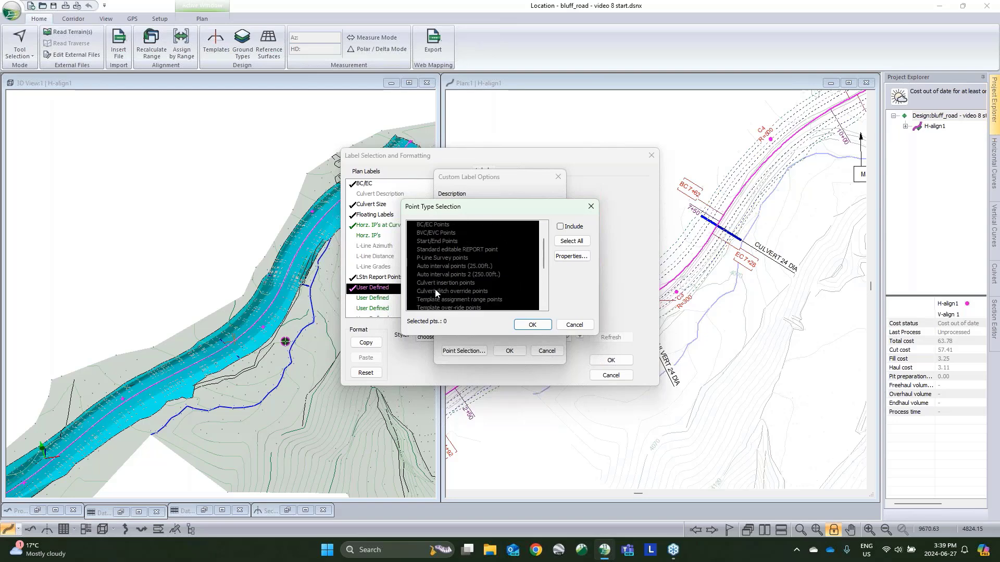
{"action": "left_click", "coordinate": [440, 283]}
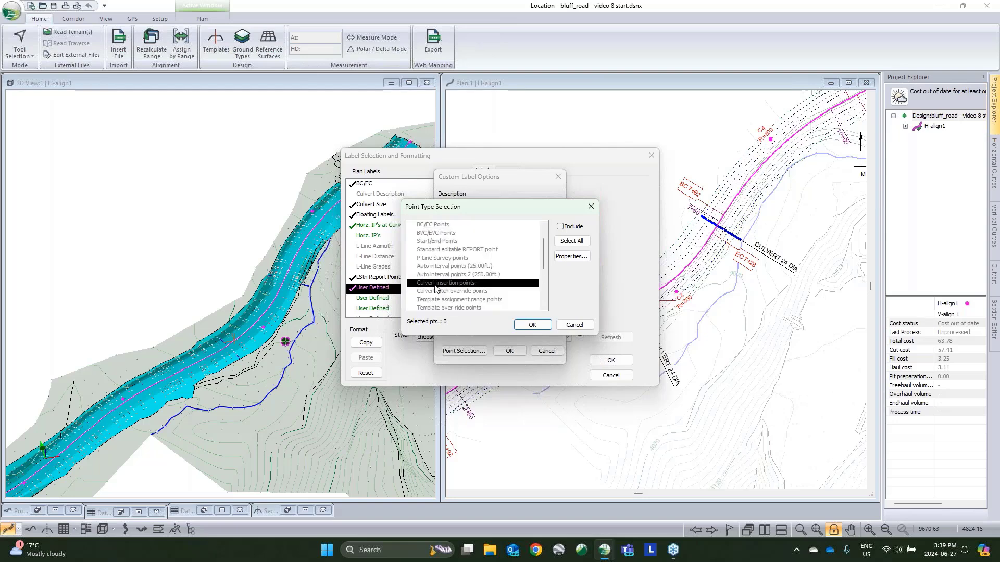
{"action": "left_click", "coordinate": [542, 328]}
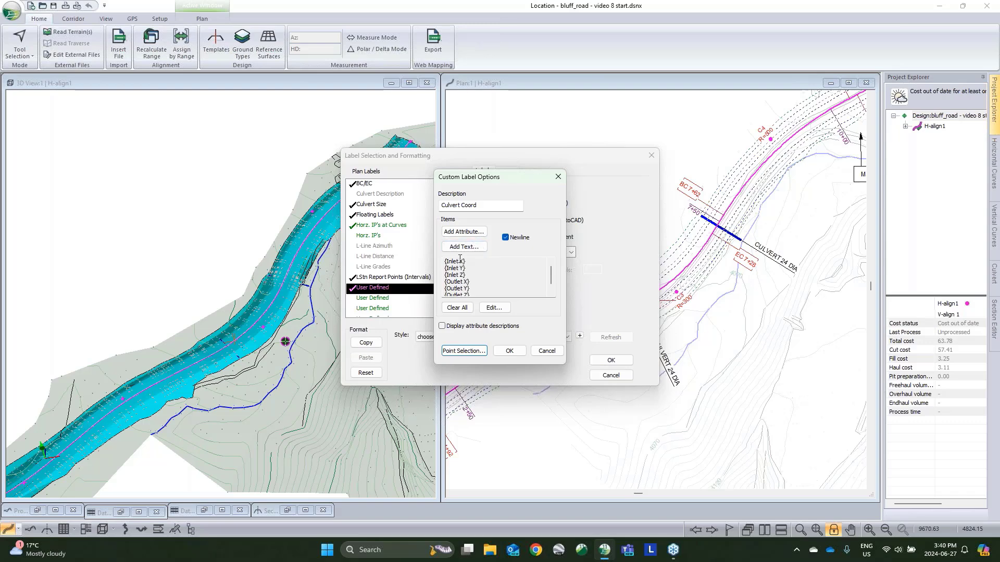
- Edit the label text to start with "Culvert Coord (X,Y,Z) =" and put Inlet X, Inlet Y and Inlet Z on that line, separated by commas
{"action": "left_click", "coordinate": [494, 308]}
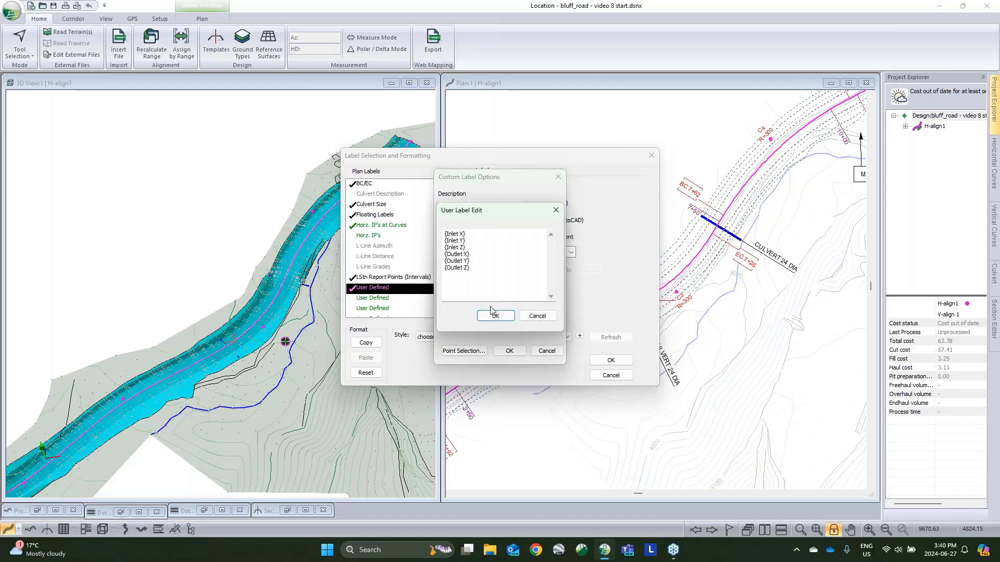
{"action": "left_click", "coordinate": [444, 233]}
{"action": "type", "text": "Culvert Coord (X,Y,Z)"}
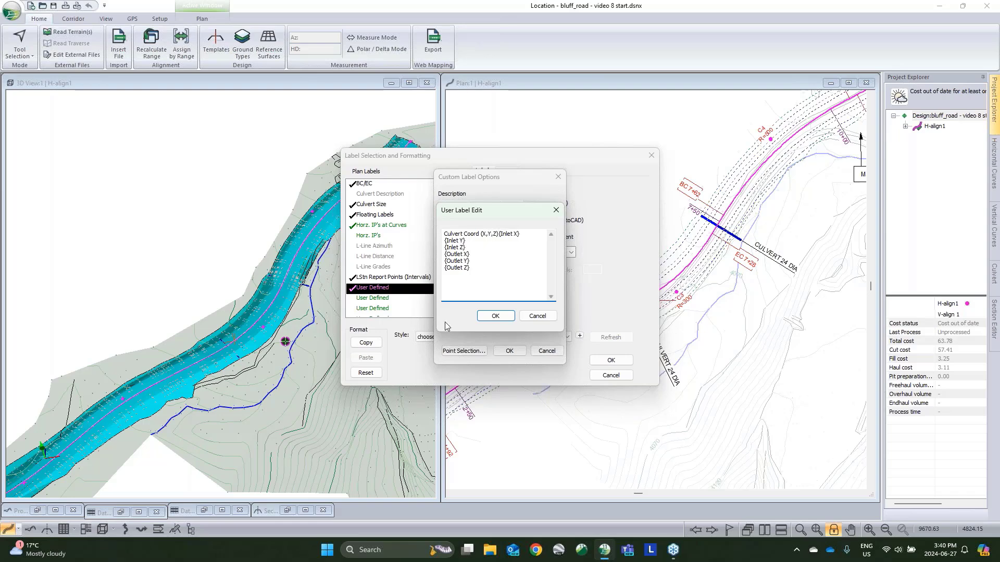
{"action": "type", "text": " ="}
{"action": "left_click_drag", "start_coordinate": [504, 234], "coordinate": [446, 232]}
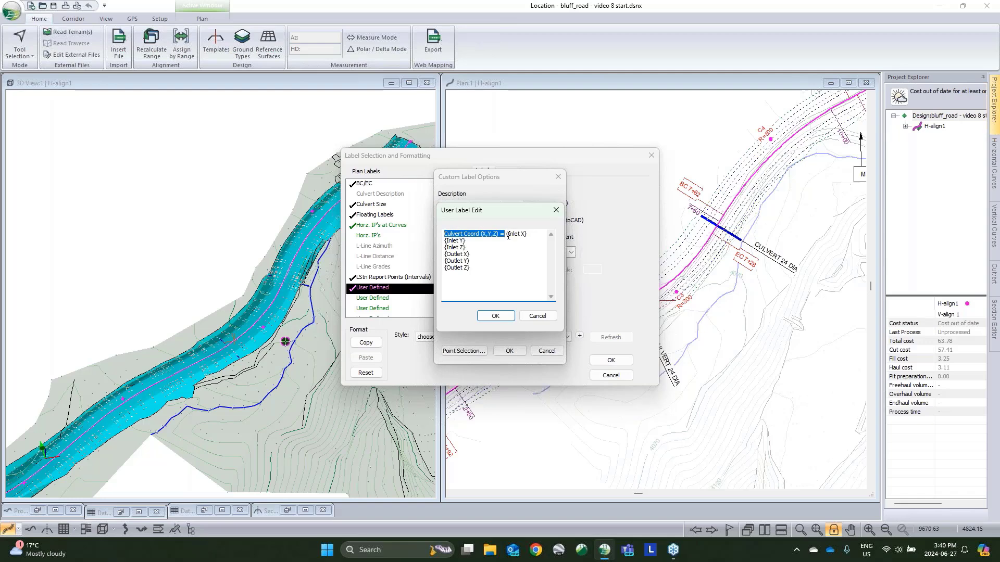
{"action": "left_click_drag", "start_coordinate": [508, 236], "coordinate": [505, 236]}
{"action": "key", "text": "Delete"}
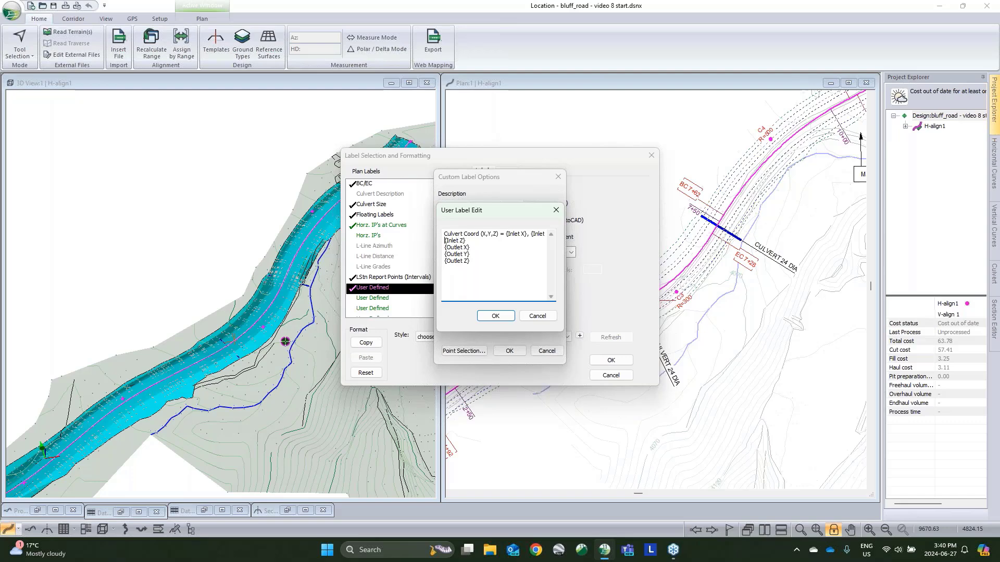
{"action": "key", "text": "BackSpace"}
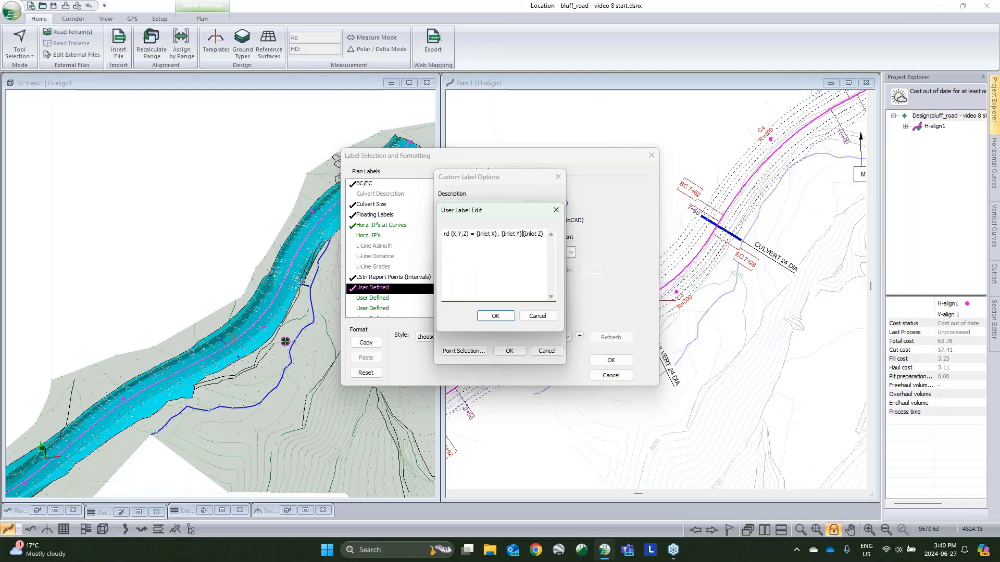
{"action": "type", "text": ","}
- Reword the prefix of the inlet coordinate line to "Inlet Coord (X,Y,Z) ="
{"action": "left_click", "coordinate": [444, 255]}
{"action": "left_click_drag", "start_coordinate": [500, 235], "coordinate": [442, 236]}
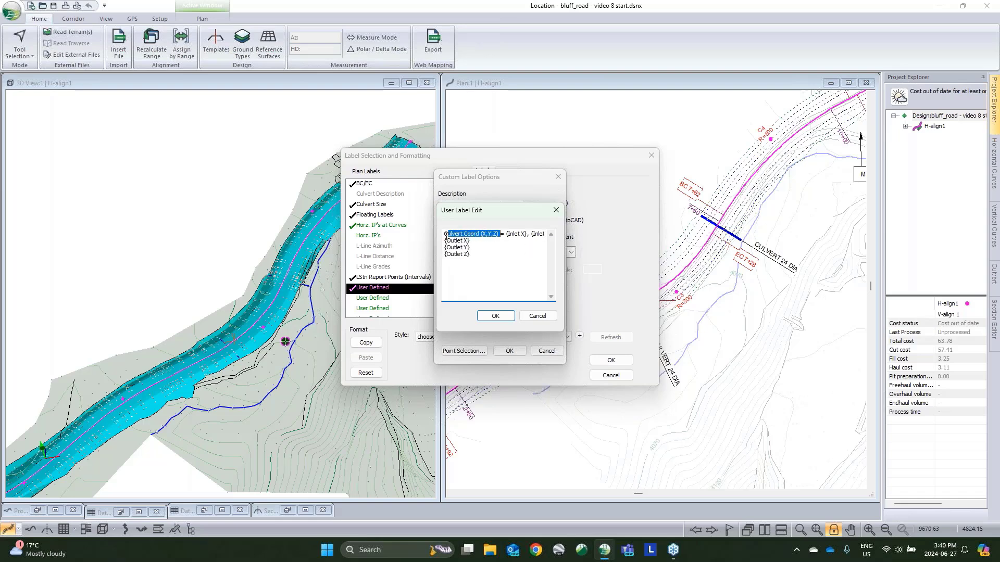
{"action": "left_click", "coordinate": [464, 234]}
{"action": "type", "text": "Inlet"}
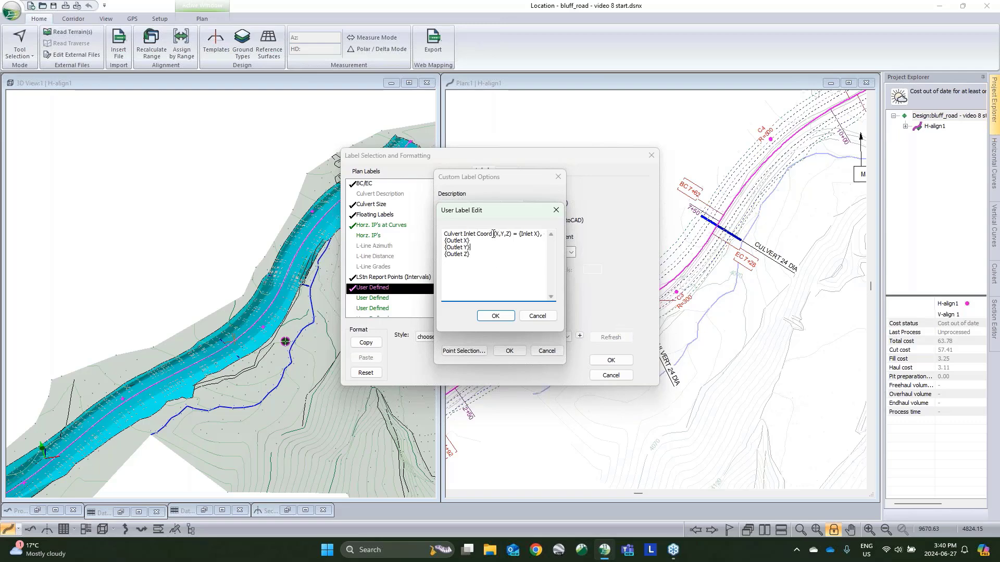
{"action": "left_click_drag", "start_coordinate": [493, 234], "coordinate": [444, 234]}
{"action": "left_click", "coordinate": [465, 234]}
{"action": "key", "text": "Delete"}
- Add the prefix "Outlet Coord (X,Y,Z) =" with Outlet X, Outlet Y and Outlet Z comma-separated on one line, and accept the custom label
{"action": "left_click_drag", "start_coordinate": [500, 234], "coordinate": [444, 234]}
{"action": "key", "text": "ctrl+c"}
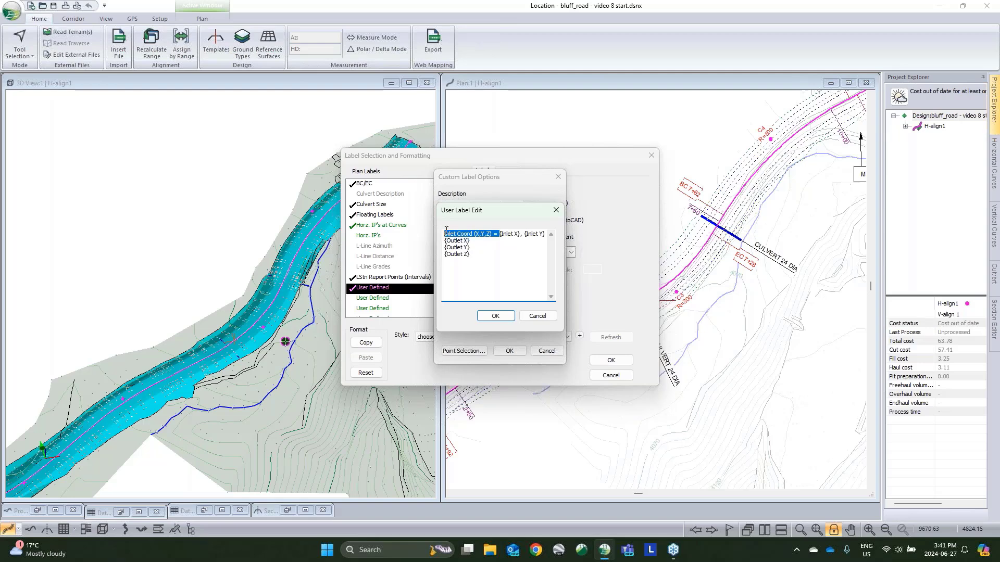
{"action": "left_click", "coordinate": [445, 240]}
{"action": "key", "text": "ctrl+v"}
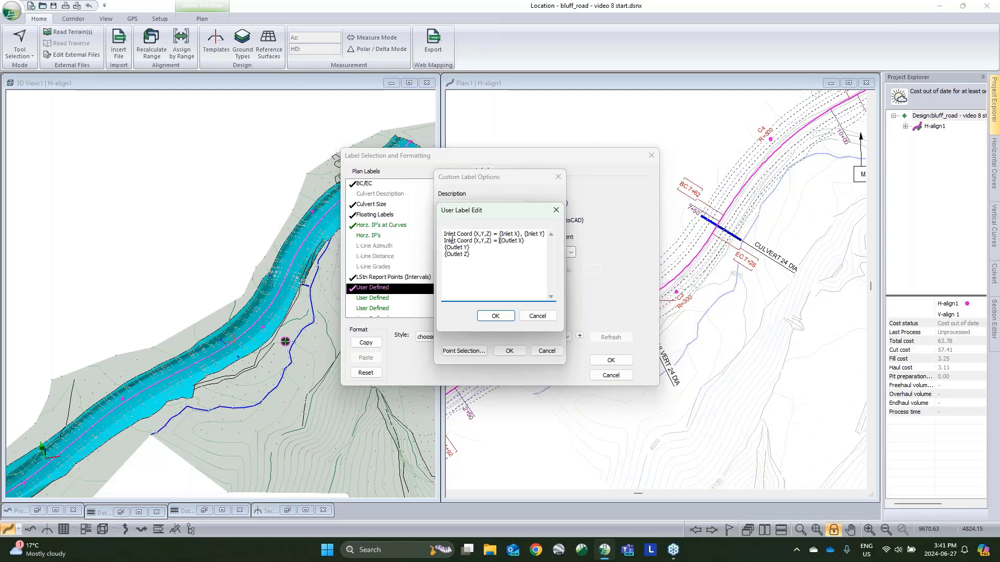
{"action": "left_click_drag", "start_coordinate": [449, 241], "coordinate": [430, 239]}
{"action": "type", "text": "Out"}
{"action": "key", "text": "Delete"}
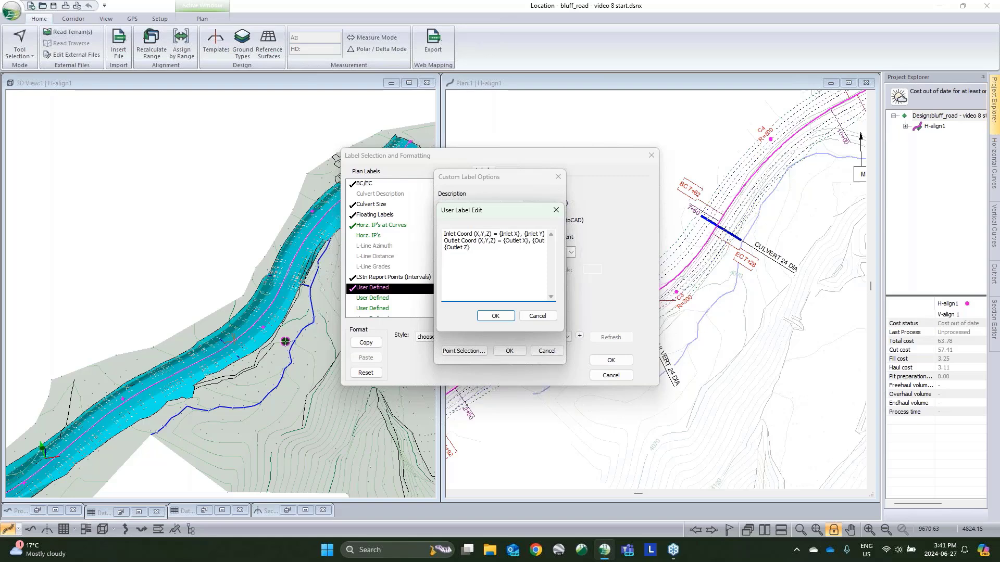
{"action": "left_click", "coordinate": [445, 249]}
{"action": "key", "text": "BackSpace"}
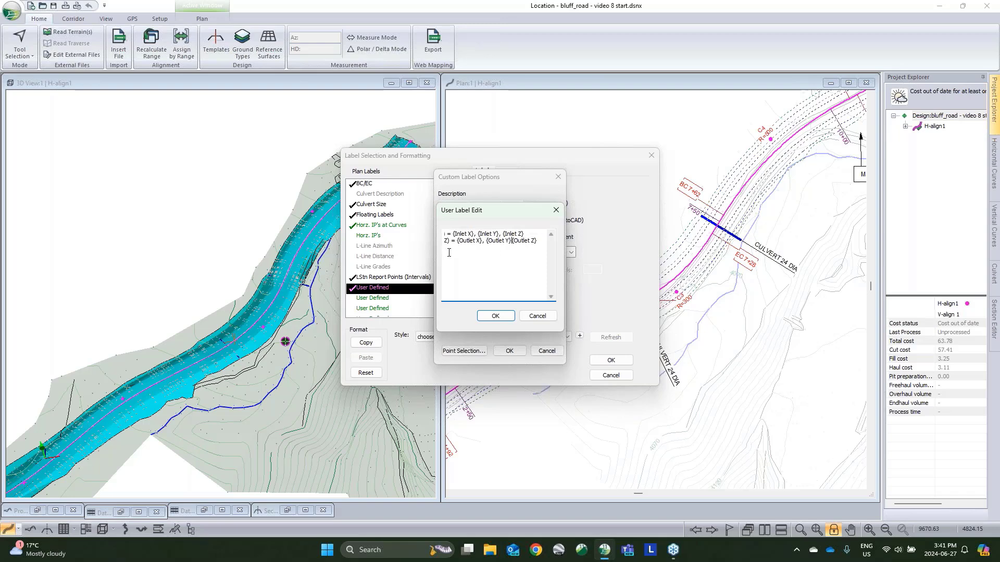
{"action": "type", "text": ","}
{"action": "left_click", "coordinate": [494, 315]}
{"action": "left_click", "coordinate": [510, 350]}
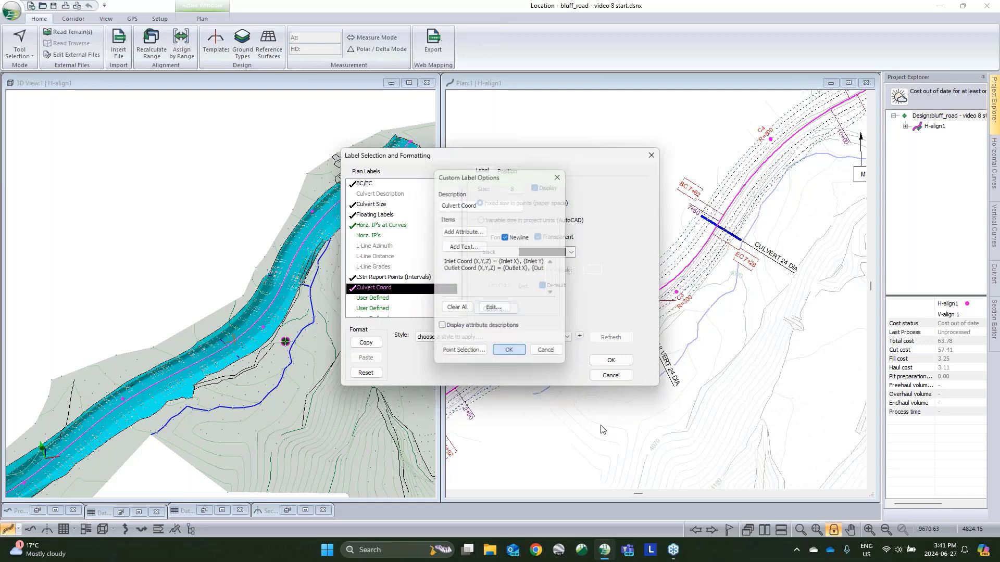
- Turn off the Culvert Size plan label and apply the label settings without resetting the point formatting of the LStn report points
{"action": "left_click", "coordinate": [506, 171]}
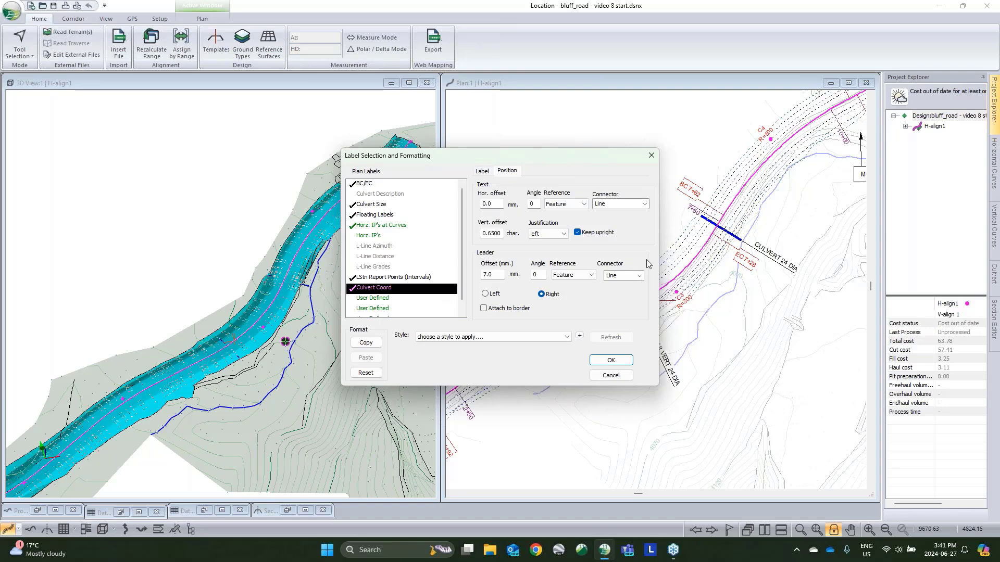
{"action": "left_click", "coordinate": [609, 362]}
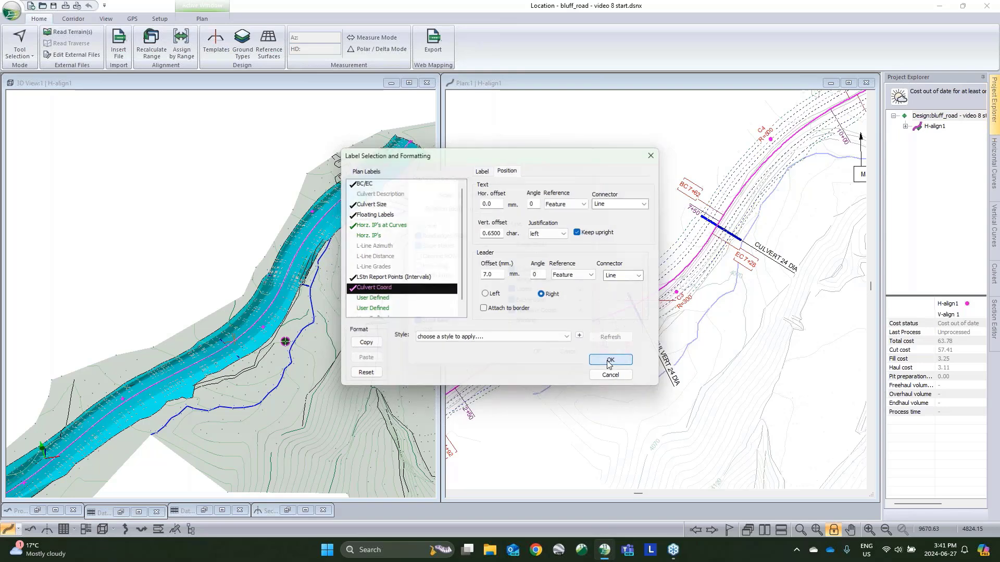
{"action": "left_click", "coordinate": [581, 291]}
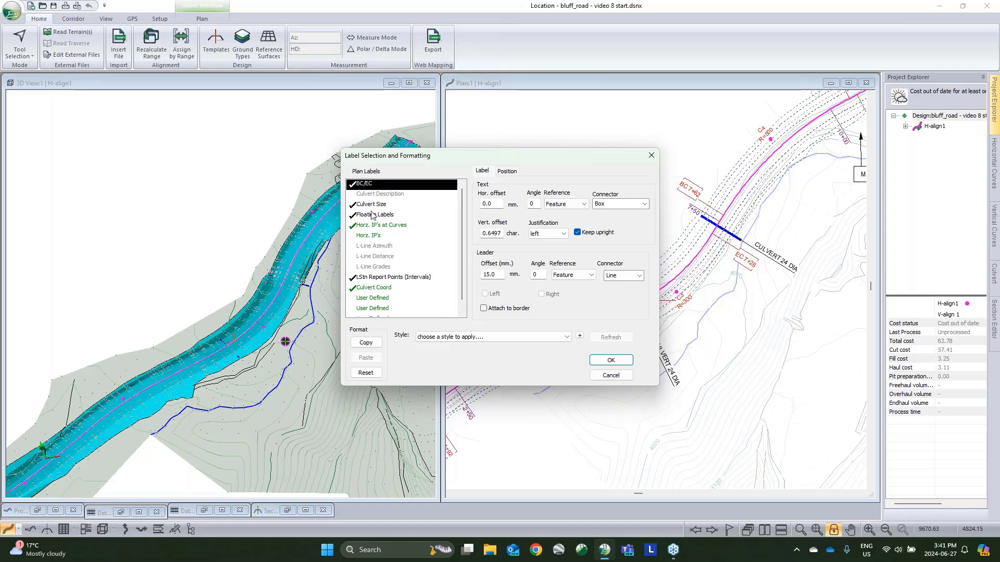
{"action": "left_click", "coordinate": [372, 204]}
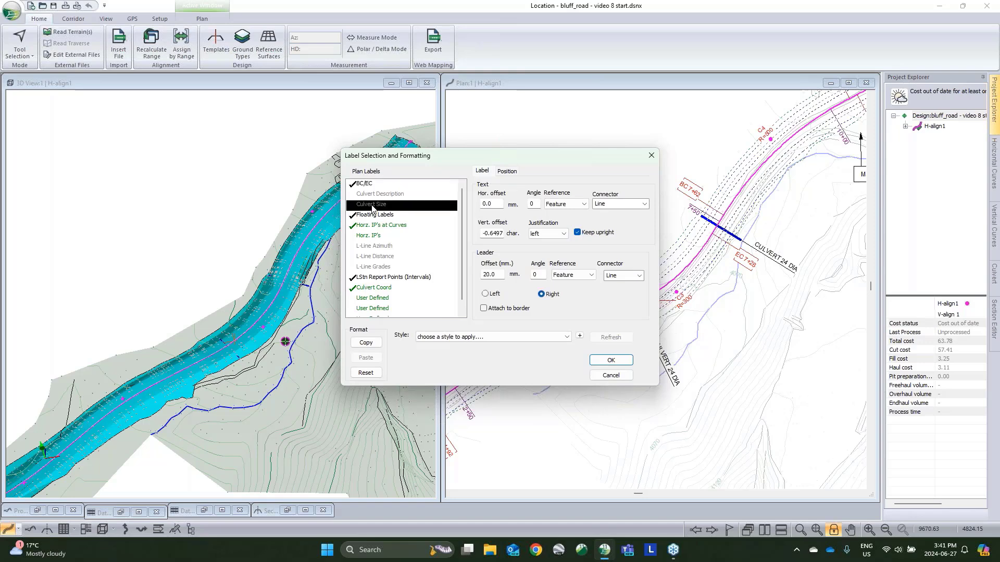
{"action": "left_click", "coordinate": [611, 361]}
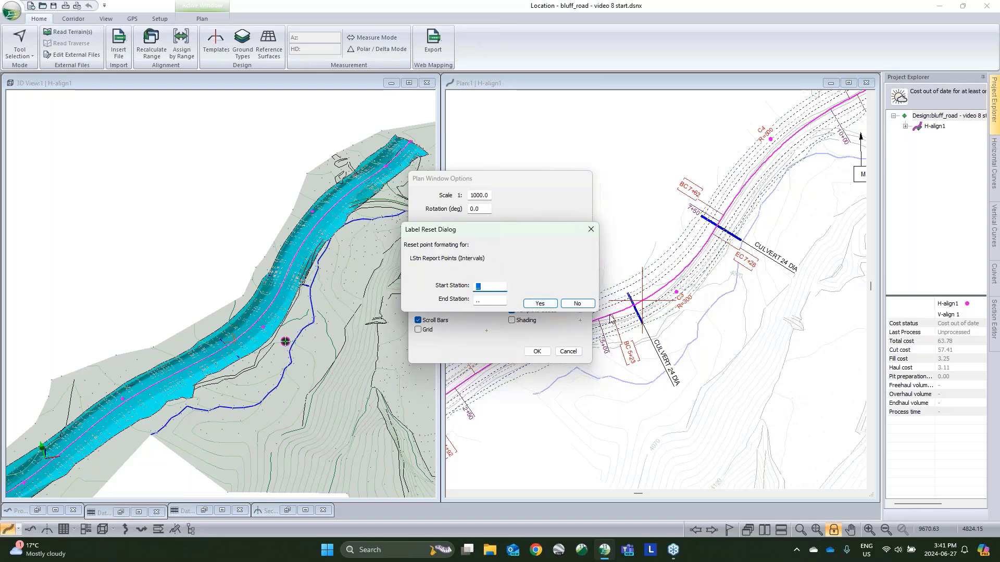
{"action": "left_click", "coordinate": [575, 307]}
{"action": "left_click", "coordinate": [537, 354]}
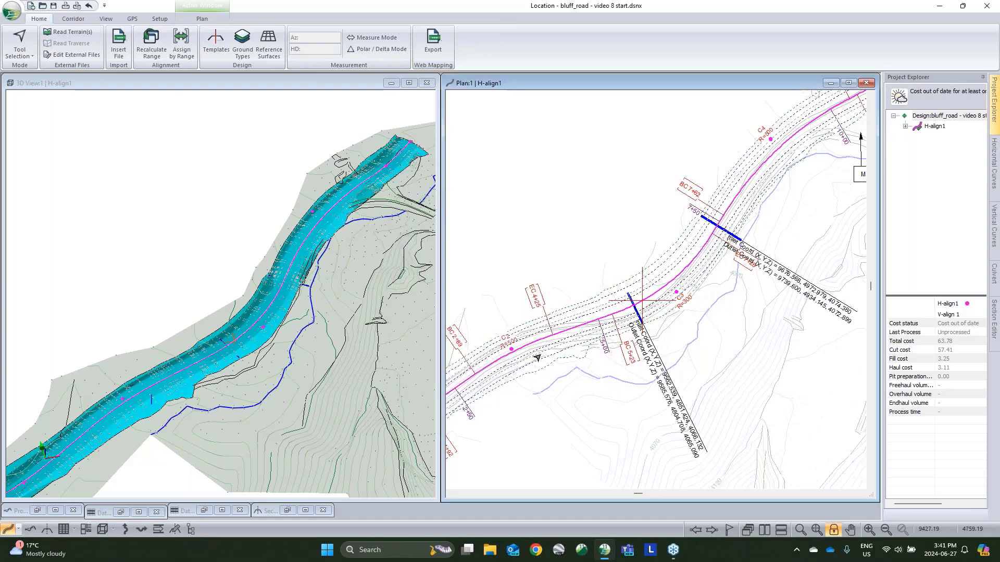
- Set the vertical text offset of the culvert coordinate label near station 7+50 to -0.65 characters and leave label editing
{"action": "middle_click_drag", "start_coordinate": [714, 307], "coordinate": [768, 272]}
{"action": "mouse_move", "coordinate": [637, 351]}
{"action": "middle_mouse_down"}
{"action": "mouse_move", "coordinate": [760, 327]}
{"action": "mouse_move", "coordinate": [690, 363]}
{"action": "middle_mouse_up"}
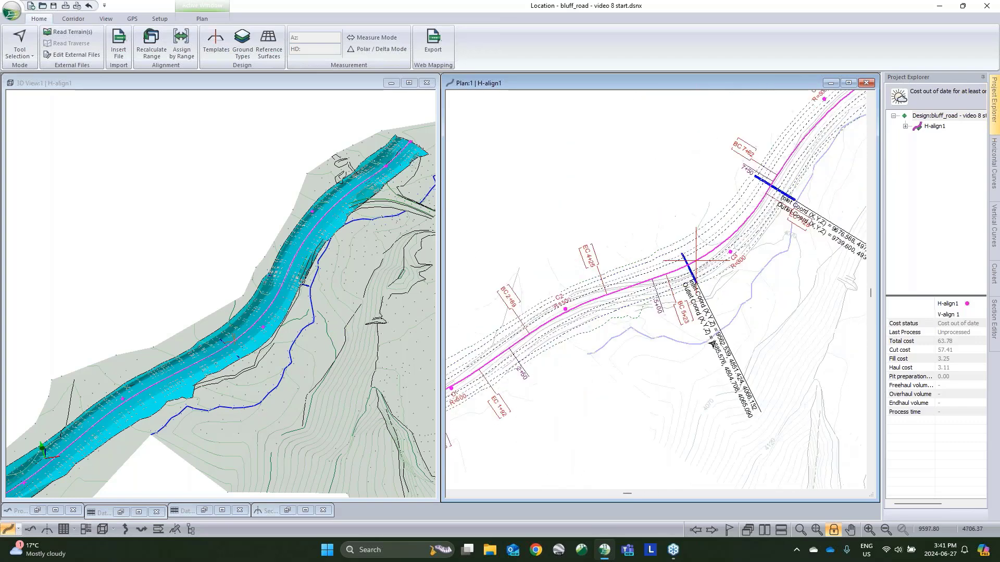
{"action": "middle_click_drag", "start_coordinate": [760, 309], "coordinate": [707, 346]}
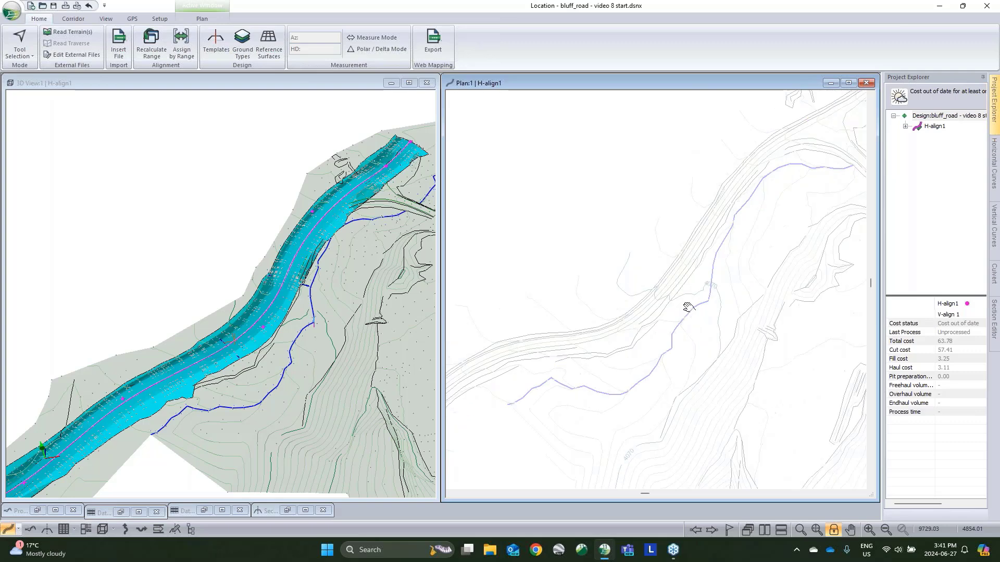
{"action": "right_click", "coordinate": [679, 307]}
{"action": "left_click", "coordinate": [721, 325]}
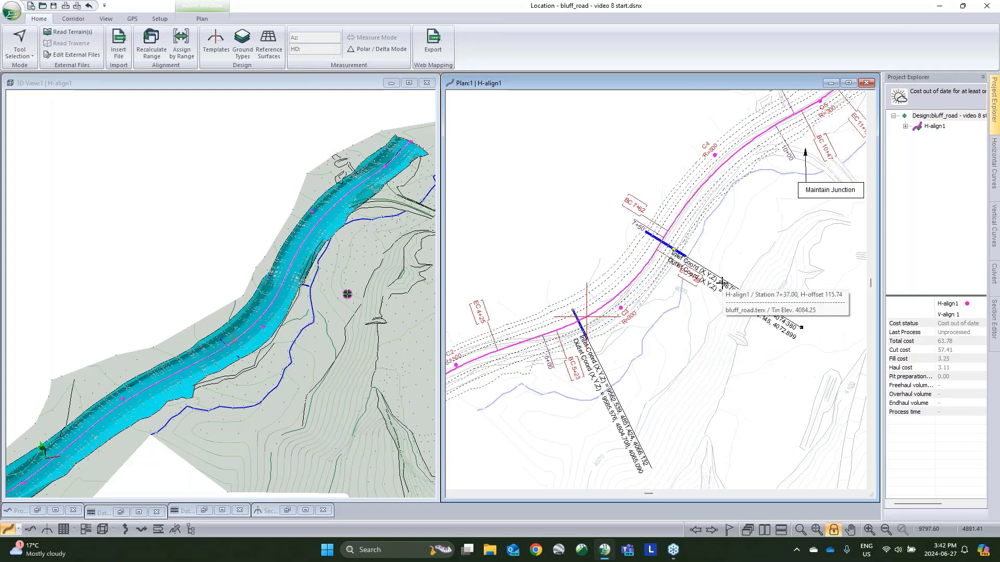
{"action": "double_click", "coordinate": [722, 282]}
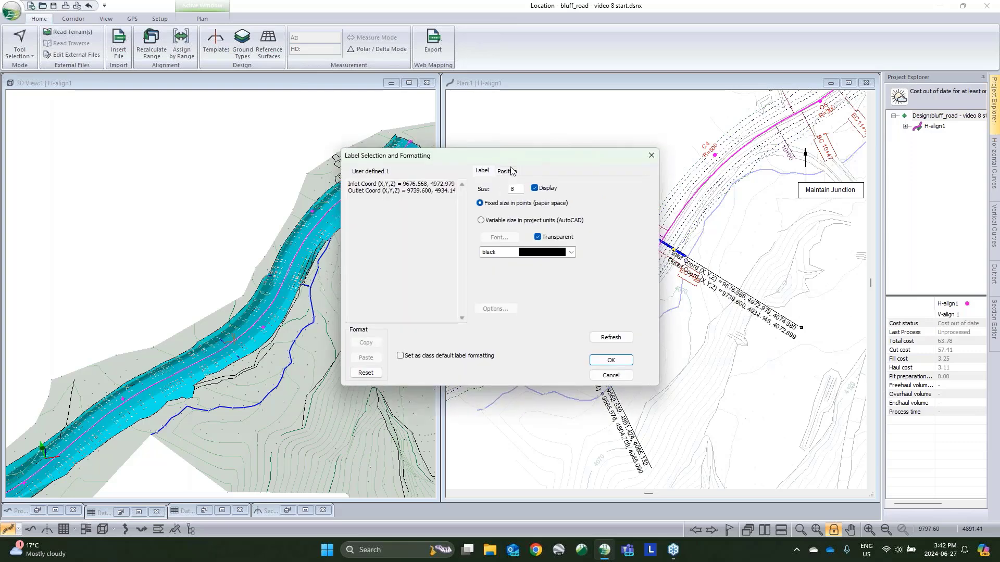
{"action": "left_click", "coordinate": [507, 170]}
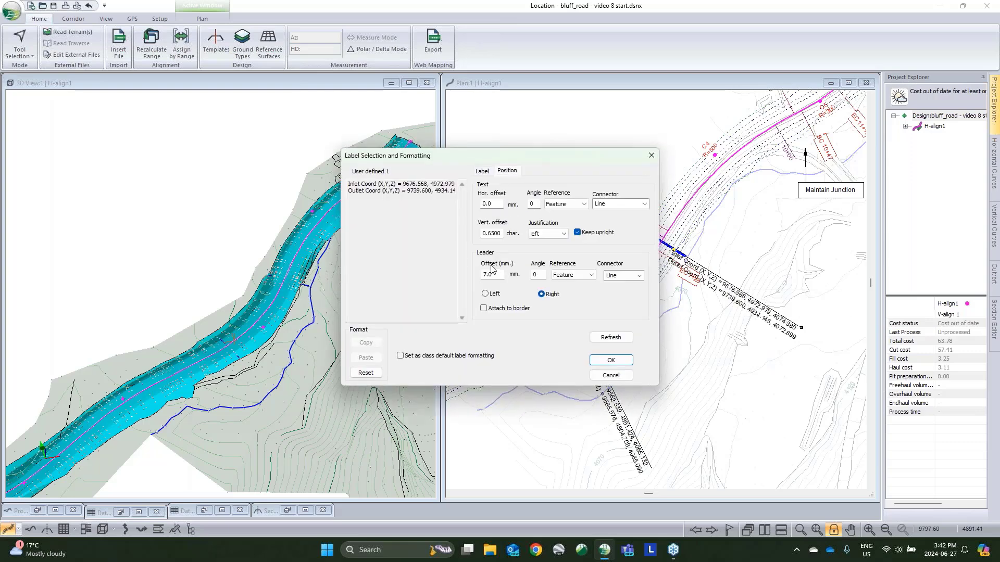
{"action": "left_click", "coordinate": [482, 234]}
{"action": "type", "text": "-"}
{"action": "left_click", "coordinate": [610, 360]}
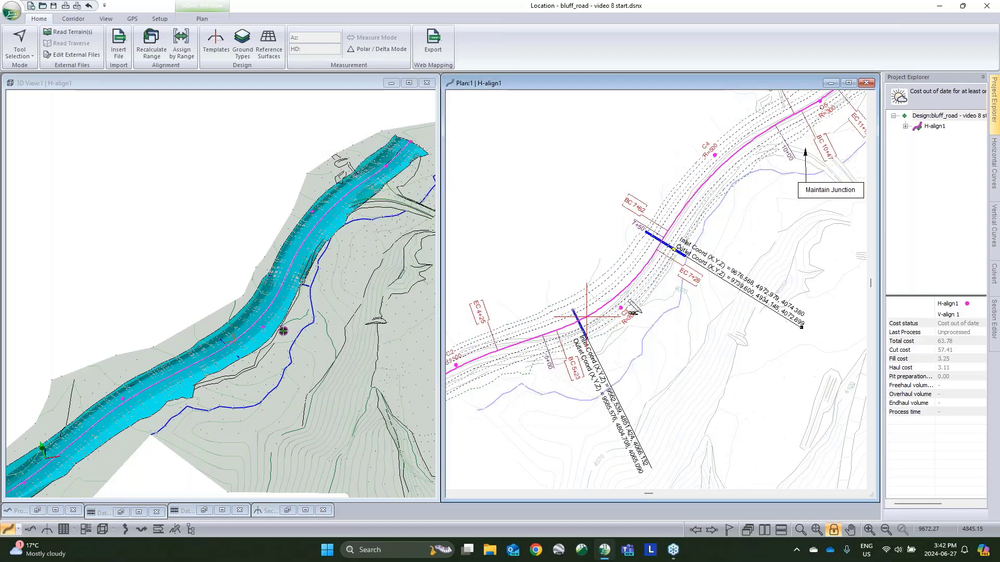
{"action": "right_click", "coordinate": [660, 310]}
{"action": "left_click", "coordinate": [697, 319]}
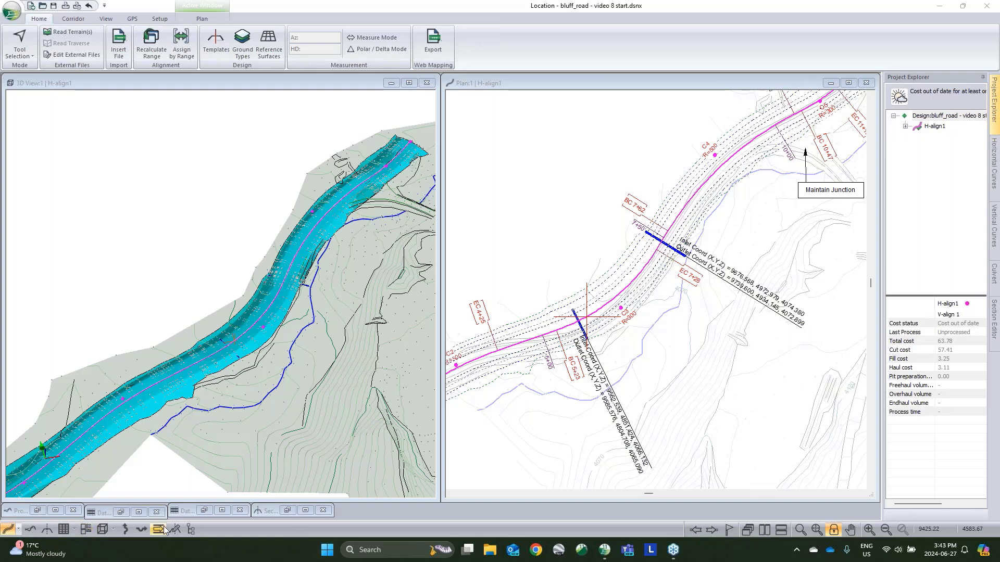
- Open the Multi-Plot window and turn on grid snapping and grid display with the spacing of 10 in millimeters
{"action": "left_click", "coordinate": [101, 529]}
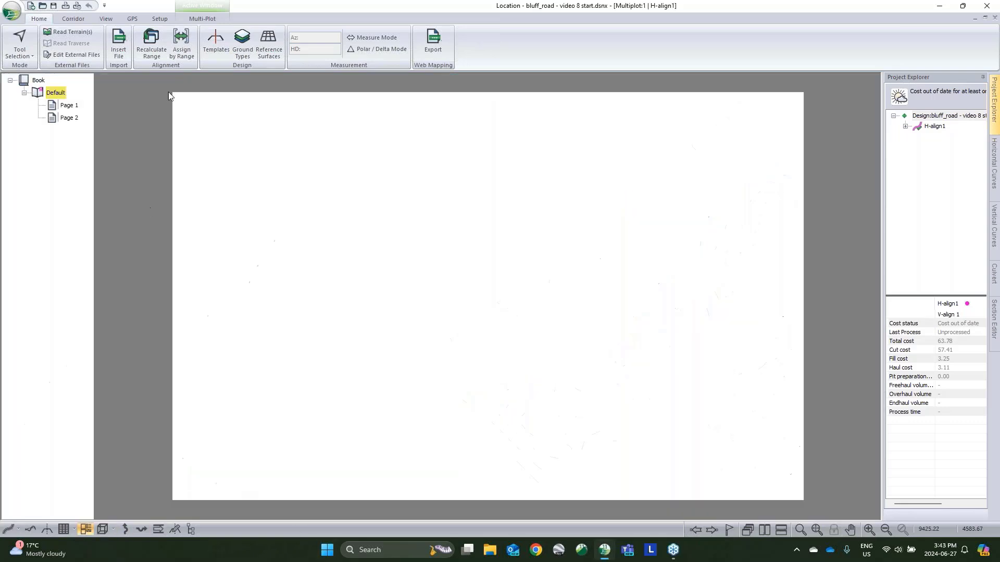
{"action": "double_click", "coordinate": [210, 135]}
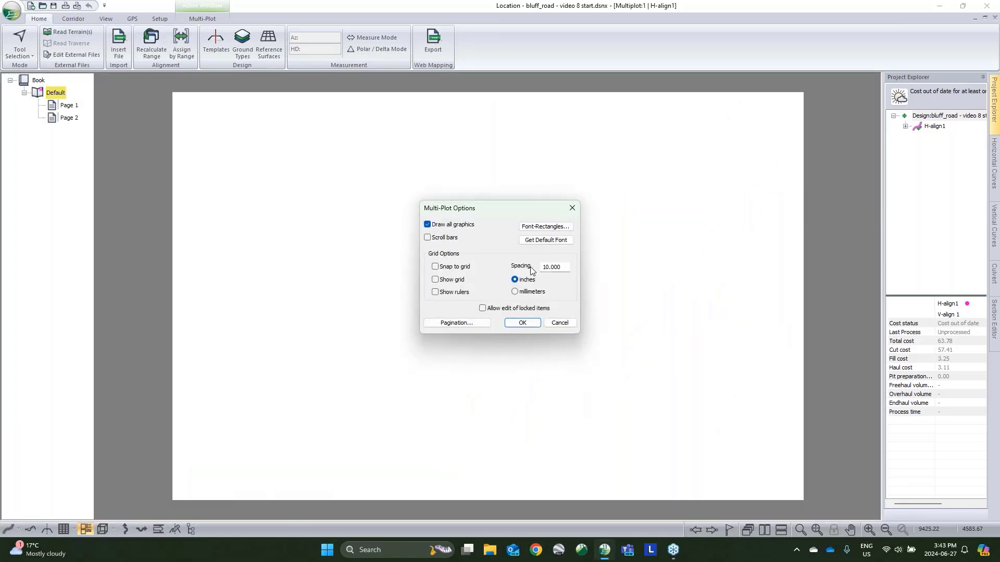
{"action": "left_click", "coordinate": [436, 267]}
{"action": "left_click", "coordinate": [436, 280]}
{"action": "left_click", "coordinate": [514, 291]}
{"action": "left_click", "coordinate": [523, 323]}
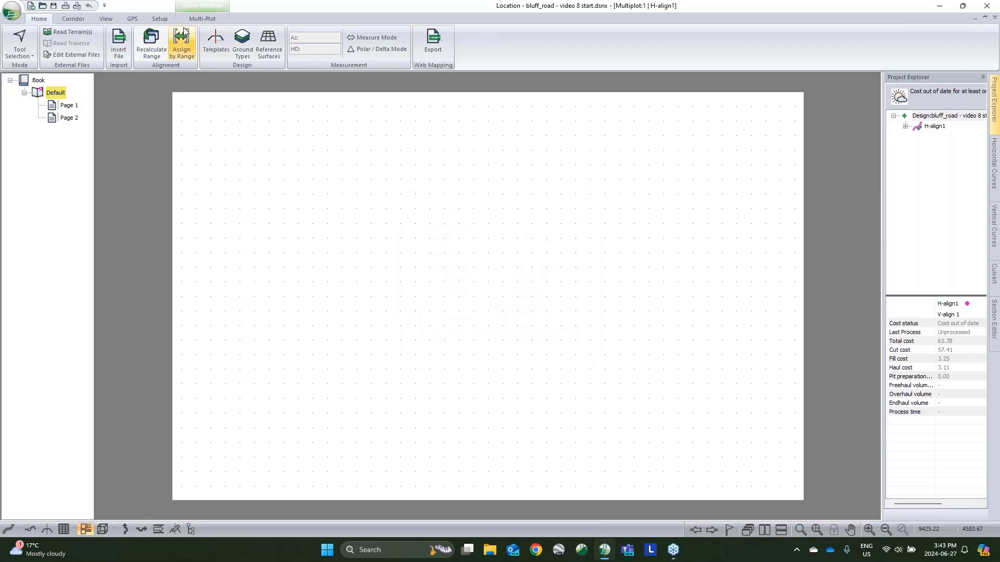
- Insert a Plan:1 sub-view on the multi-plot page and move it to the page's upper-left corner
{"action": "left_click", "coordinate": [201, 19]}
{"action": "left_click", "coordinate": [308, 53]}
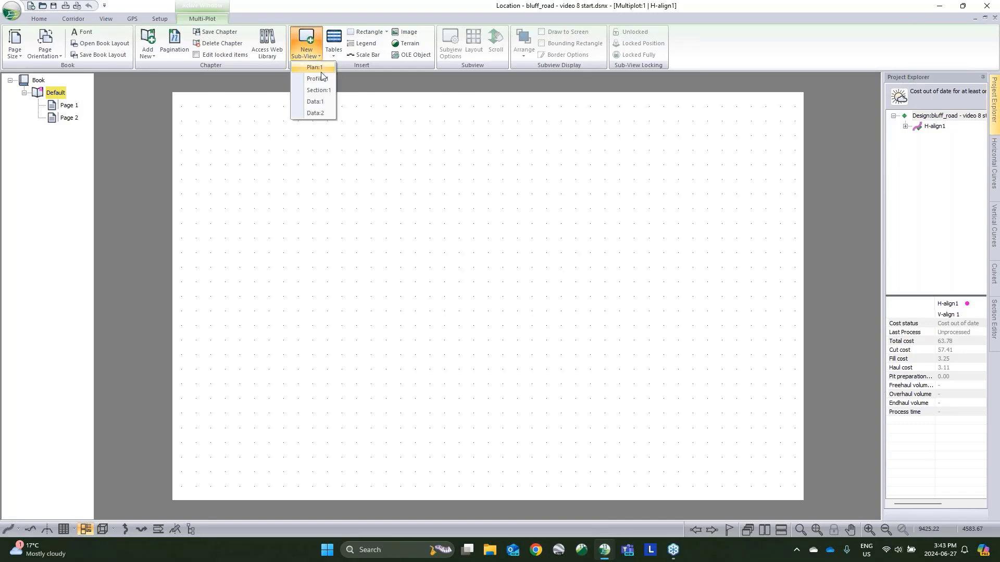
{"action": "left_click", "coordinate": [326, 86]}
{"action": "left_click_drag", "start_coordinate": [411, 241], "coordinate": [303, 162]}
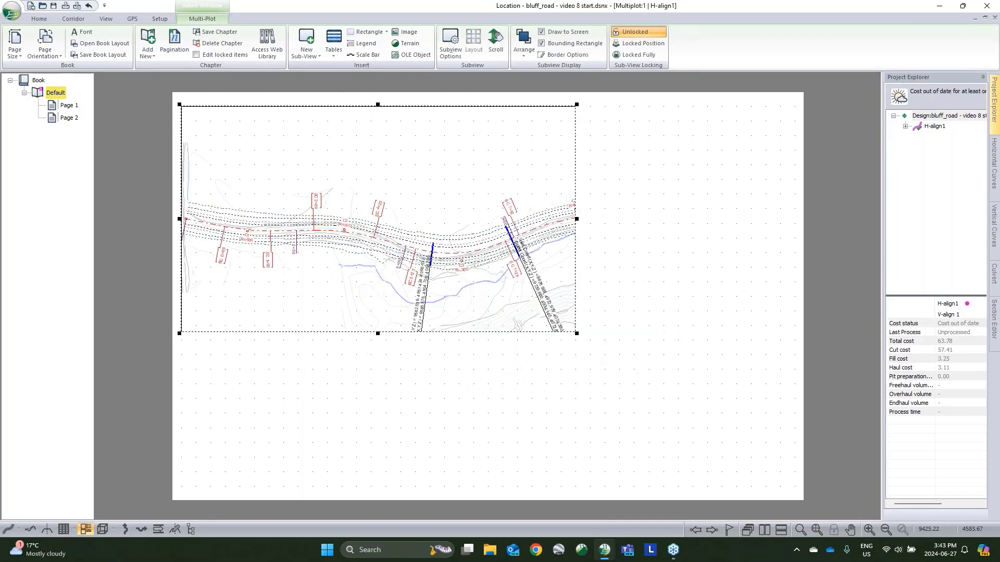
- Enlarge the plan sub-view to nearly the full width of the multi-plot page and minimize the Multi-Plot window
{"action": "left_click_drag", "start_coordinate": [577, 333], "coordinate": [795, 415]}
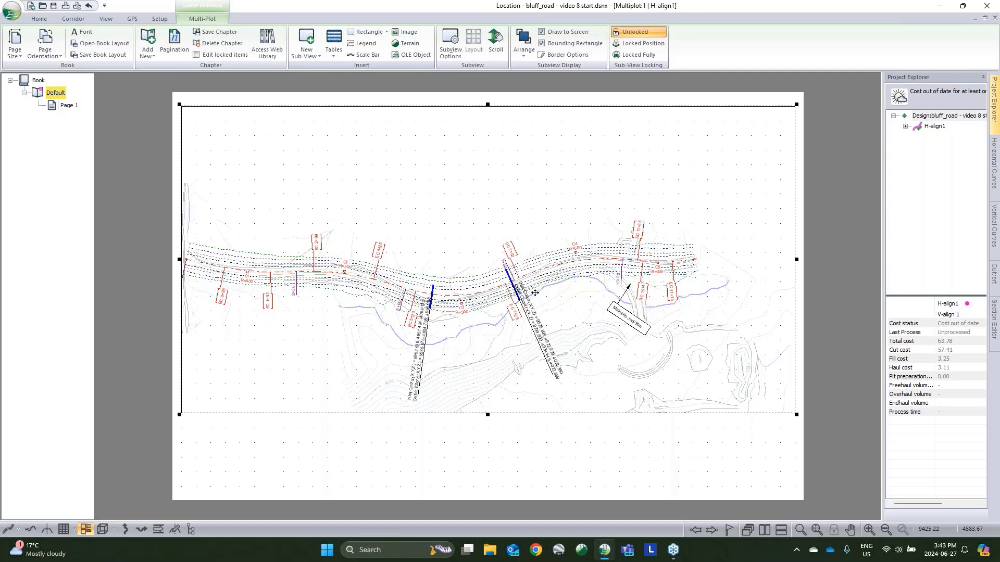
{"action": "left_click", "coordinate": [974, 19]}
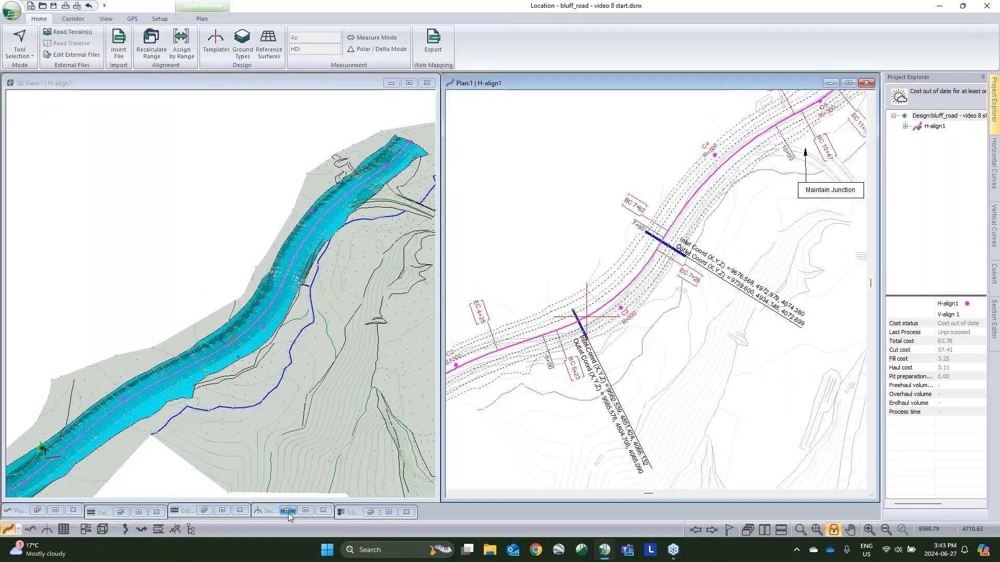
- Examine the cross section and banding table at station 5+75 in the maximized Section window and return to the plan
{"action": "left_click", "coordinate": [289, 513]}
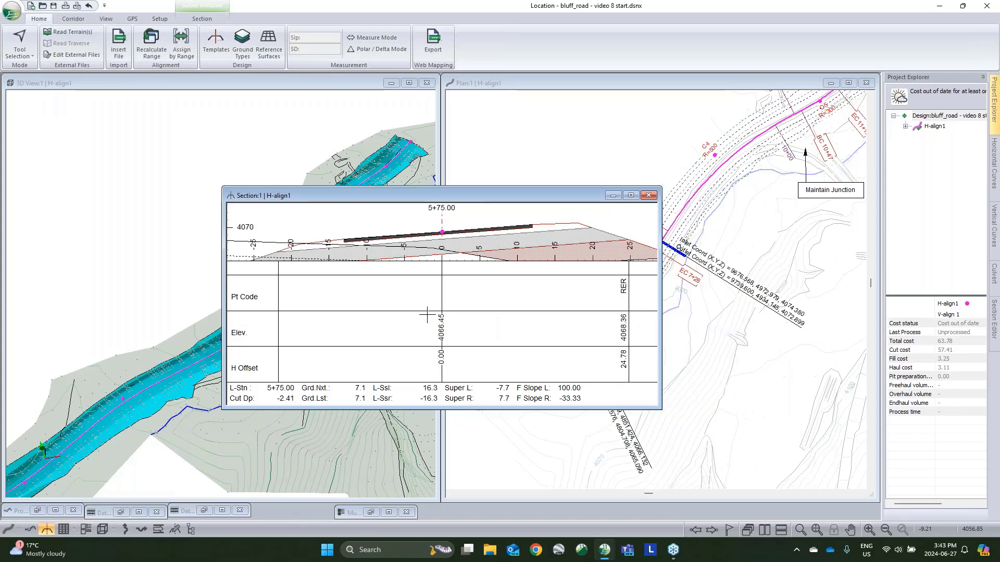
{"action": "left_click", "coordinate": [631, 196]}
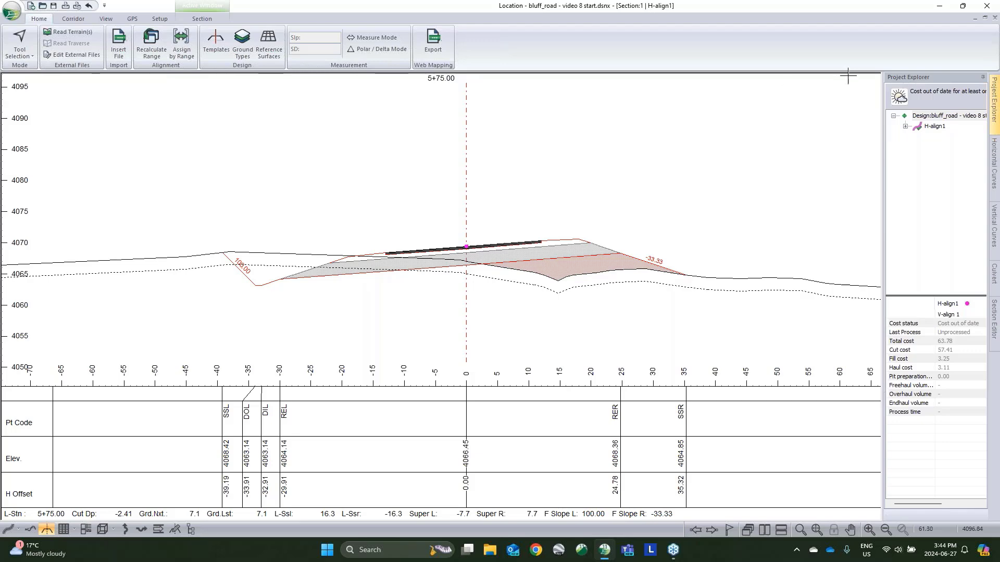
{"action": "left_click", "coordinate": [976, 18]}
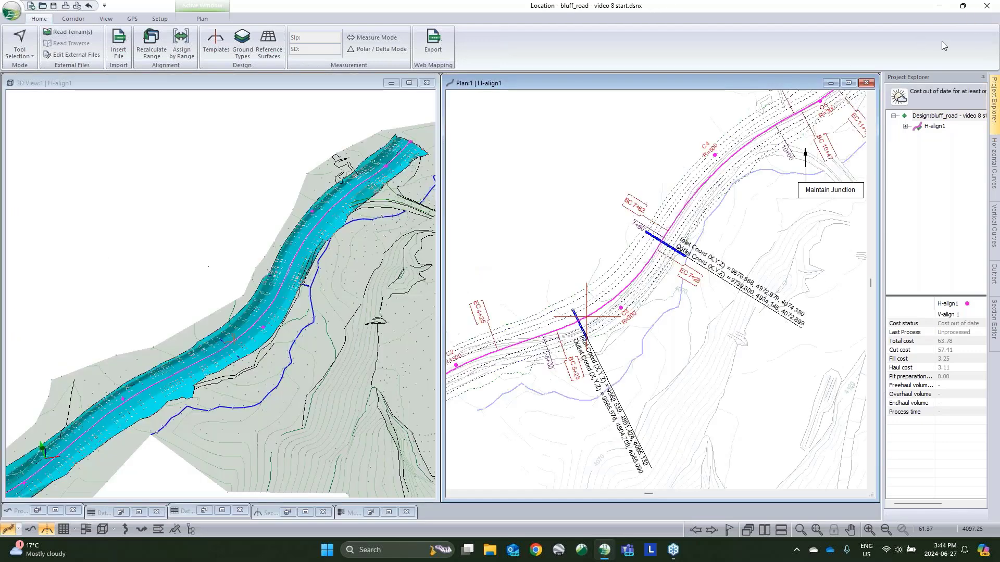
- Give the culvert coordinate label near station 7+50 a boxed text connector and turn off its Transparent setting
{"action": "right_click", "coordinate": [721, 236]}
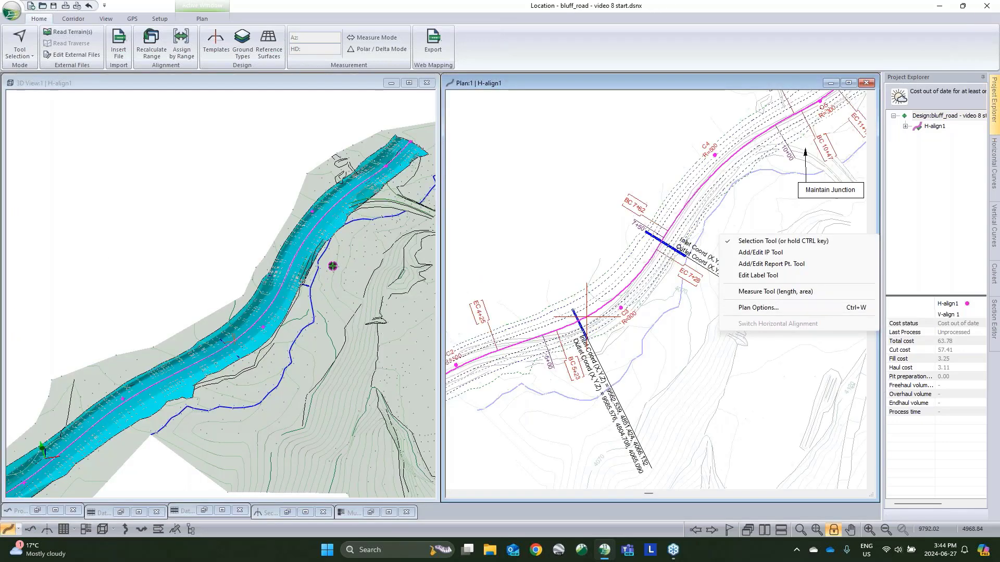
{"action": "left_click", "coordinate": [745, 275]}
{"action": "left_click", "coordinate": [721, 270]}
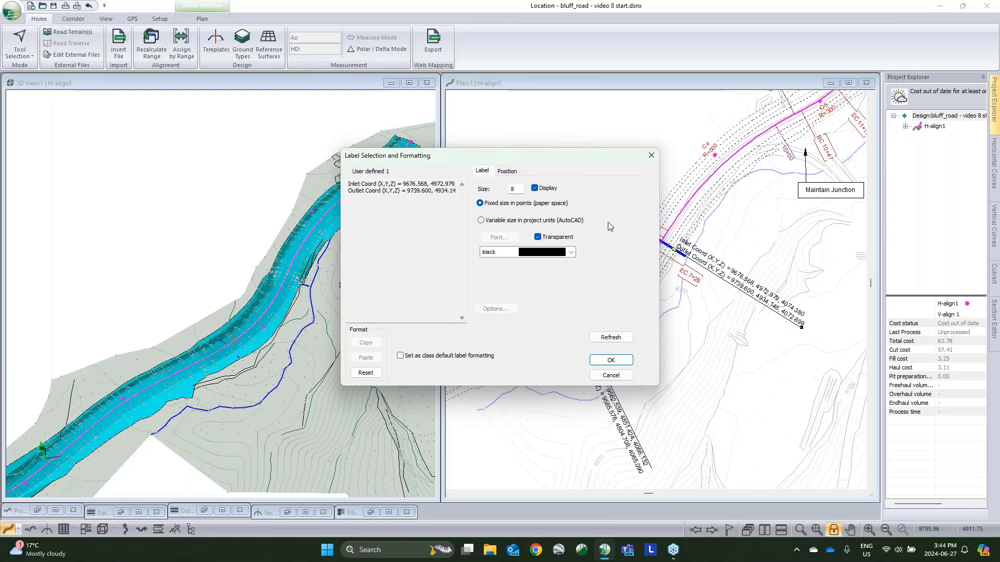
{"action": "left_click", "coordinate": [505, 173]}
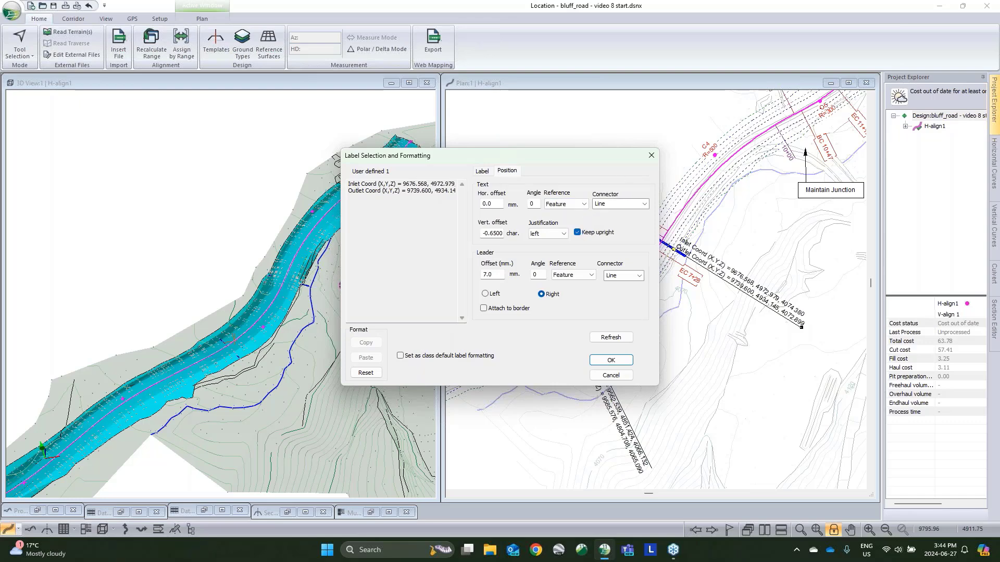
{"action": "left_click", "coordinate": [642, 204]}
{"action": "left_click", "coordinate": [630, 233]}
{"action": "left_click", "coordinate": [480, 172]}
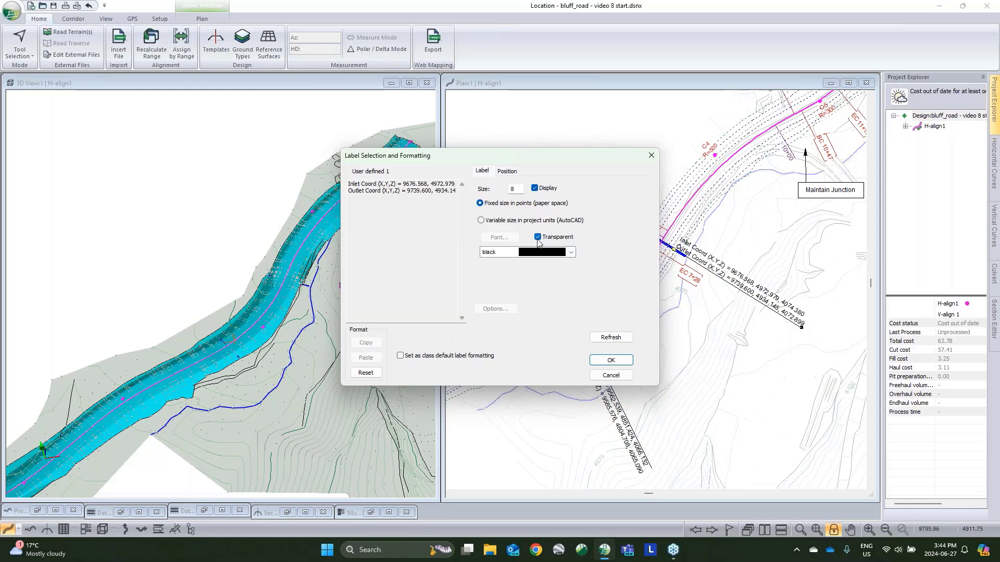
{"action": "left_click", "coordinate": [539, 237]}
{"action": "left_click", "coordinate": [612, 361]}
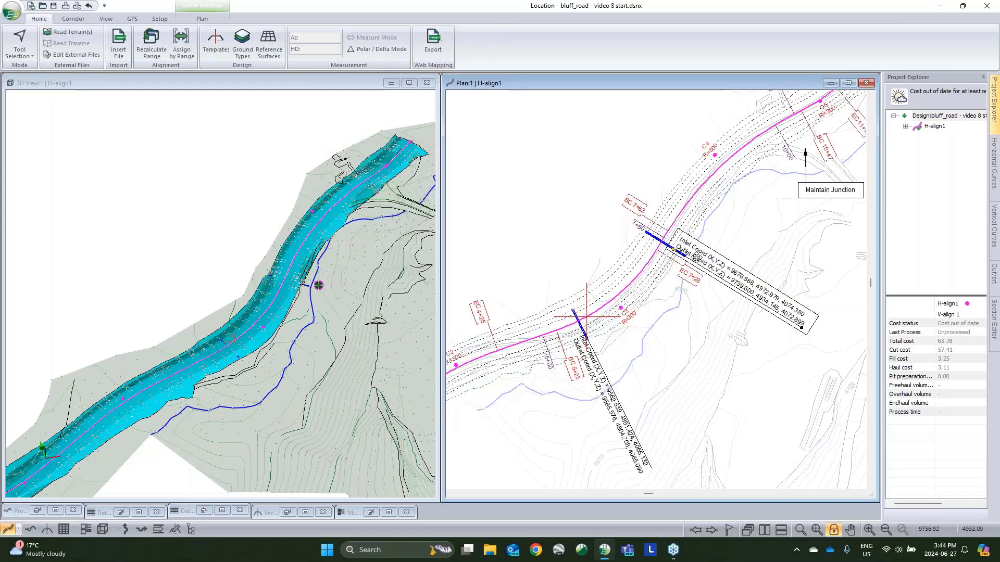
- Open the Section window at full size on the cross section at station 5+75
{"action": "mouse_move", "coordinate": [697, 257]}
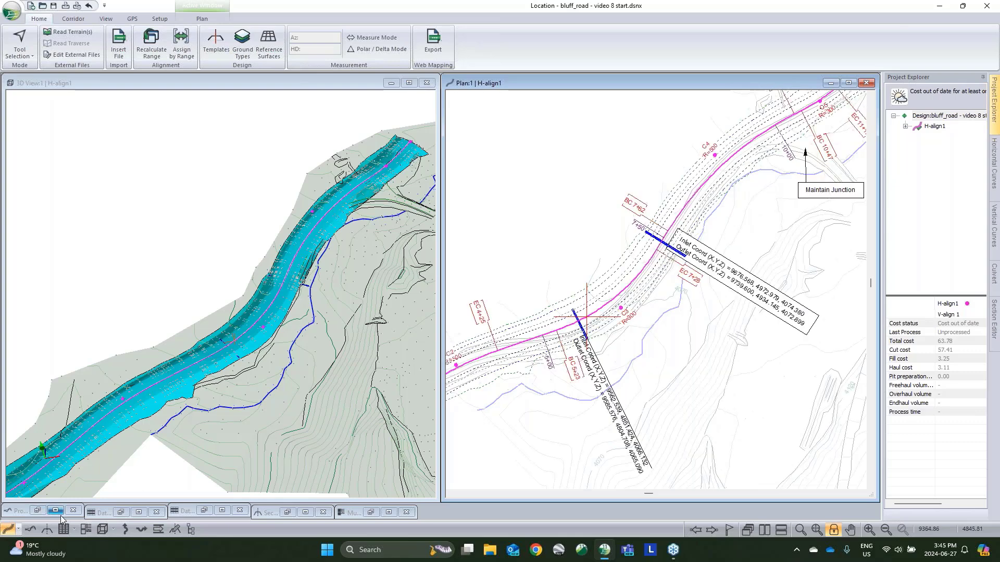
{"action": "left_click", "coordinate": [305, 515]}
{"action": "right_click", "coordinate": [529, 202]}
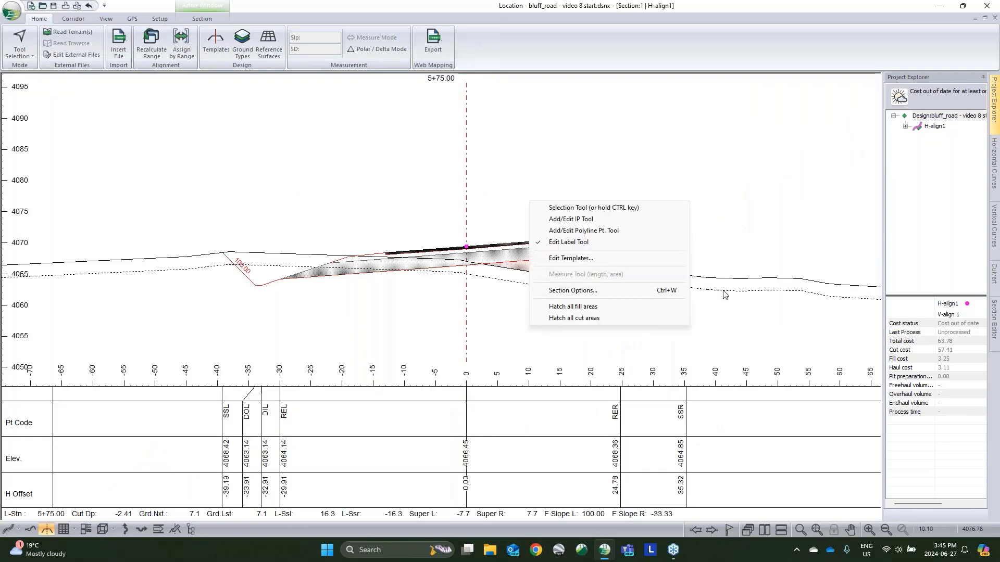
{"action": "left_click", "coordinate": [763, 282]}
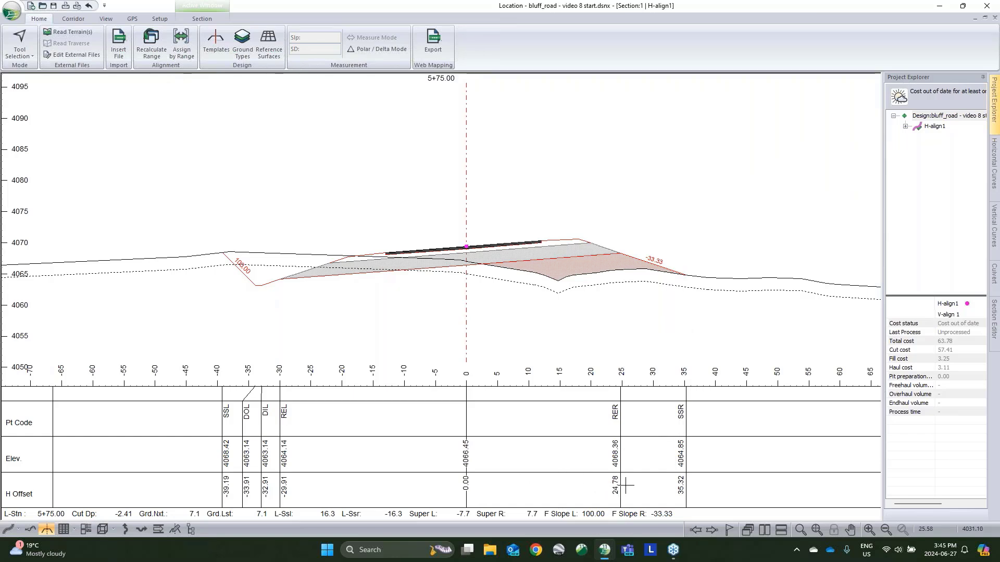
- Add a fourth row to the cross-section banding and set its attribute to Elev. Difference (S - S2)
{"action": "right_click", "coordinate": [623, 222]}
{"action": "left_click", "coordinate": [668, 311]}
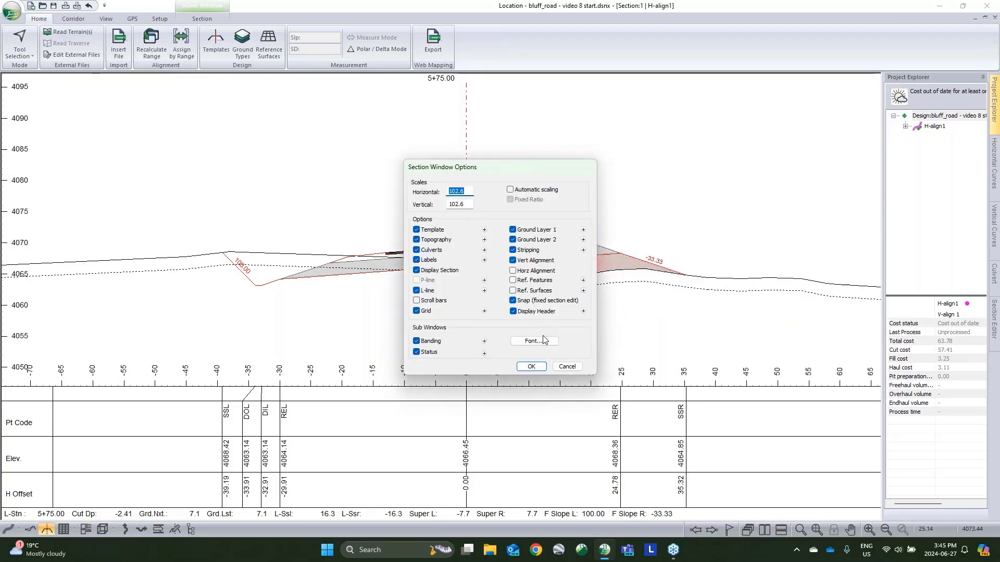
{"action": "left_click", "coordinate": [485, 341]}
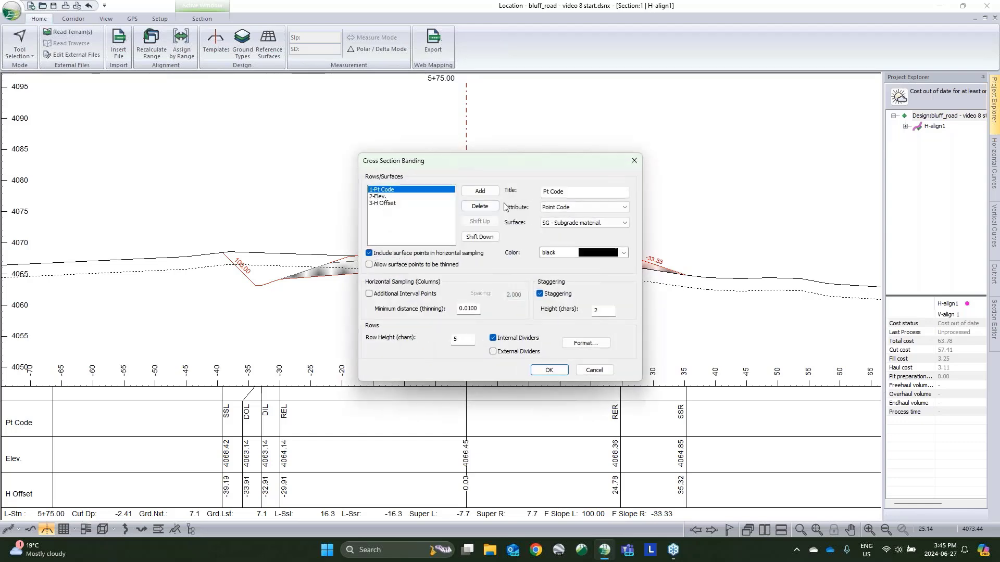
{"action": "left_click", "coordinate": [480, 191]}
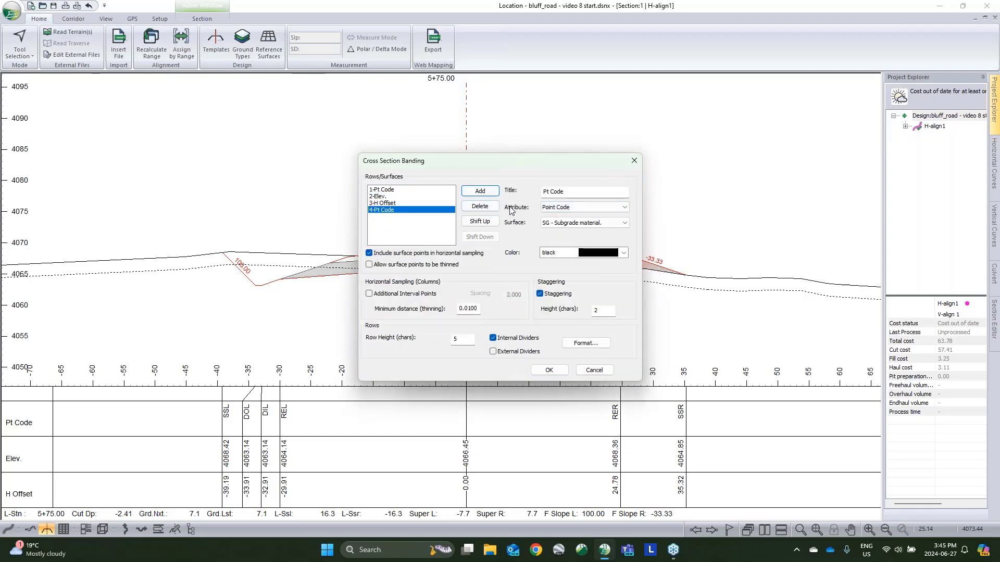
{"action": "left_click", "coordinate": [567, 207]}
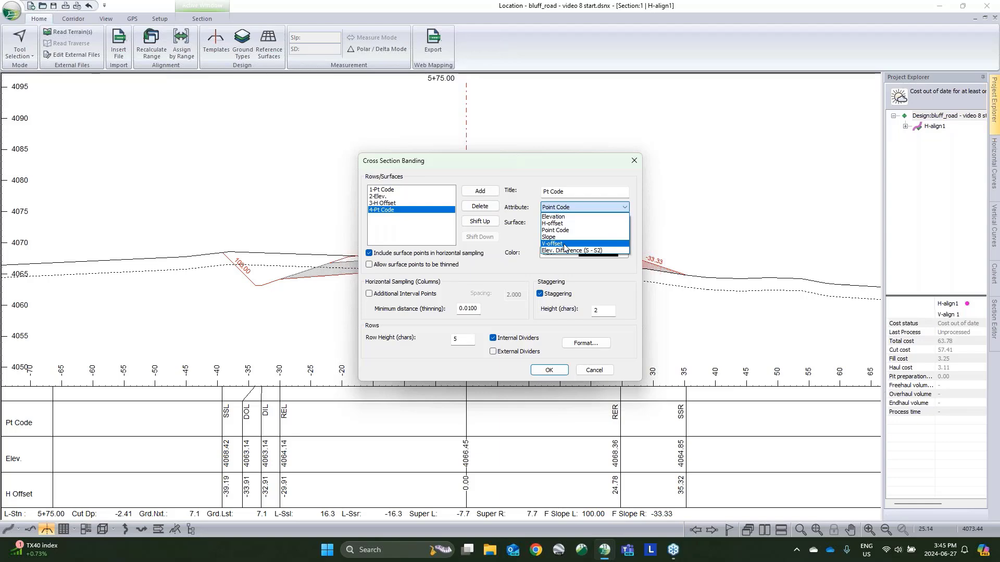
{"action": "left_click", "coordinate": [568, 250]}
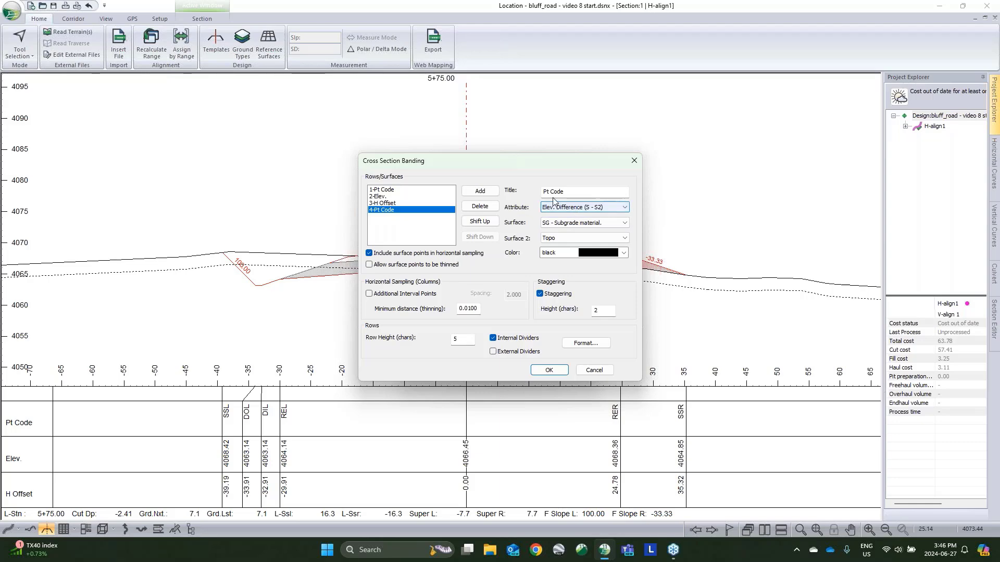
- Set the new banding row's second surface to Srf1 - Layer 1 above subgrade and apply the section options
{"action": "left_click_drag", "start_coordinate": [495, 156], "coordinate": [538, 129]}
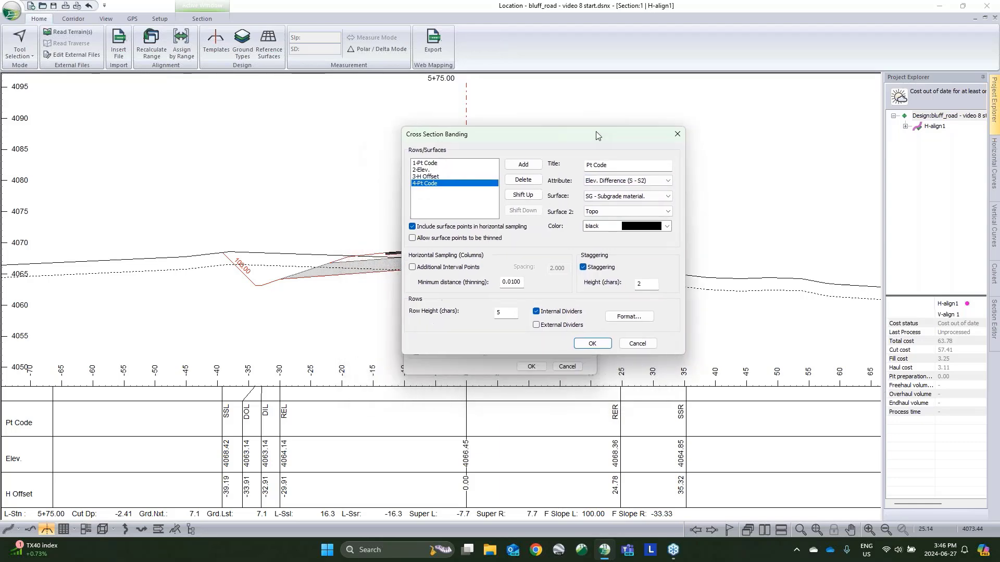
{"action": "left_click", "coordinate": [611, 211]}
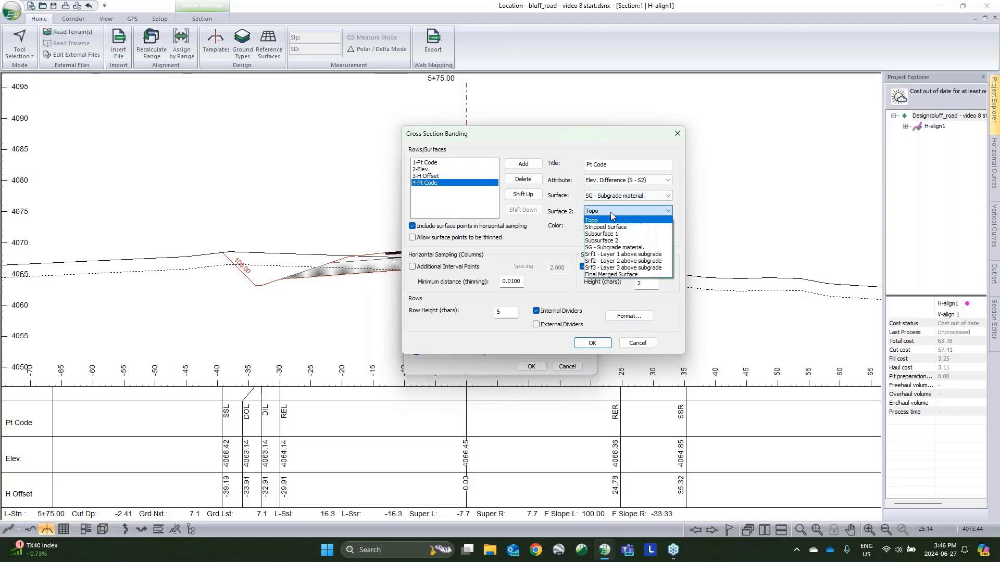
{"action": "left_click", "coordinate": [607, 255]}
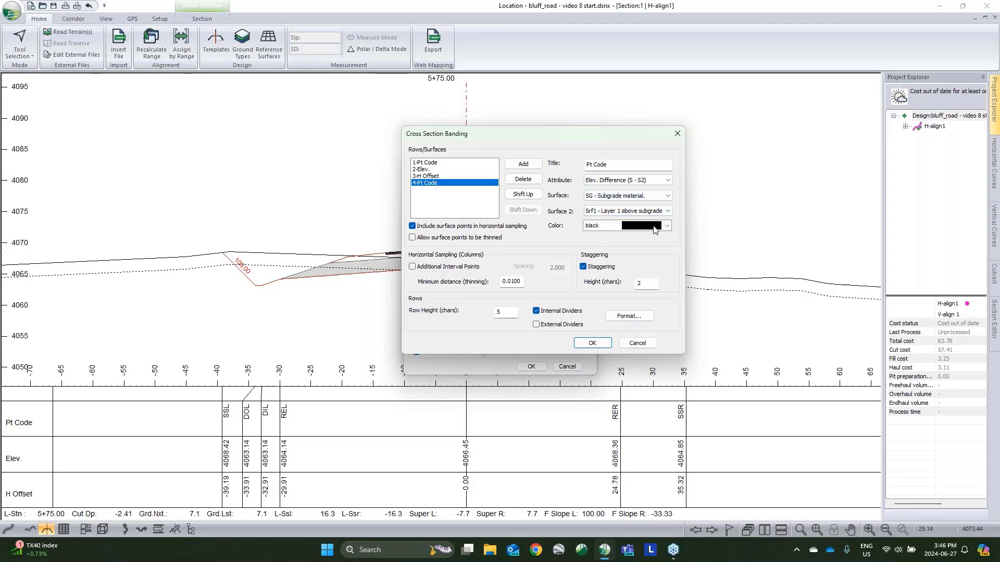
{"action": "left_click", "coordinate": [592, 342]}
{"action": "left_click", "coordinate": [531, 367]}
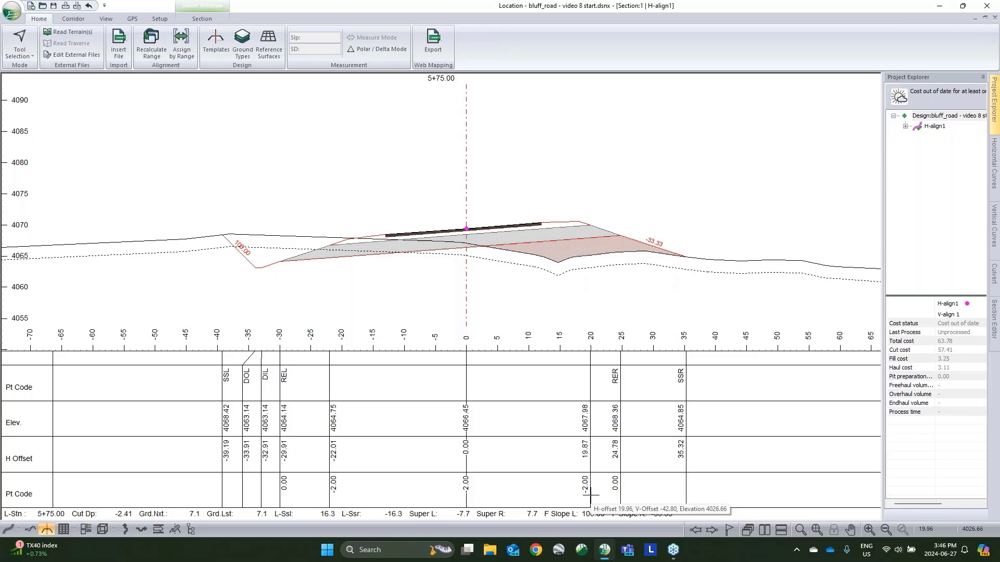
- Review the section label types available in the template label formatting and leave the section options without changes
{"action": "right_click", "coordinate": [543, 155]}
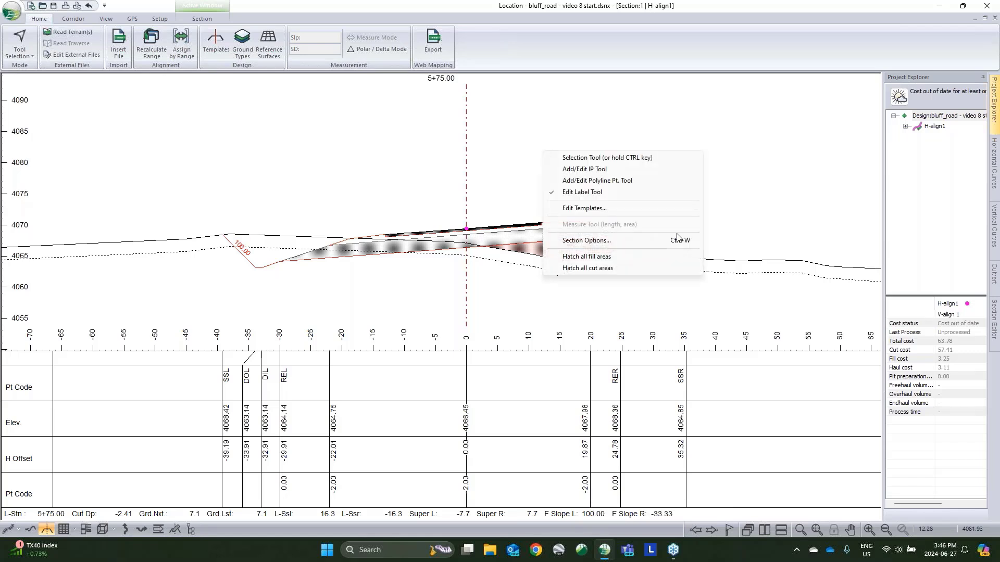
{"action": "left_click", "coordinate": [599, 240]}
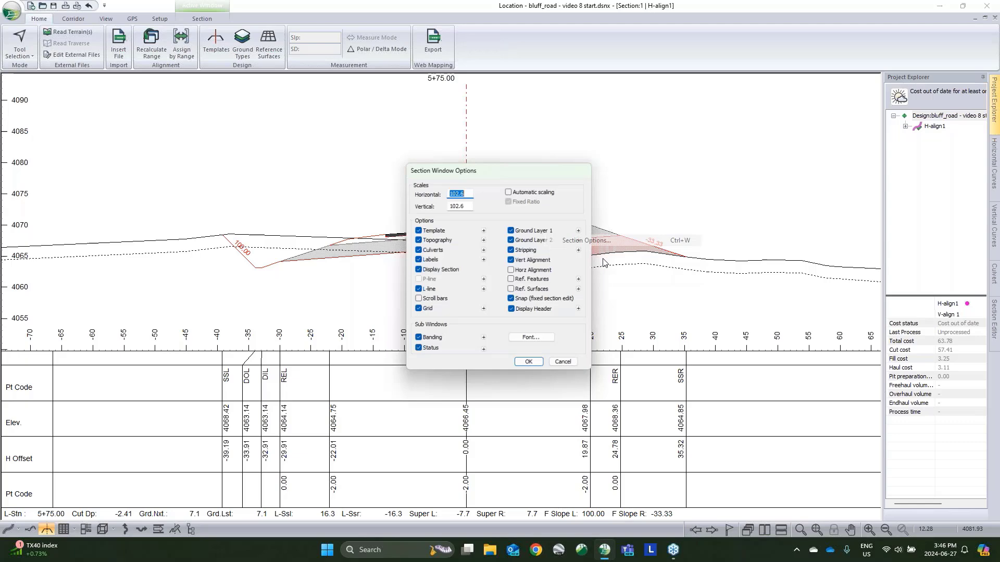
{"action": "left_click", "coordinate": [484, 260]}
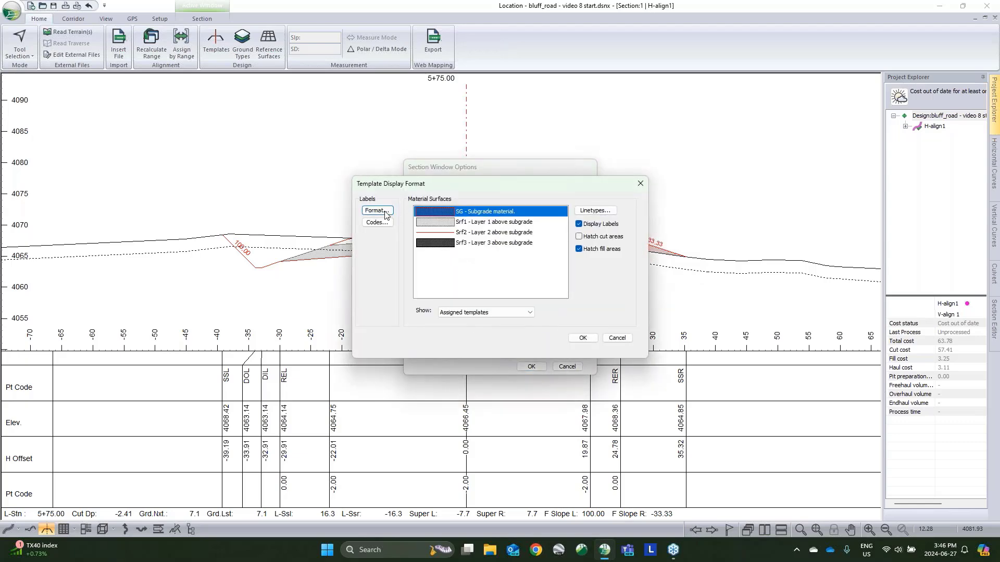
{"action": "left_click", "coordinate": [386, 211]}
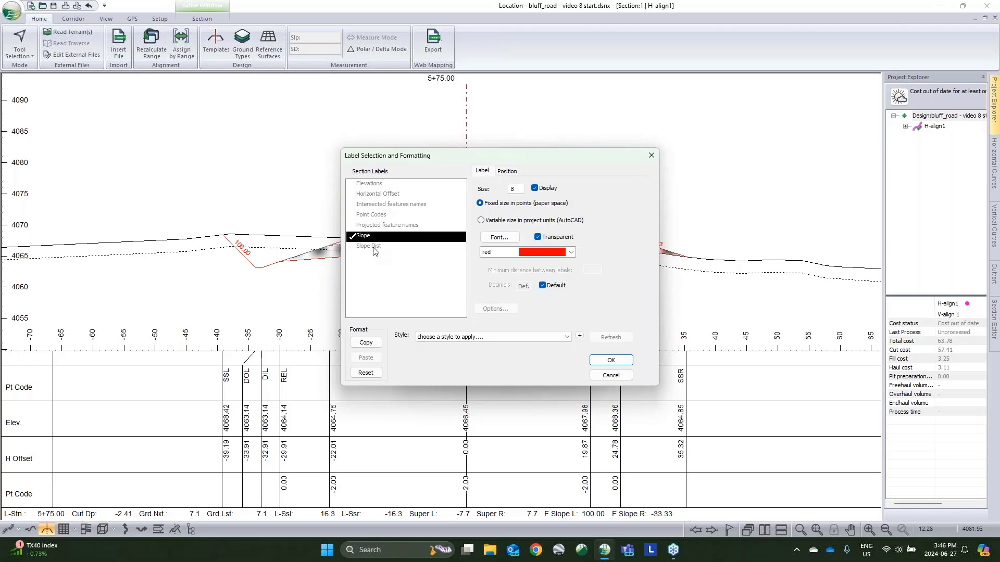
{"action": "left_click", "coordinate": [621, 374]}
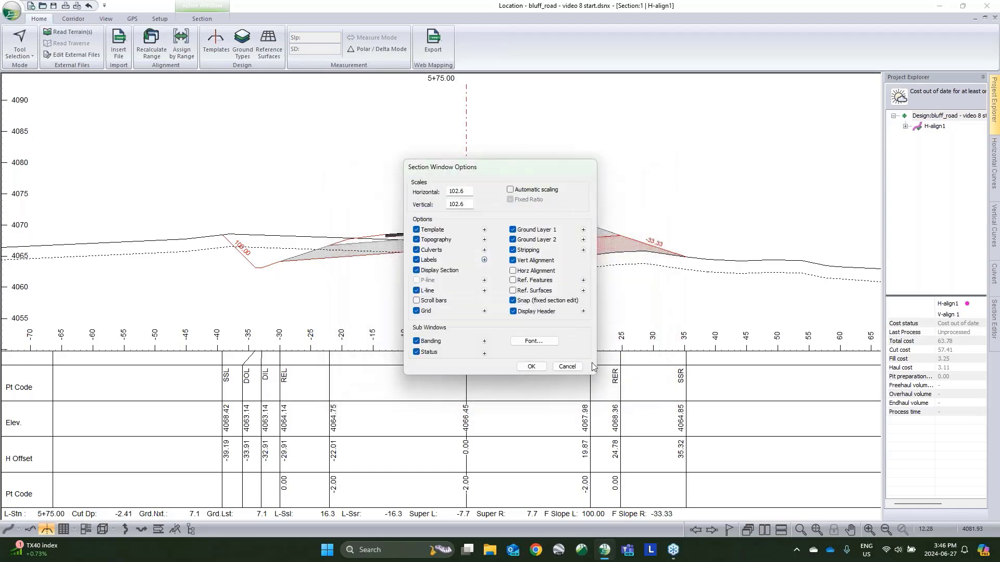
{"action": "left_click", "coordinate": [570, 368]}
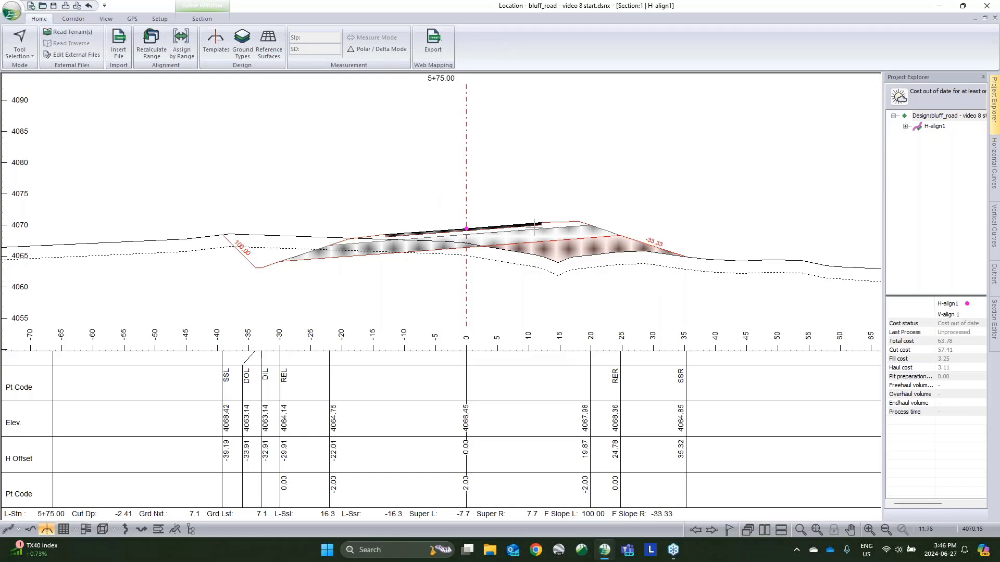